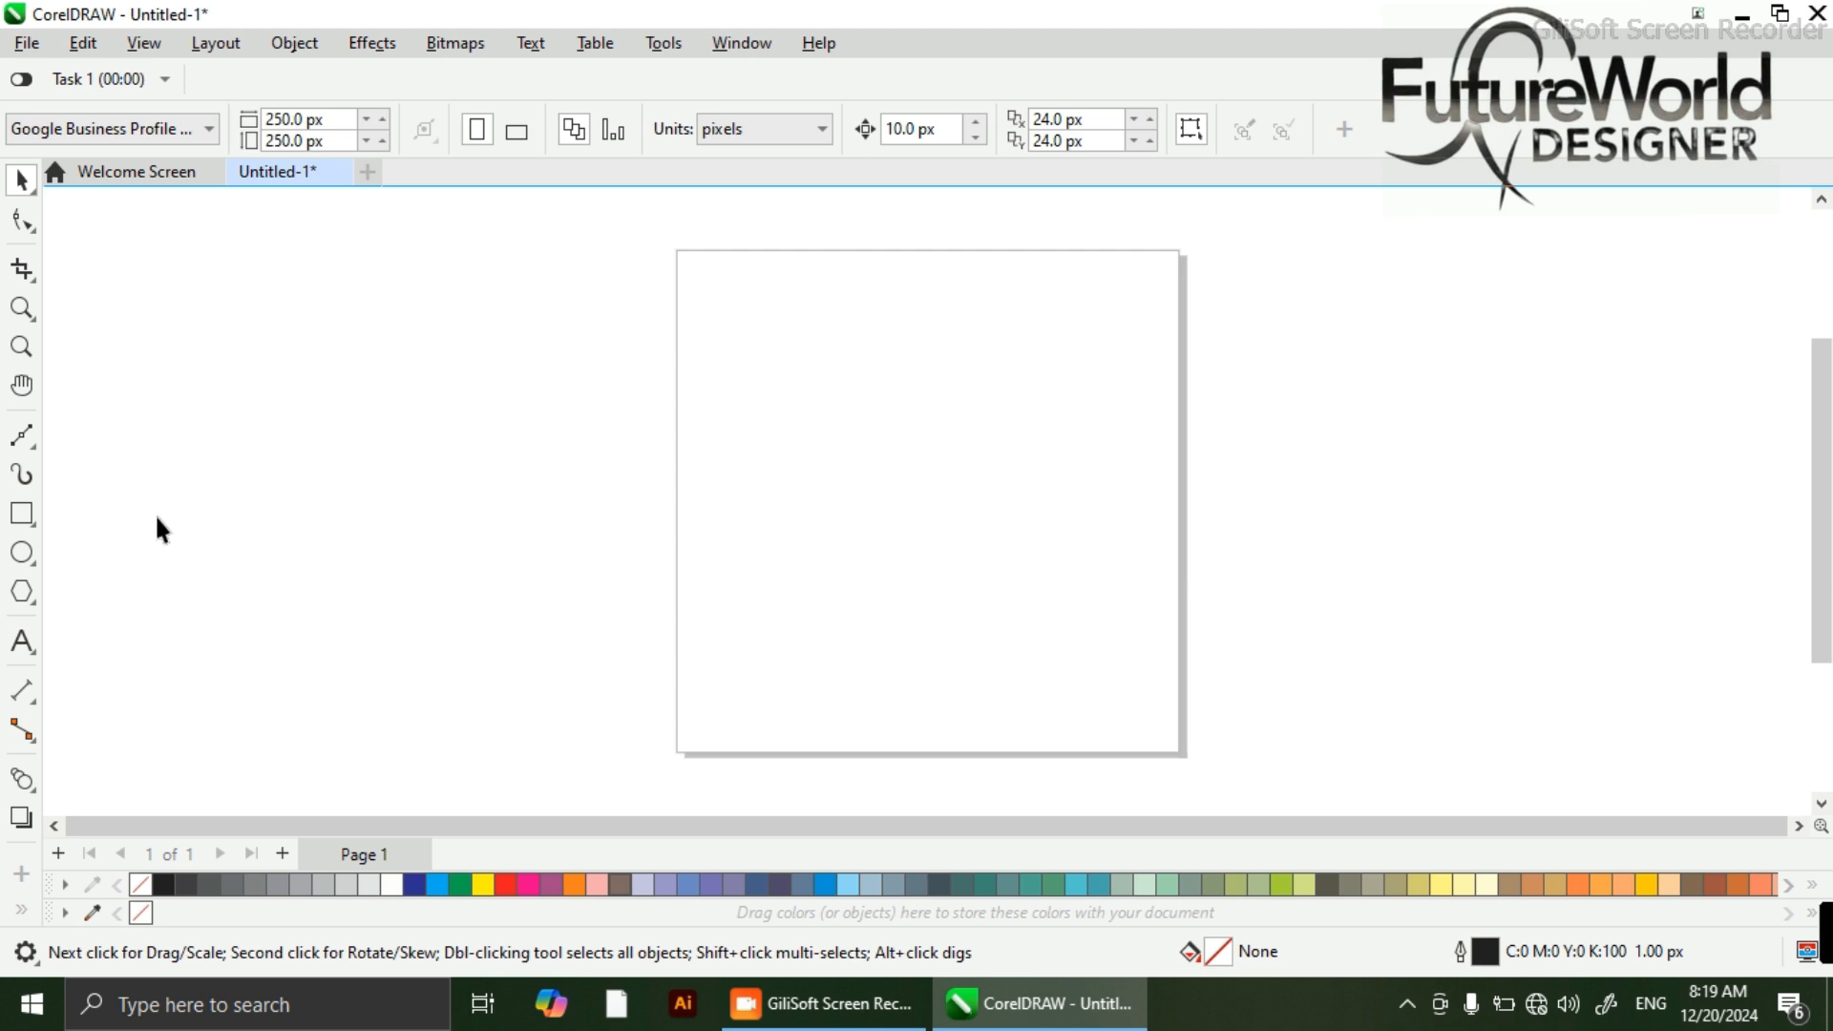
# - Draw a five-sided polygon about 192 by 170 px on the page and fill it with dark blue (C:100 M:100 Y:0 K:0)
pyautogui.click(23, 594)
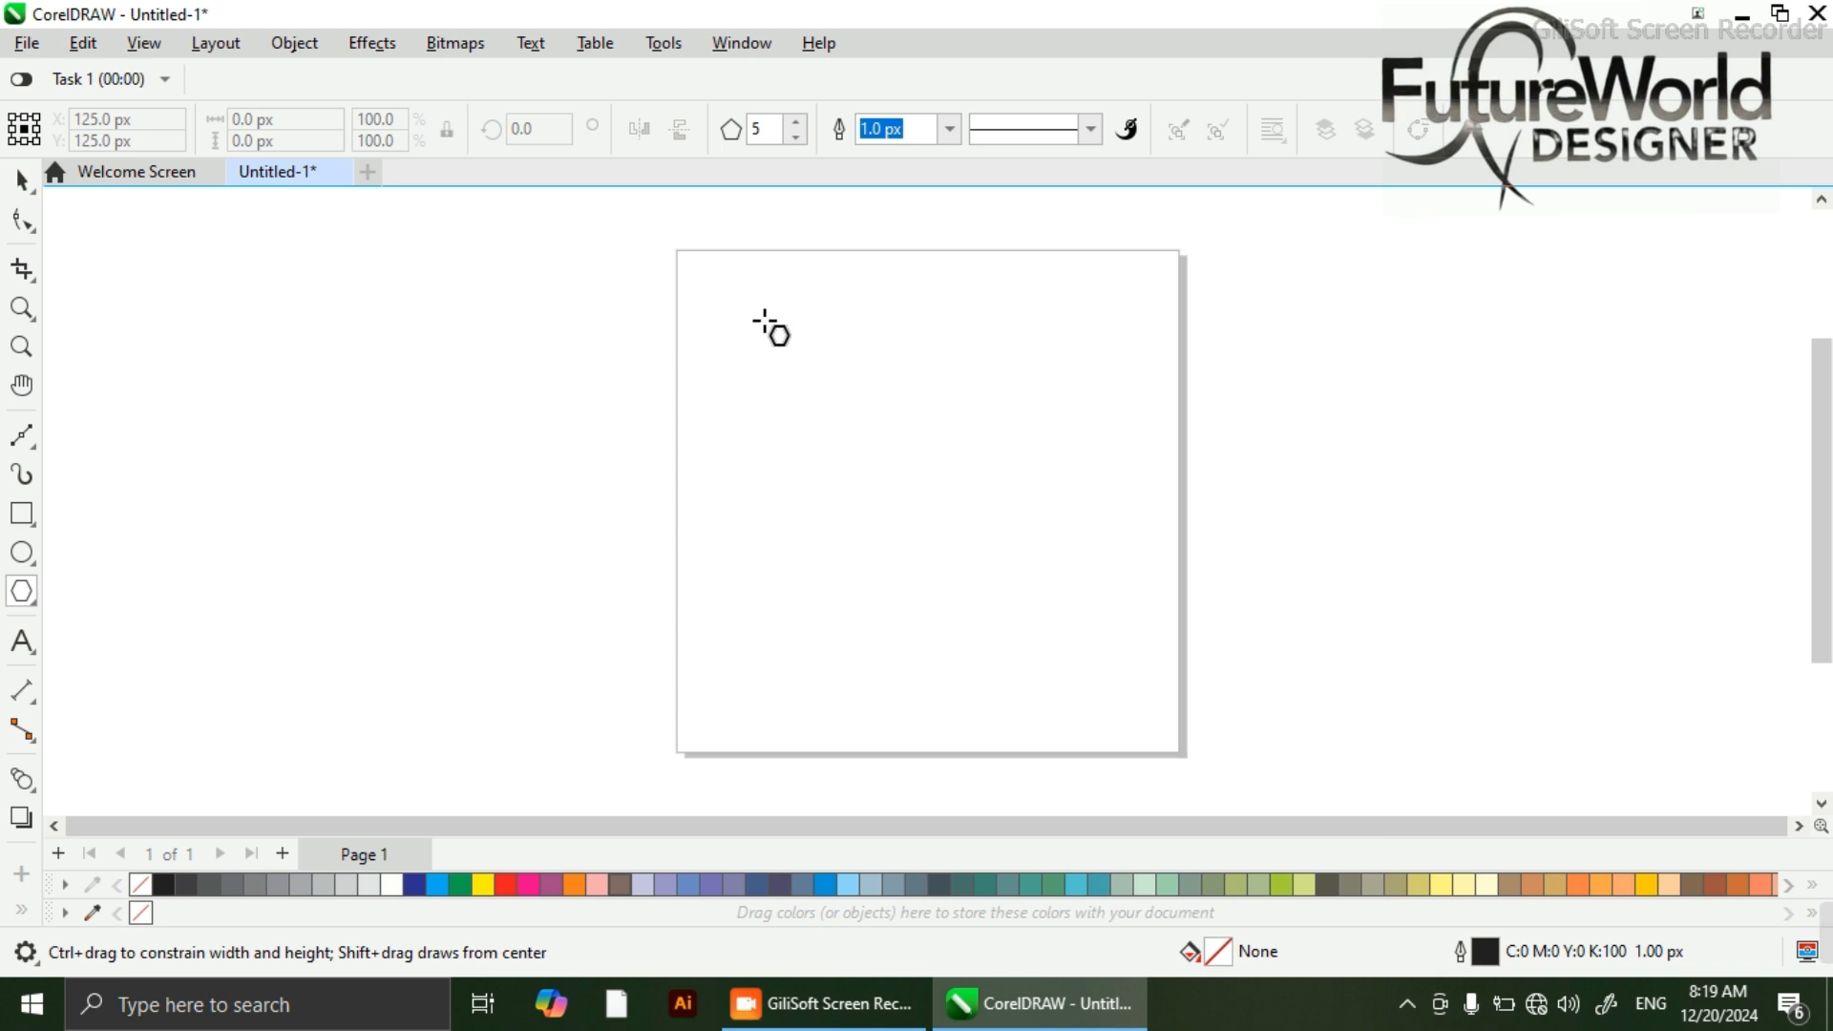
pyautogui.moveTo(726, 305); pyautogui.dragTo(1128, 673)
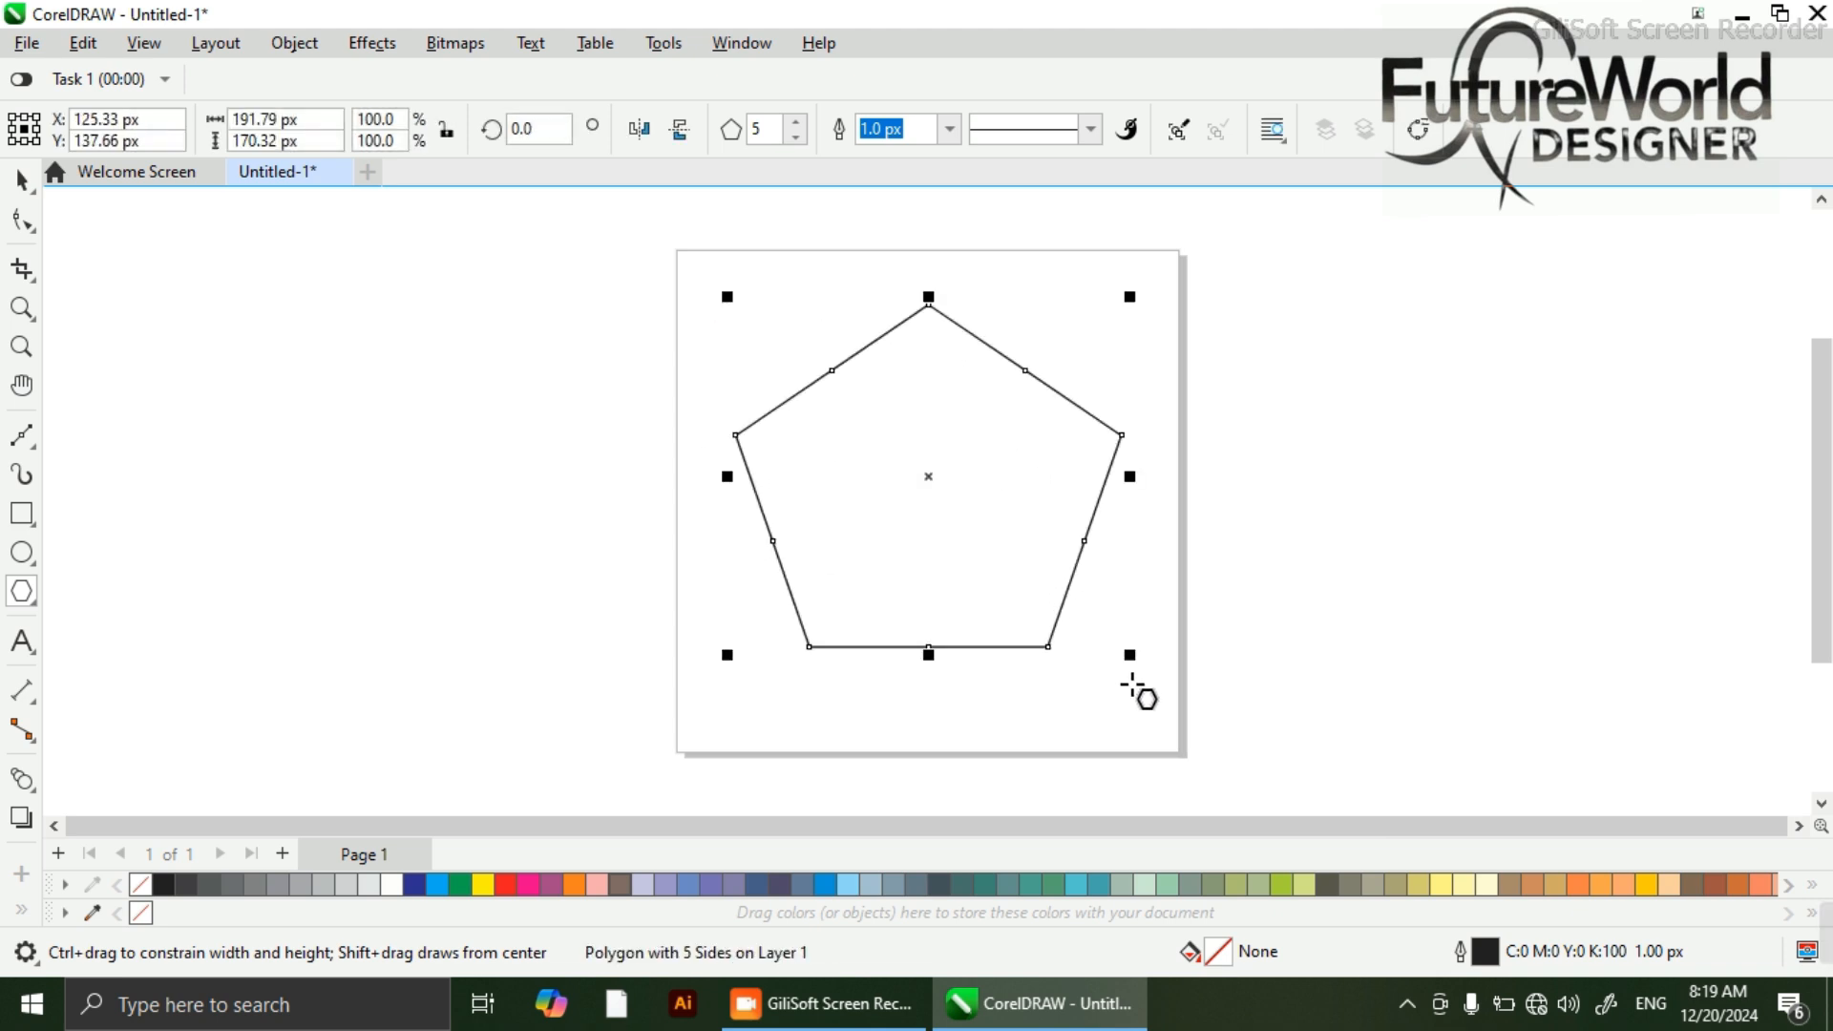
pyautogui.click(483, 886)
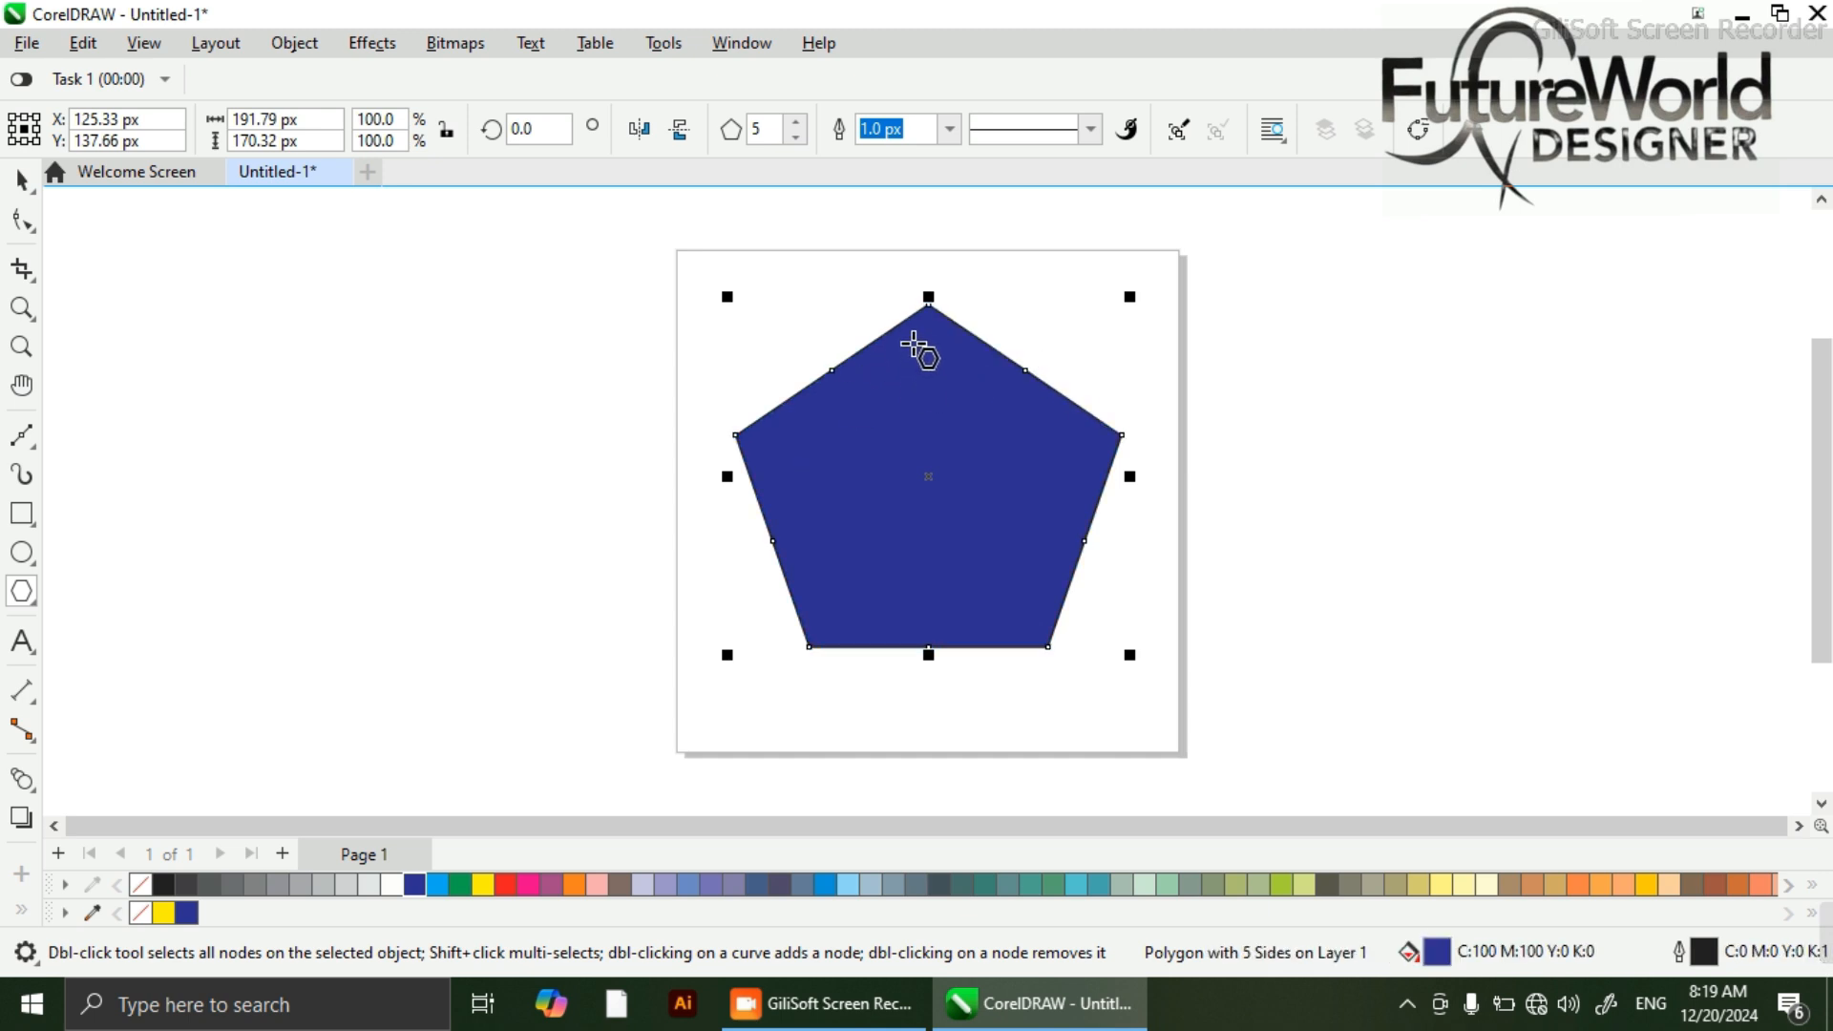
# - Increase the blue polygon's number of sides one by one up to 9
pyautogui.click(798, 124)
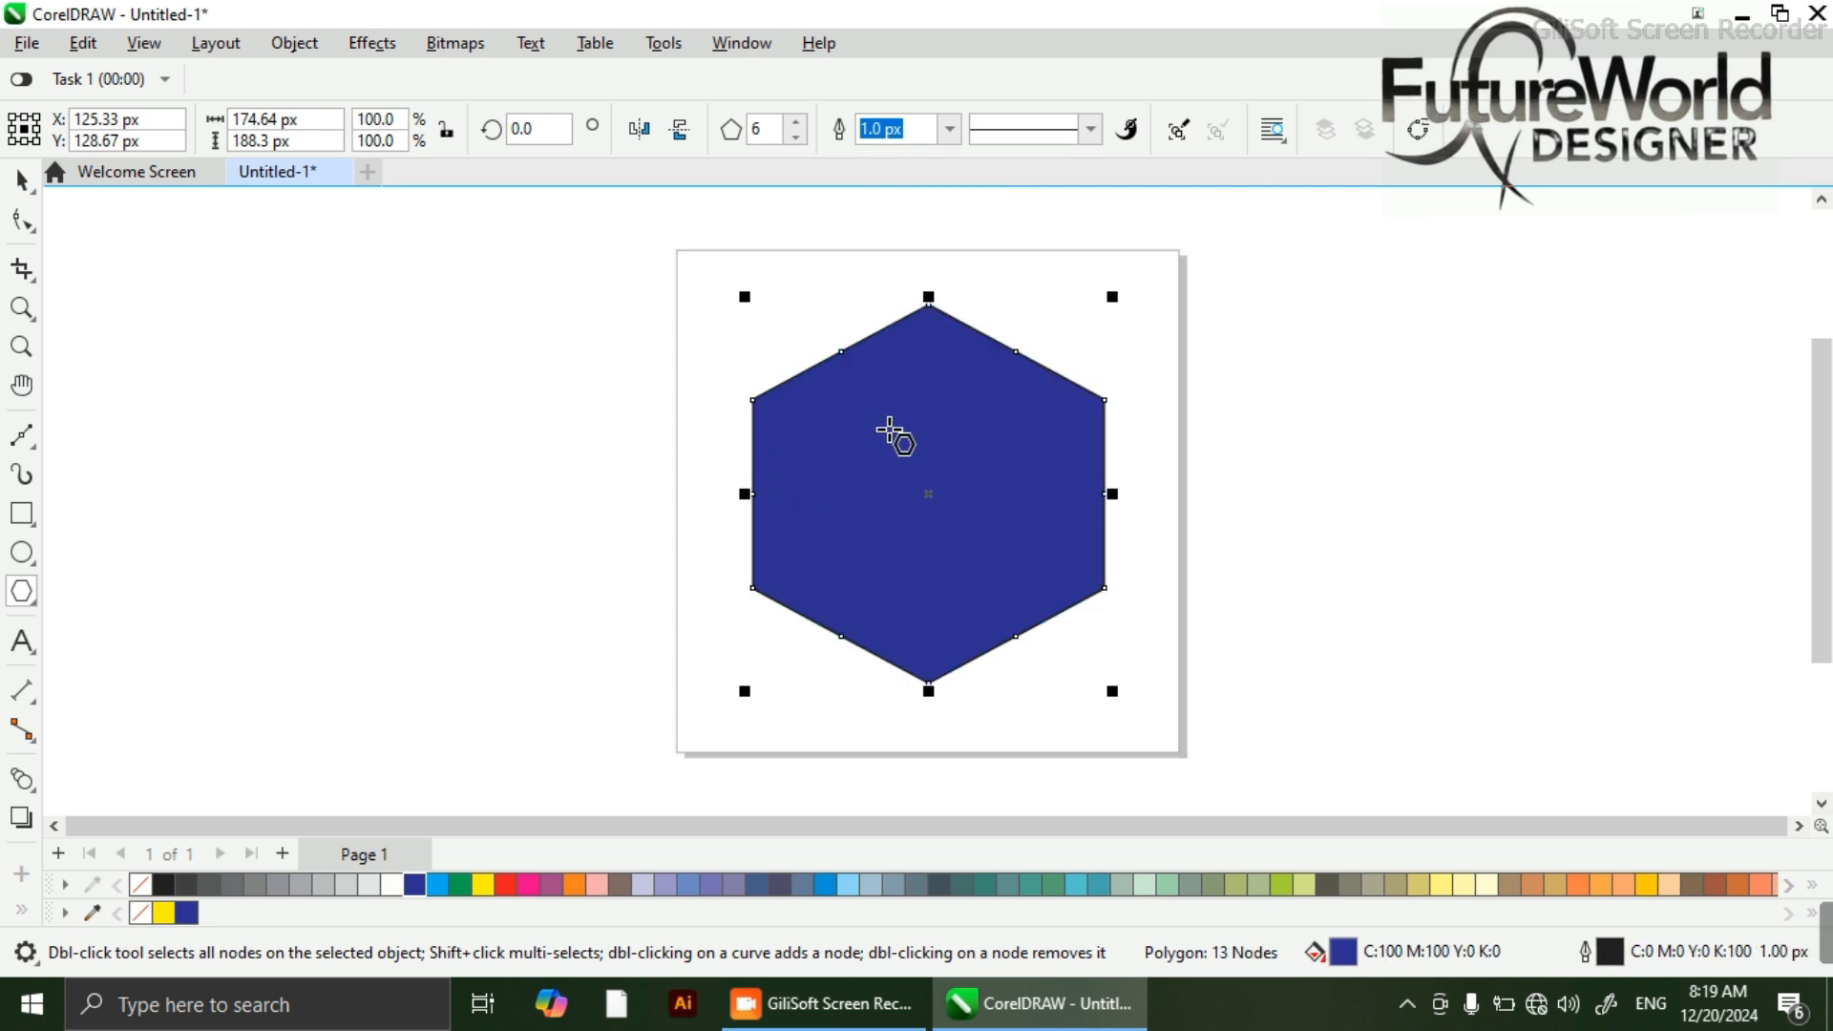
pyautogui.click(800, 125)
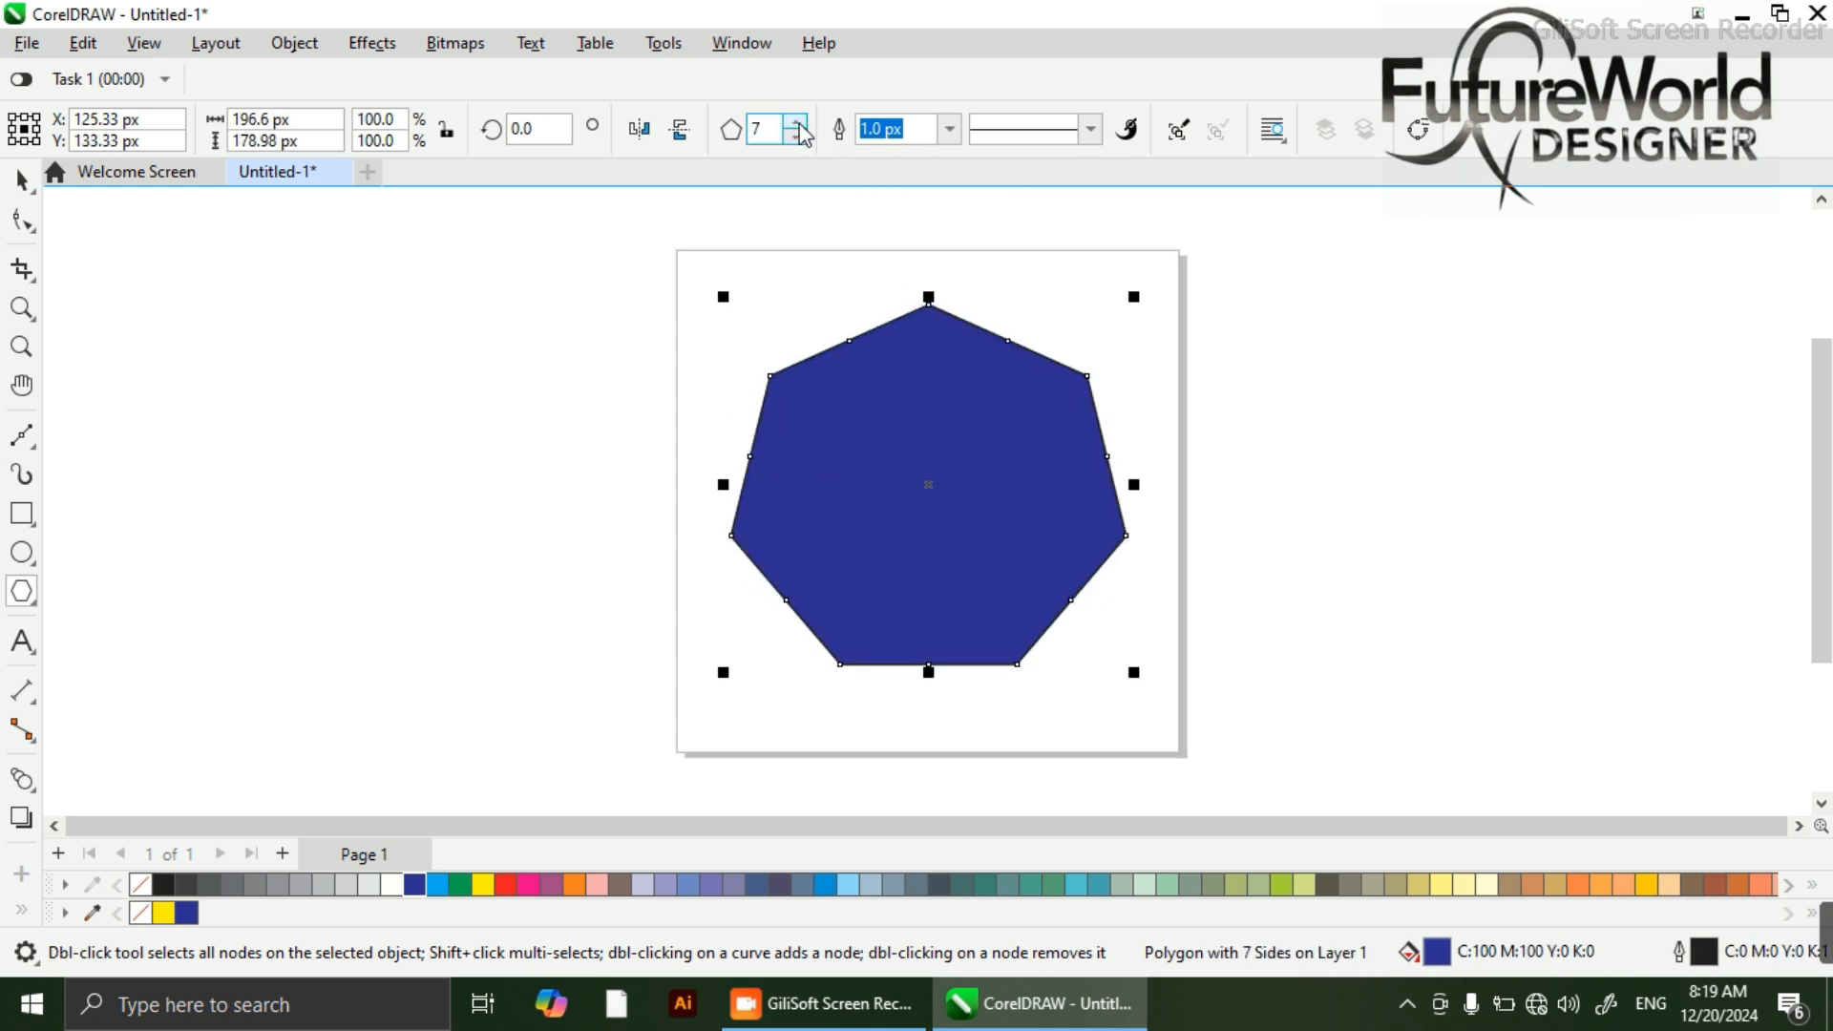
pyautogui.click(796, 122)
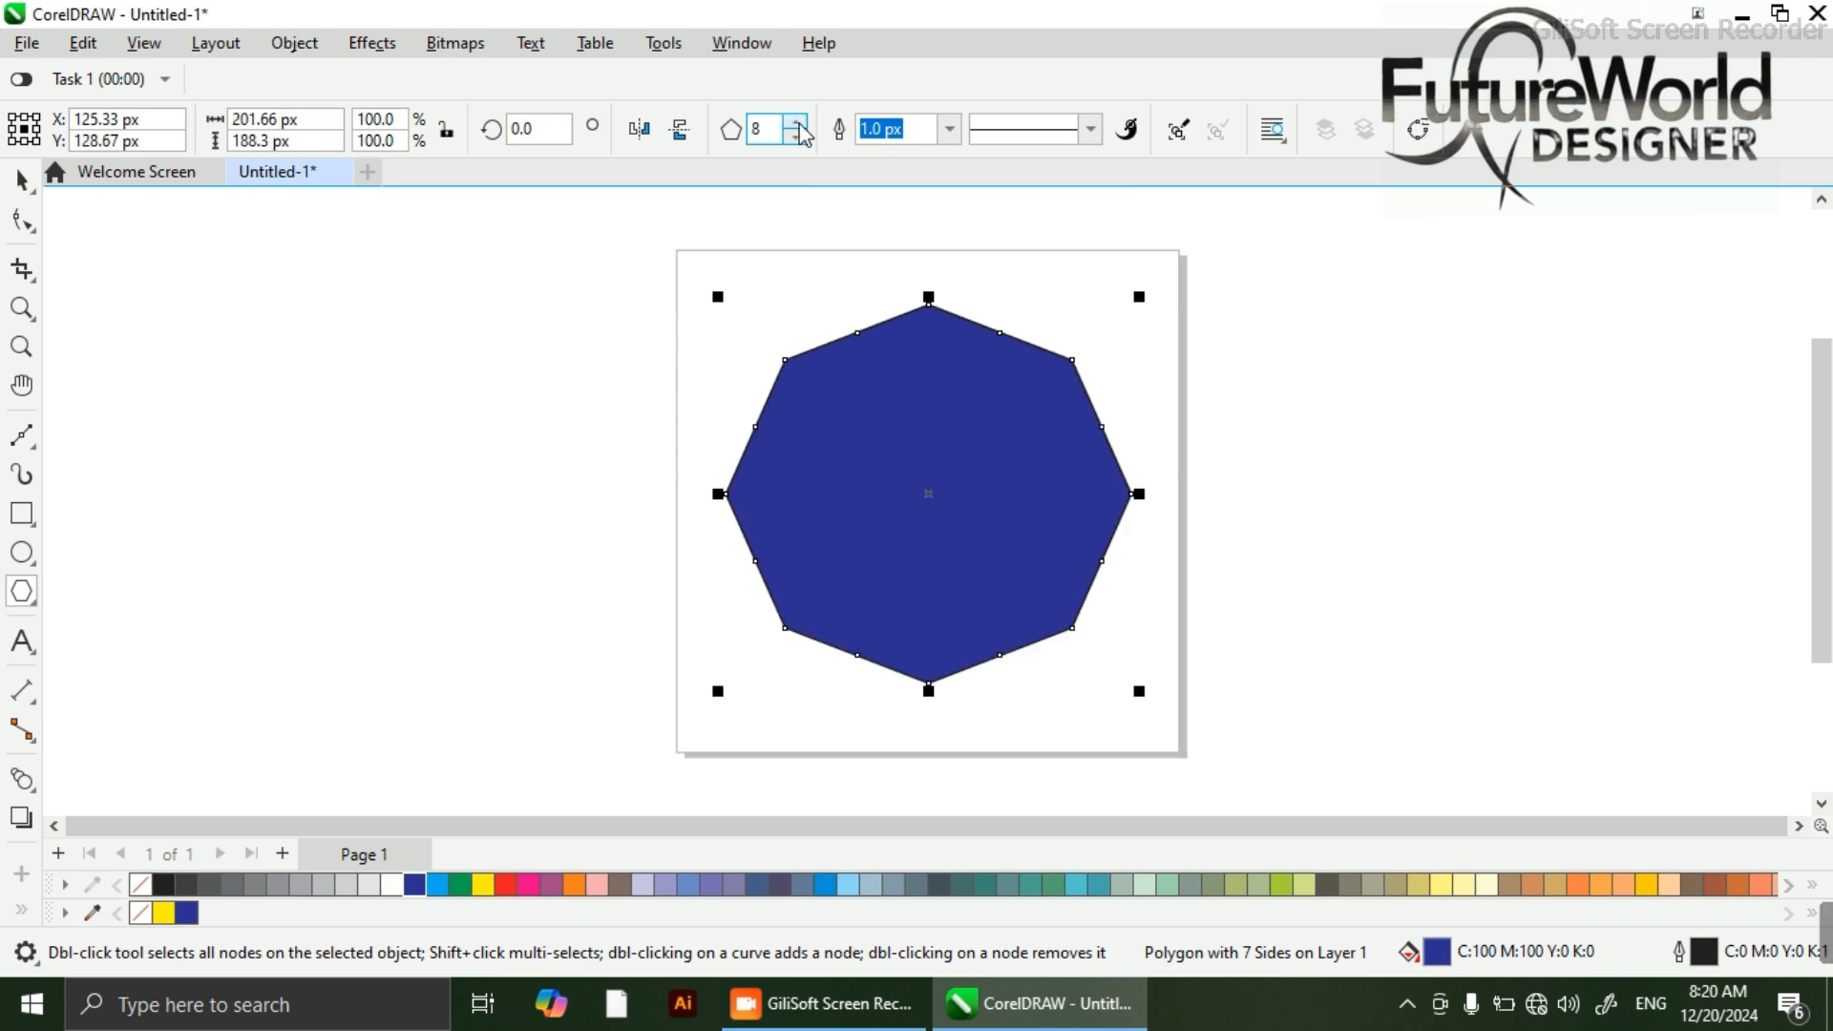
pyautogui.click(800, 125)
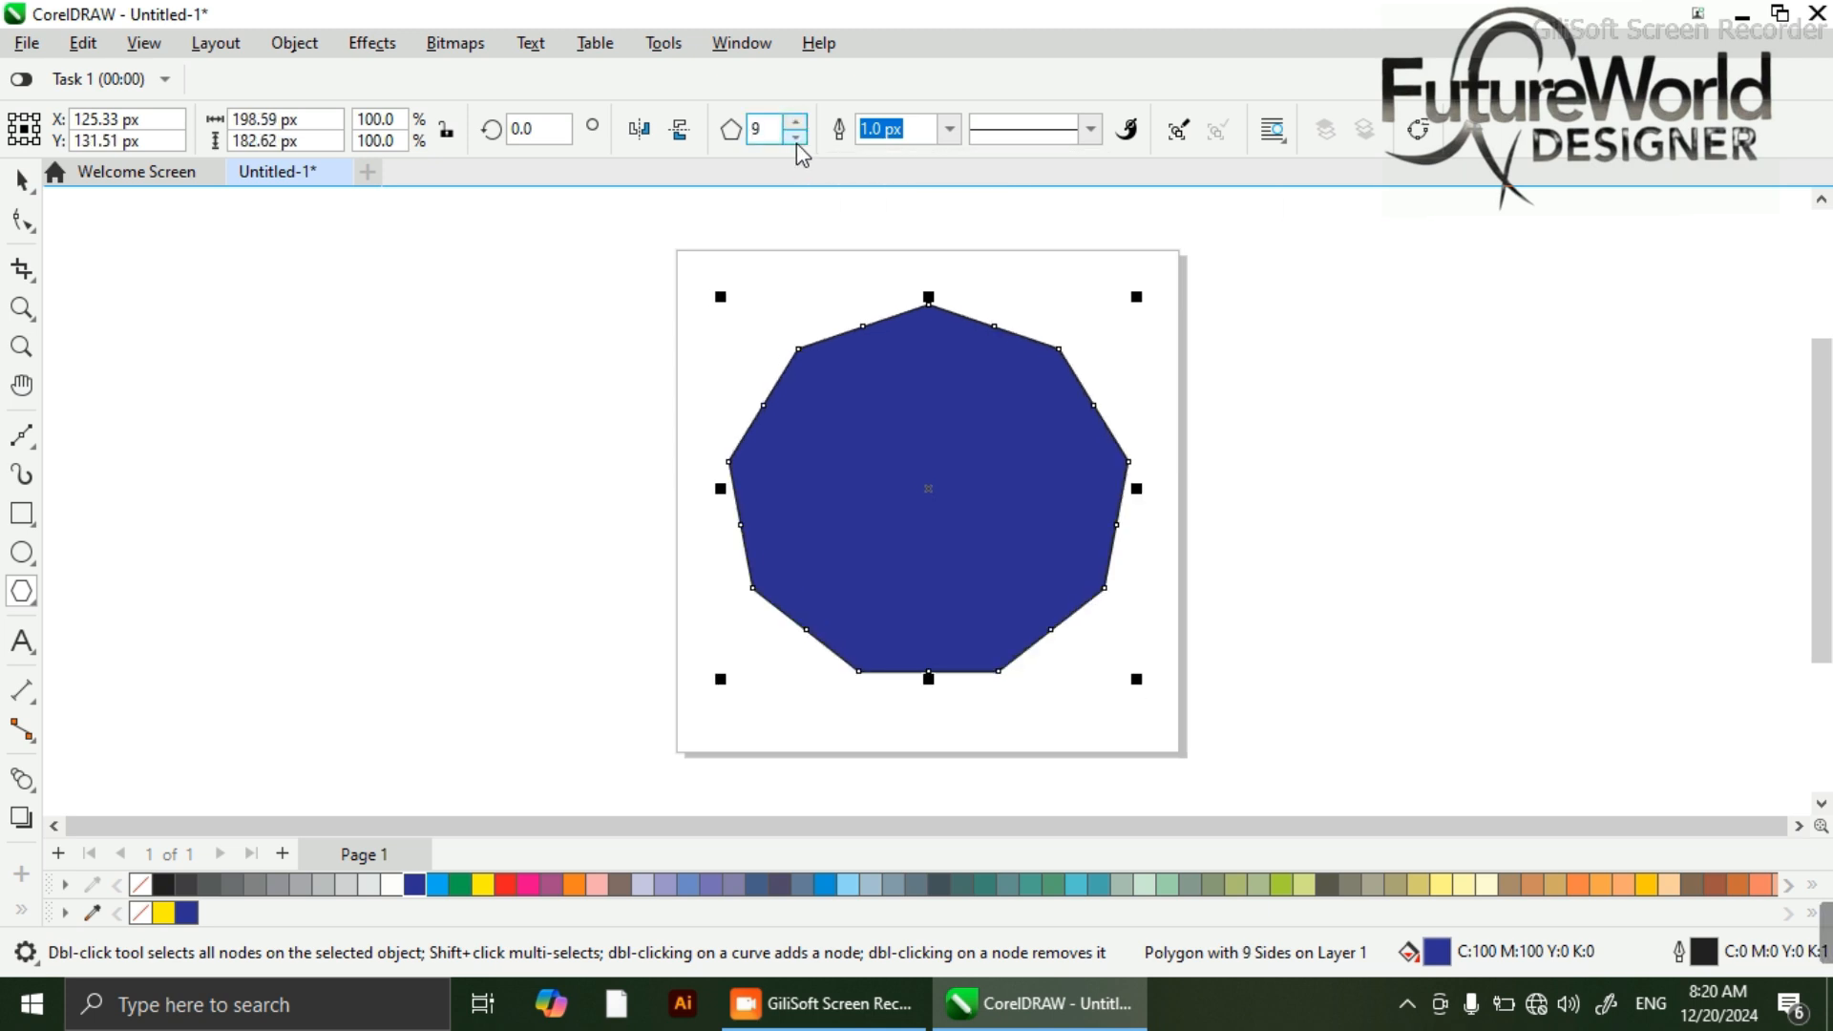
# - Decrease the blue polygon's number of sides step by step to 4 or fewer, and set it back to 5
pyautogui.click(796, 139)
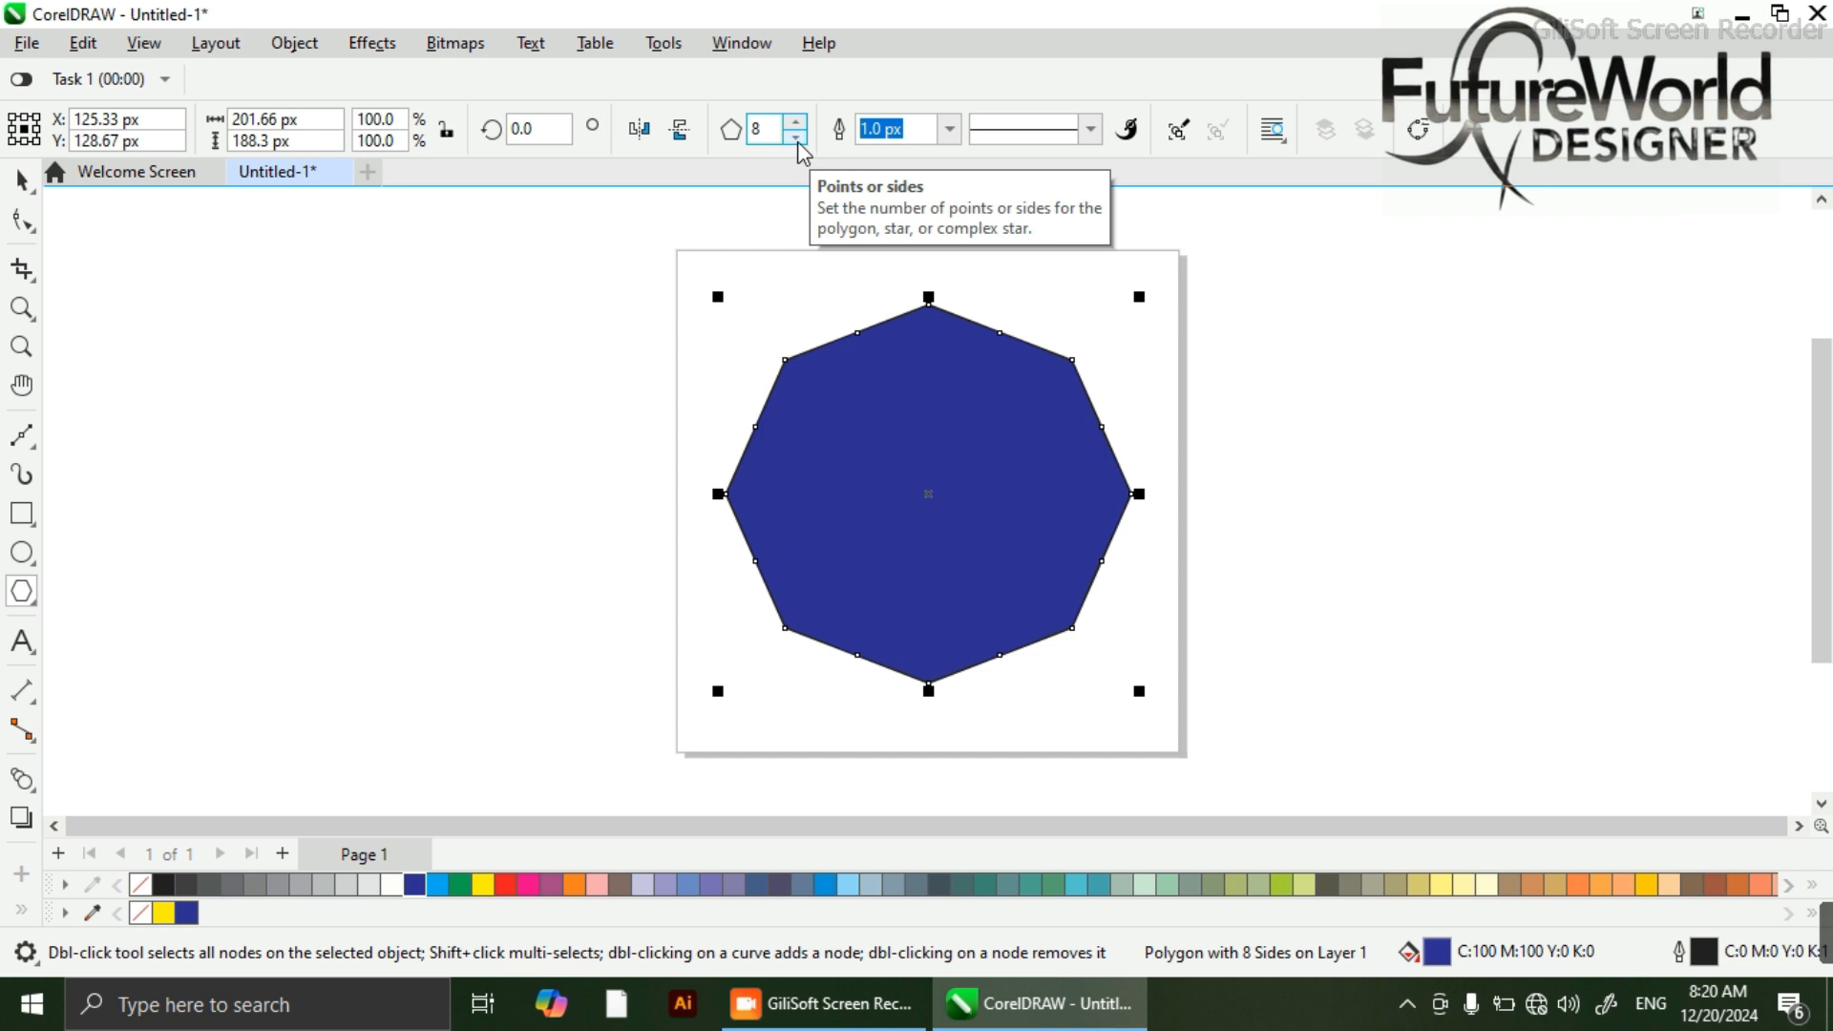
pyautogui.click(797, 140)
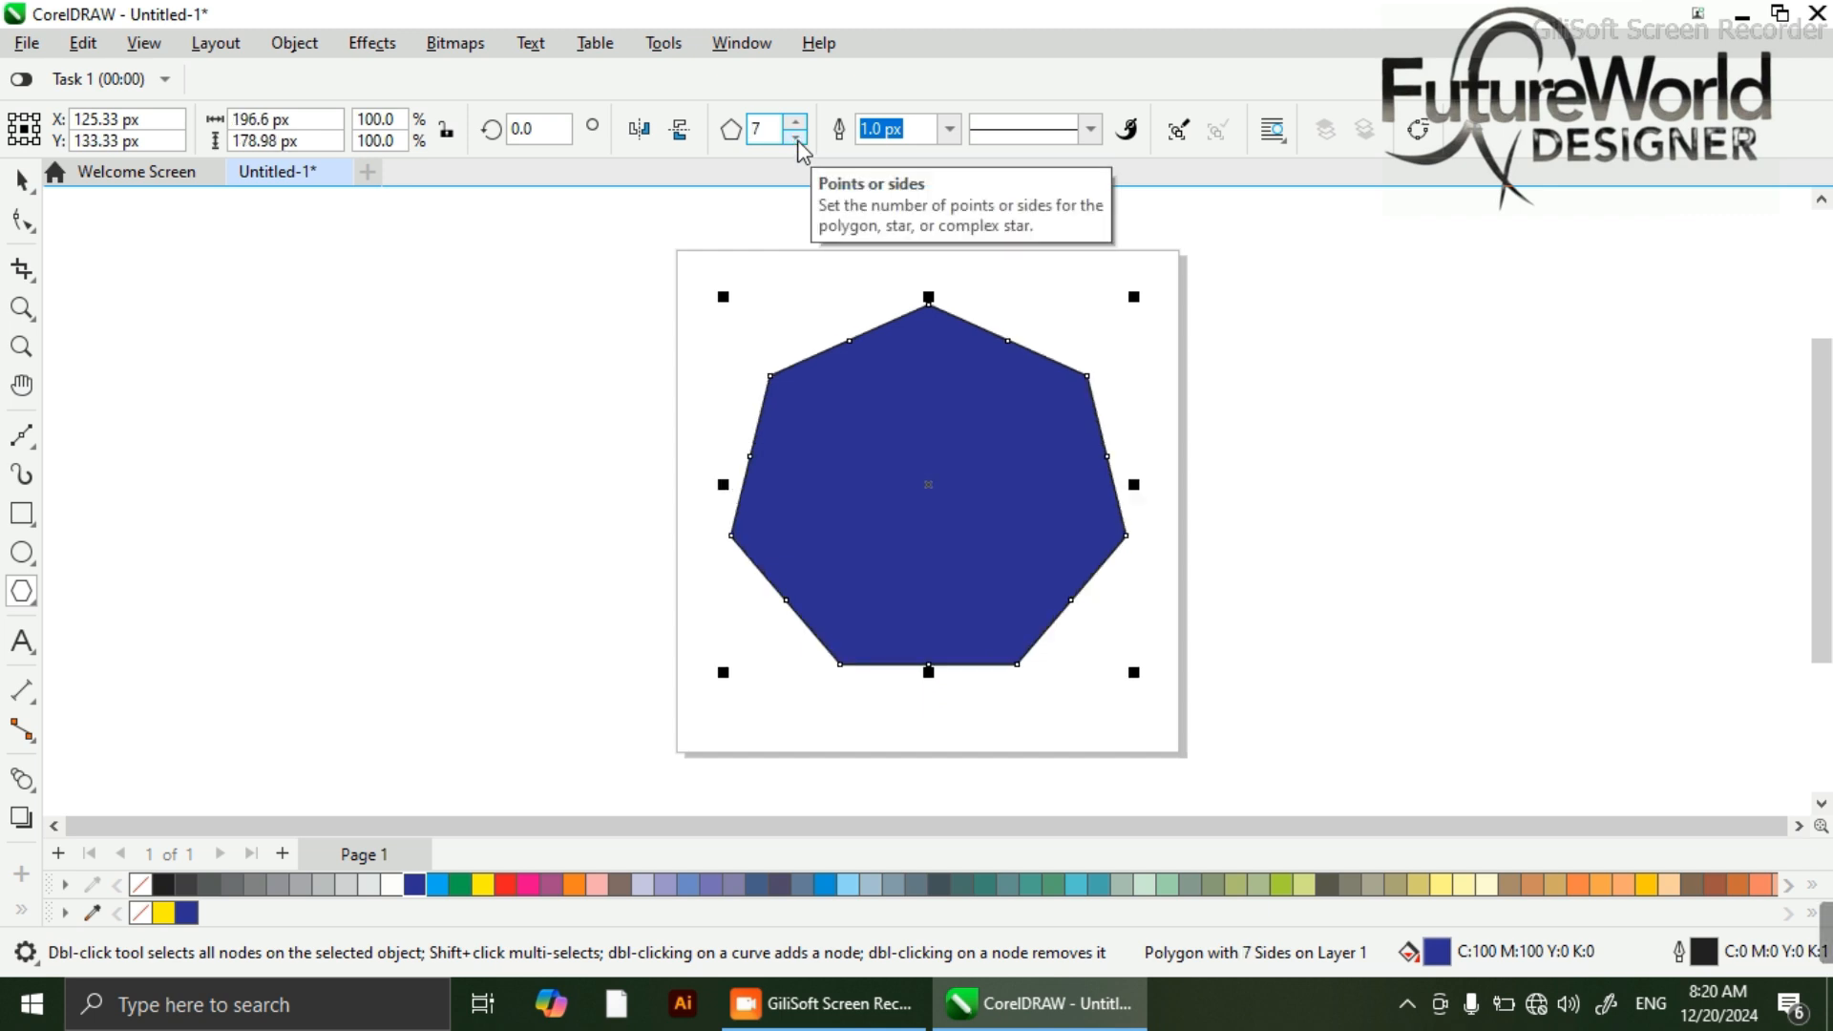
pyautogui.click(797, 139)
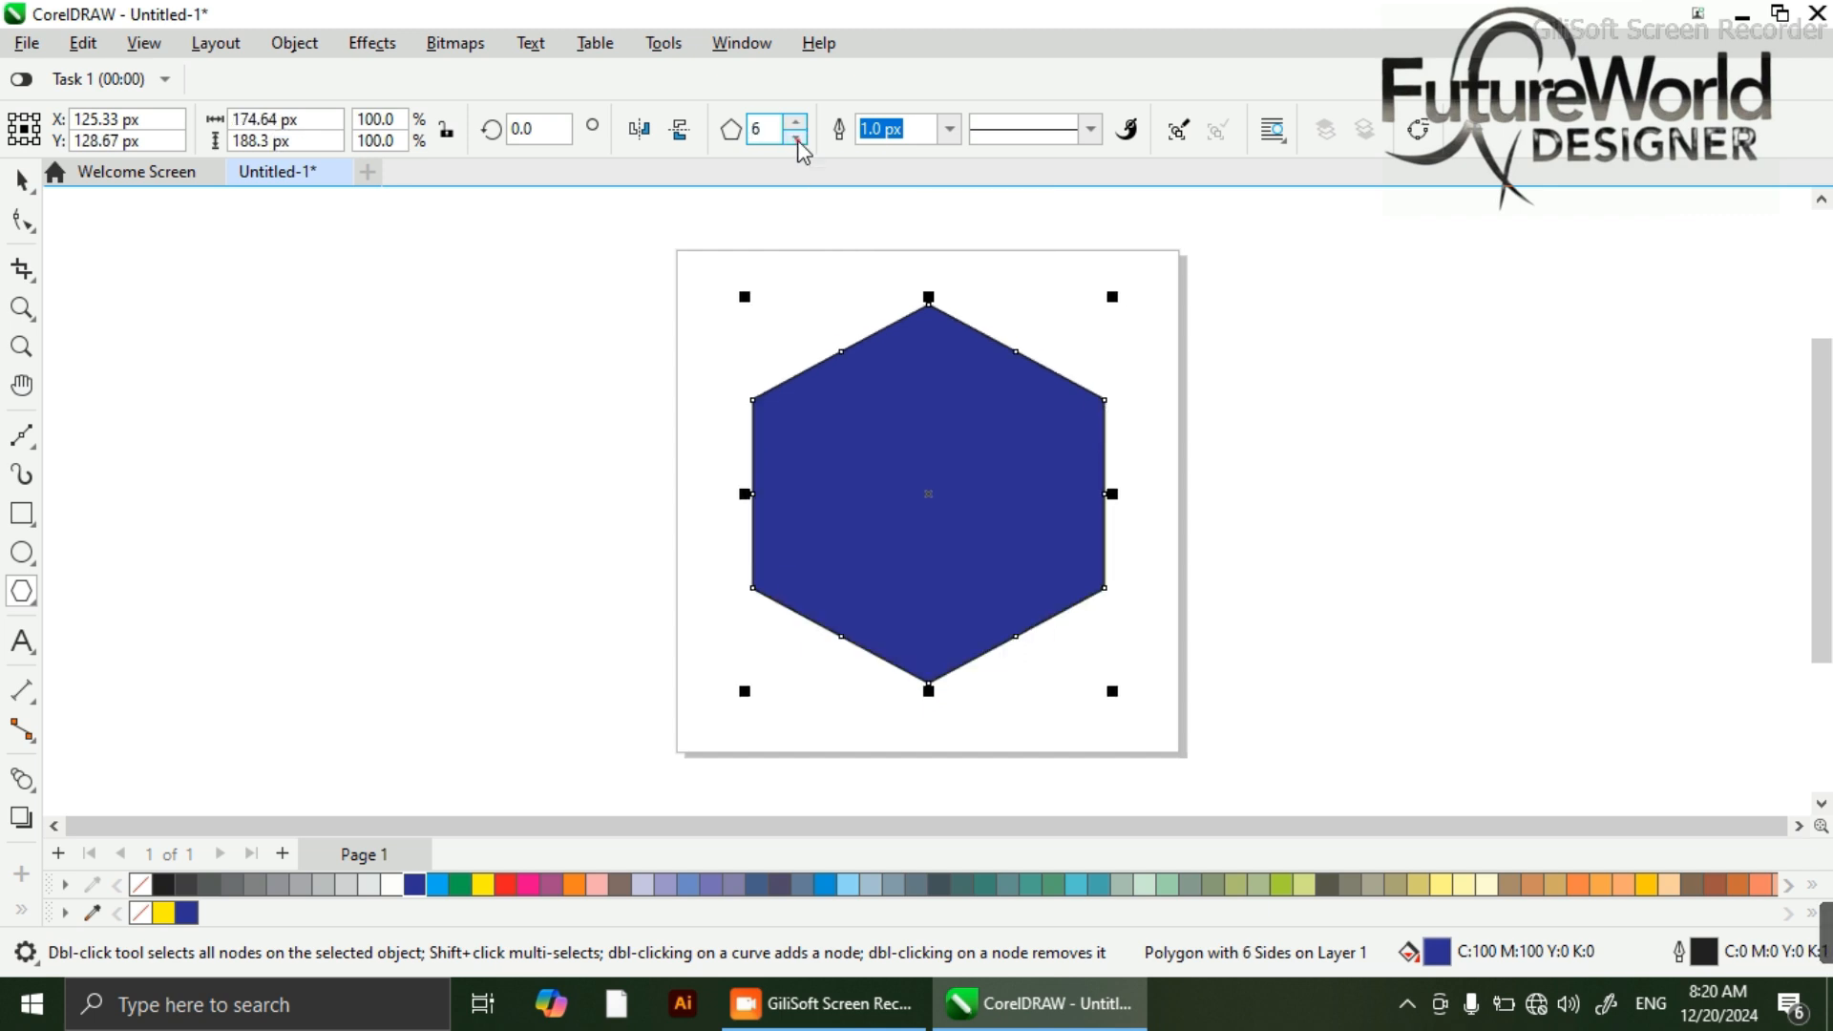
pyautogui.click(796, 140)
pyautogui.click(796, 139)
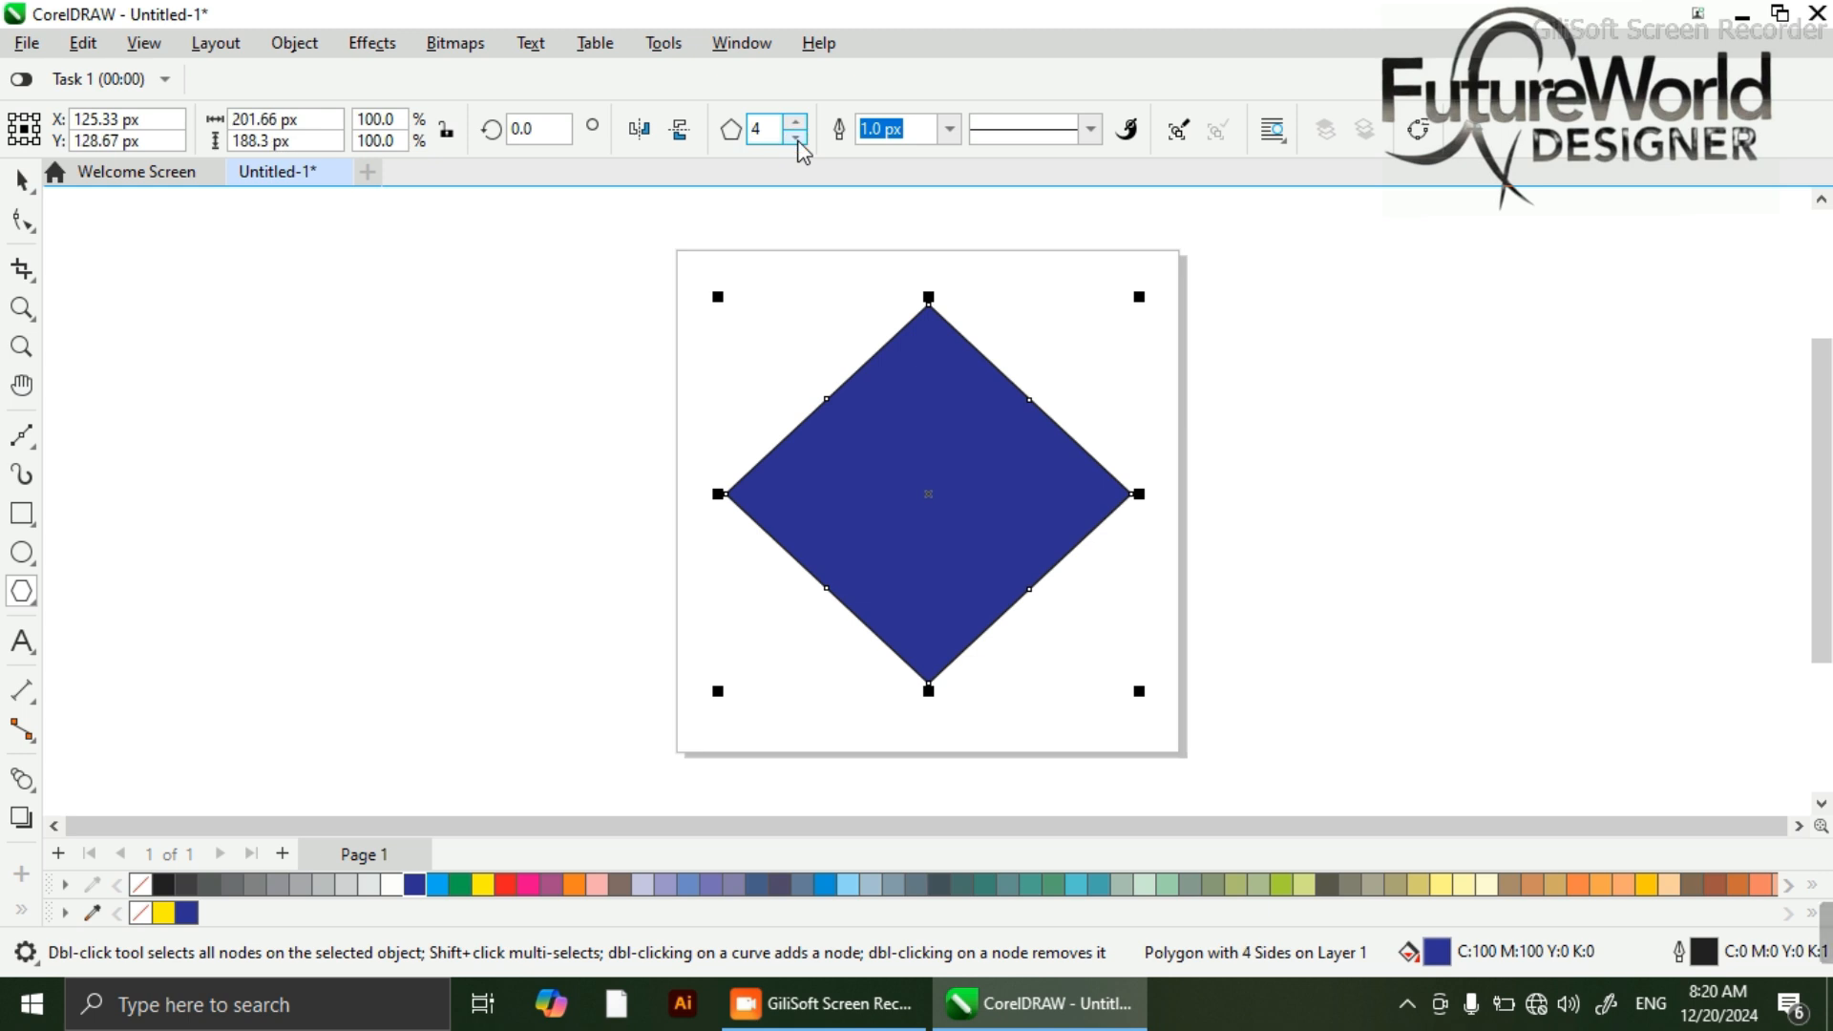
pyautogui.click(796, 140)
pyautogui.click(797, 120)
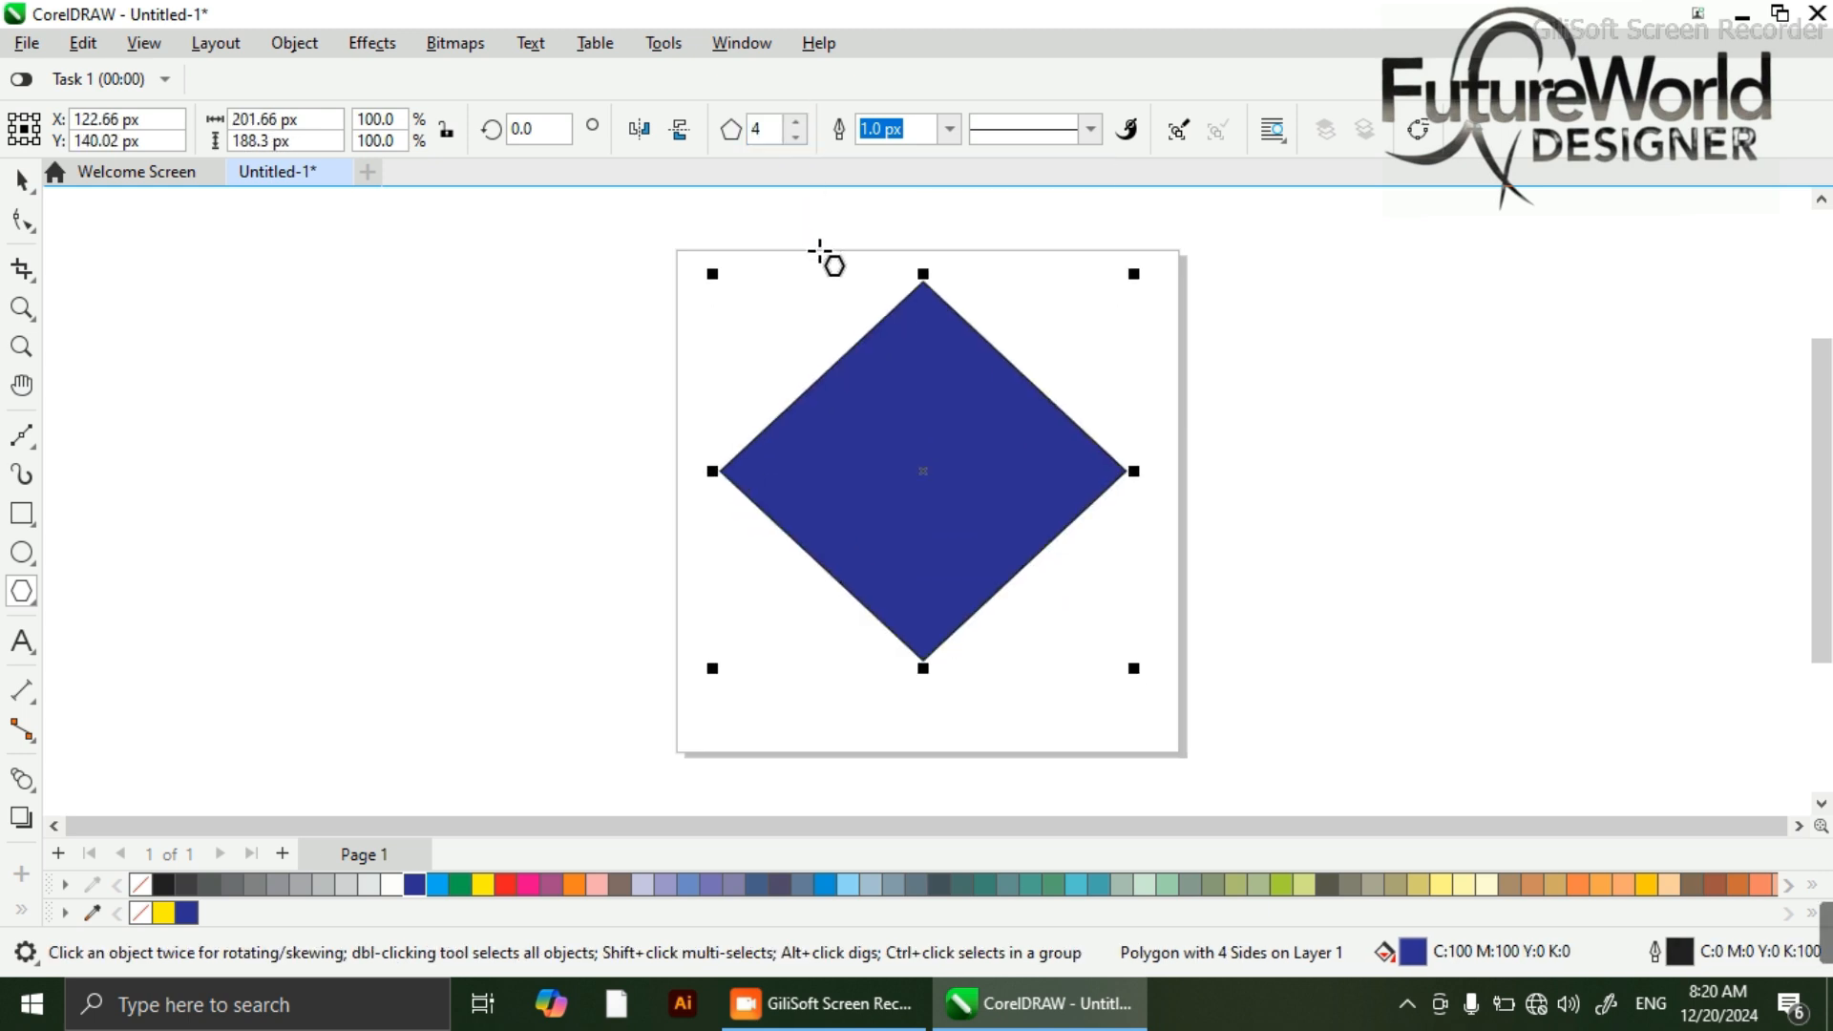
pyautogui.click(798, 121)
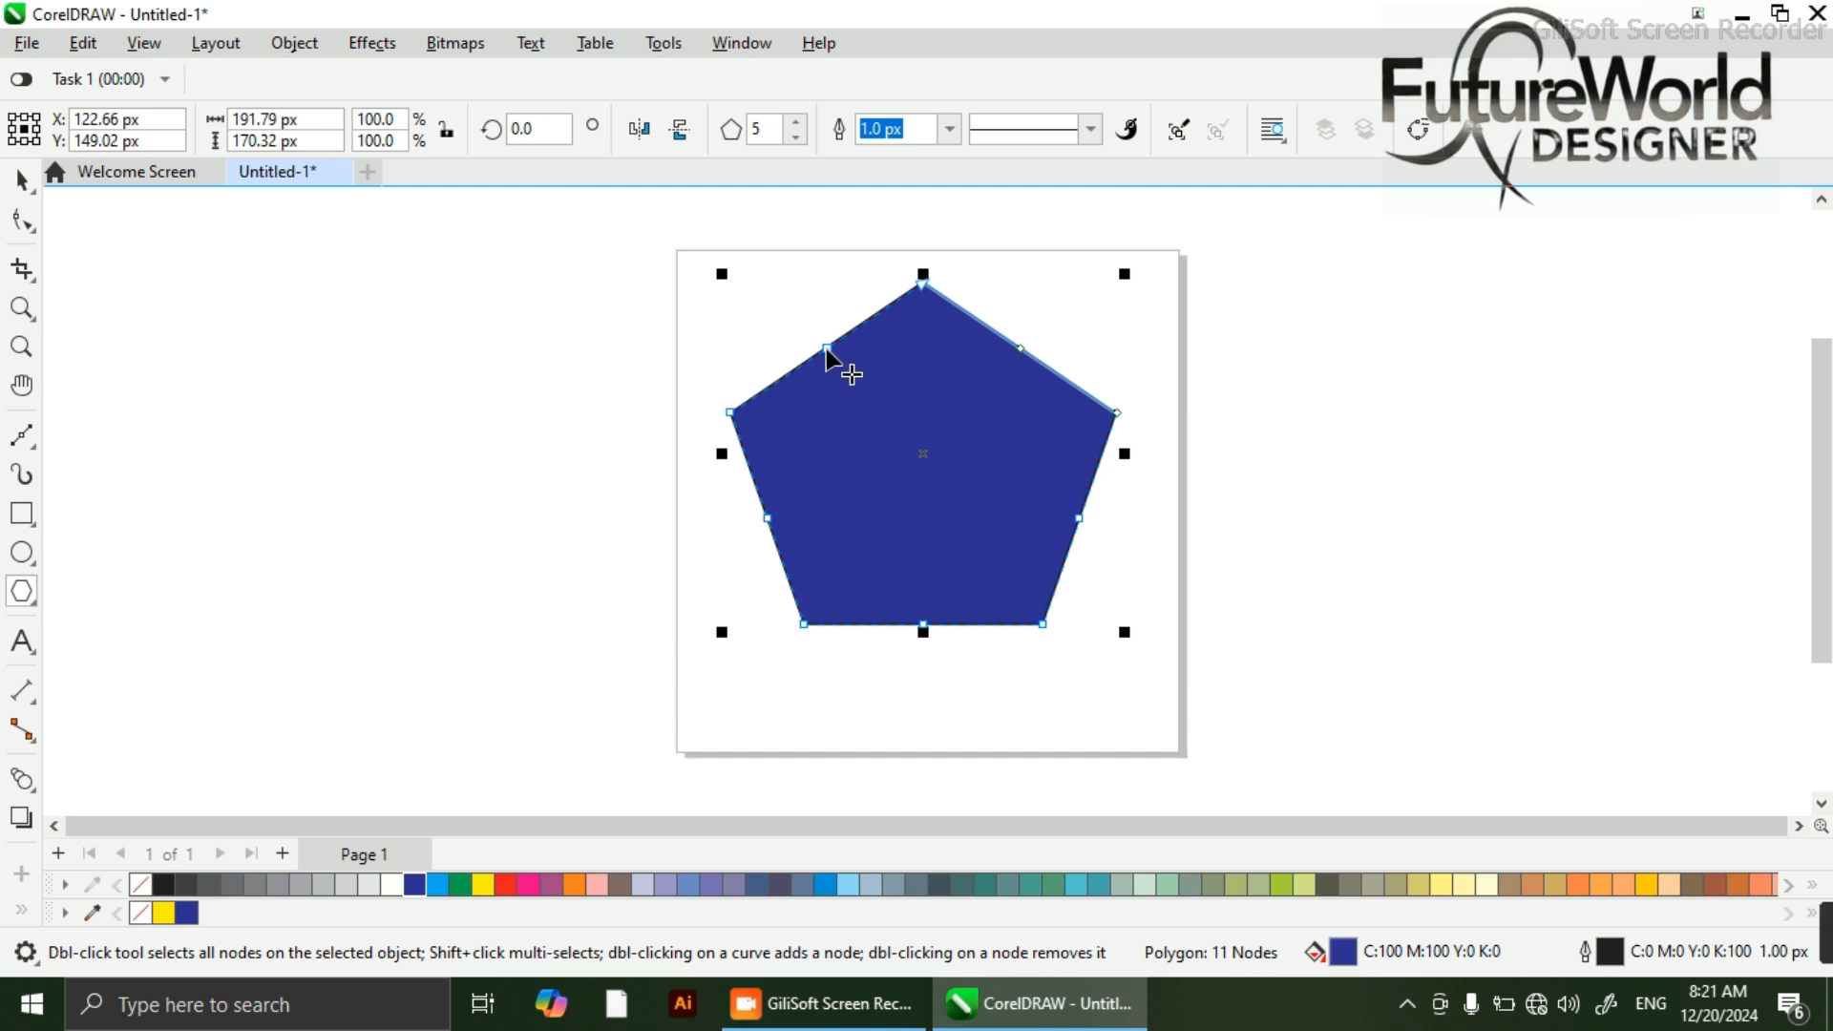
# - Pull an edge midpoint of the pentagon inward to form a five-pointed star and fill it with light blue (C:40 M:0 Y:0 K:0)
pyautogui.click(827, 349)
pyautogui.moveTo(827, 351); pyautogui.dragTo(875, 414)
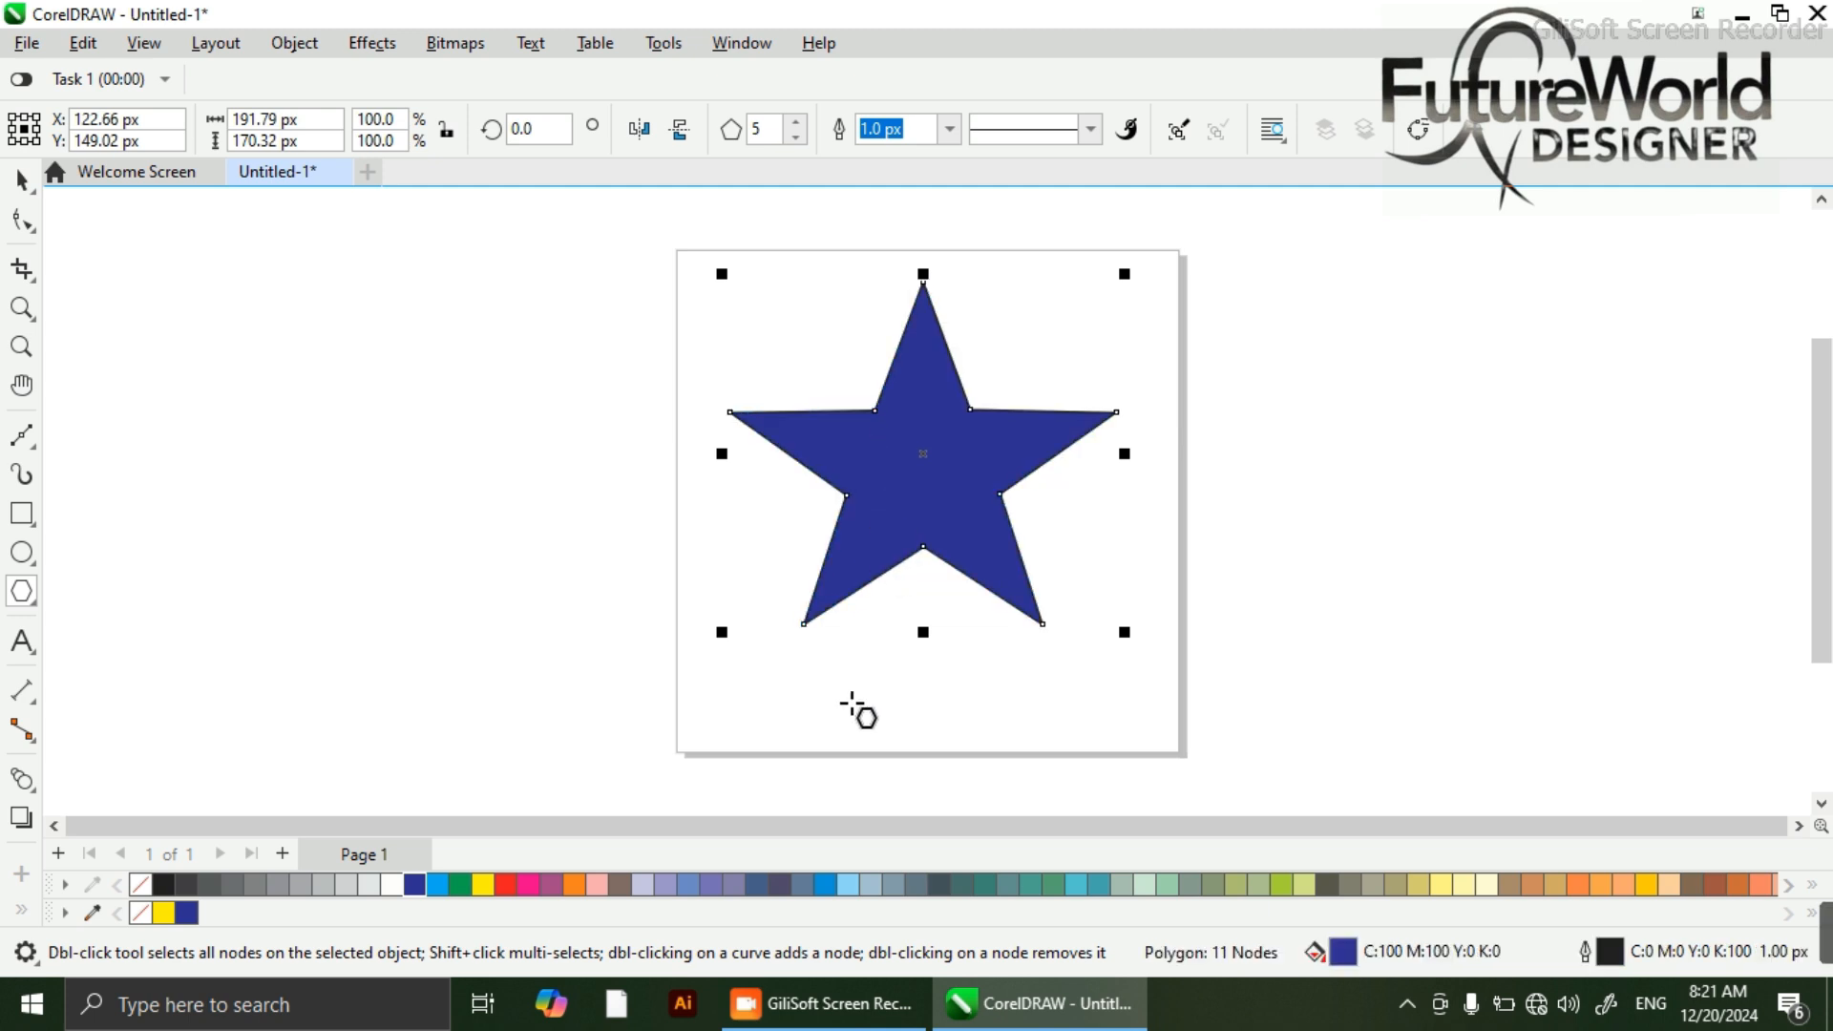
pyautogui.click(506, 888)
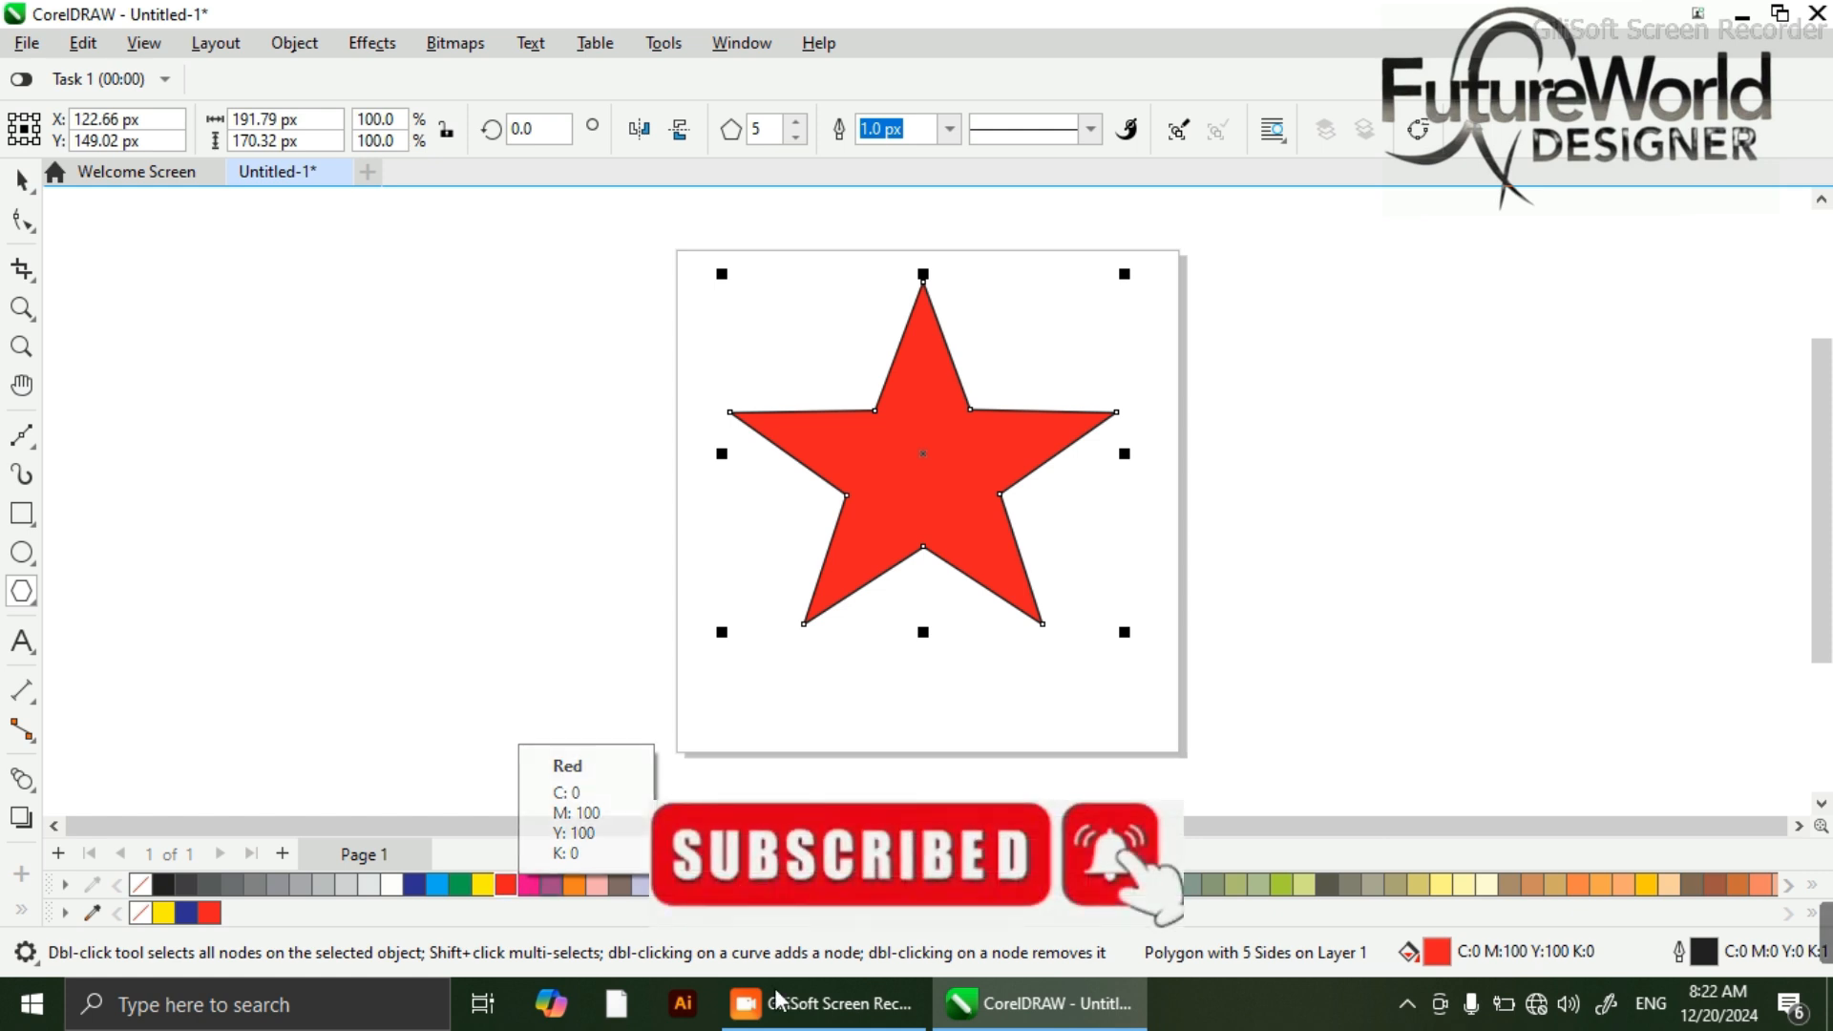
pyautogui.click(801, 890)
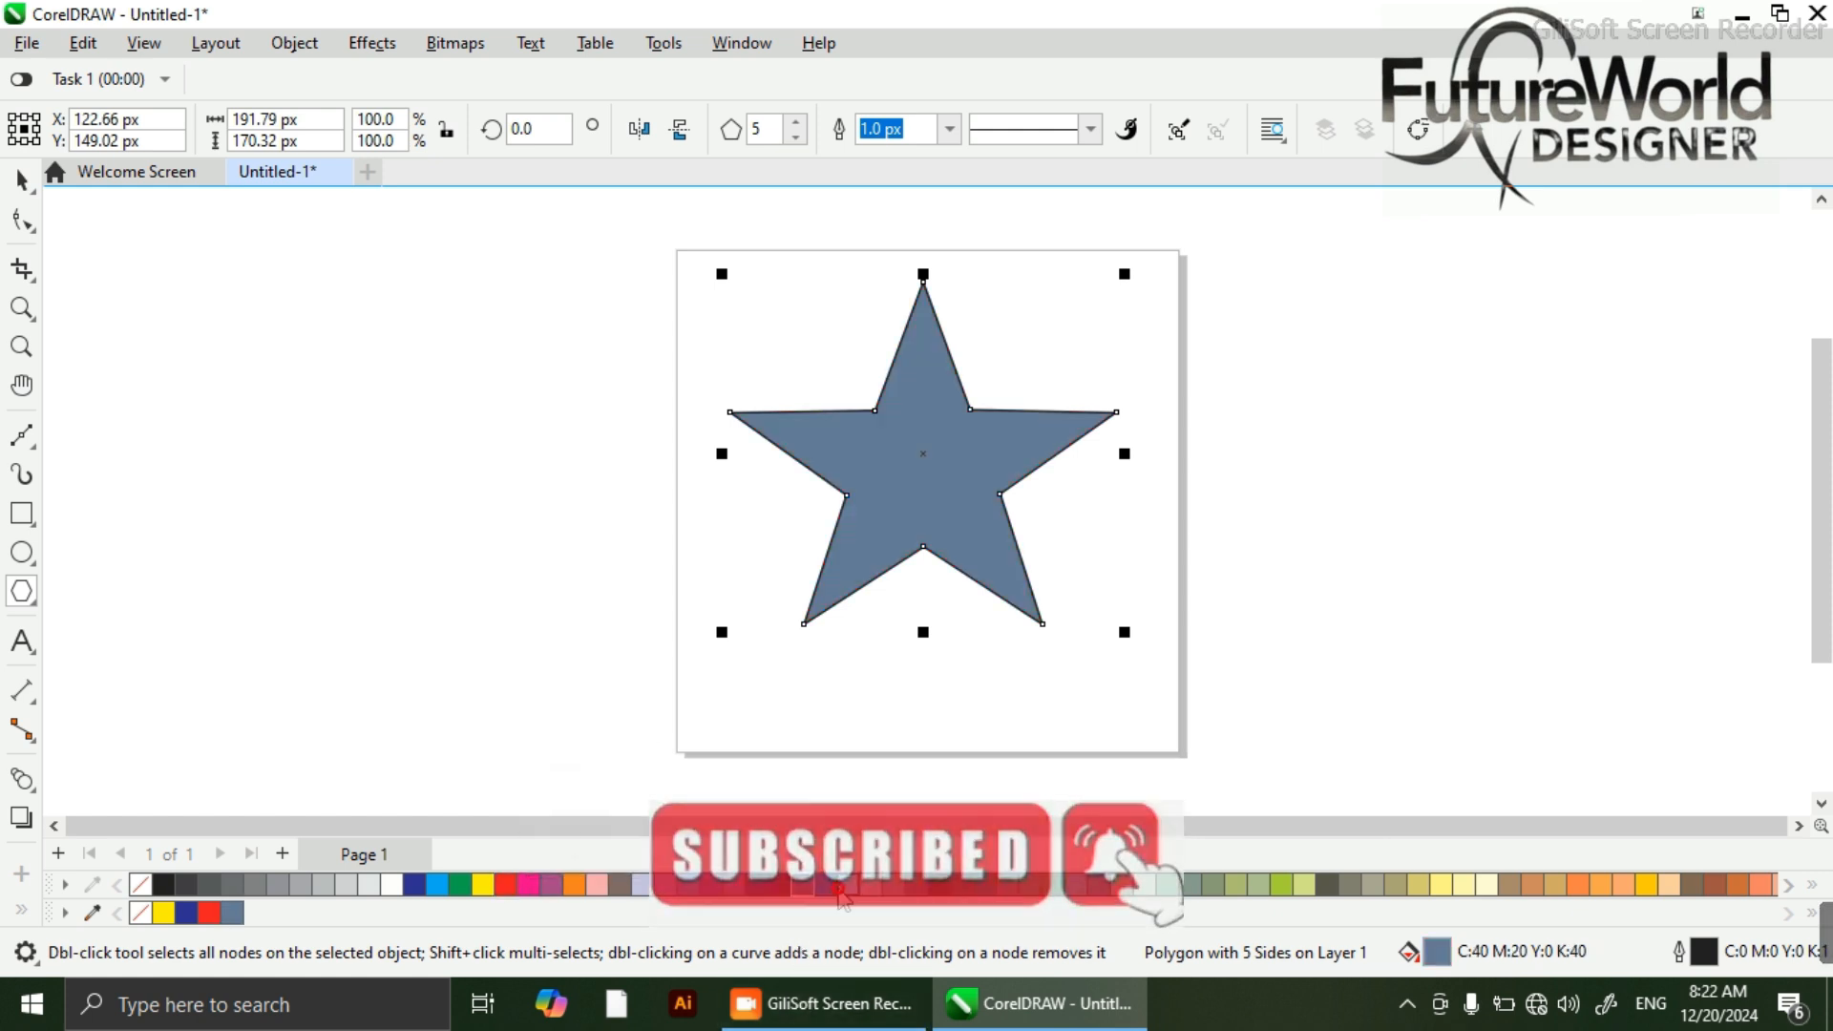
pyautogui.click(829, 888)
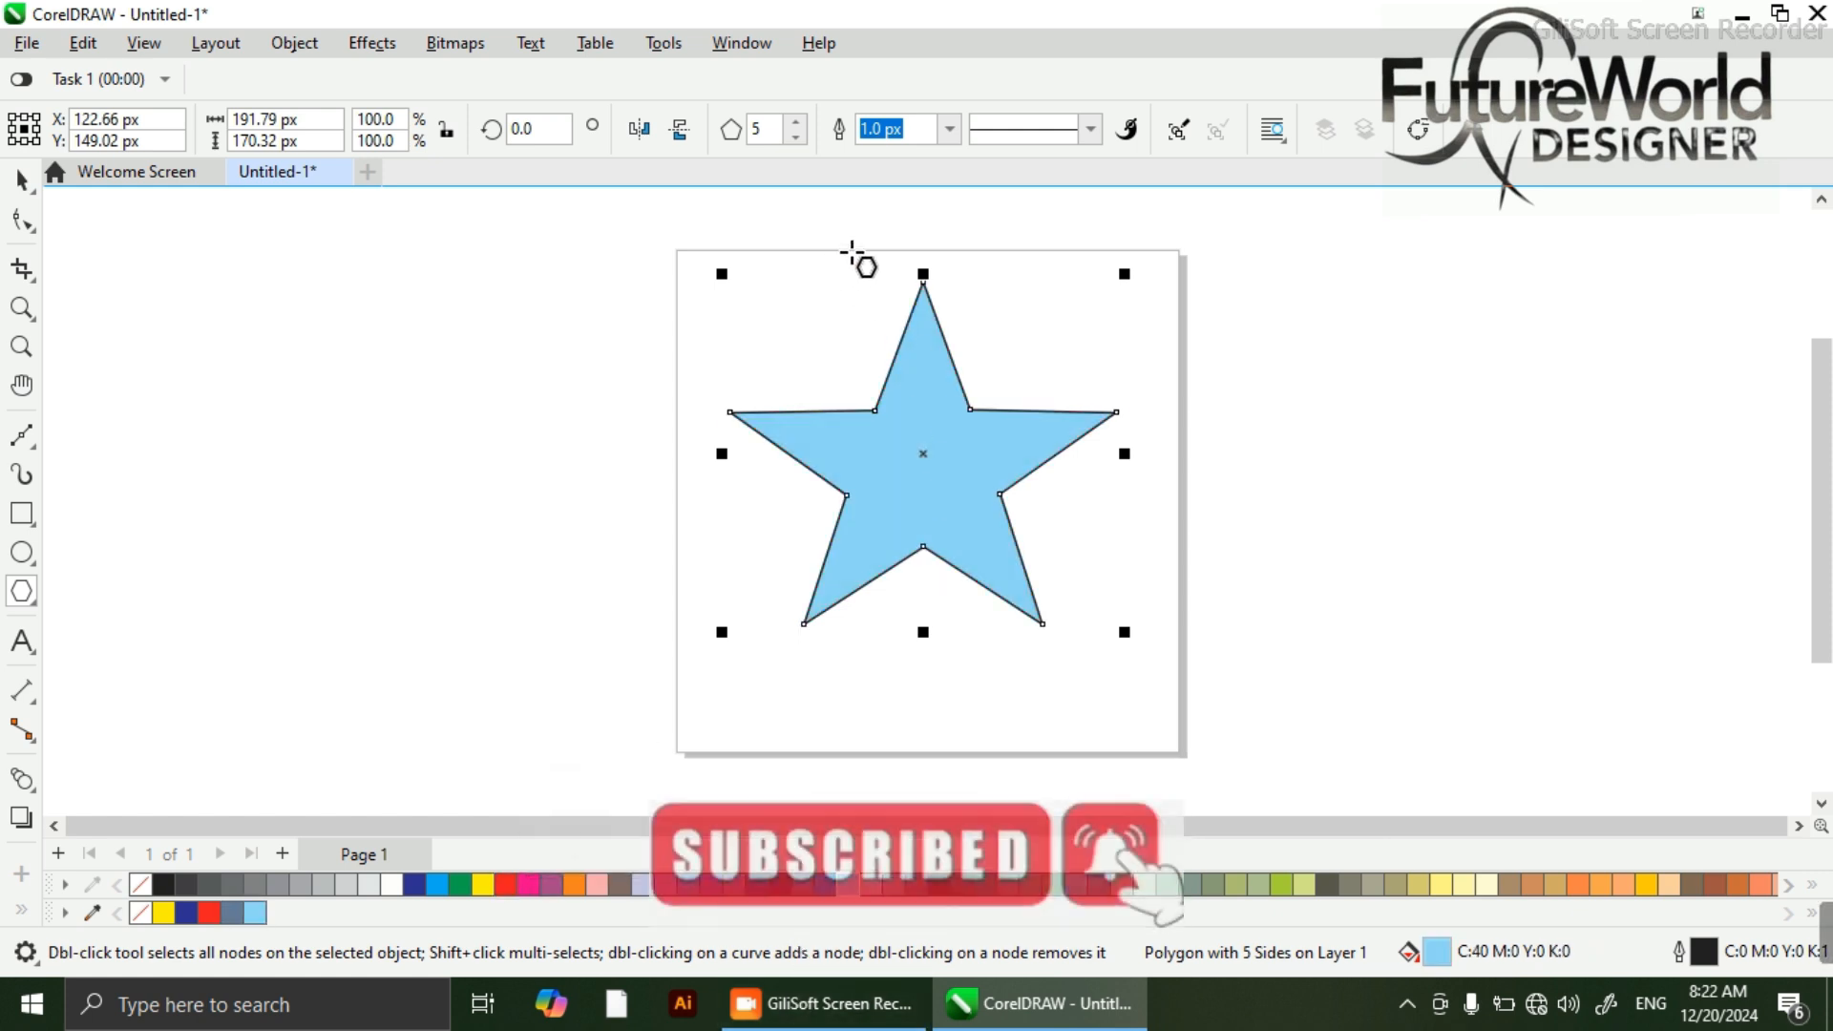
# - Try the light blue star with 6 points and return it to 5 points
pyautogui.click(796, 125)
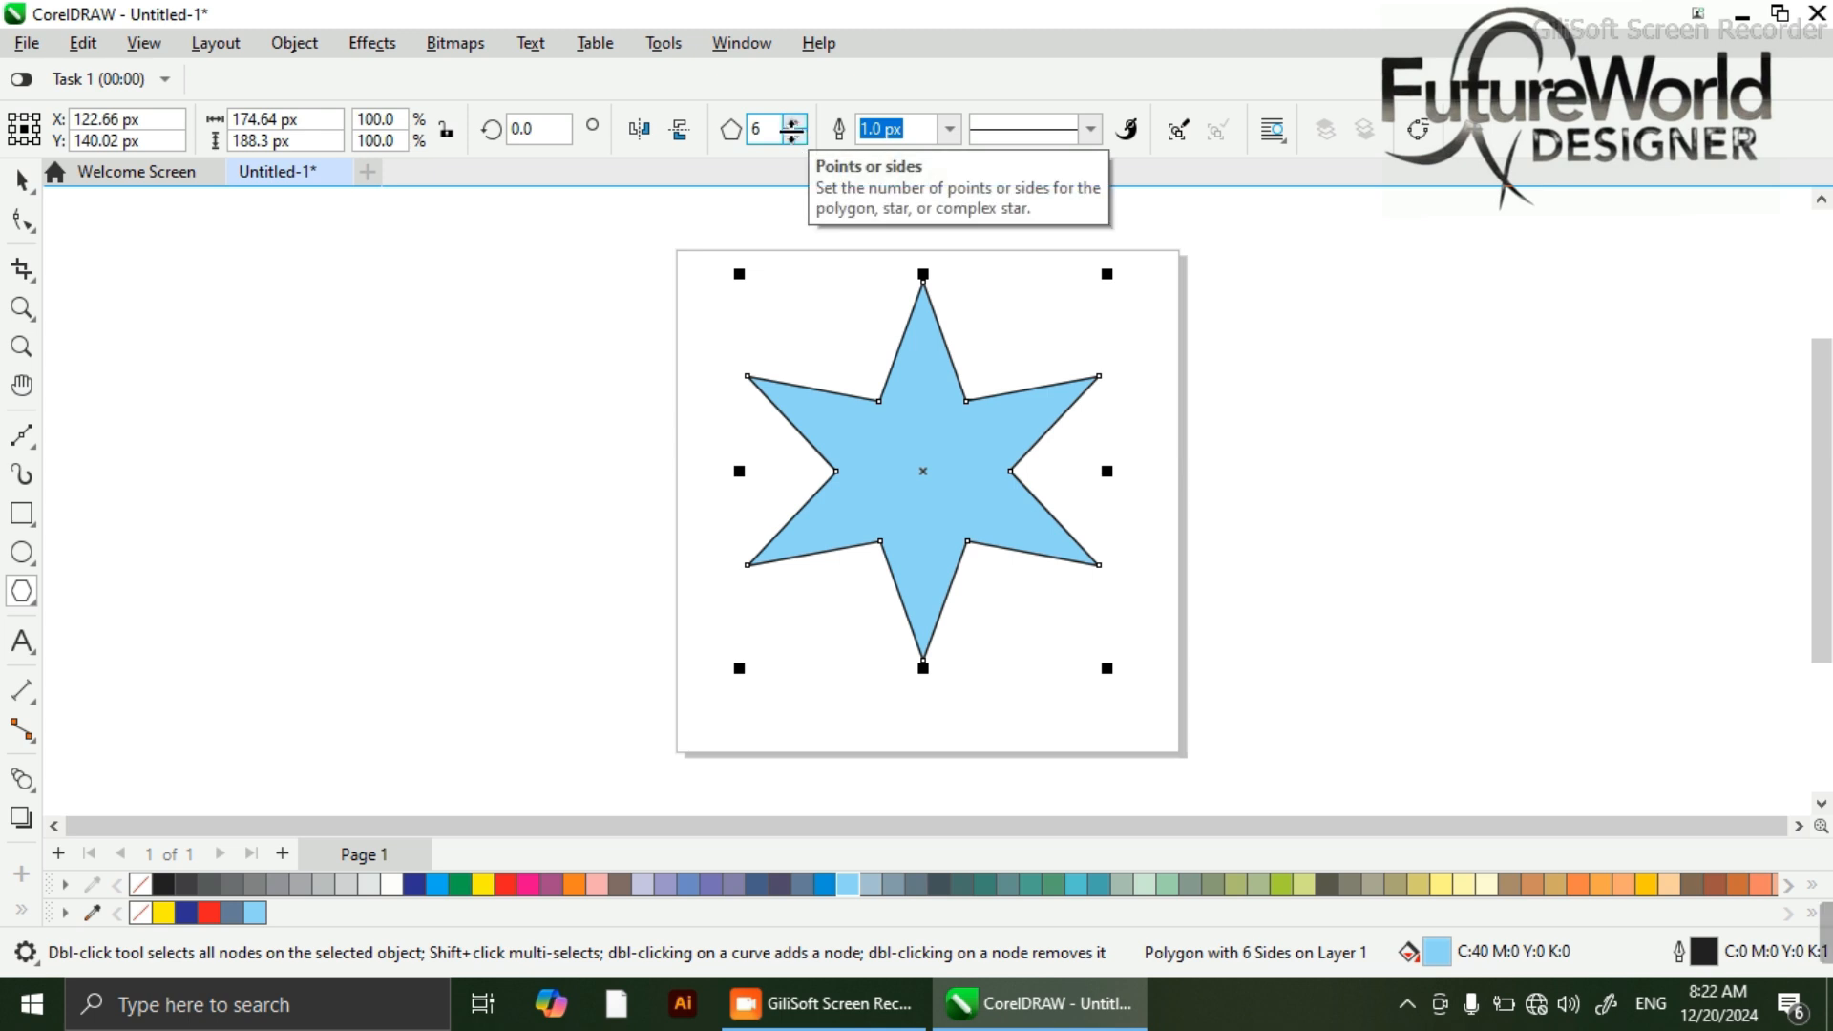
pyautogui.click(793, 137)
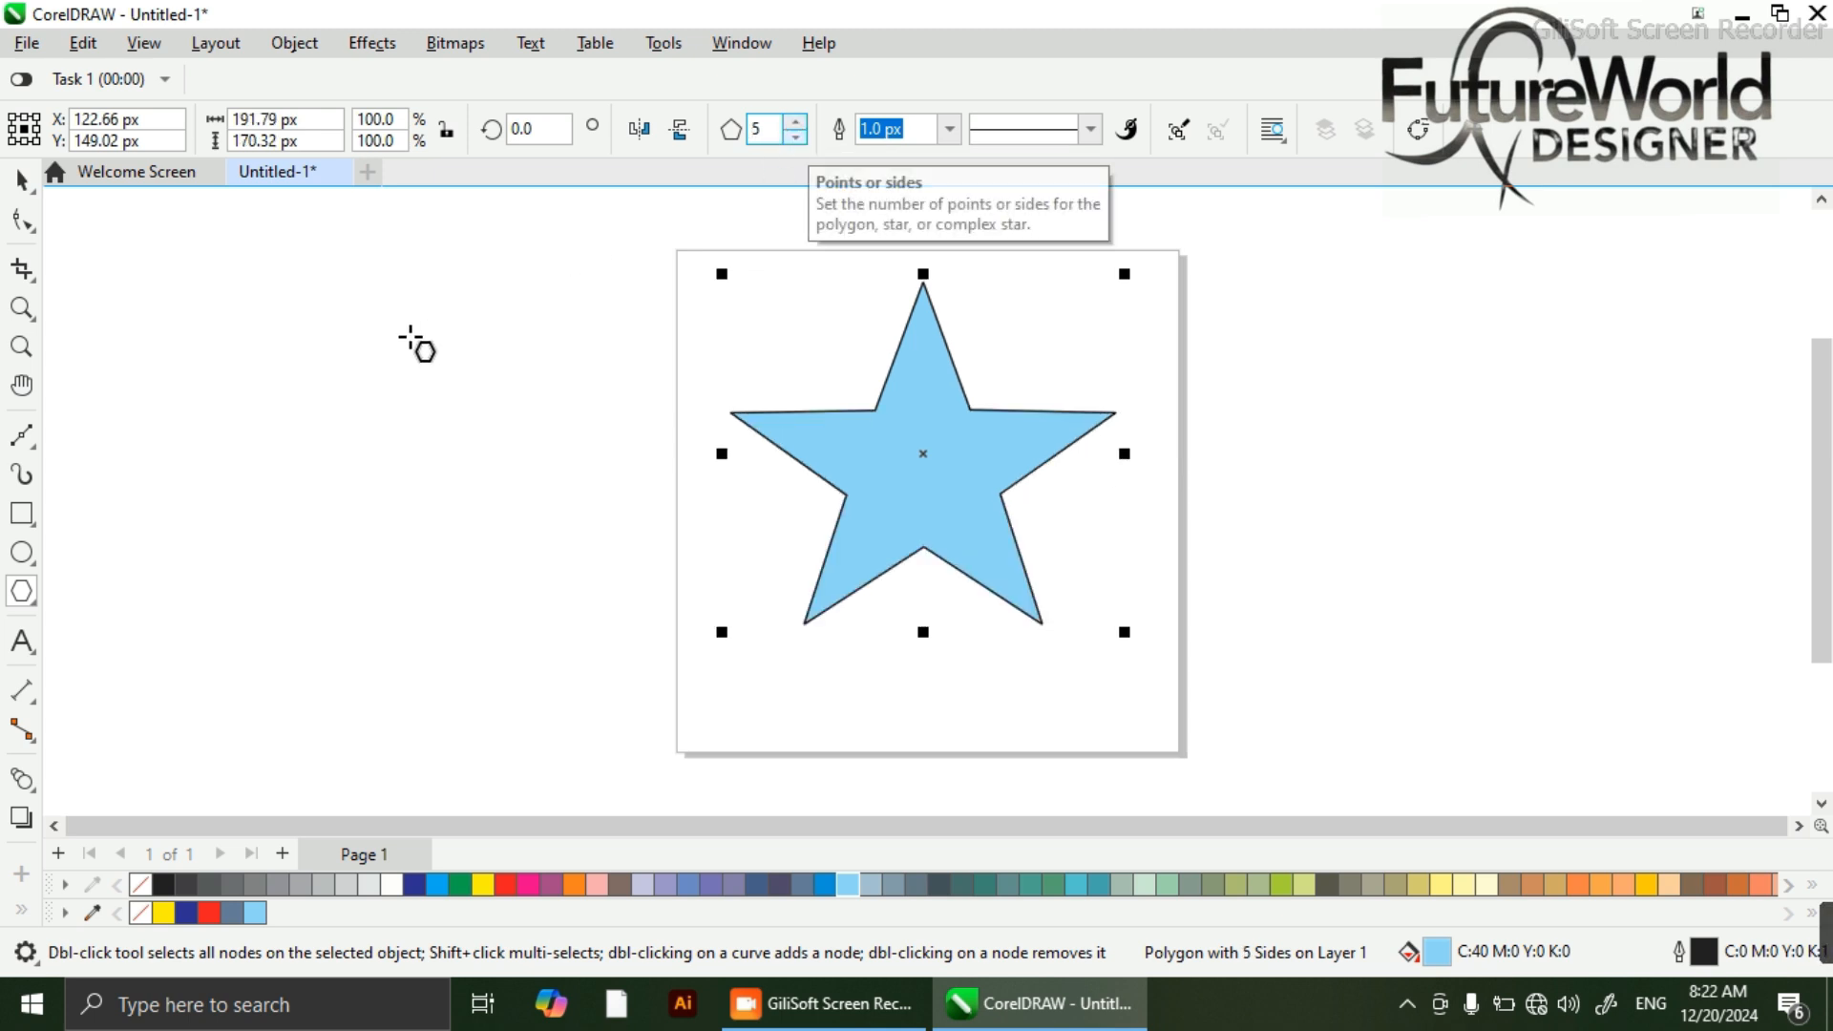
# - Draw a second polygon about 191 by 184 px beside the page, left of the star, and set it to 7 sides
pyautogui.moveTo(207, 293); pyautogui.dragTo(603, 707)
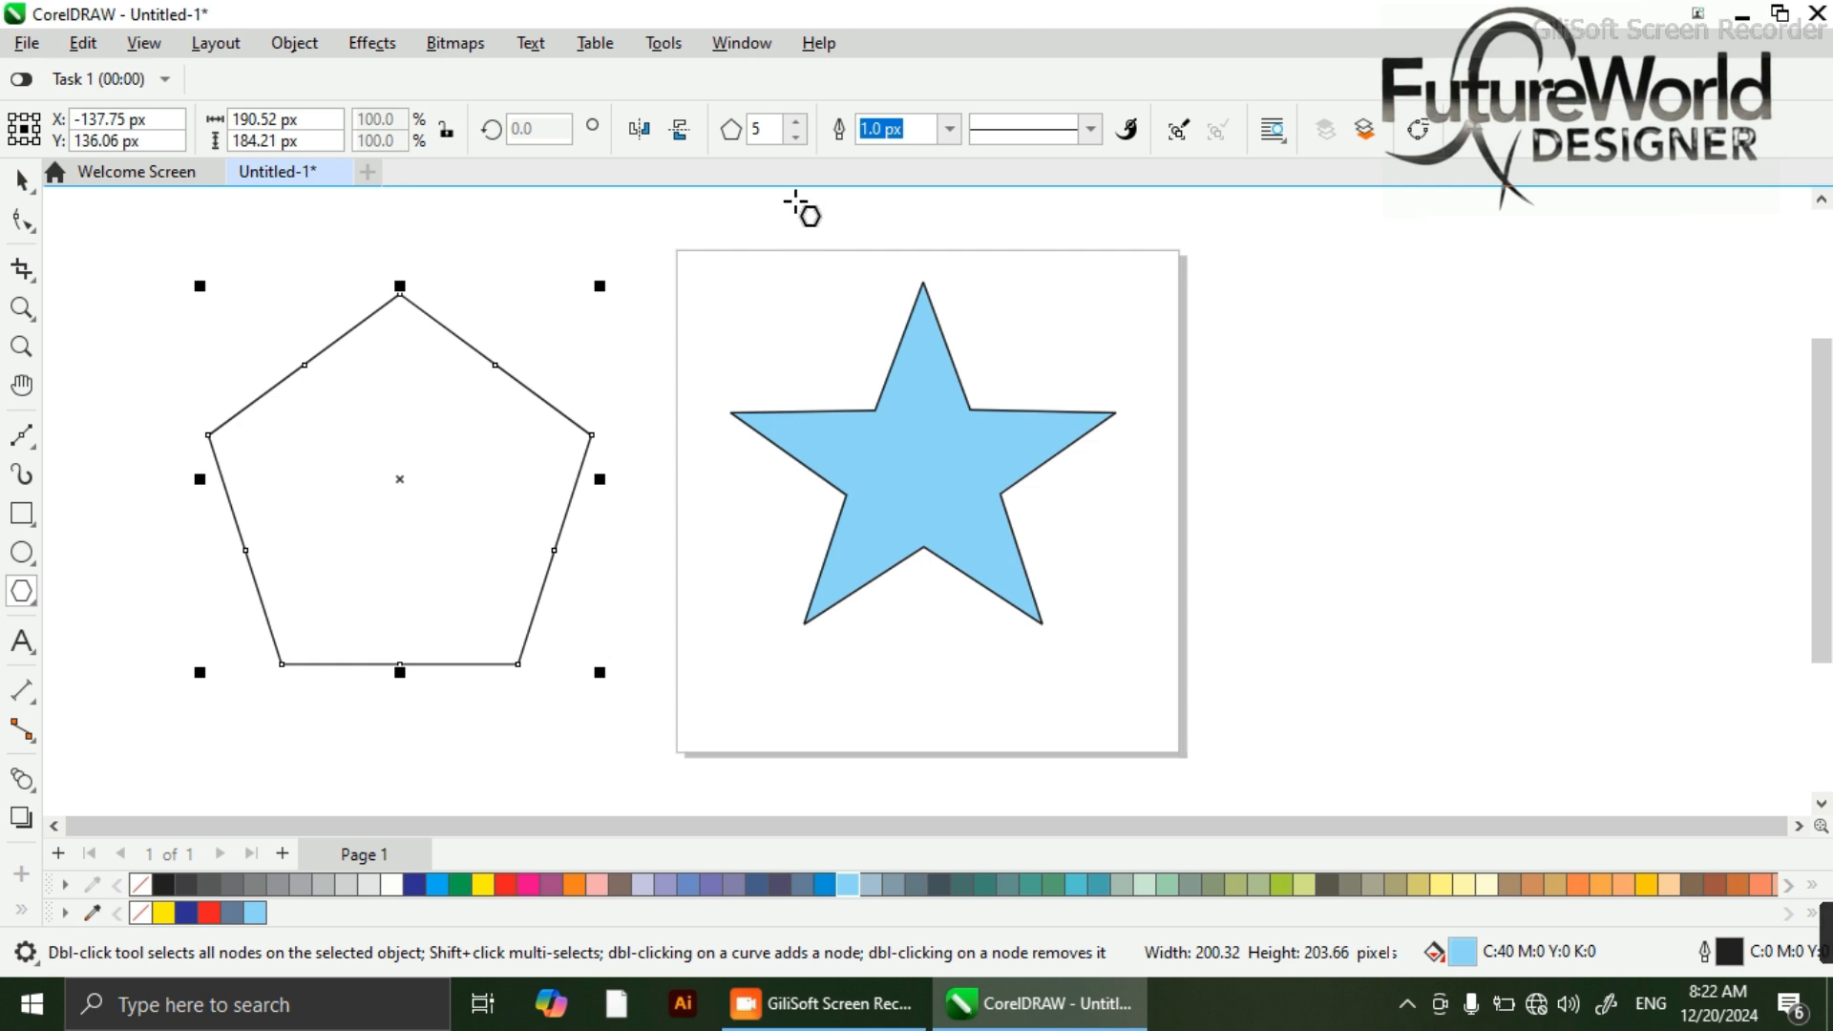
pyautogui.click(796, 121)
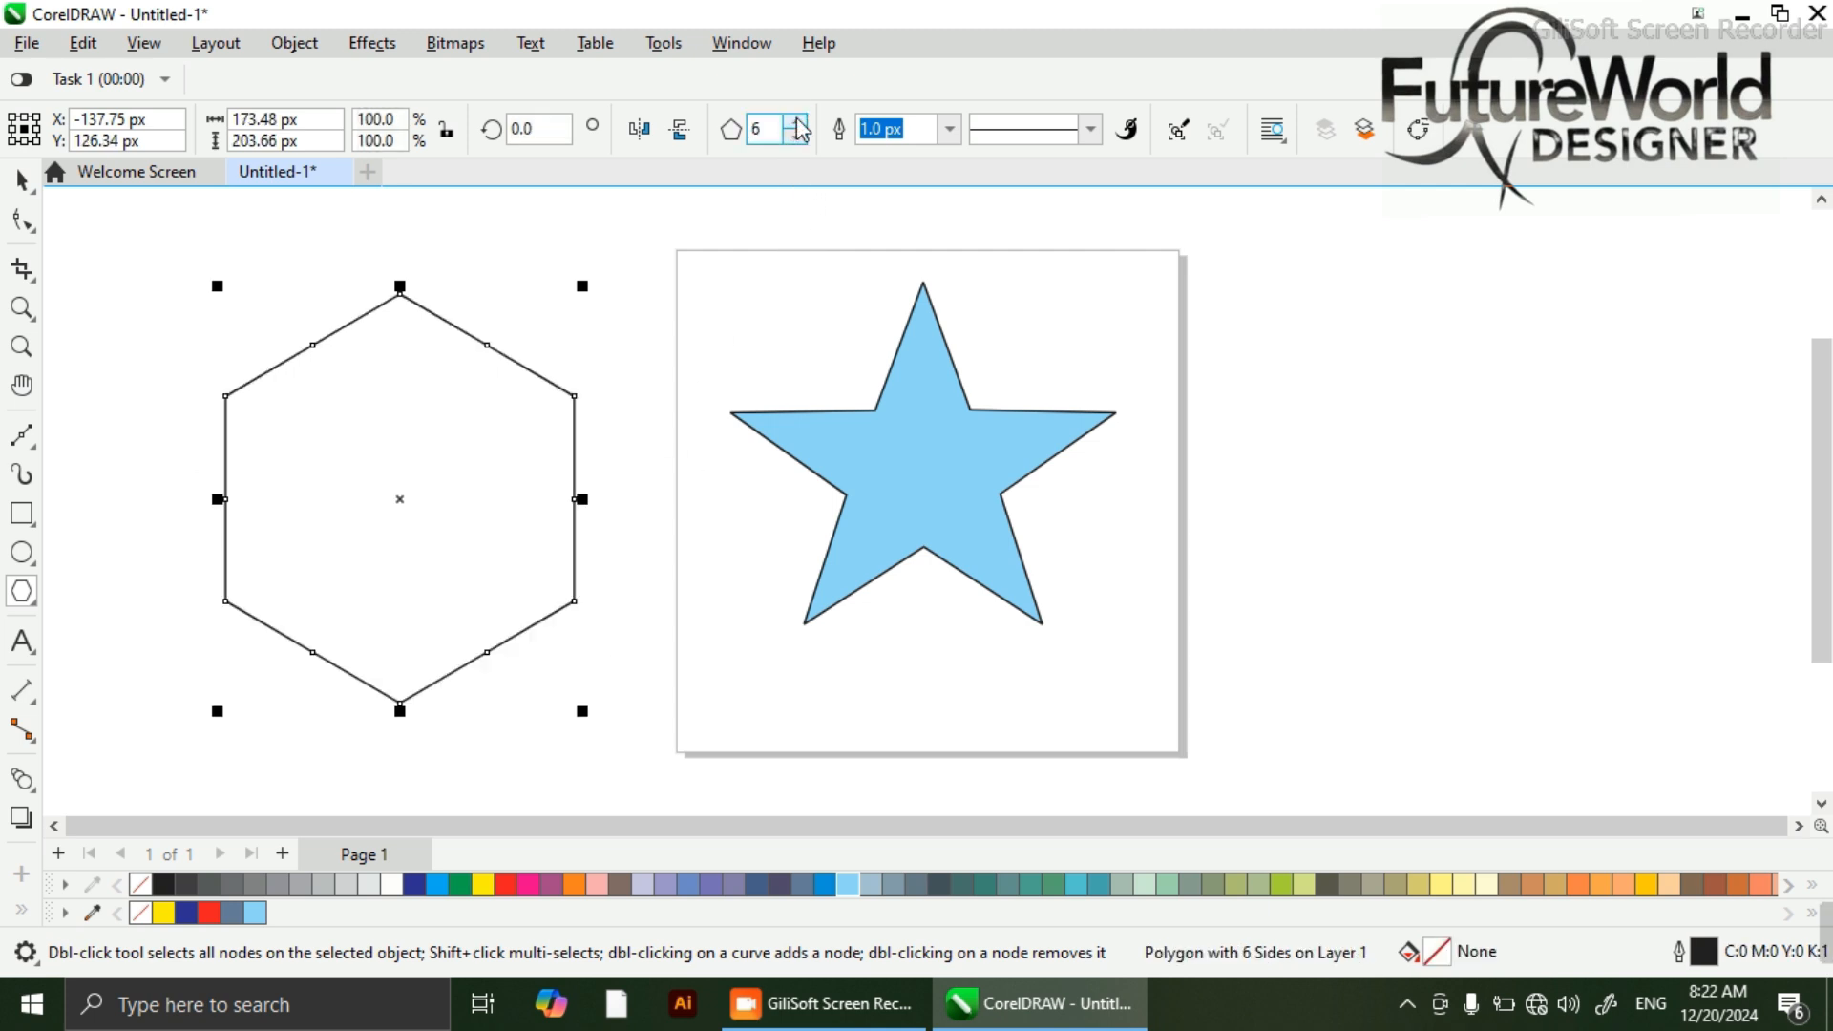
pyautogui.click(796, 121)
# - Pull the heptagon's corner nodes inward to form an uneven seven-pointed star and fill it with brown (C:0 M:60 Y:60 K:40)
pyautogui.moveTo(321, 333); pyautogui.dragTo(319, 329)
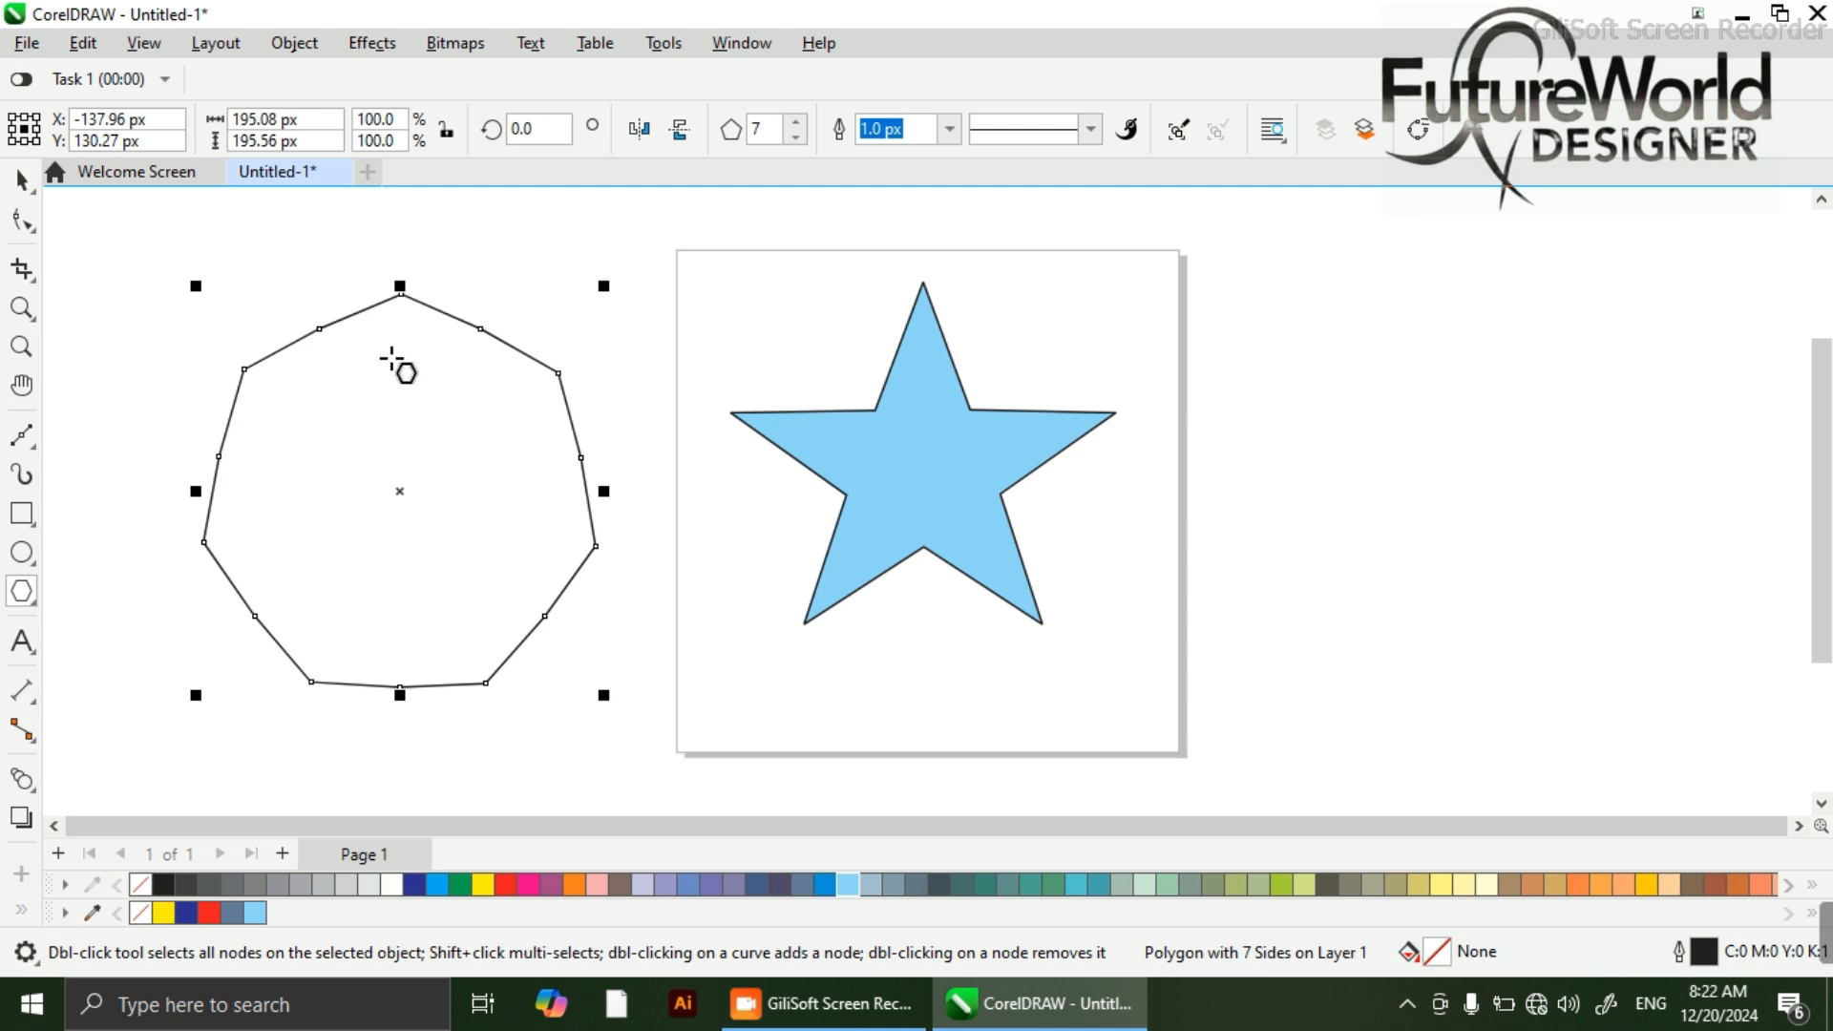
pyautogui.moveTo(245, 372); pyautogui.dragTo(273, 427)
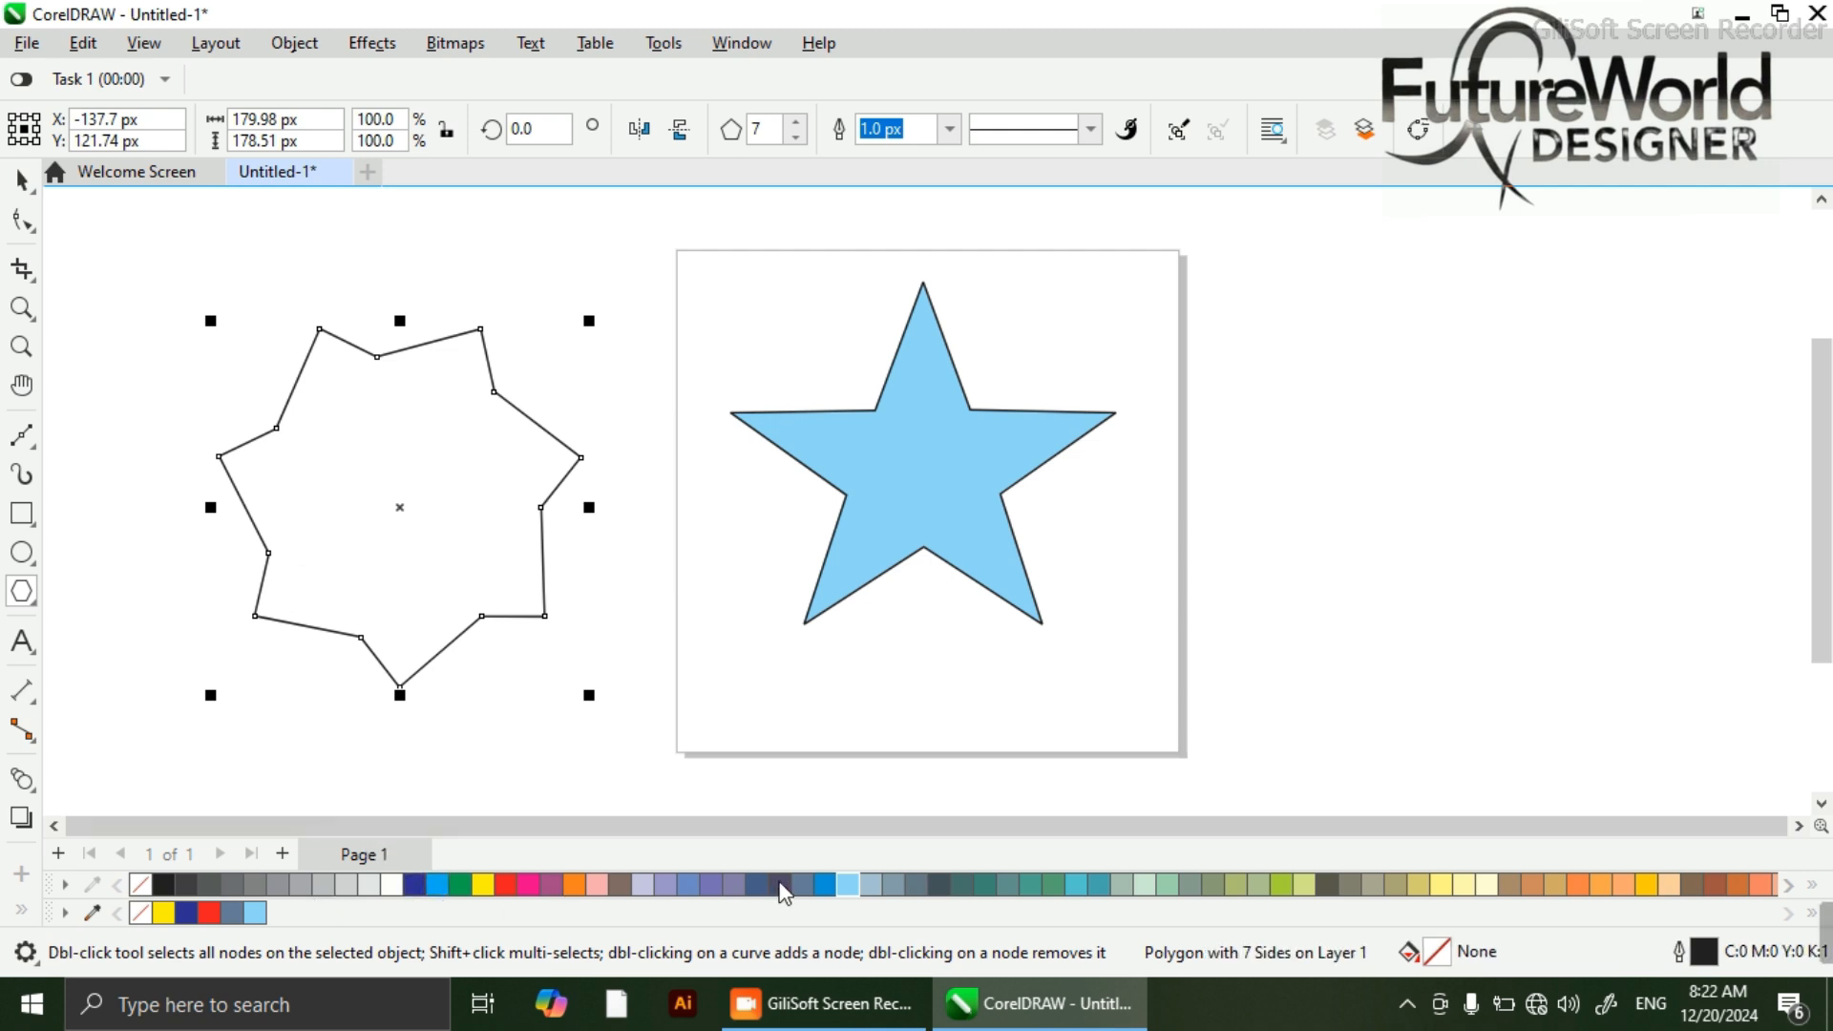
pyautogui.click(1714, 887)
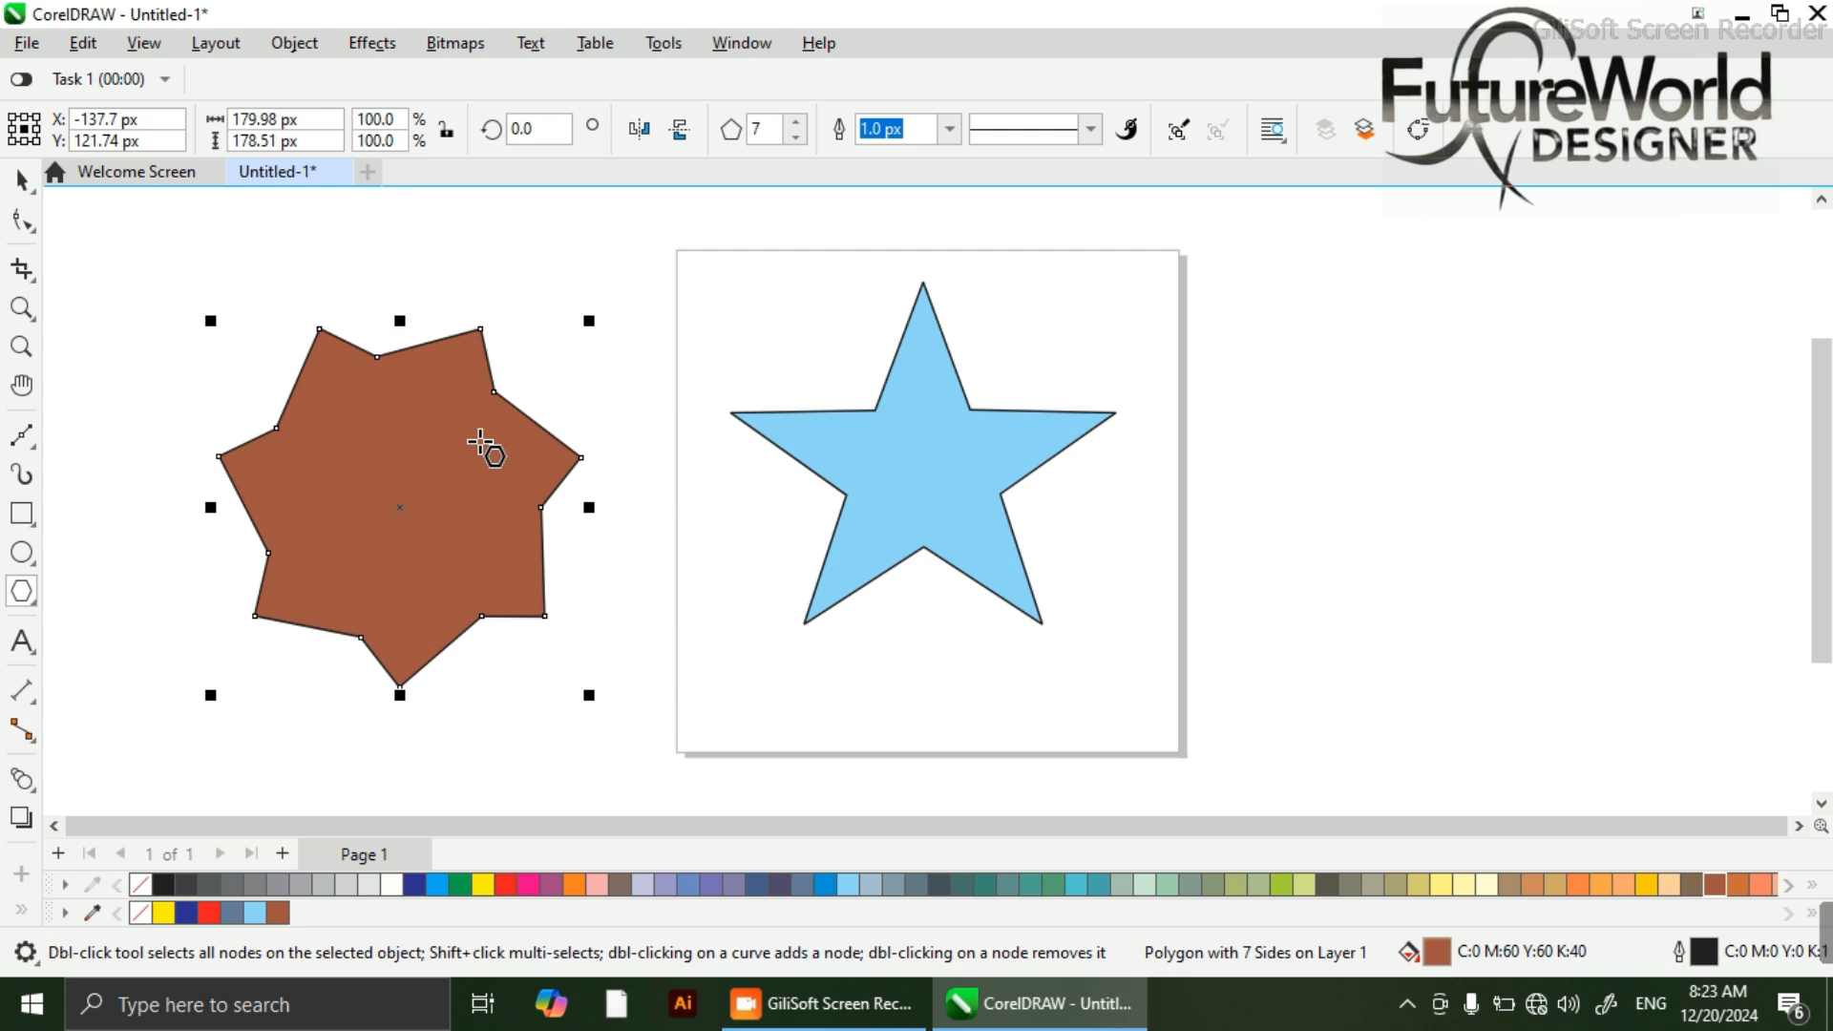
# - Mirror the brown star horizontally and vertically, and repeat both flips to restore its orientation
pyautogui.click(643, 128)
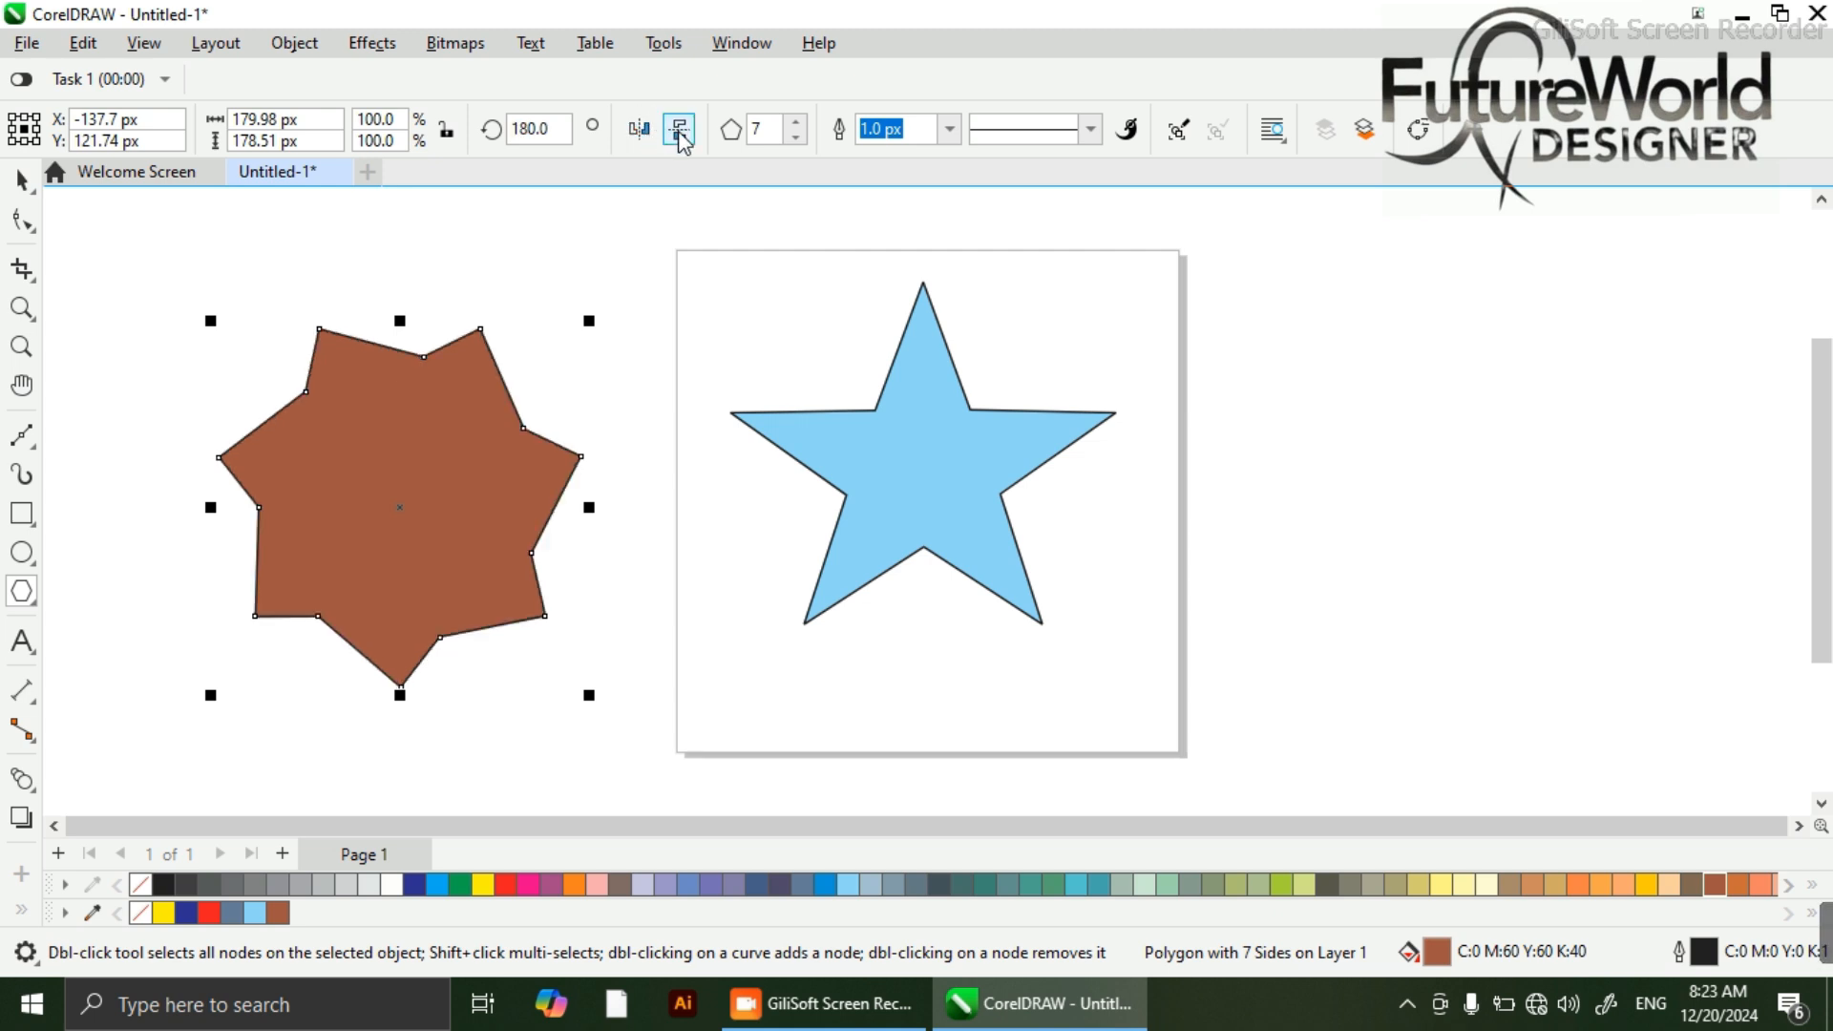
pyautogui.click(680, 134)
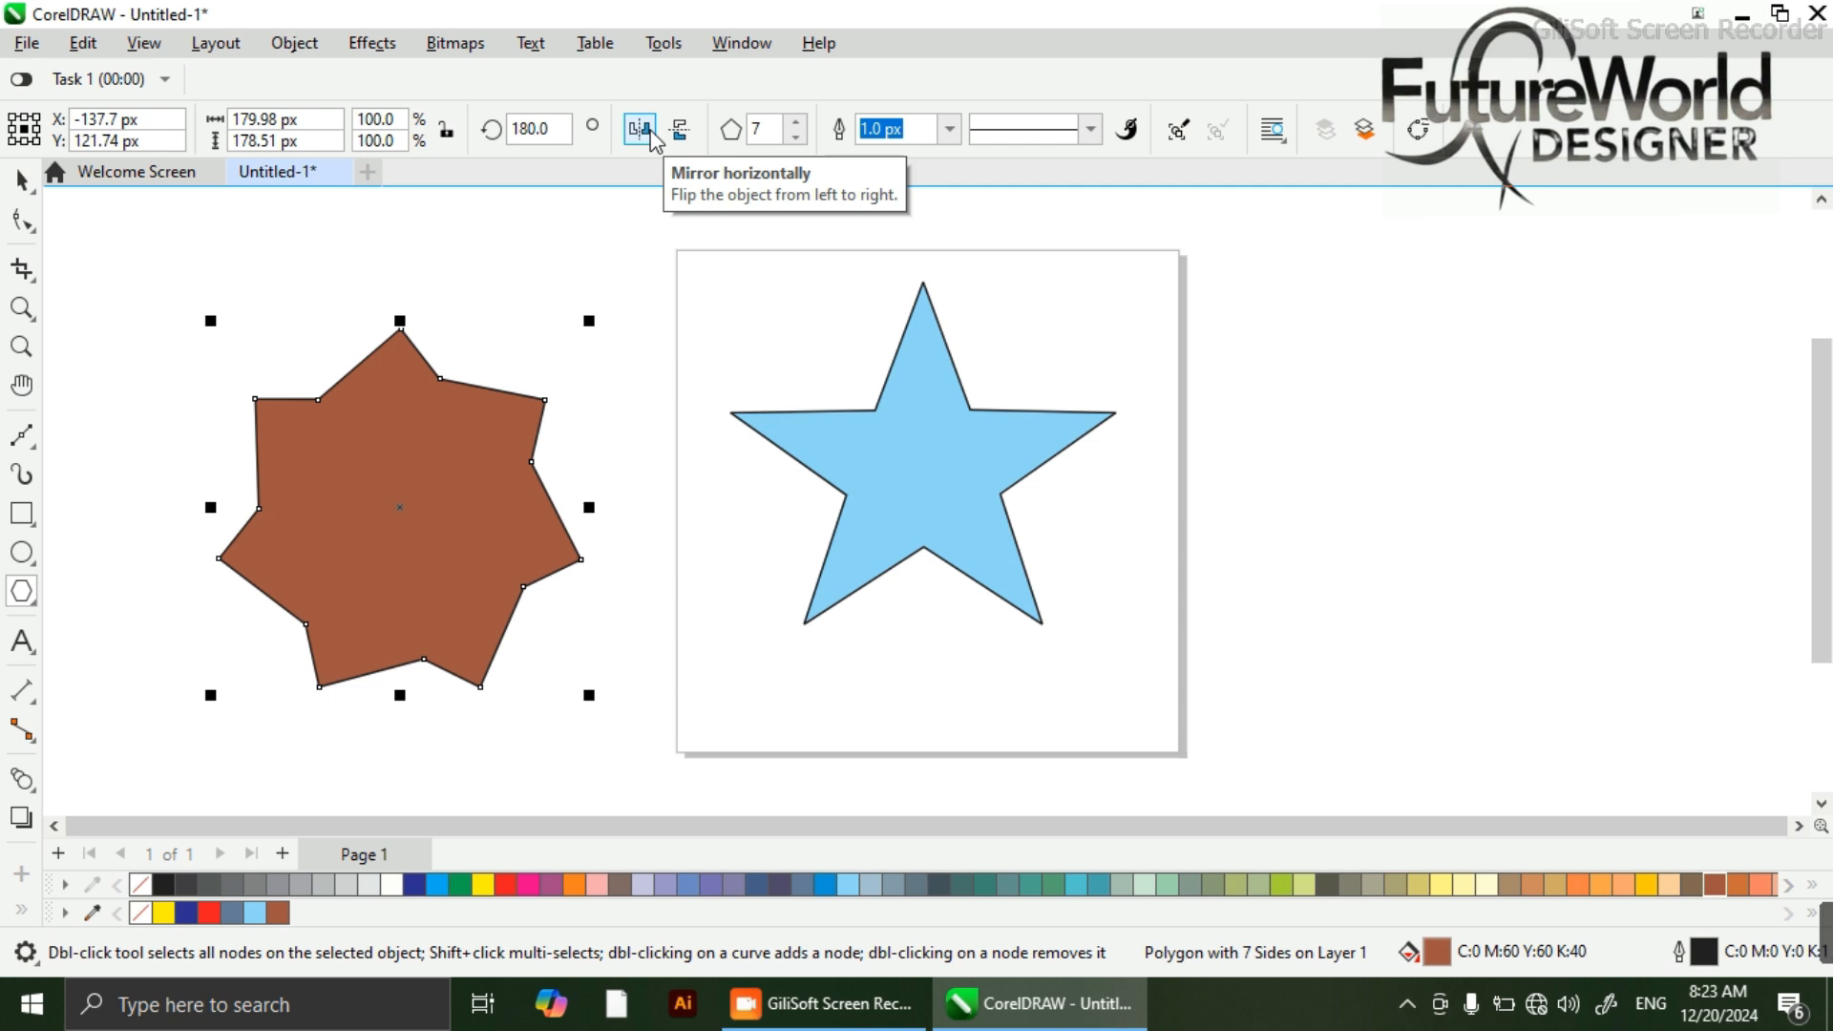
pyautogui.click(652, 137)
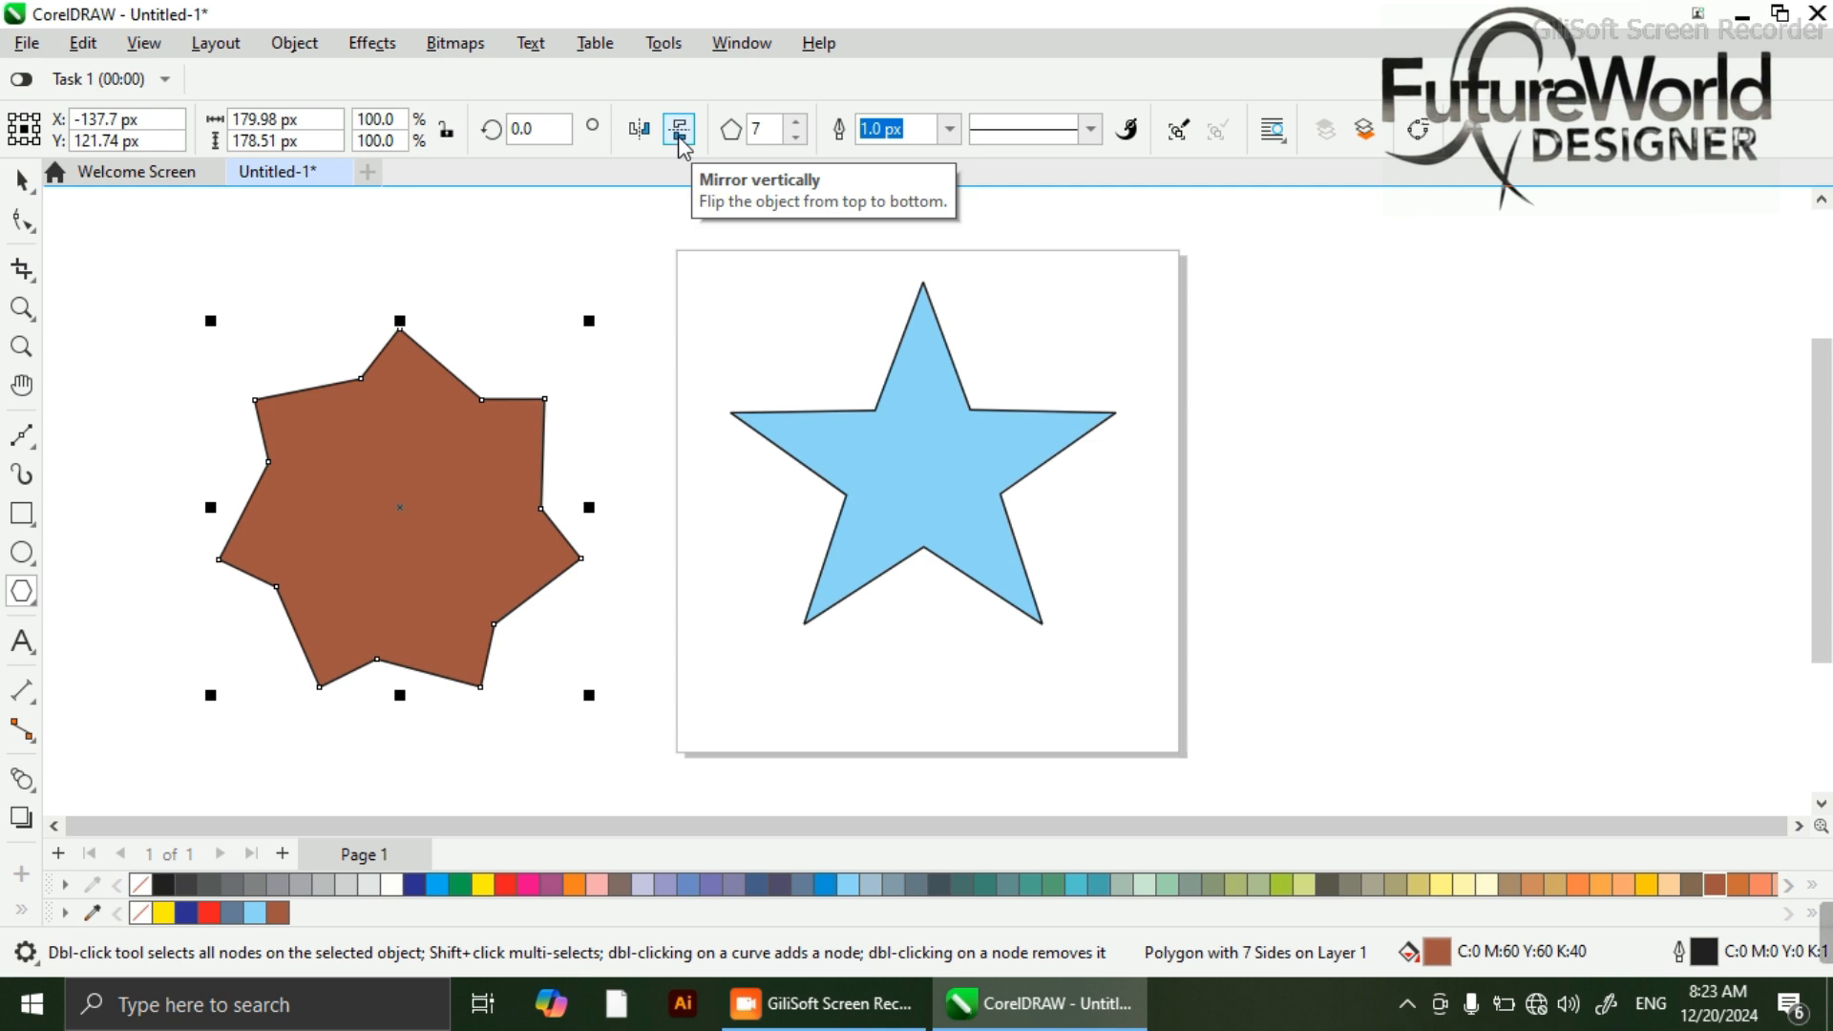
pyautogui.click(680, 133)
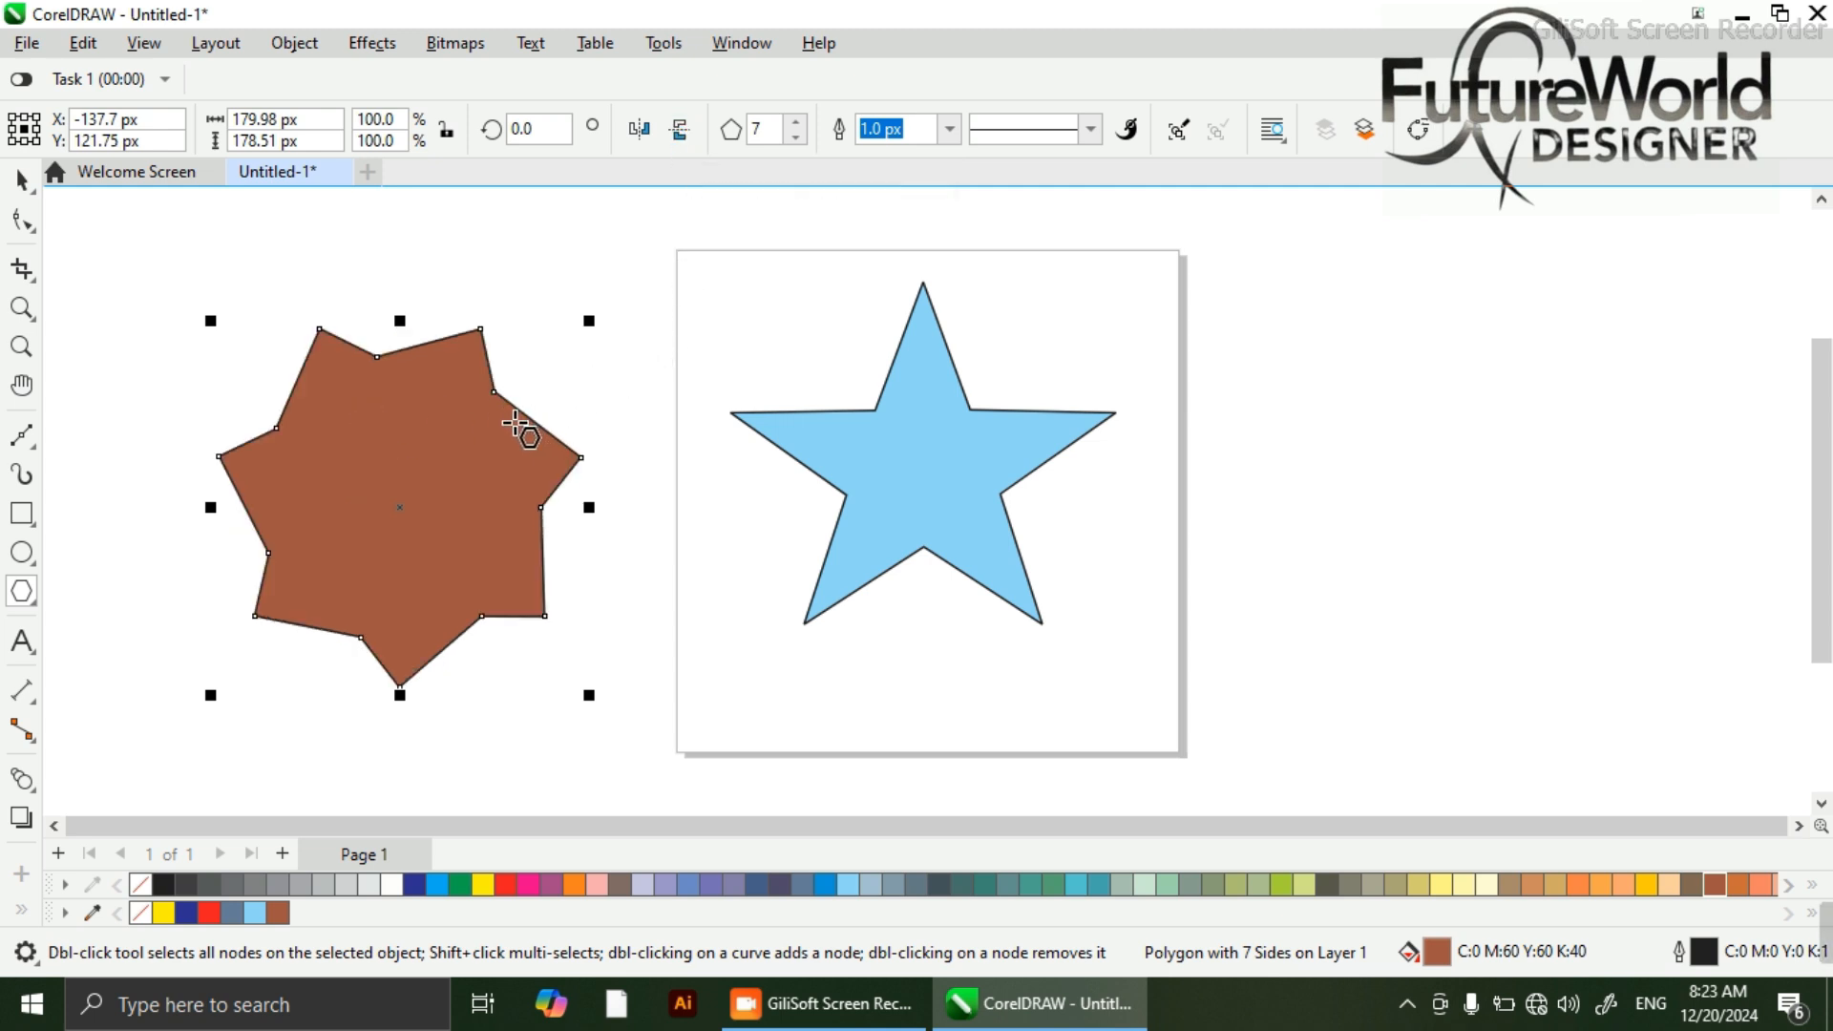
# - Select the light blue star on the page and set its rotation angle to 45 degrees
pyautogui.click(807, 420)
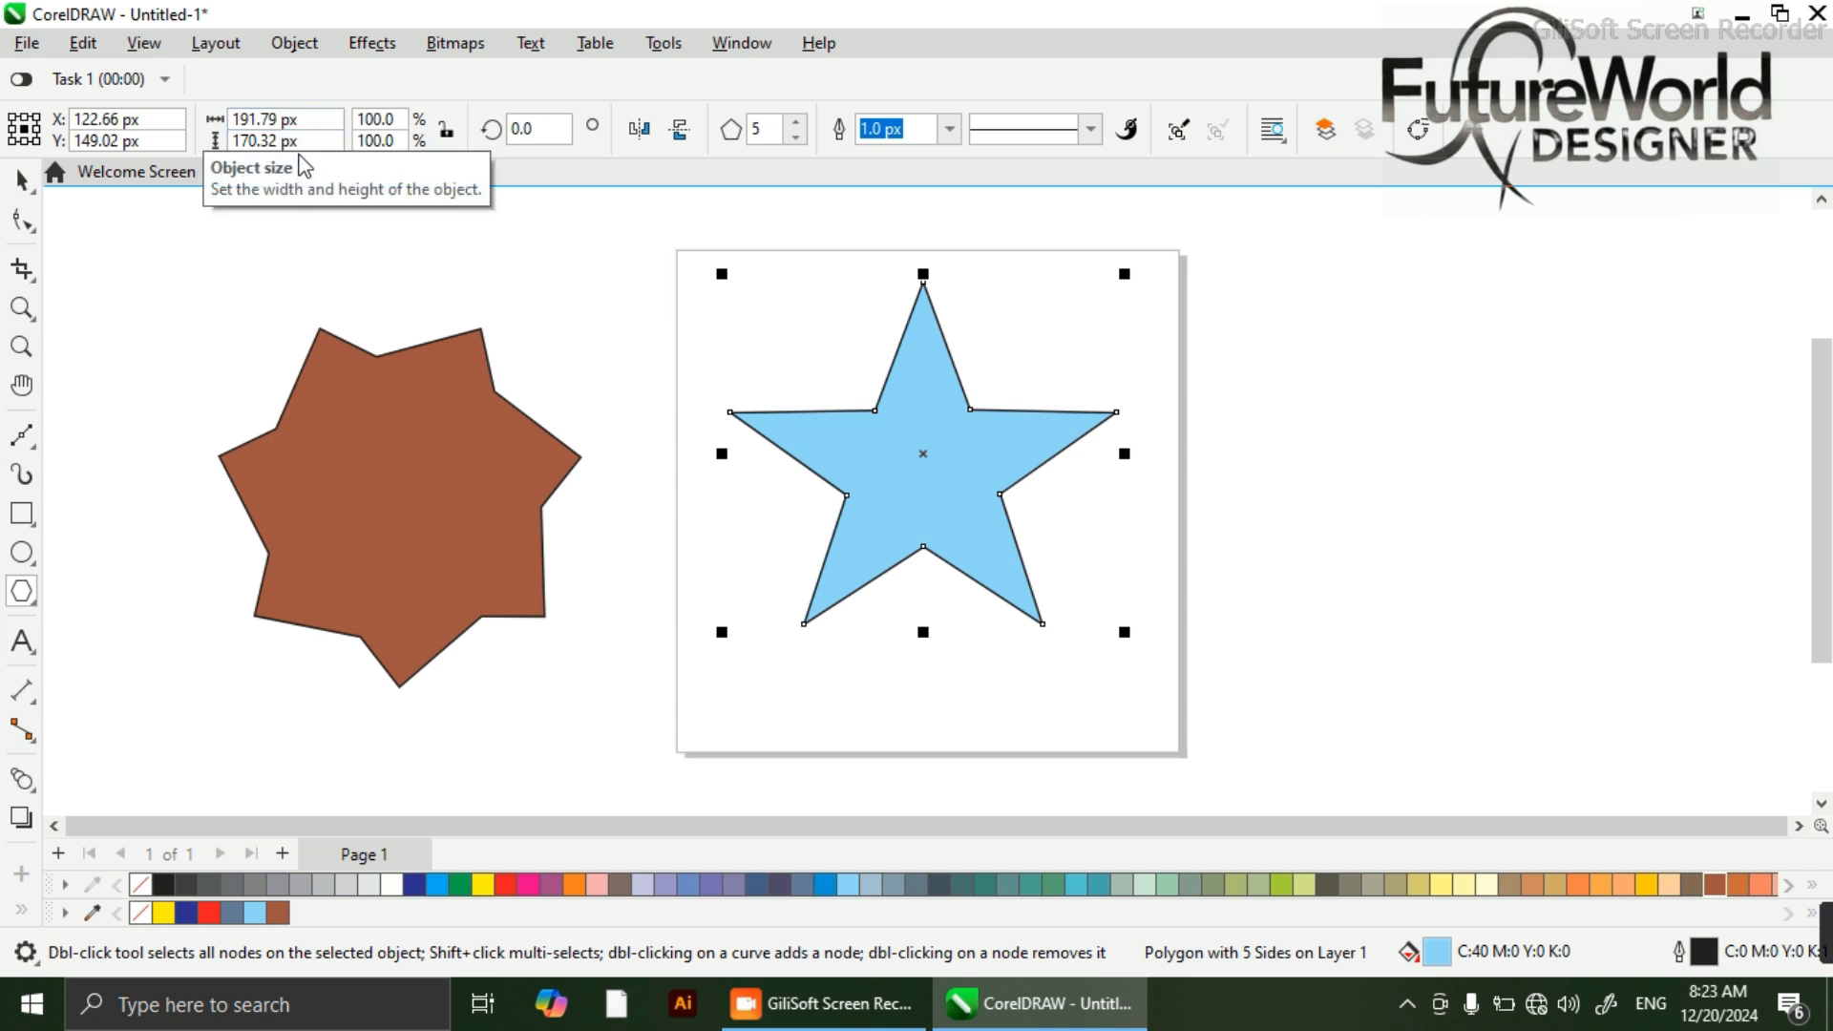
pyautogui.click(522, 129)
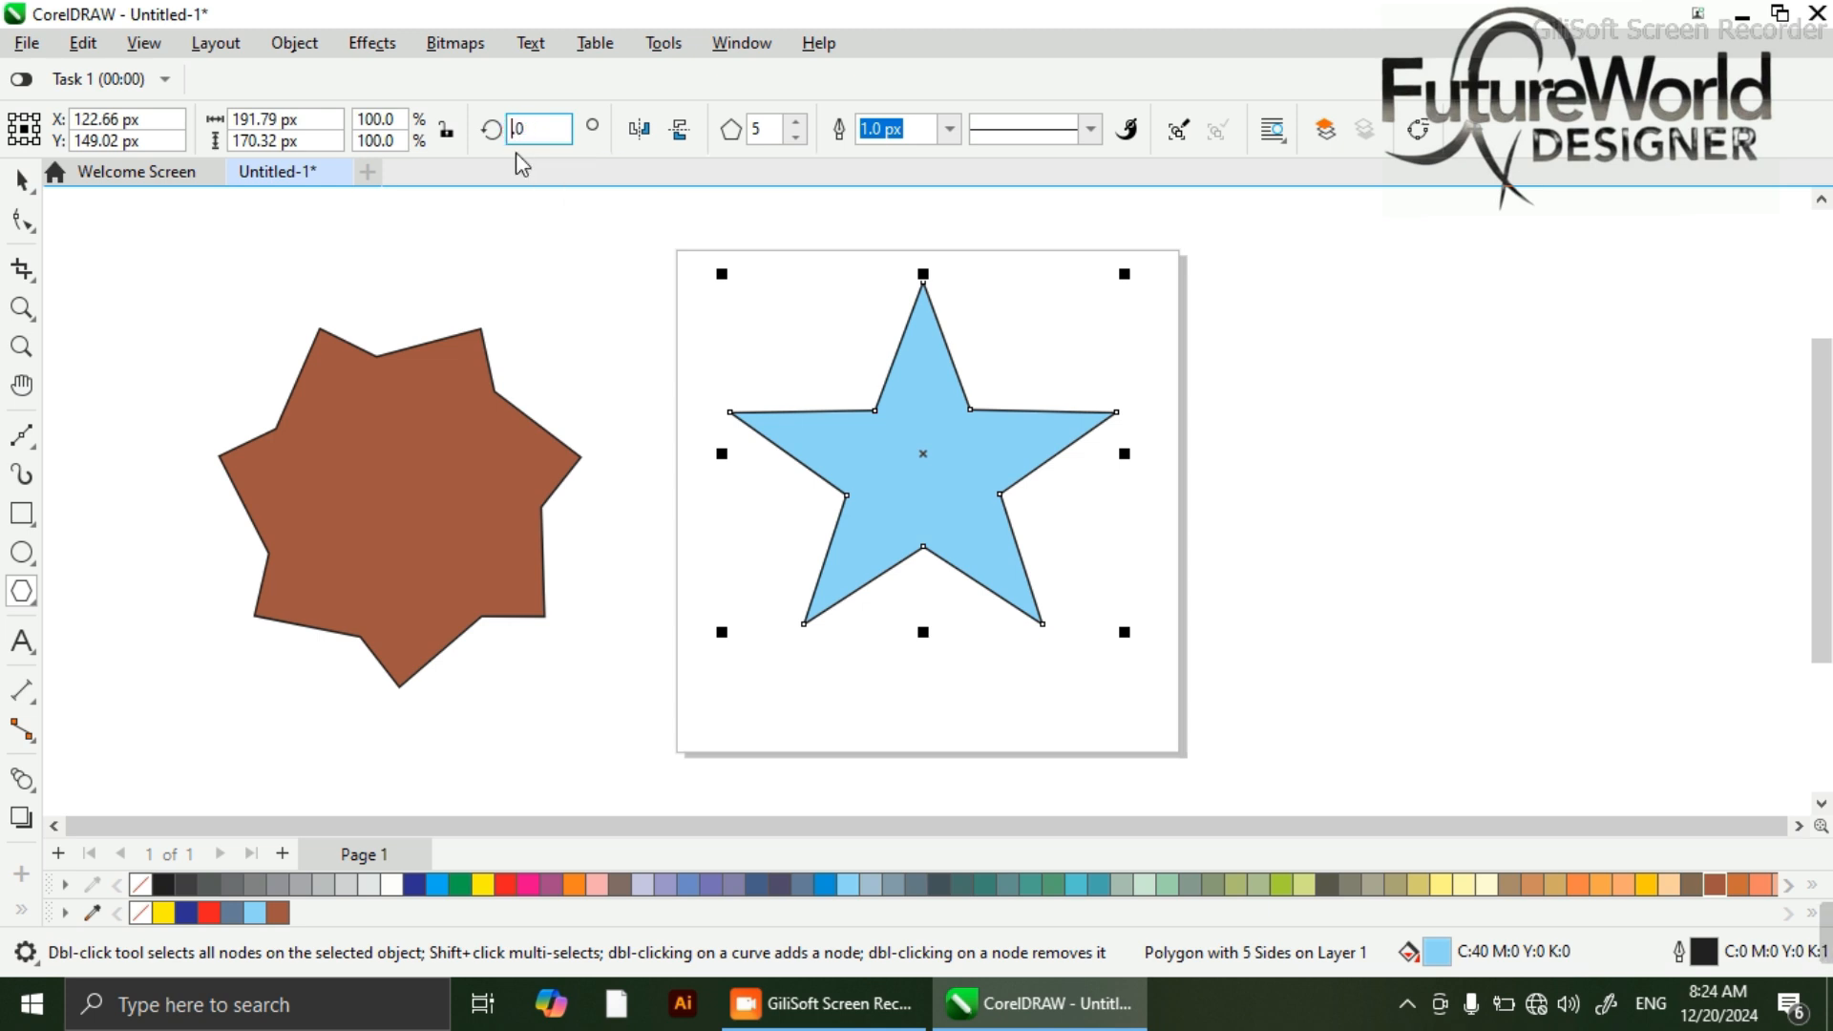
pyautogui.write('45')
pyautogui.press('Return')
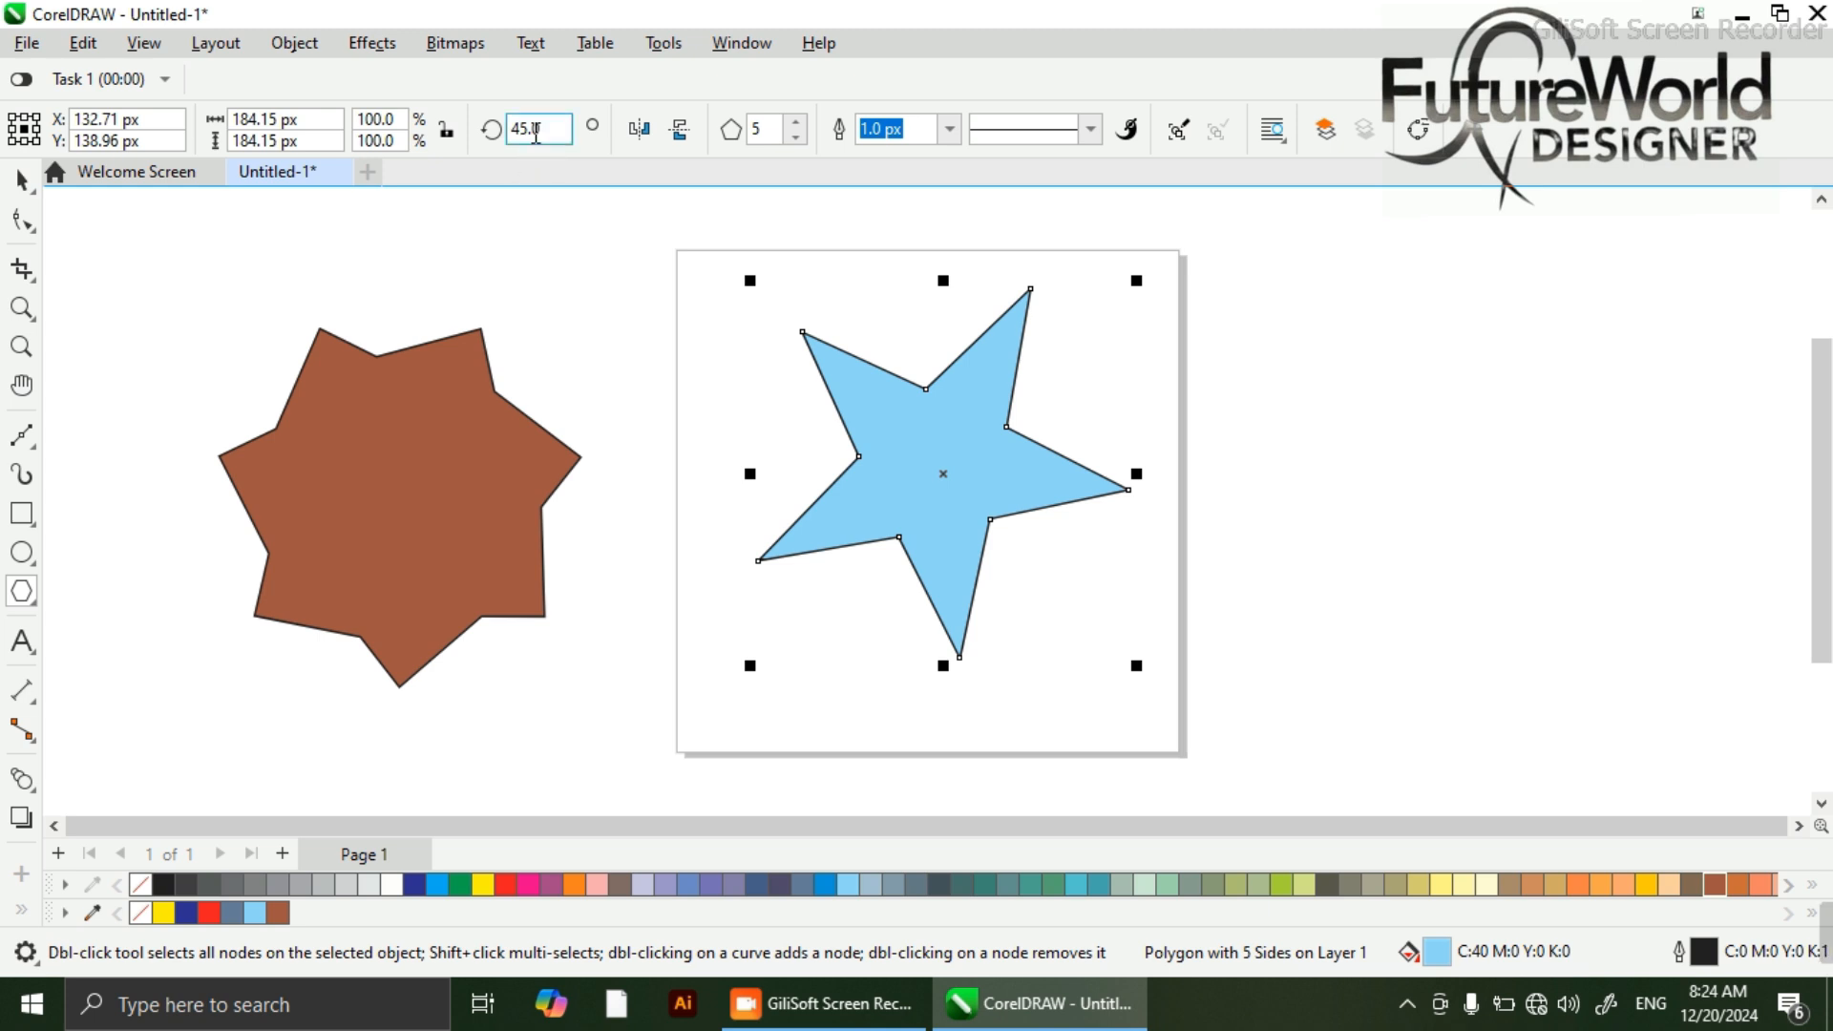
# - Set the light blue star's rotation angle to 90 degrees and its outline width to None
pyautogui.click(531, 127)
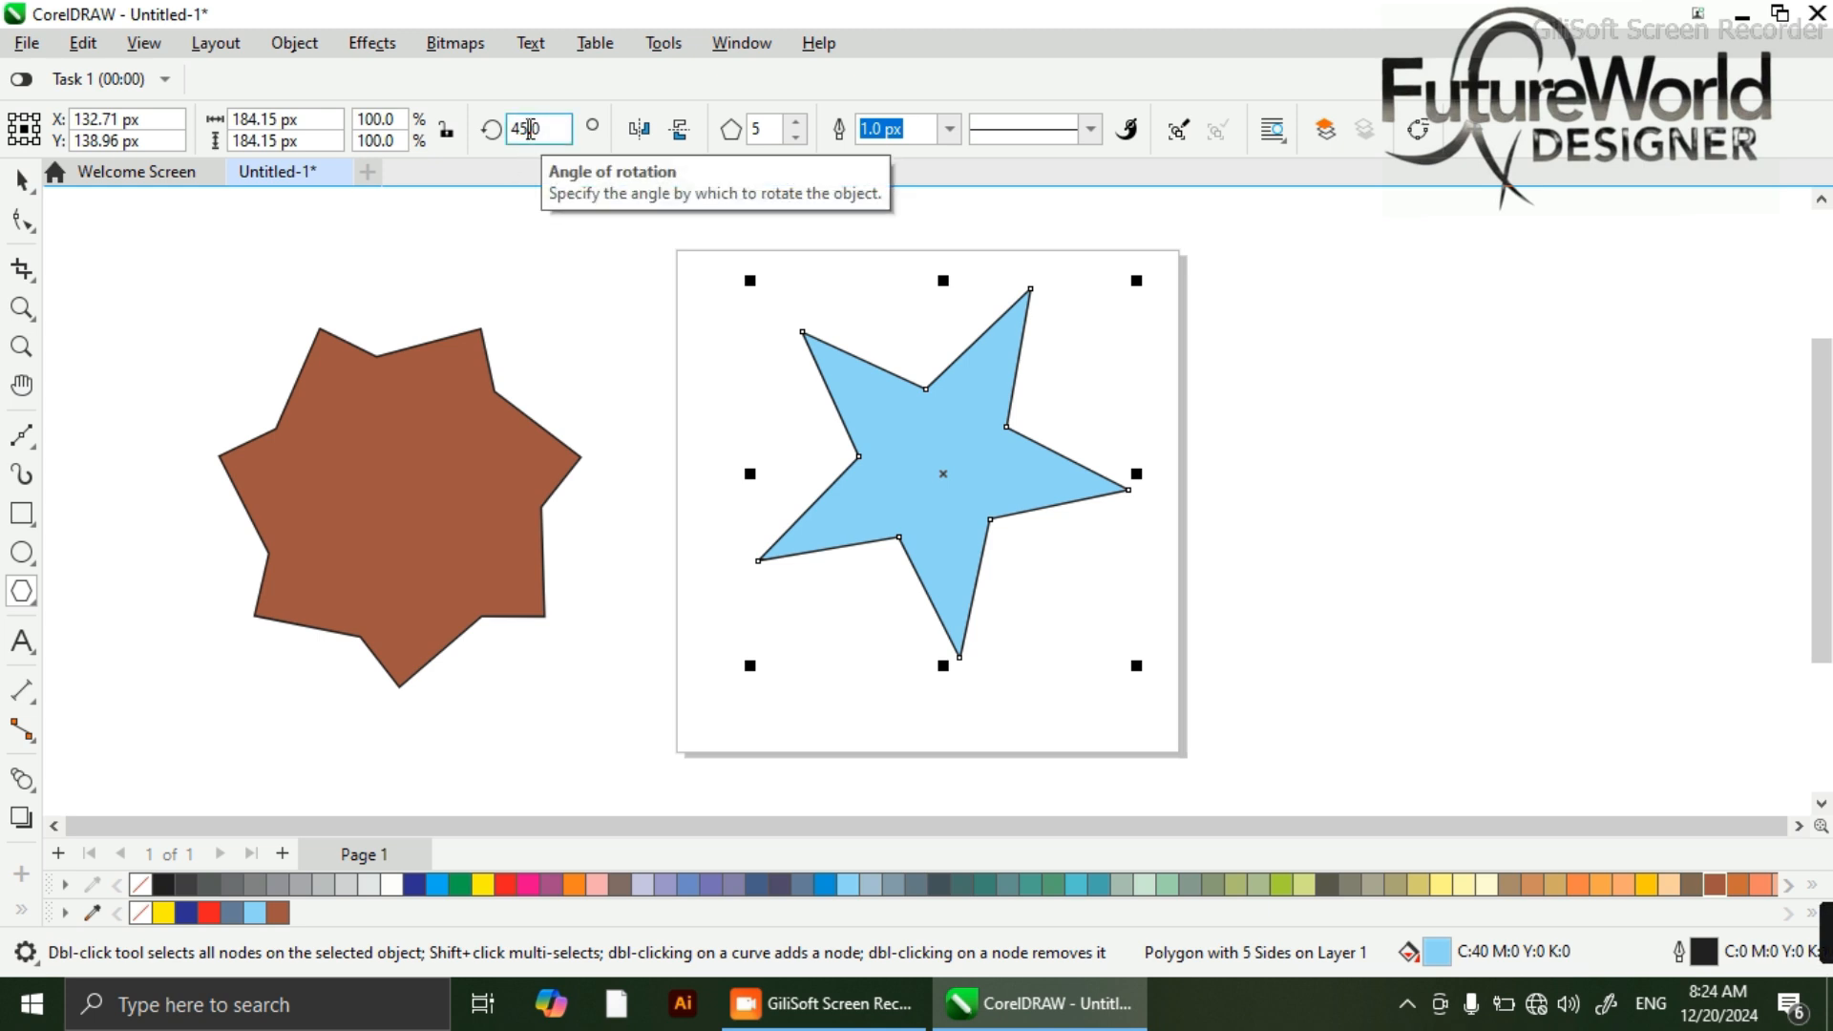
pyautogui.press('BackSpace')
pyautogui.press('BackSpace')
pyautogui.write('90')
pyautogui.press('Return')
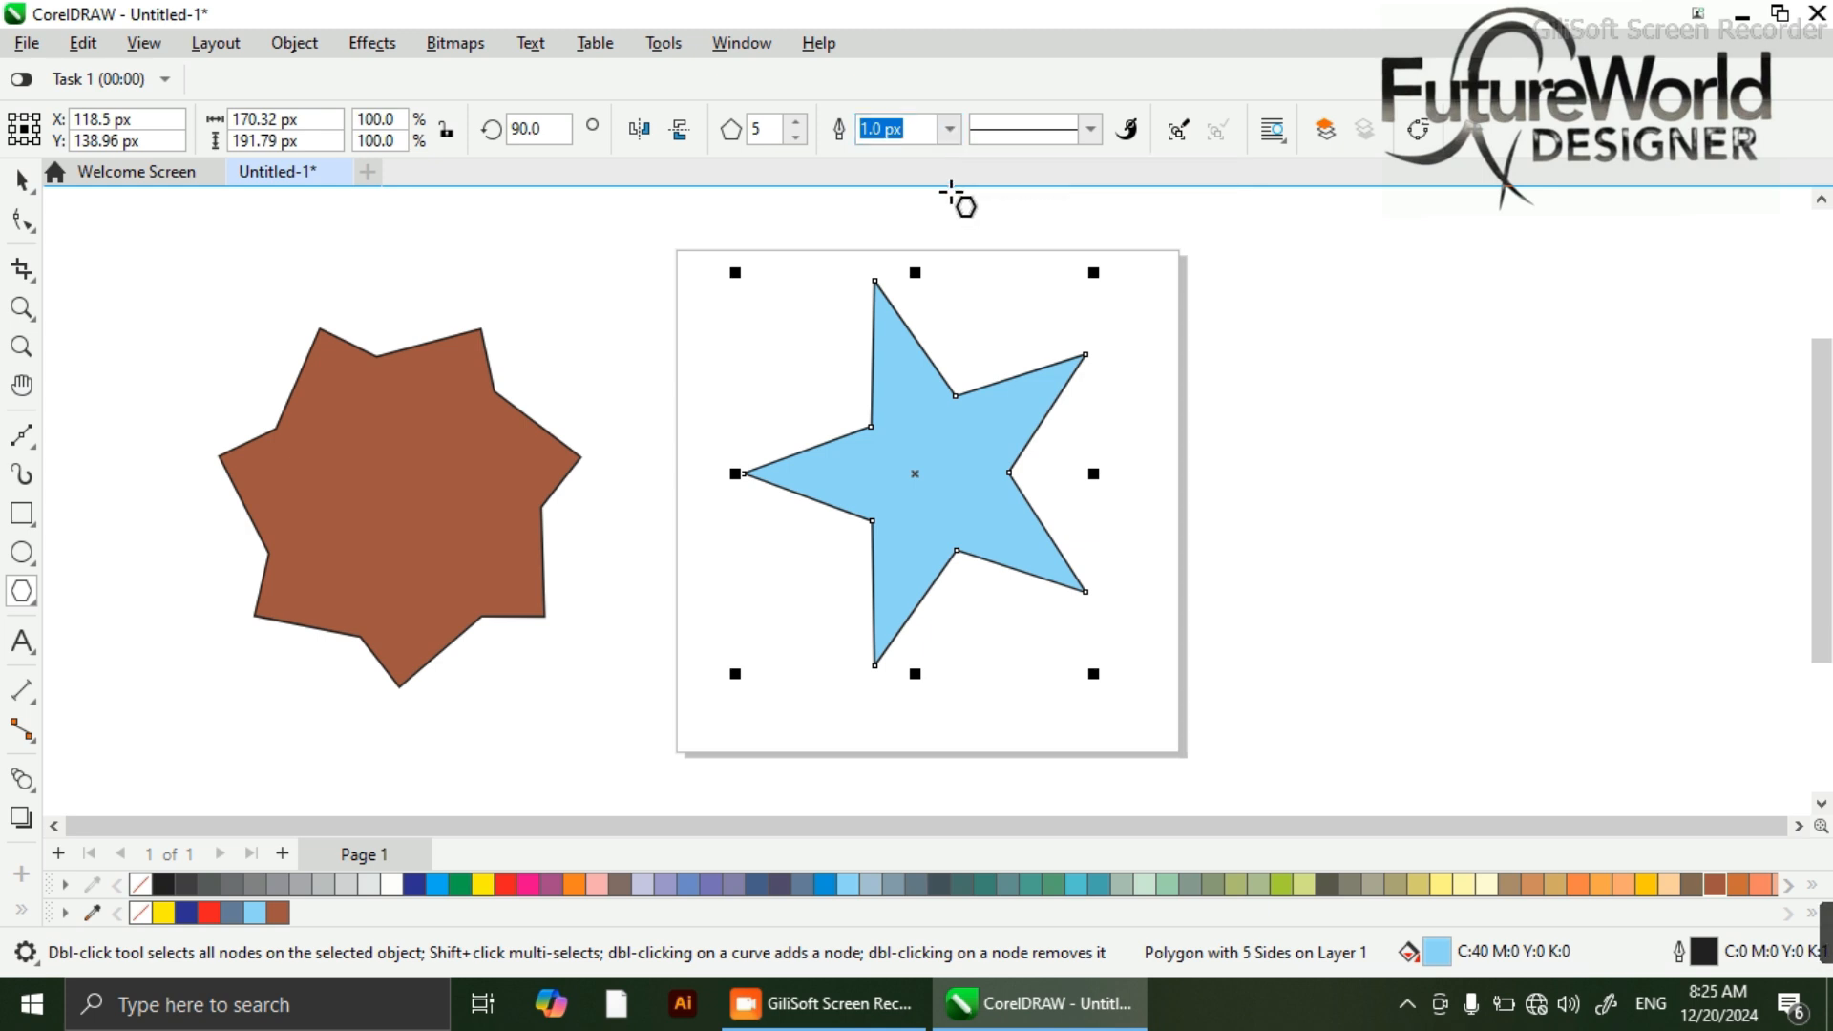
pyautogui.click(950, 129)
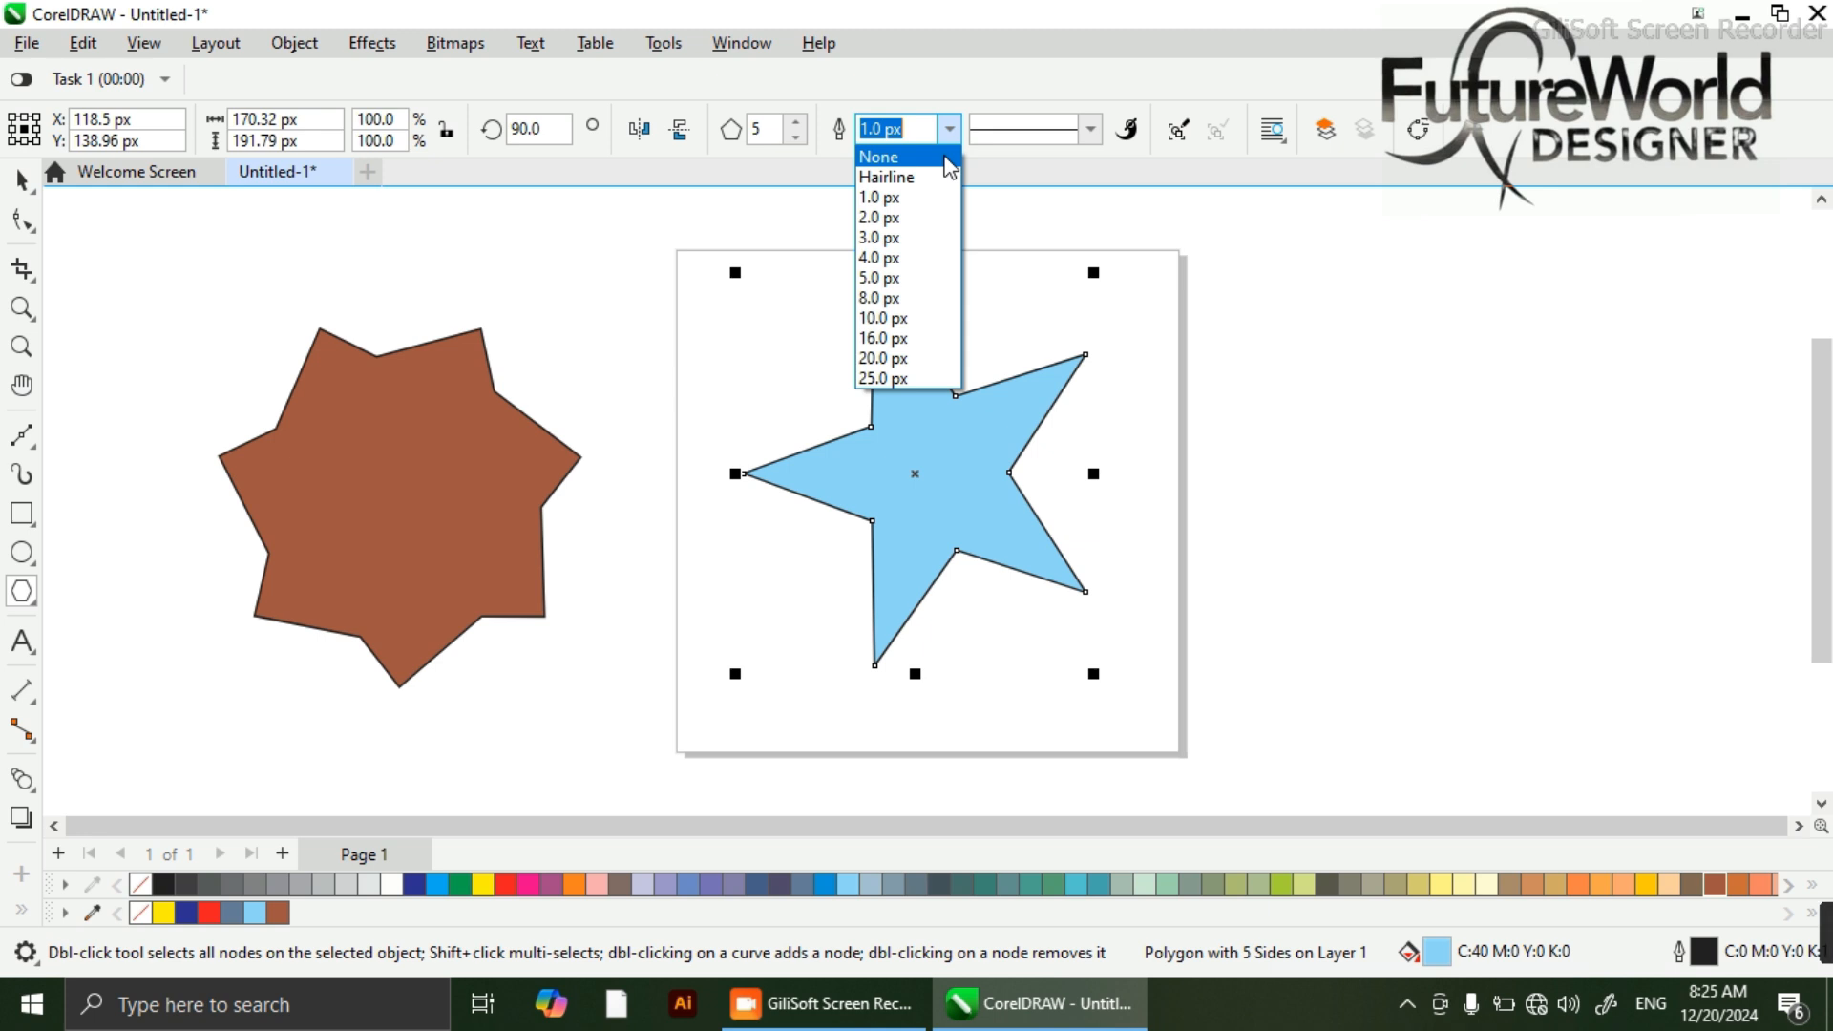
pyautogui.click(946, 156)
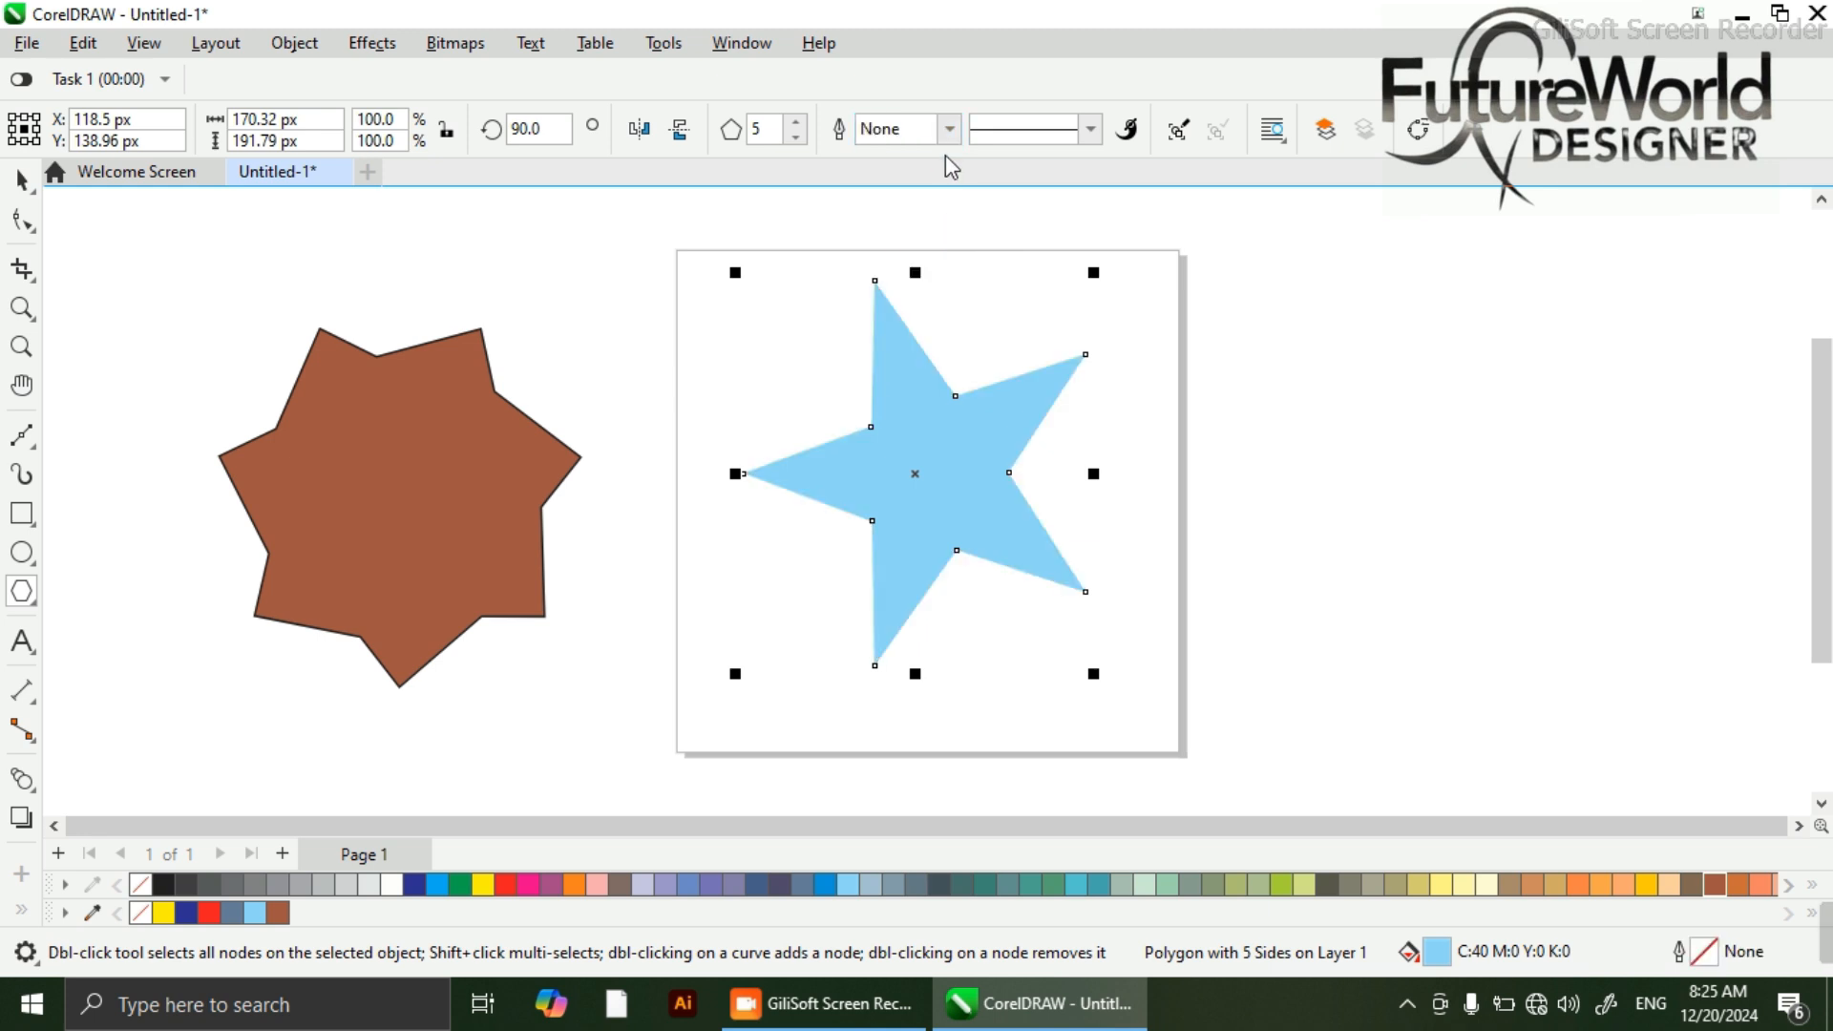
# - Try Hairline and 4.0 px outline widths on the light blue star and settle on 8.0 px
pyautogui.click(953, 134)
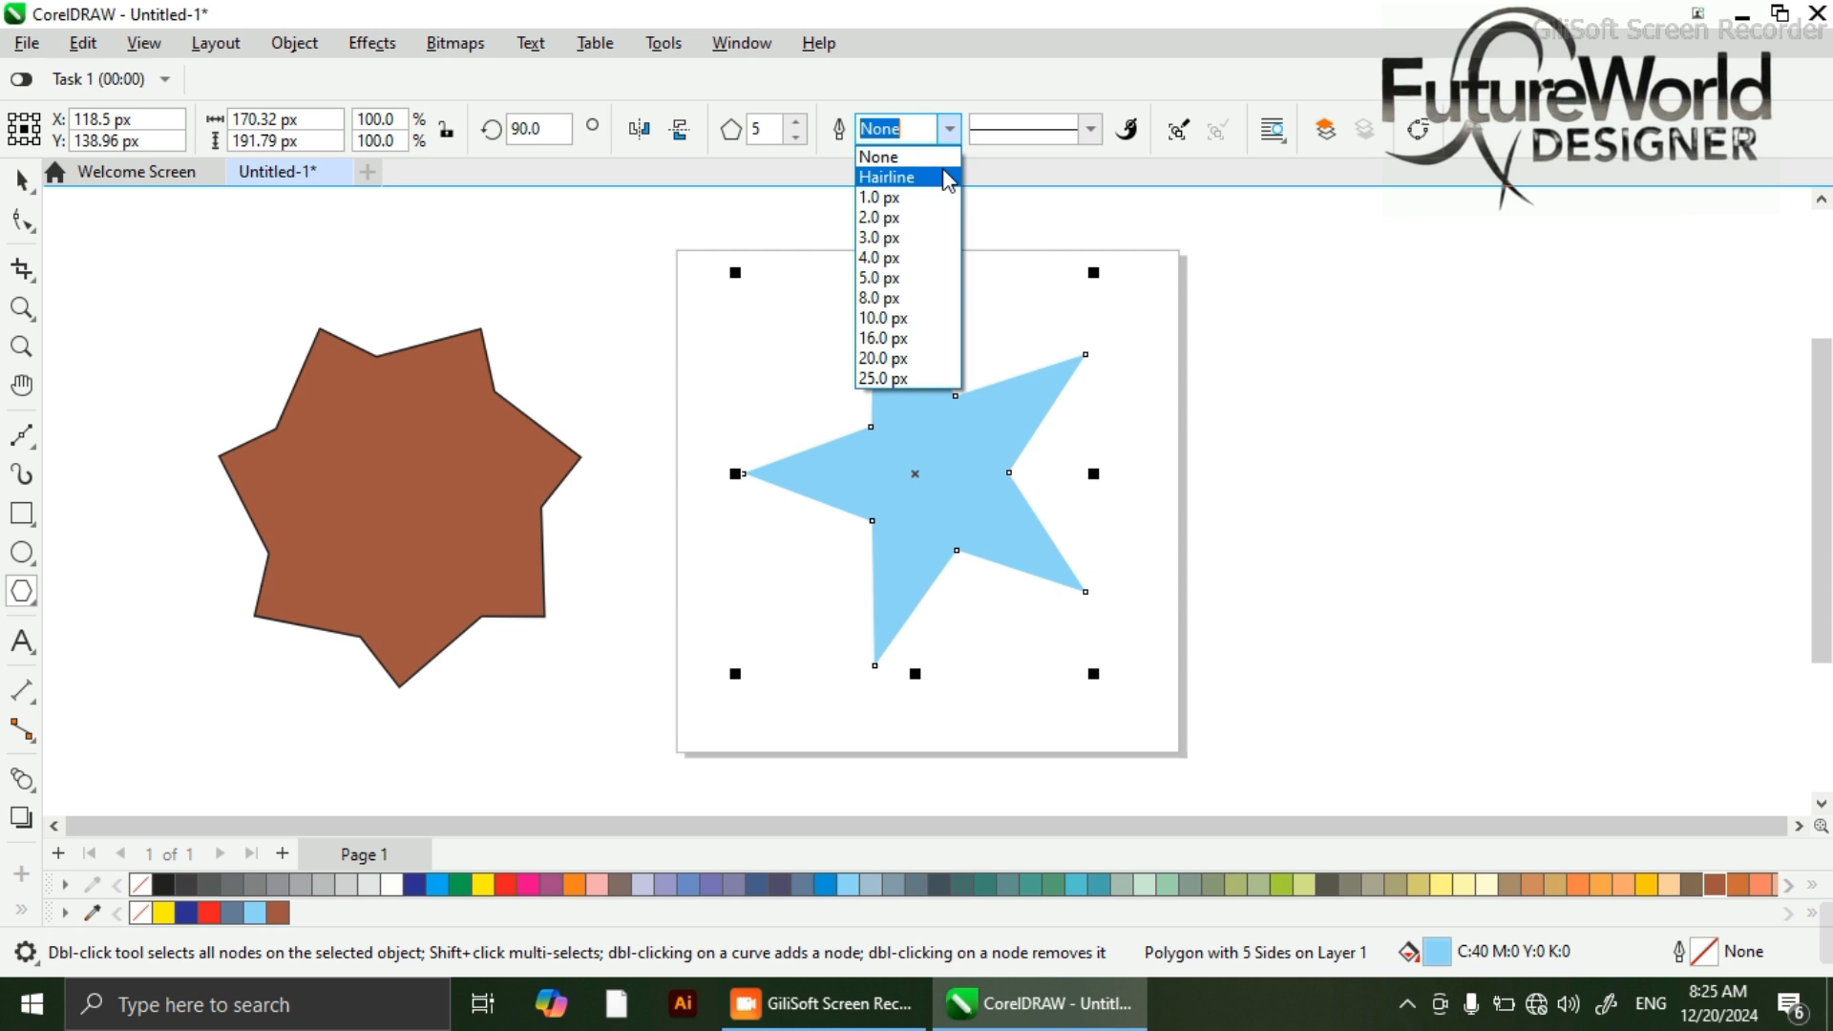
pyautogui.click(945, 177)
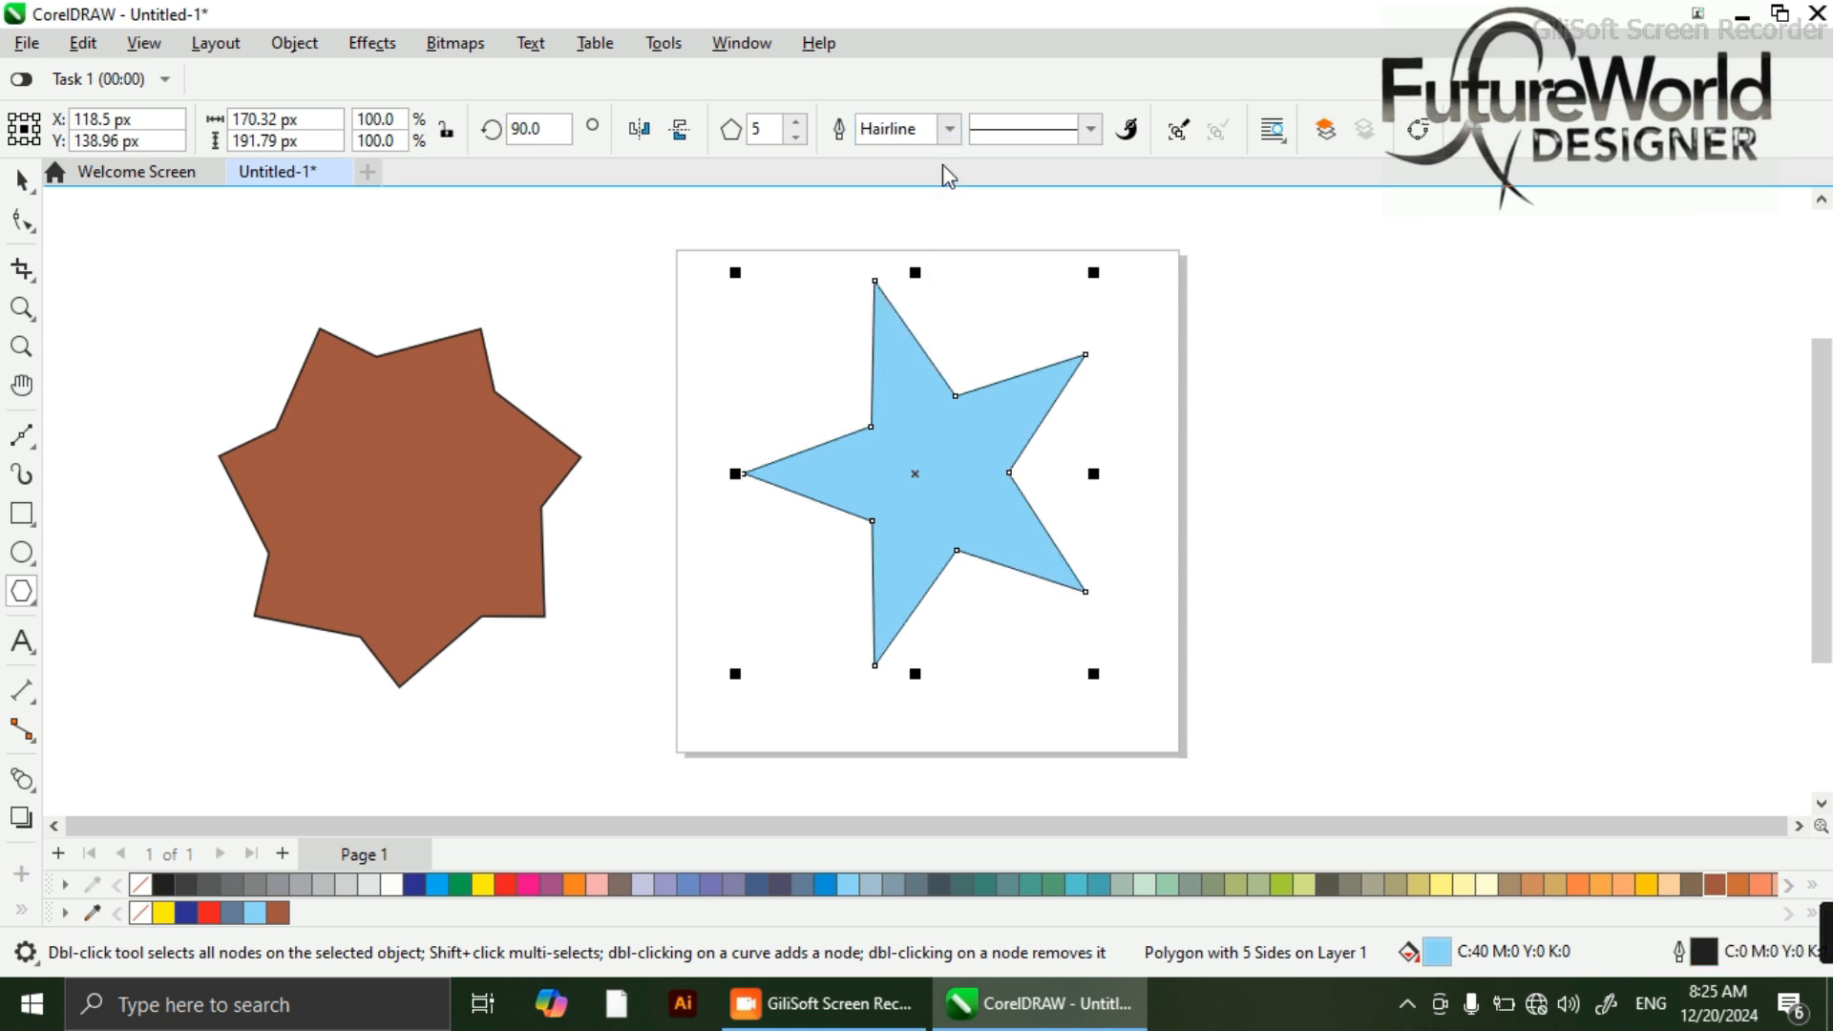
pyautogui.click(953, 131)
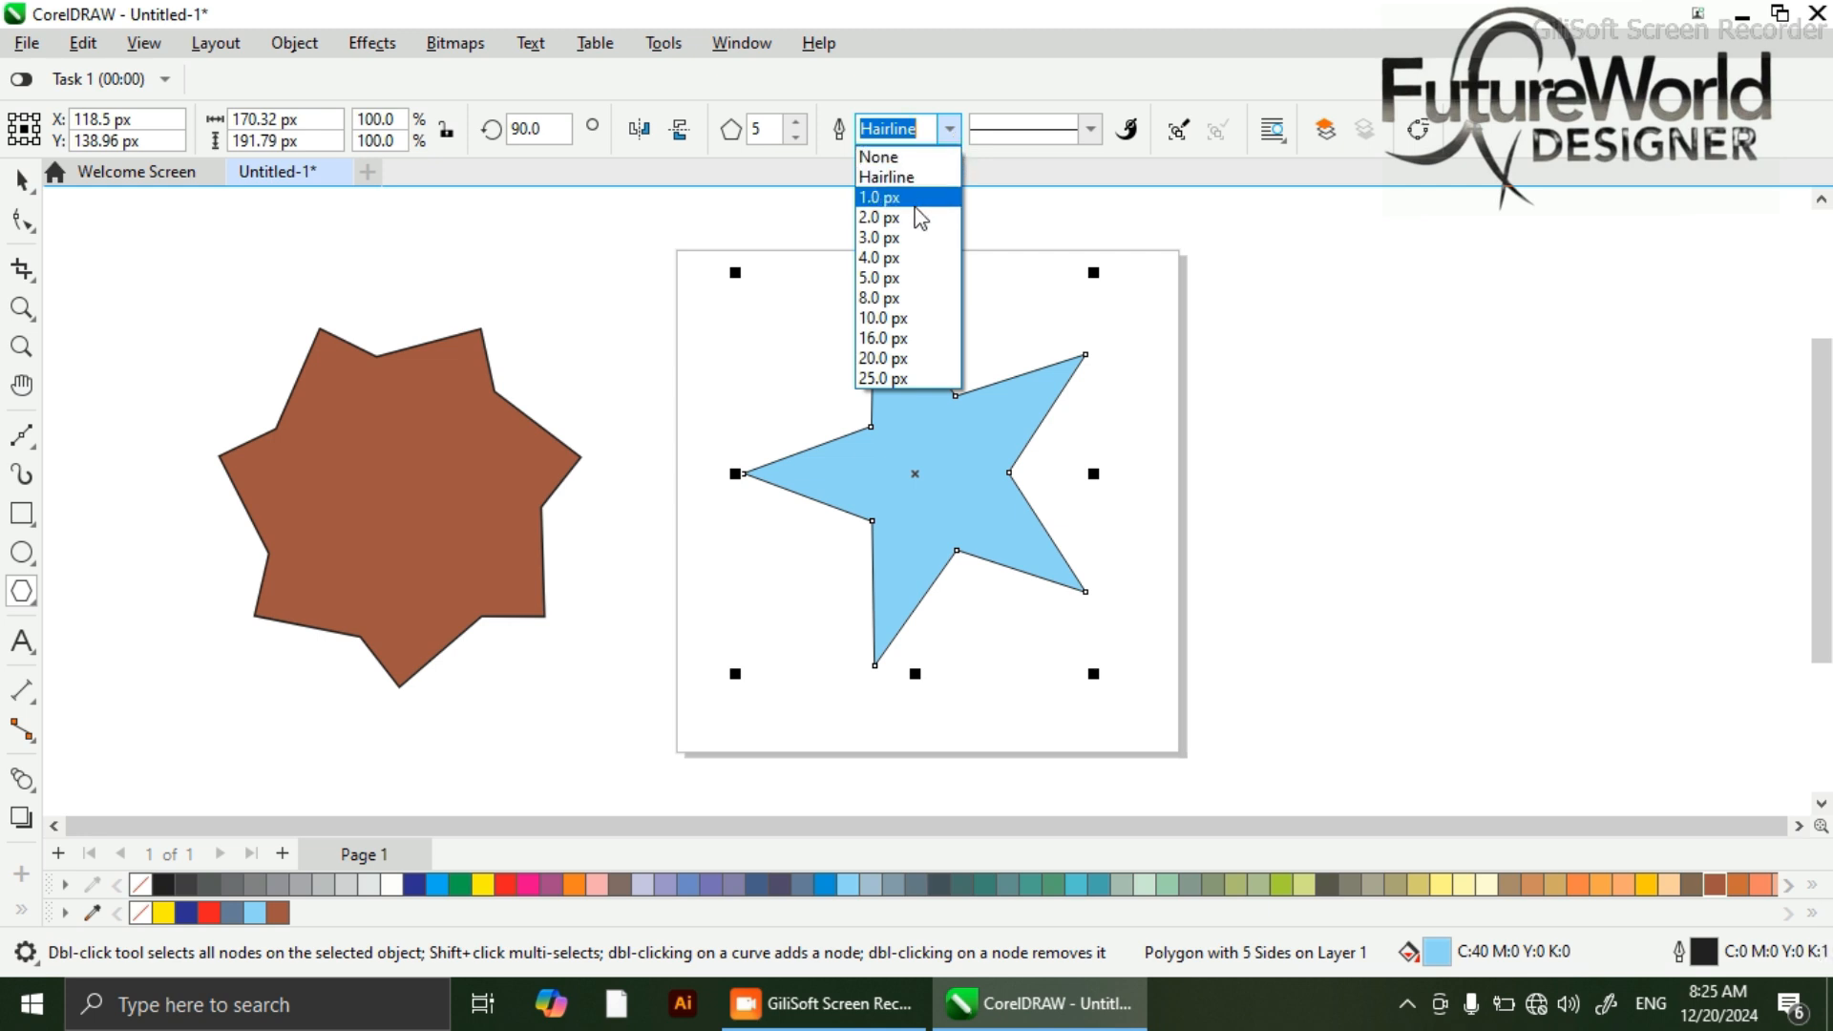
pyautogui.click(906, 258)
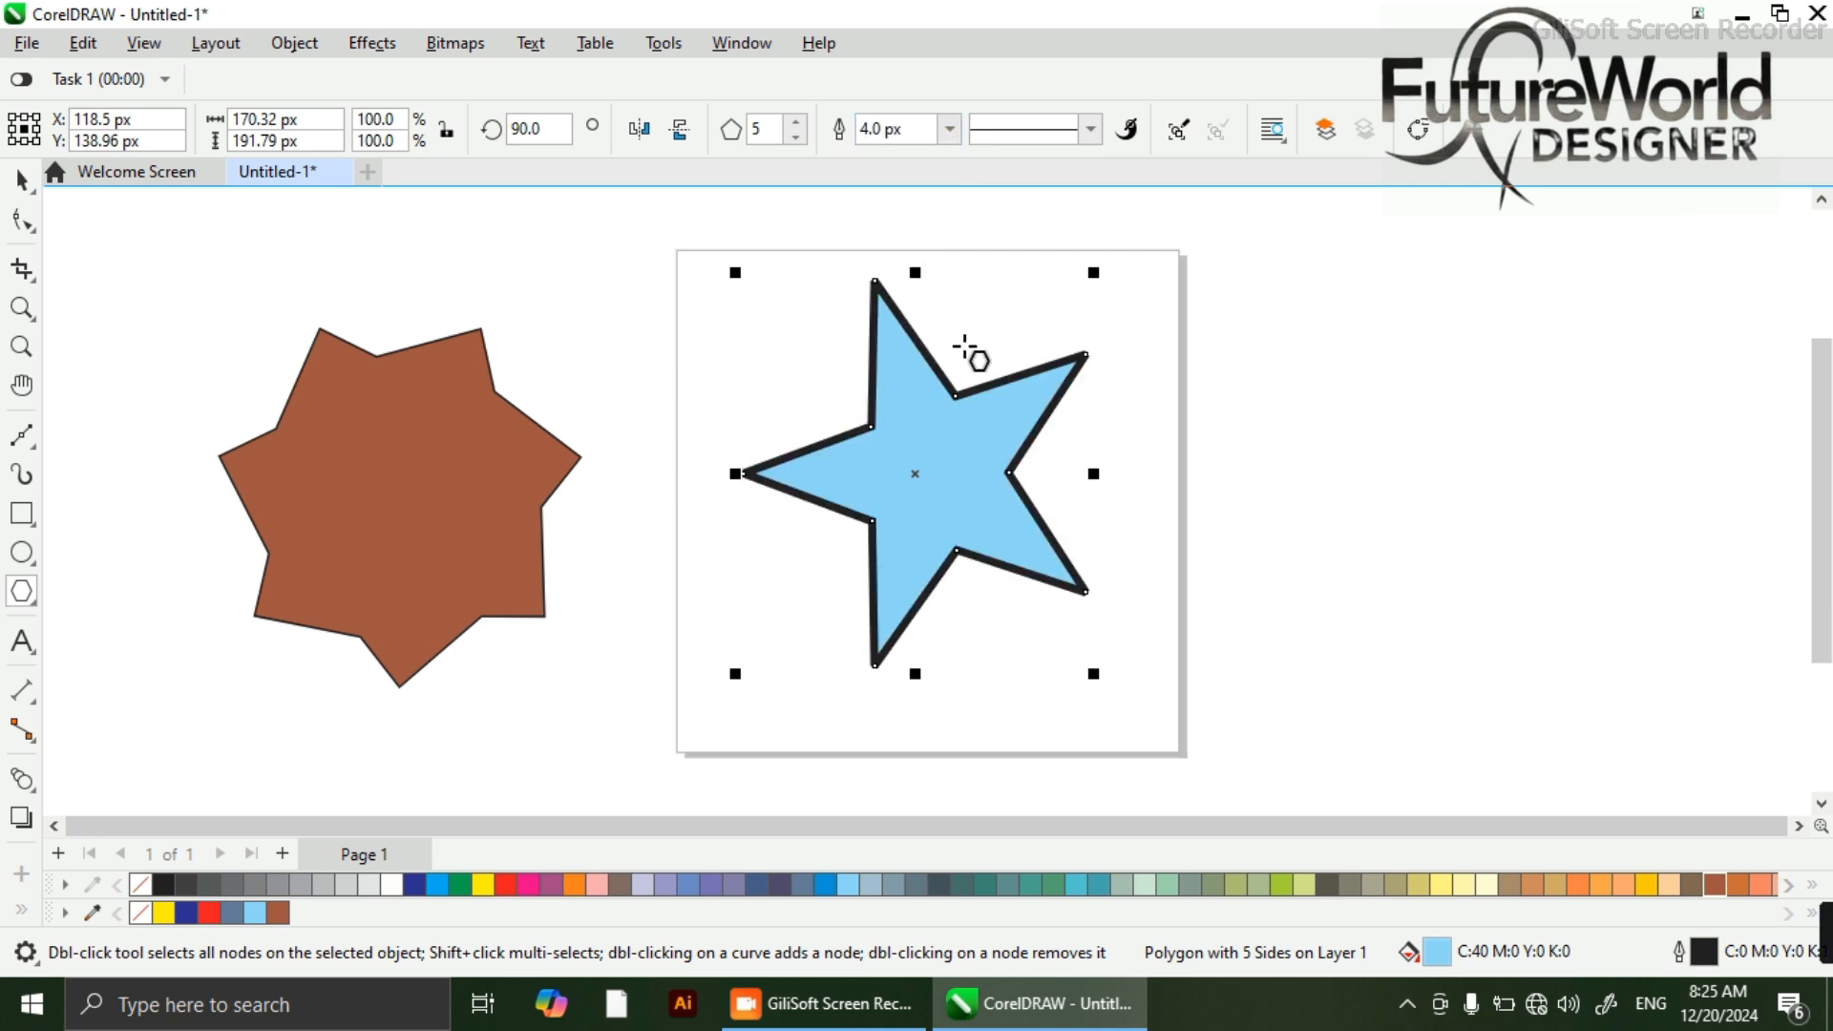
pyautogui.click(948, 129)
pyautogui.click(945, 278)
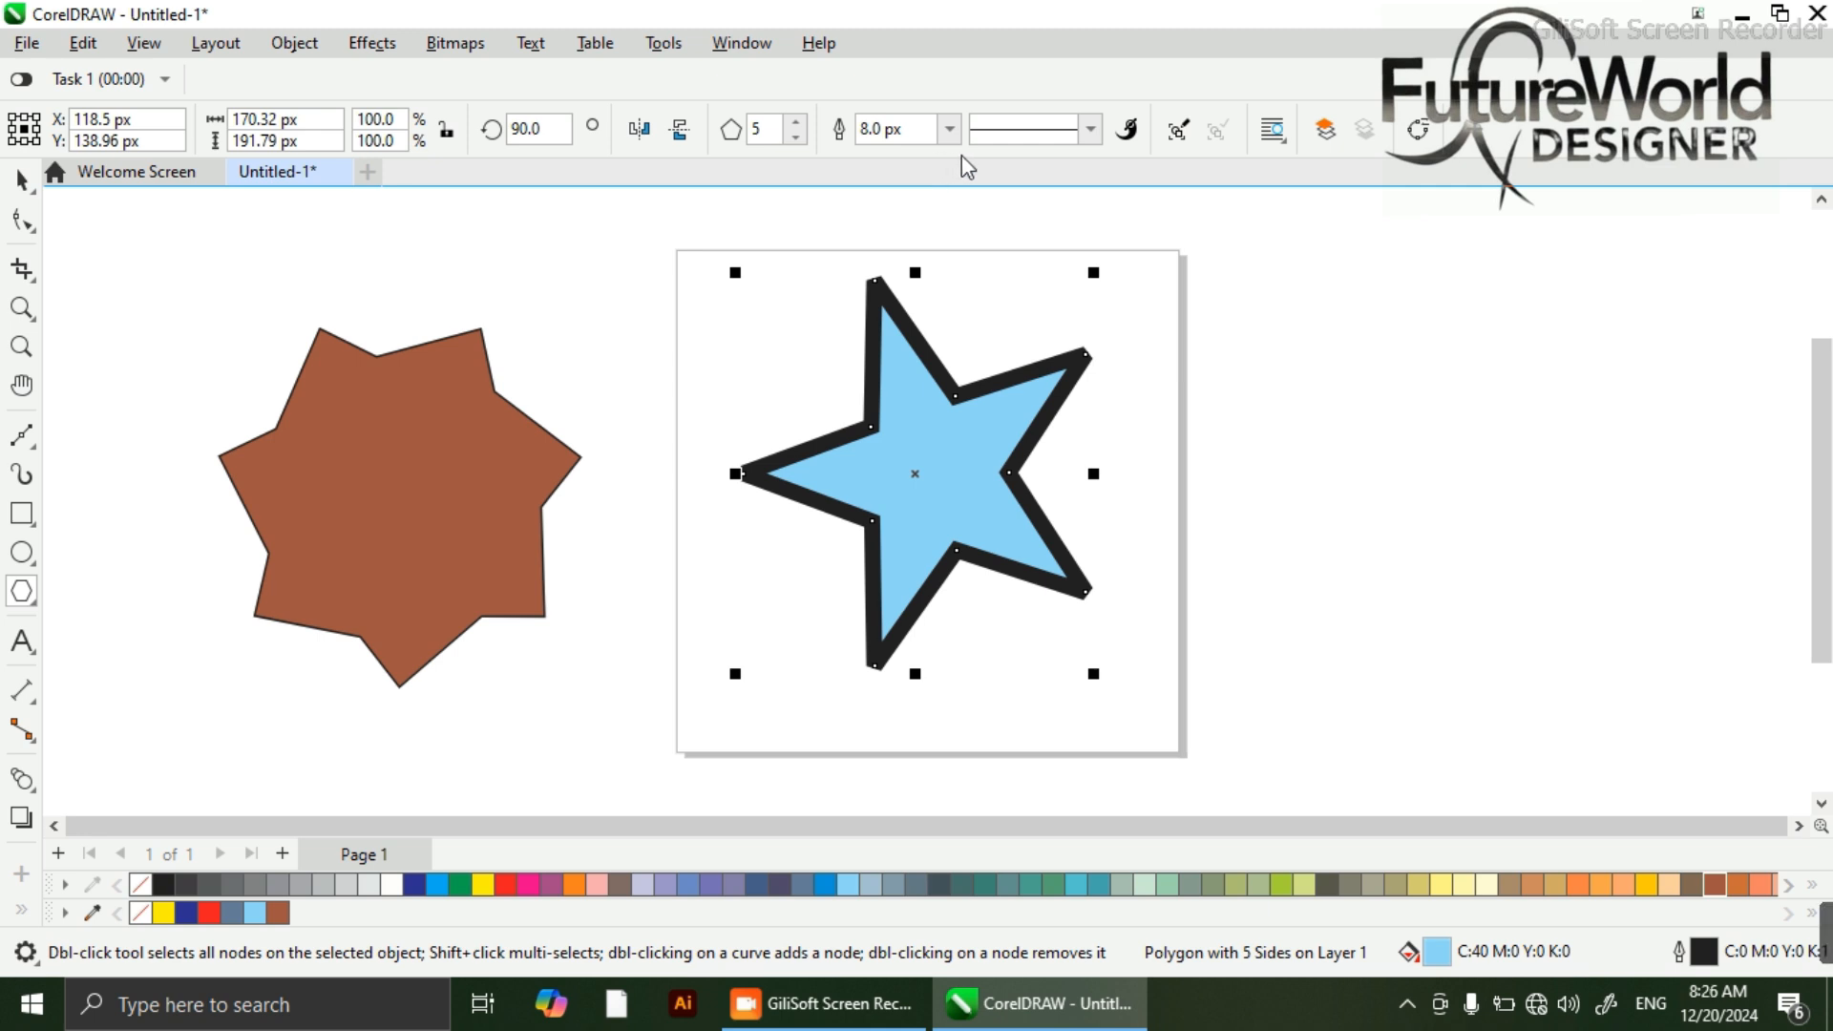
# - Try three different dotted and dashed line styles on the light blue star's outline
pyautogui.click(1092, 130)
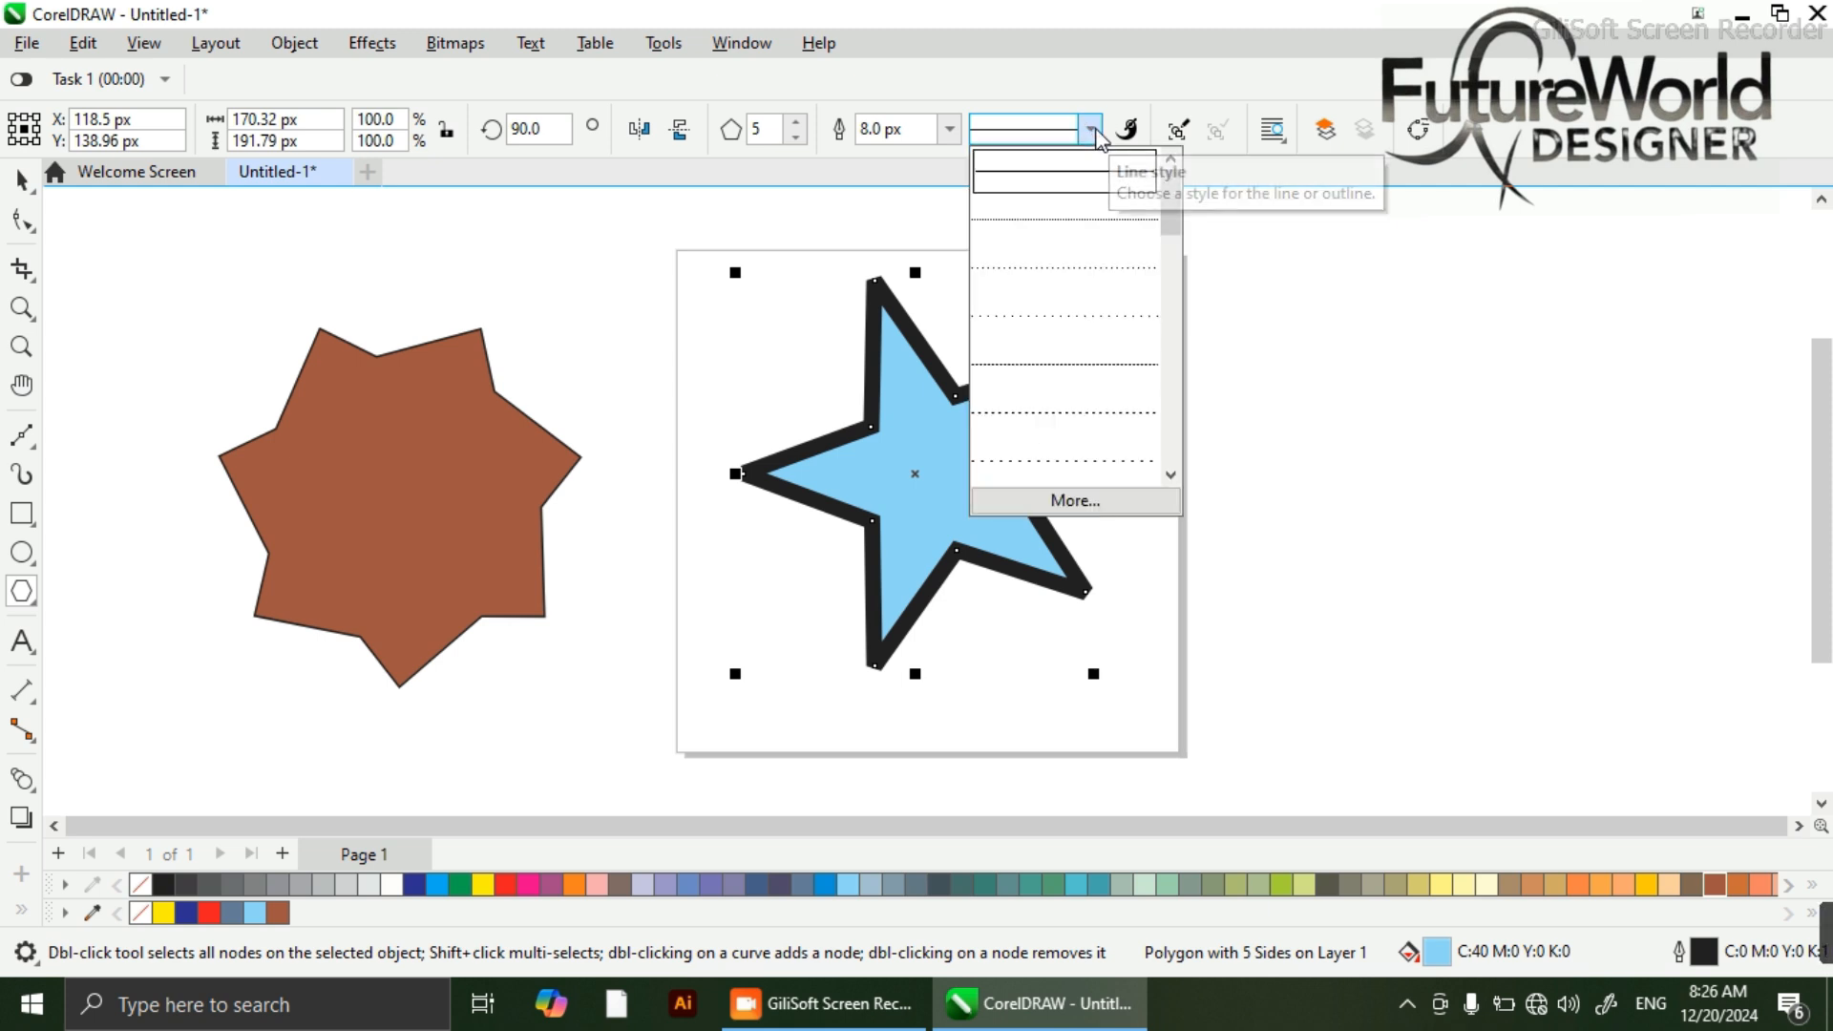
pyautogui.click(1084, 216)
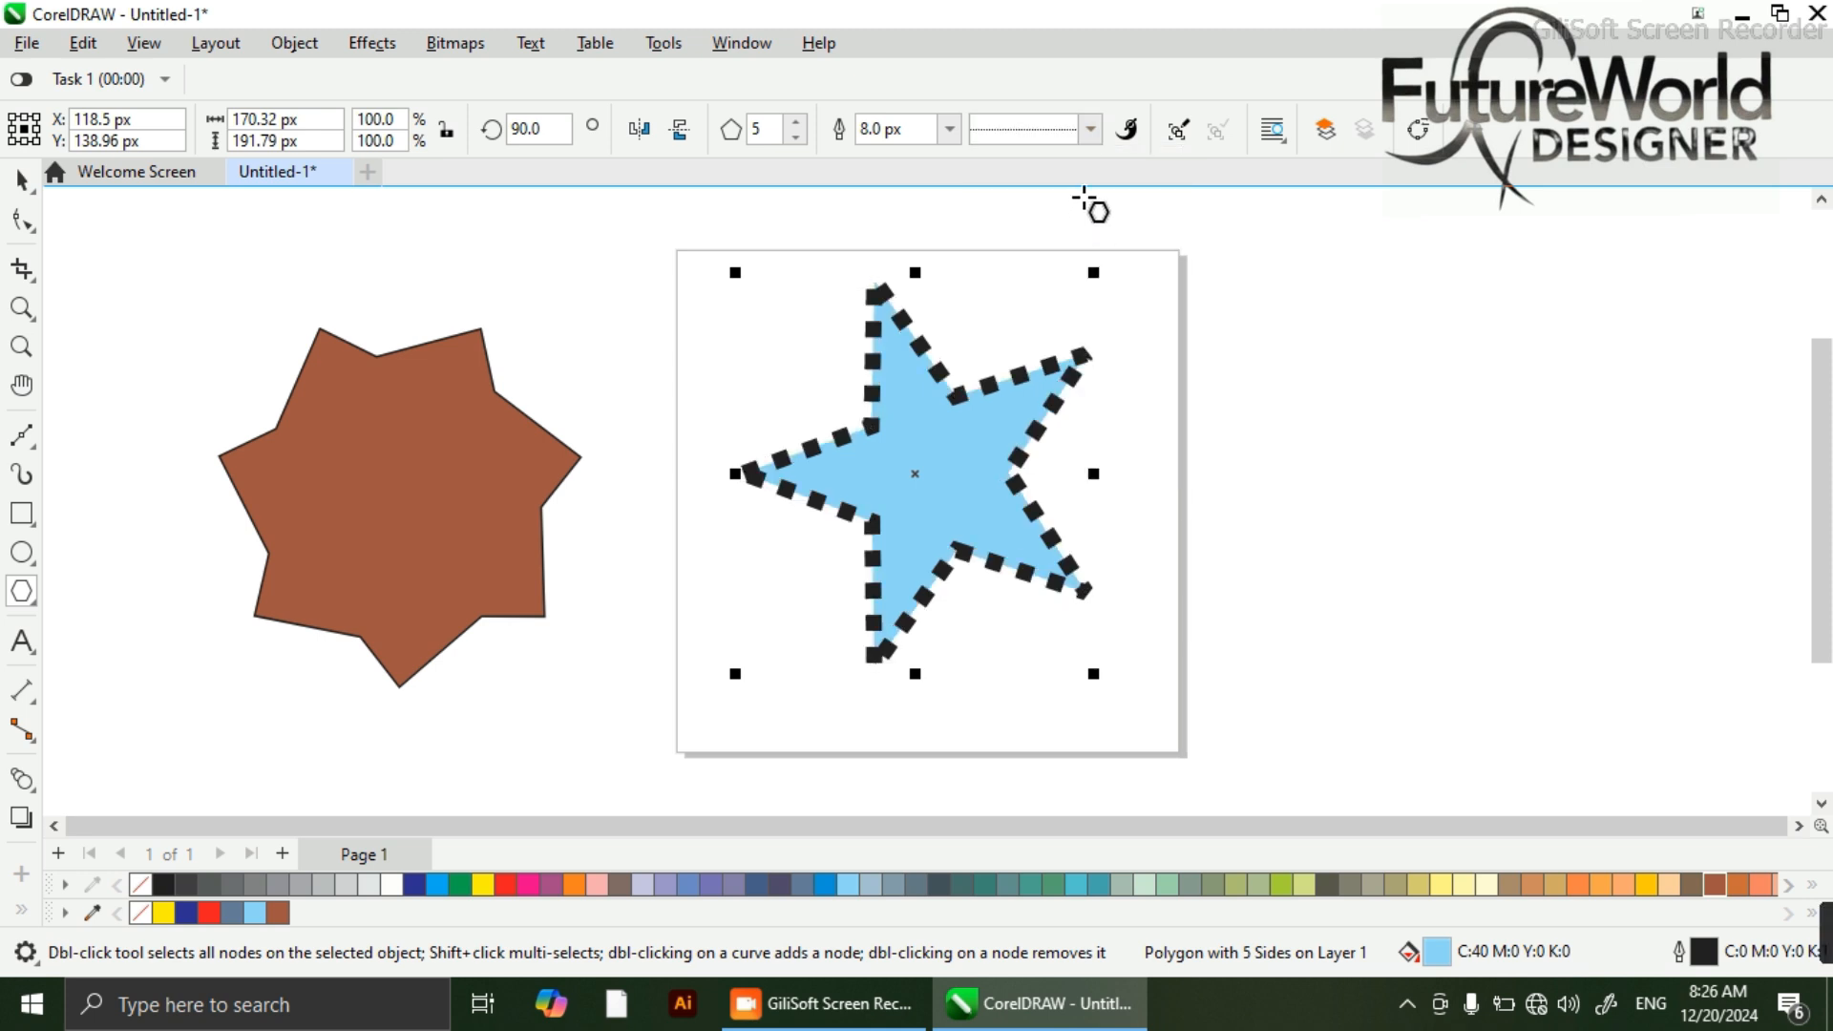
pyautogui.click(1091, 130)
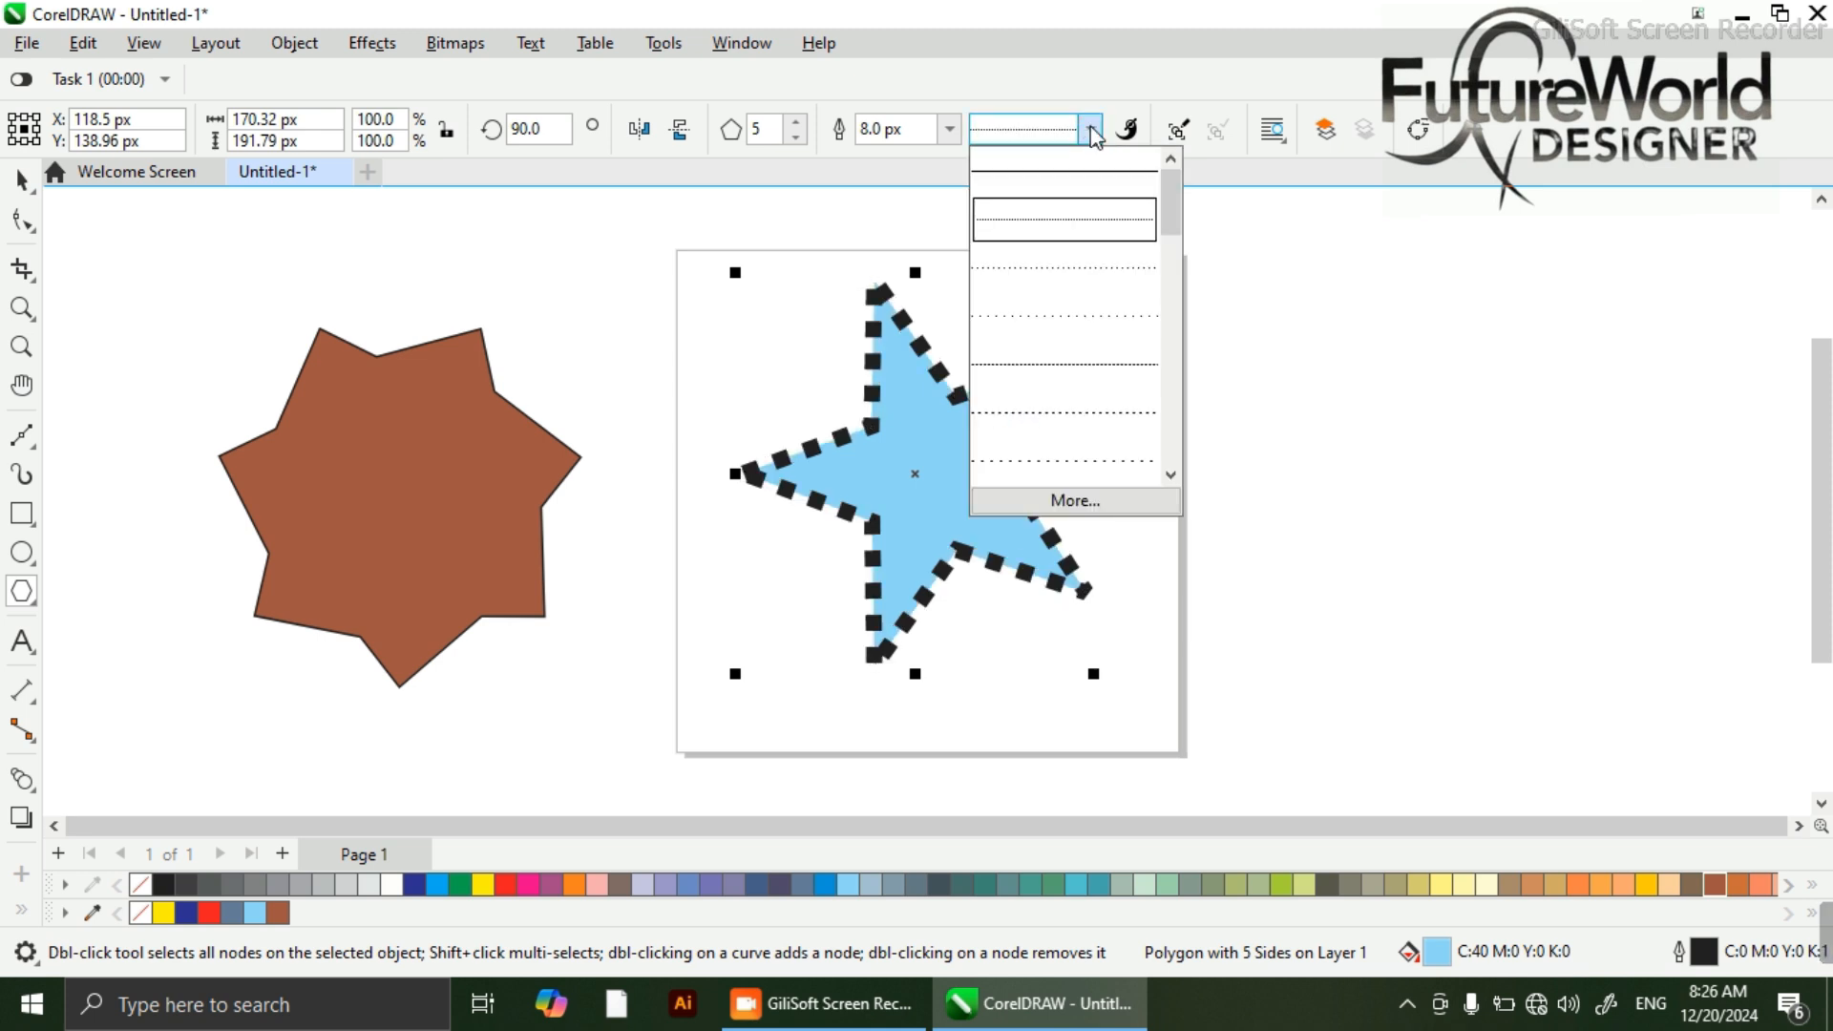
pyautogui.click(1087, 325)
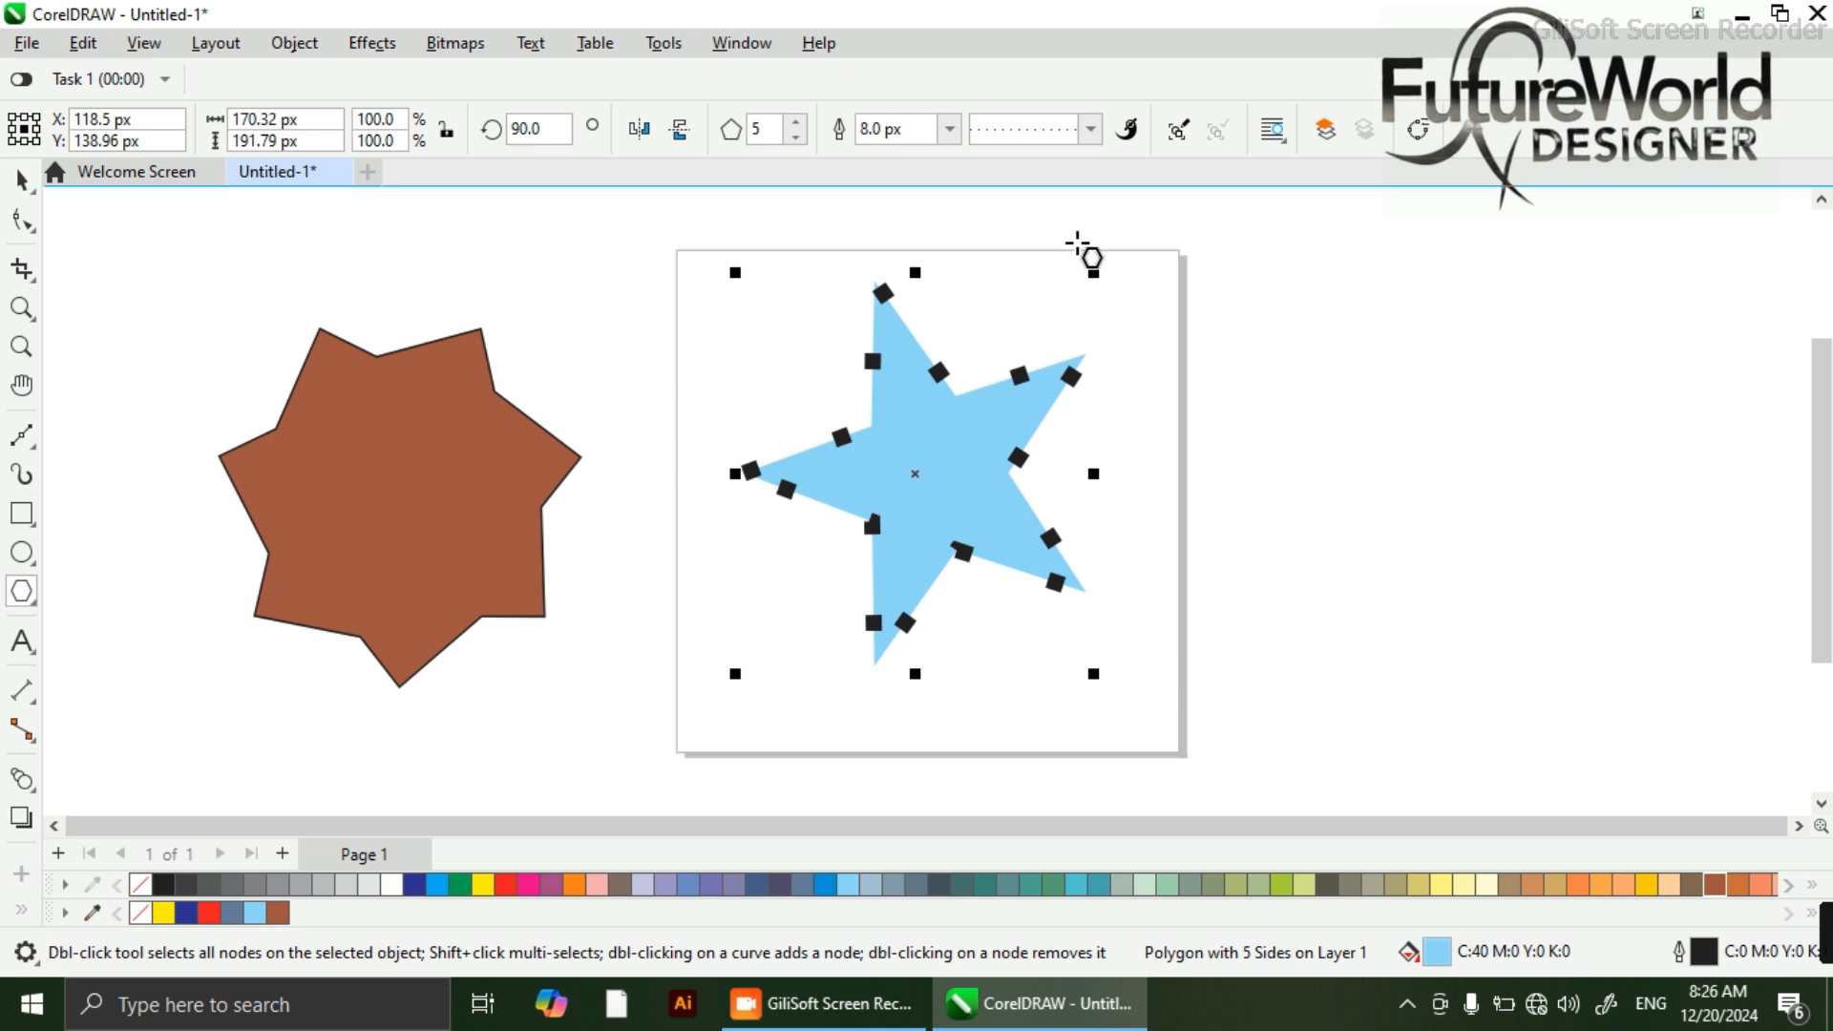
pyautogui.click(1091, 131)
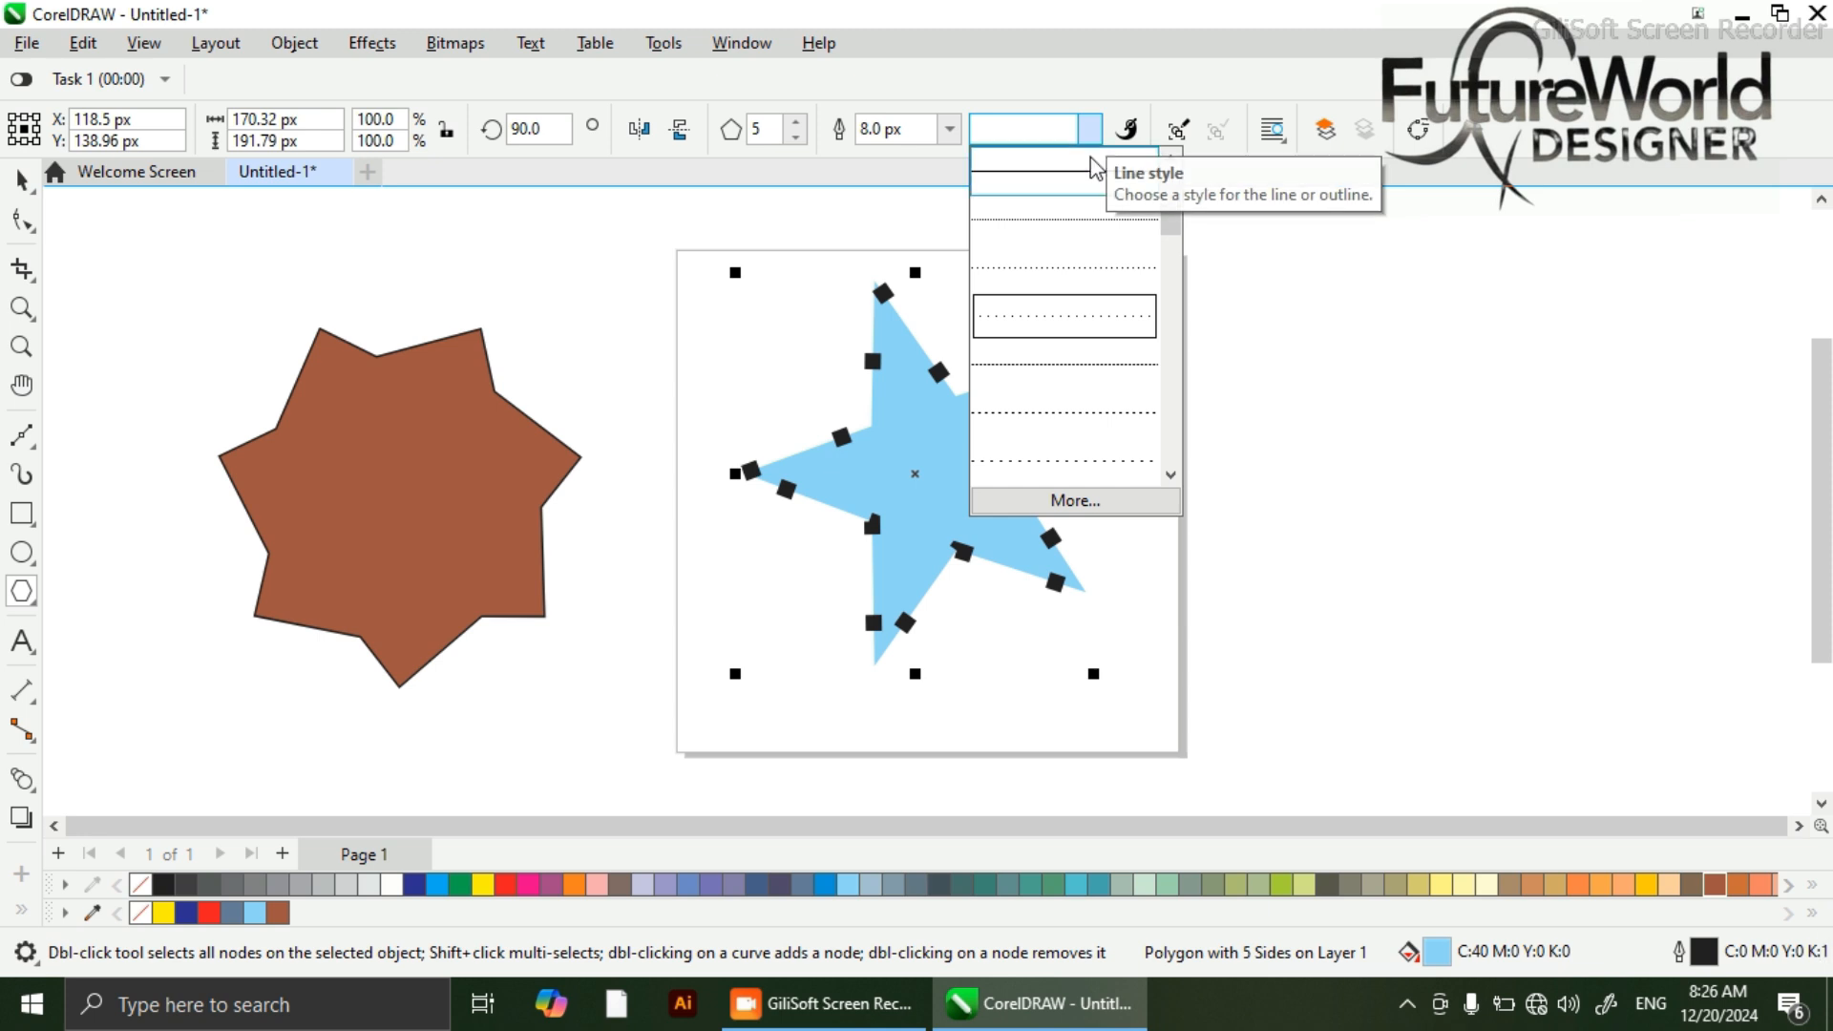
pyautogui.click(1067, 462)
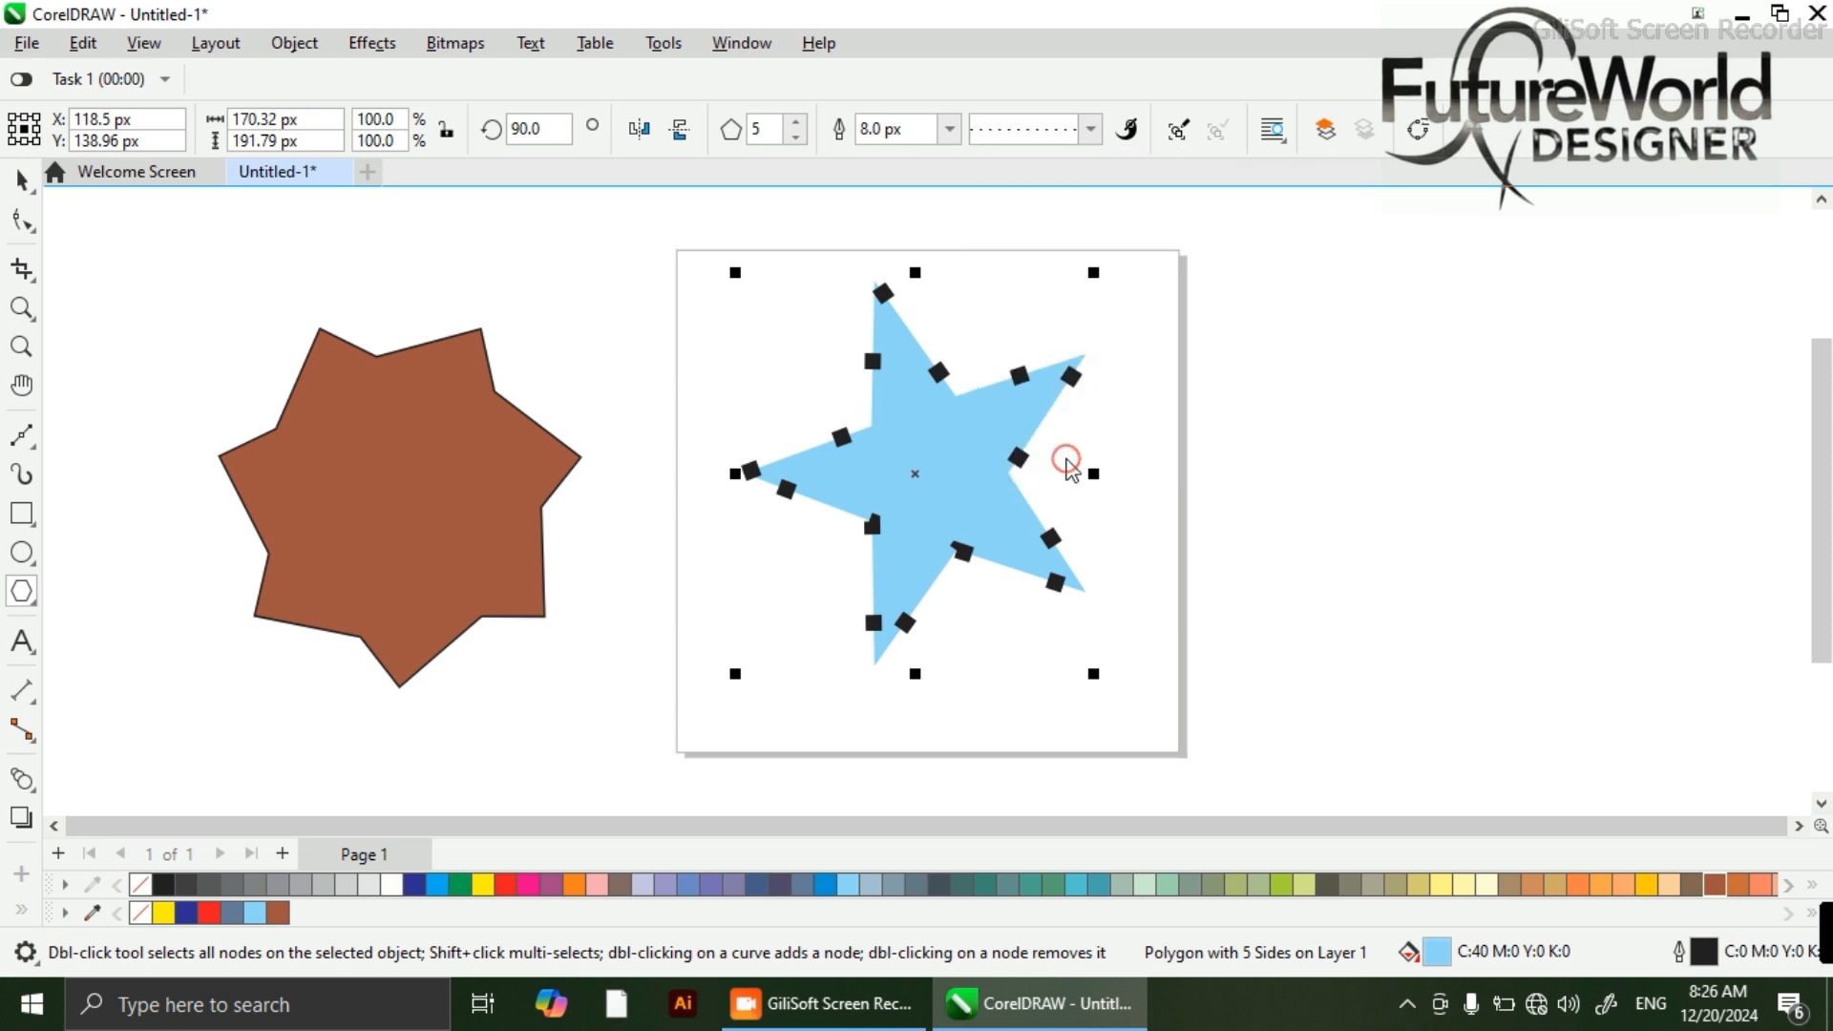
# - Add a custom line style based on the widely spaced dotted pattern, widening the gap between dots by two squares
pyautogui.click(1091, 131)
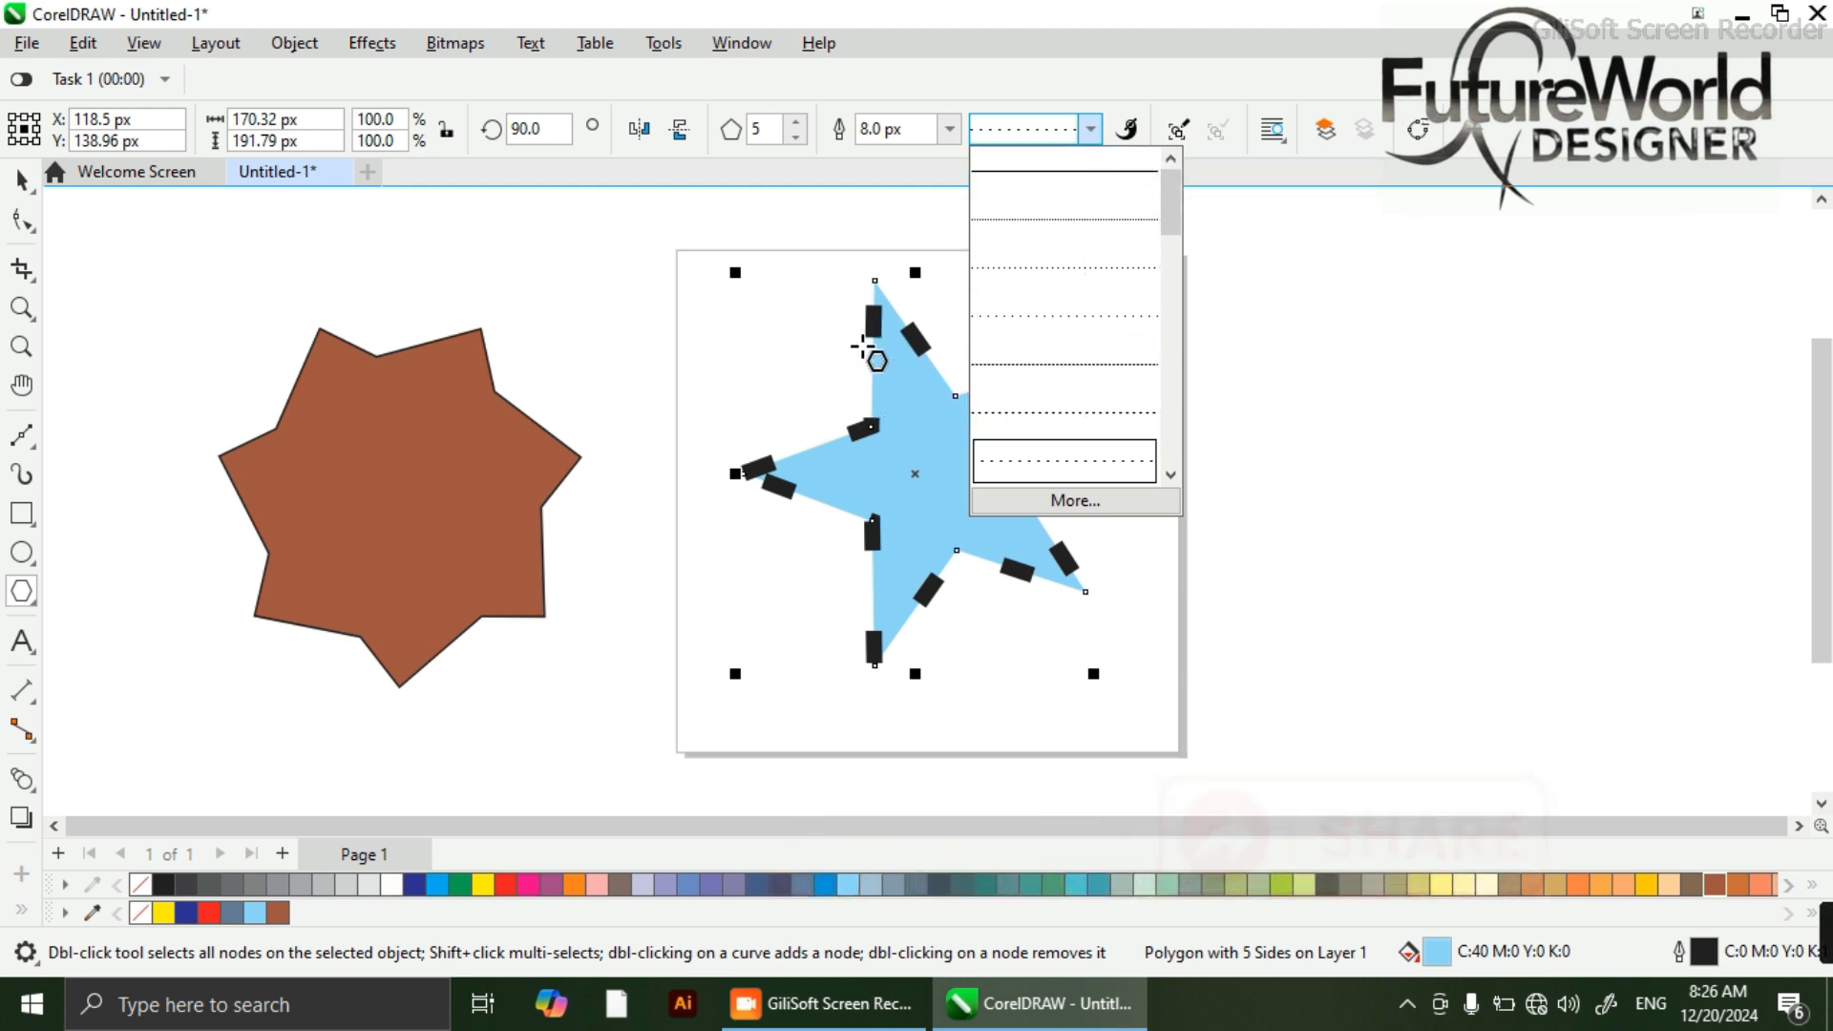
pyautogui.click(1018, 317)
pyautogui.click(1089, 129)
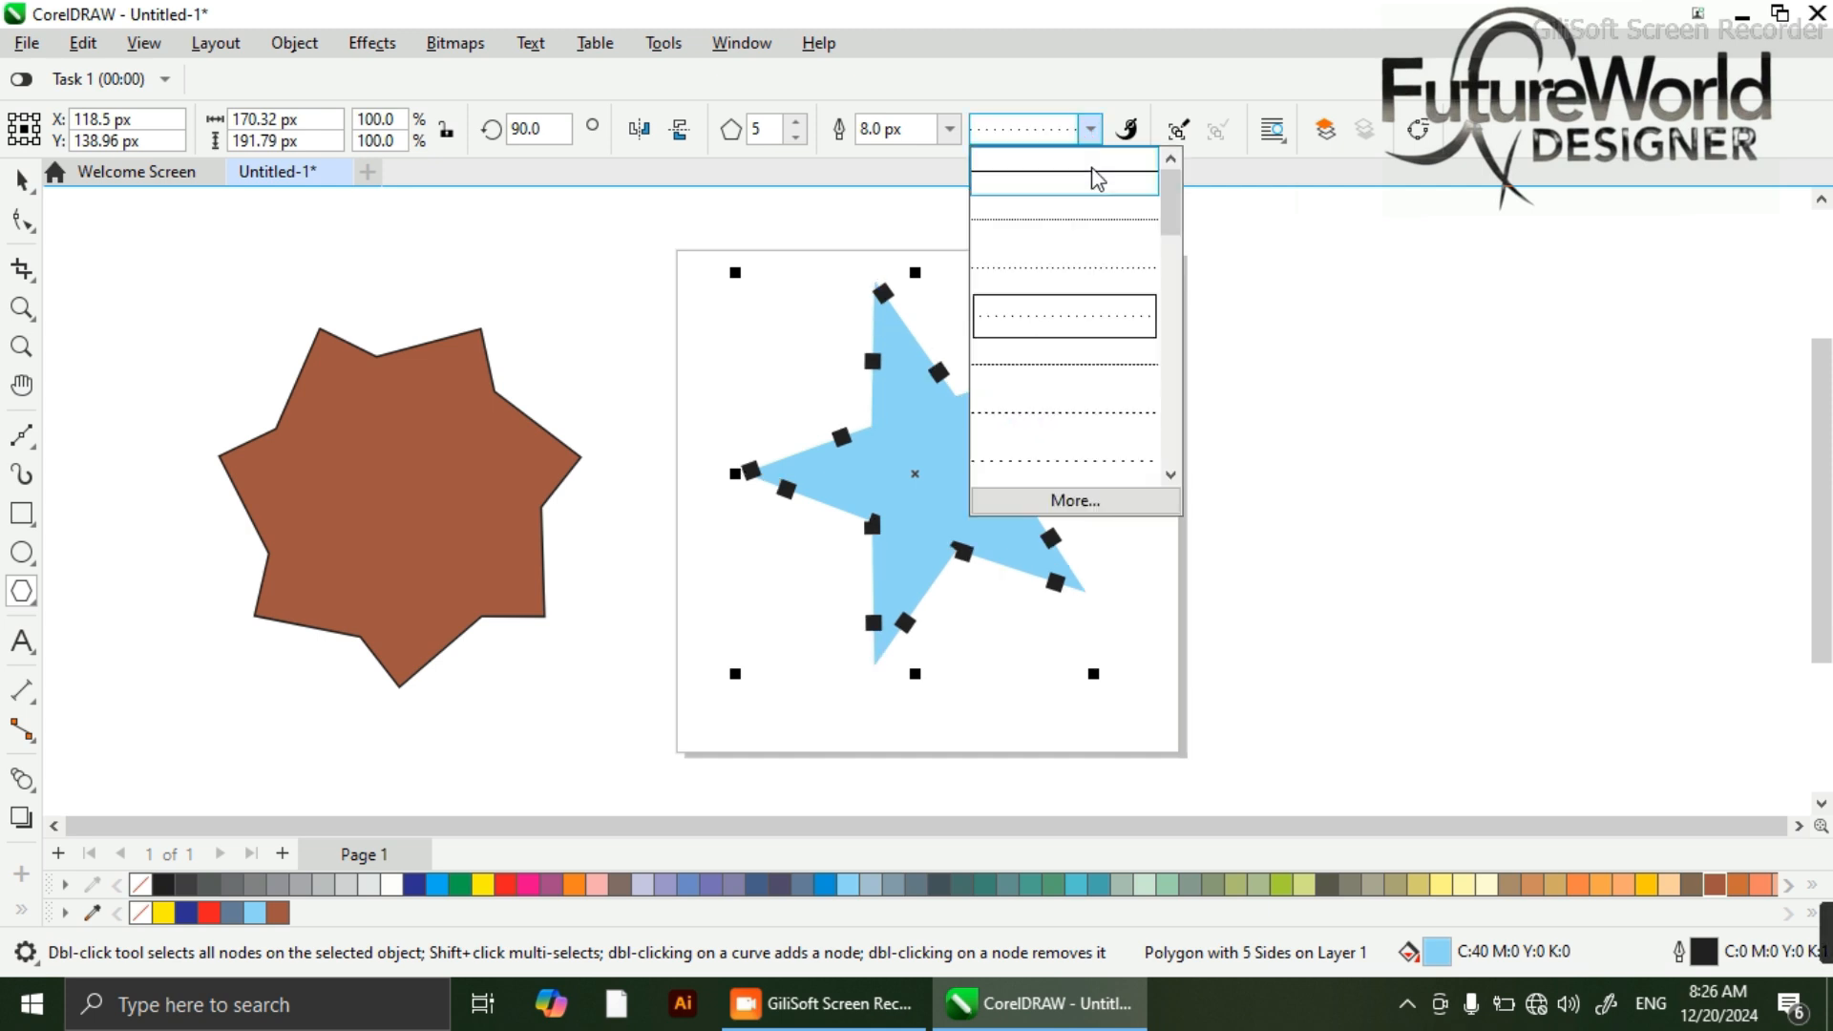
pyautogui.click(1077, 500)
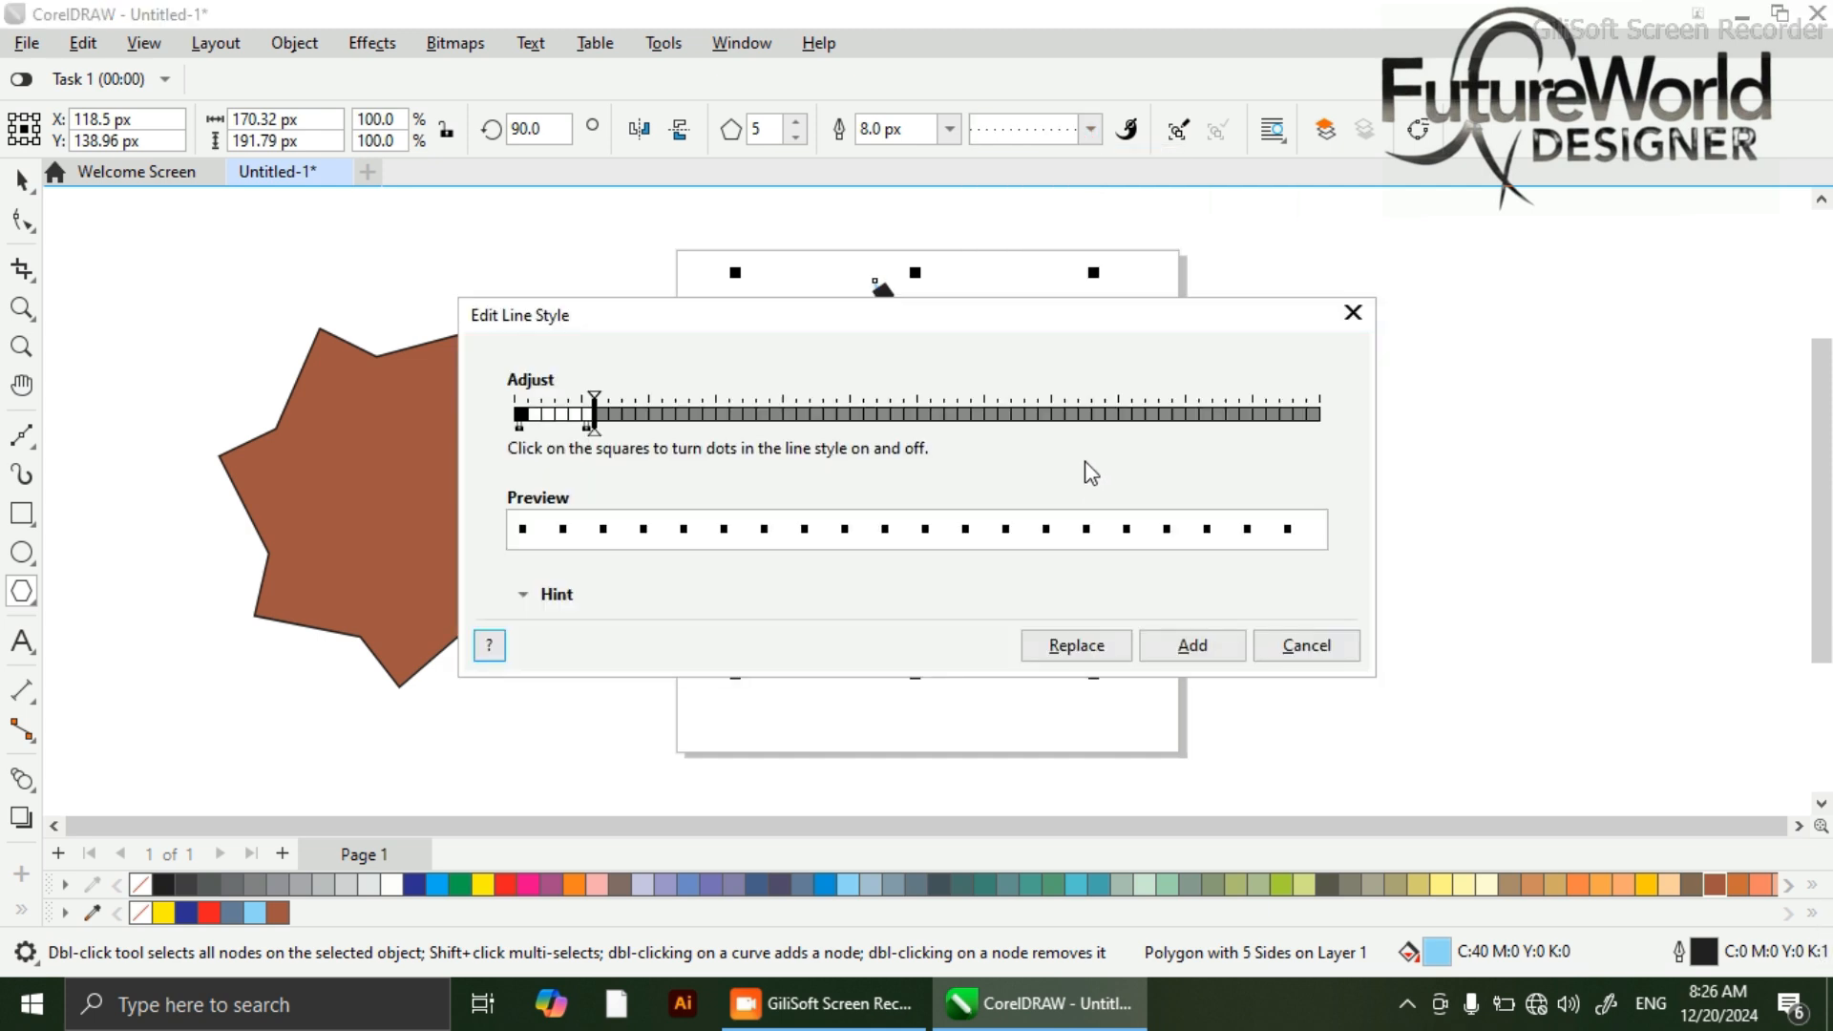
pyautogui.click(593, 432)
pyautogui.moveTo(599, 429); pyautogui.dragTo(622, 437)
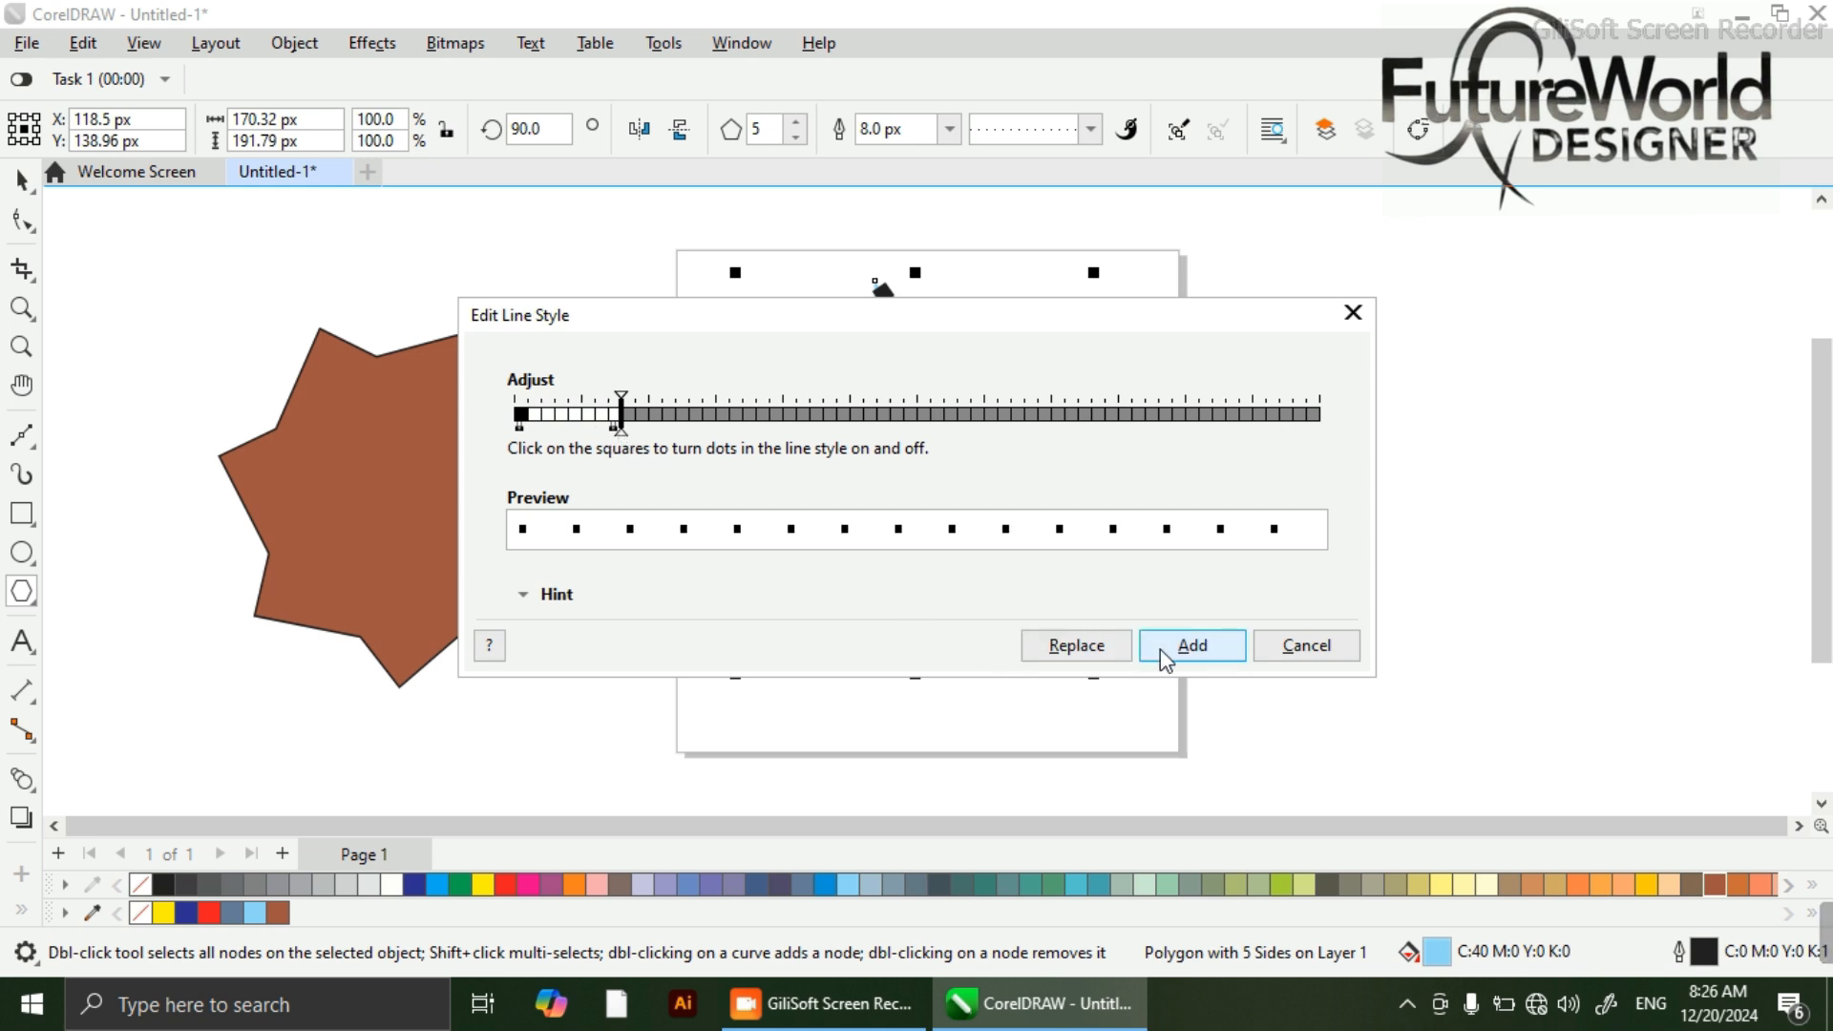
pyautogui.click(1192, 647)
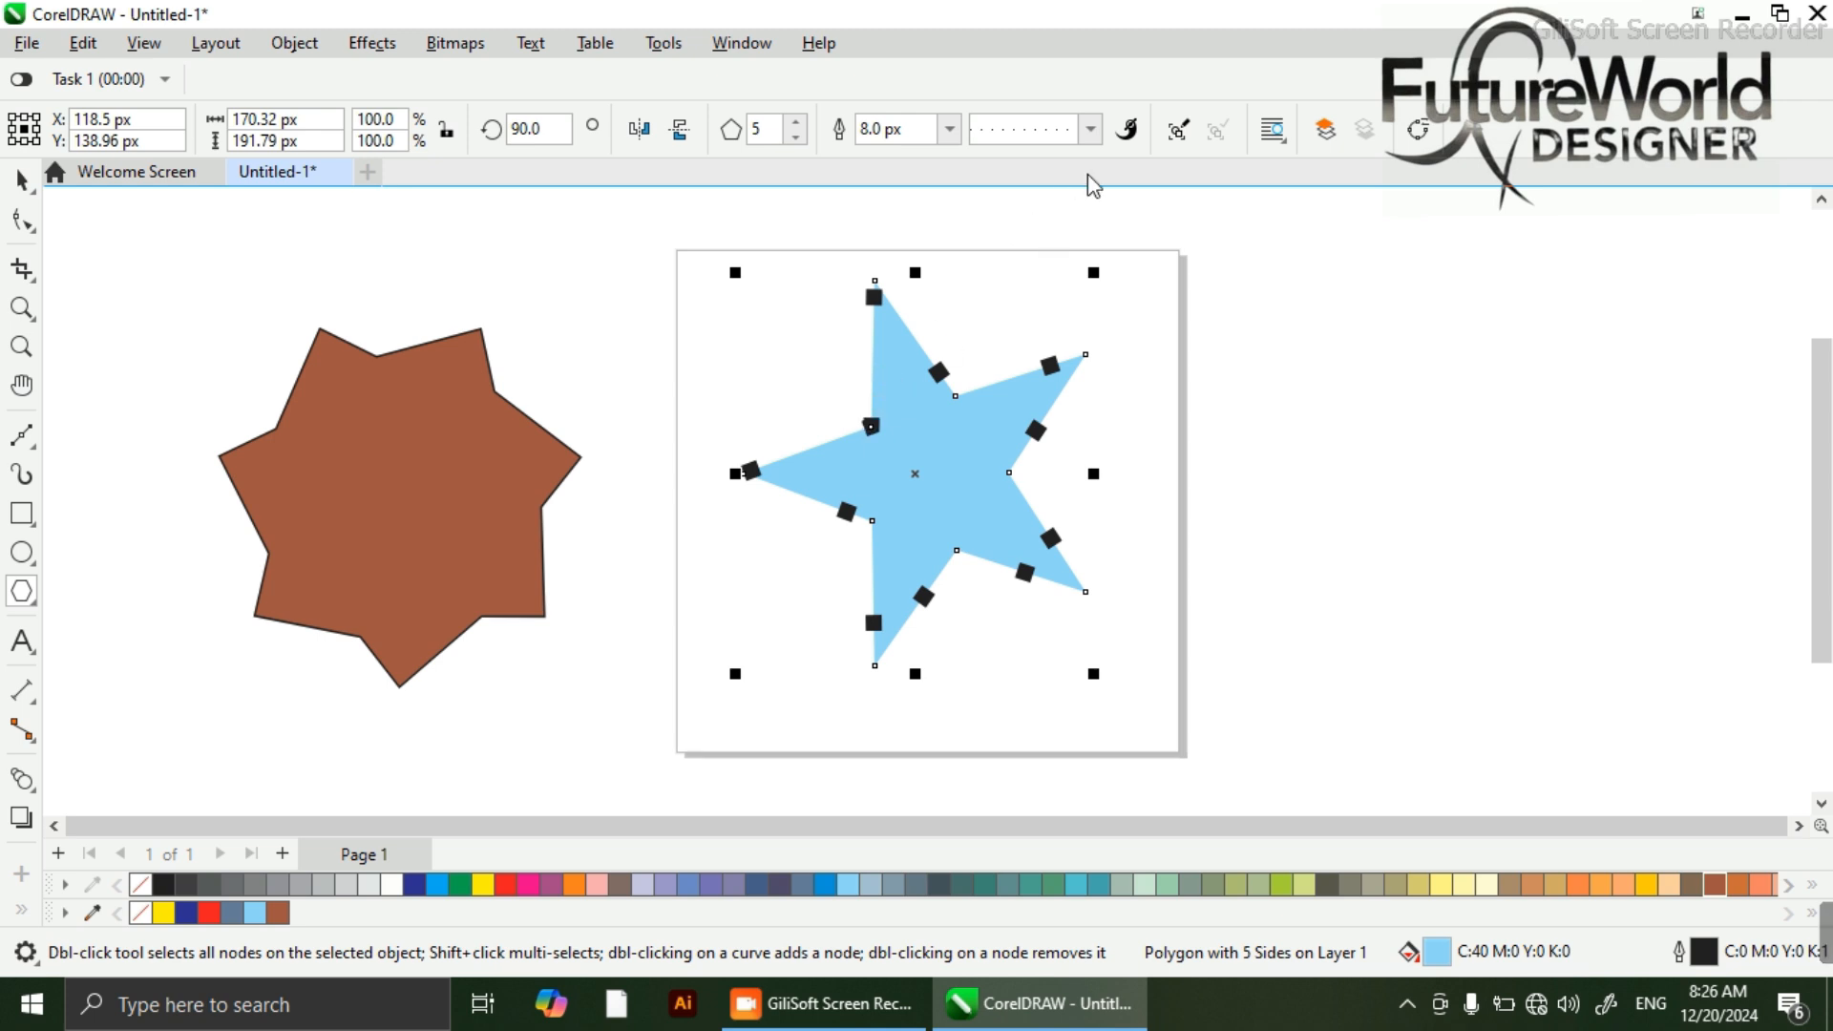
# - Browse the available line styles and set the light blue star's outline back to a solid line
pyautogui.click(1090, 128)
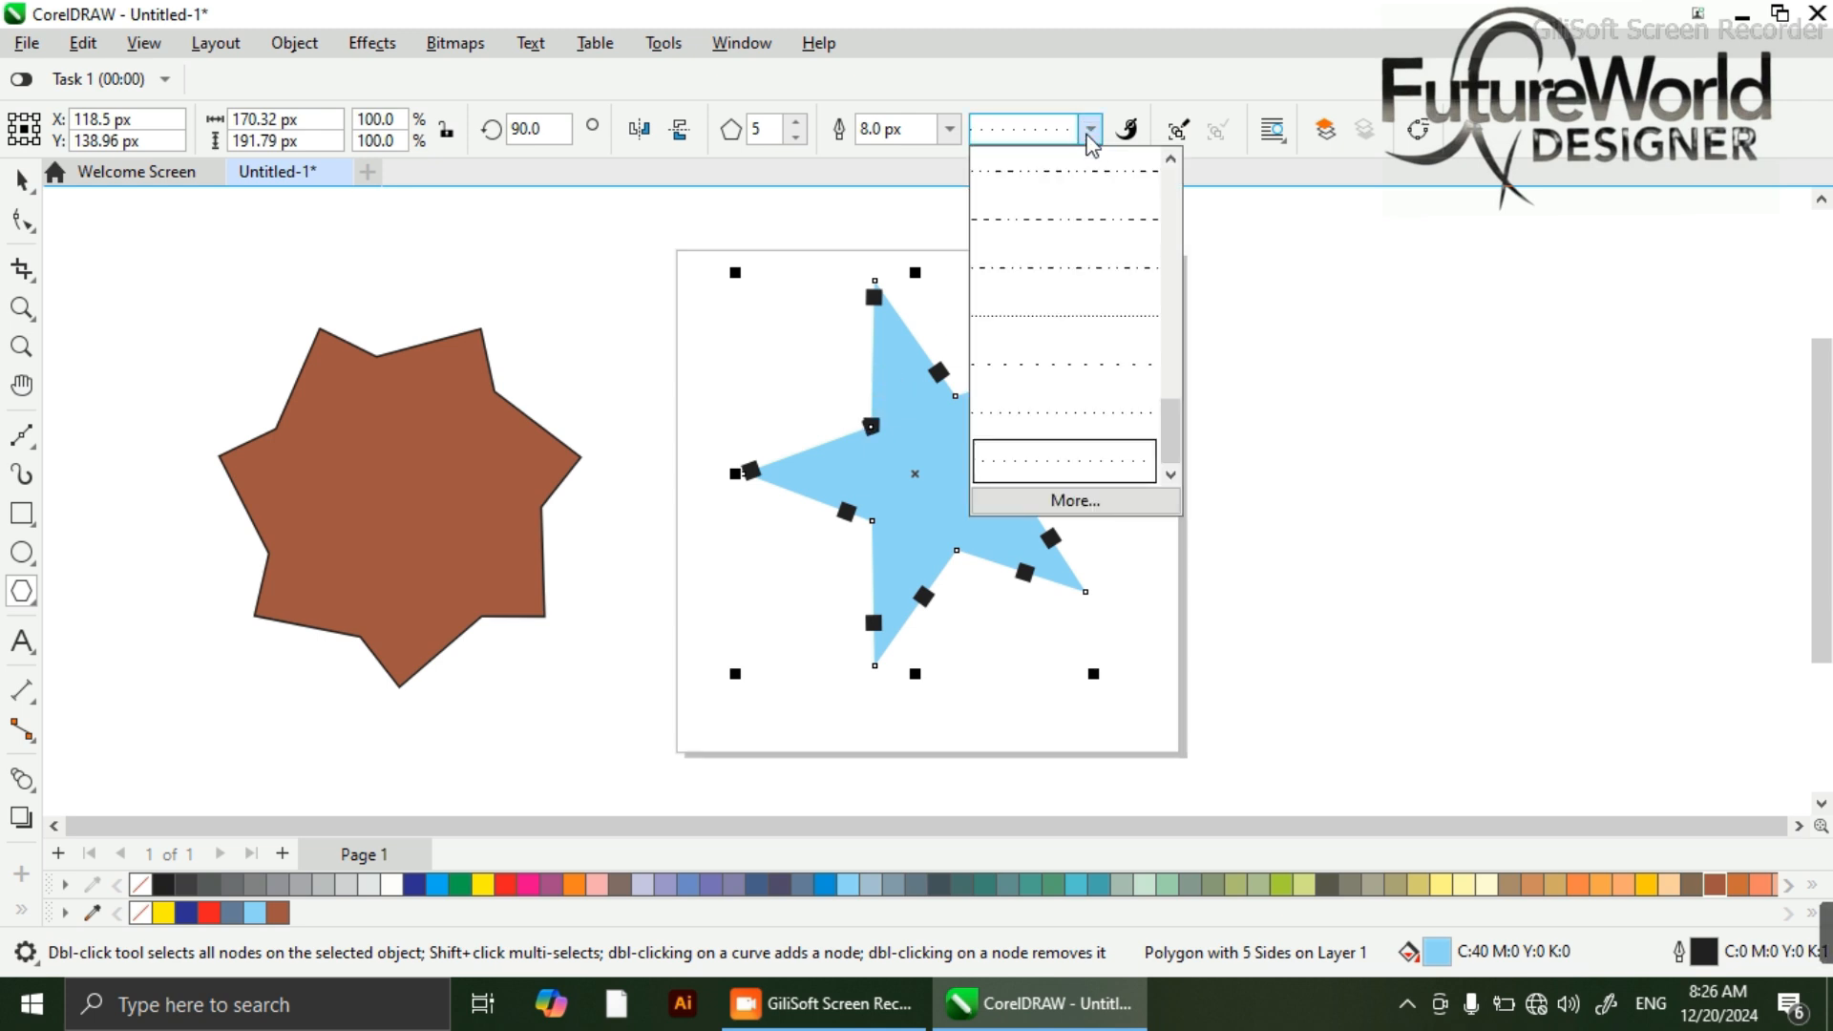
pyautogui.scroll(-5, 1127, 286)
pyautogui.moveTo(1166, 440); pyautogui.dragTo(1200, 178)
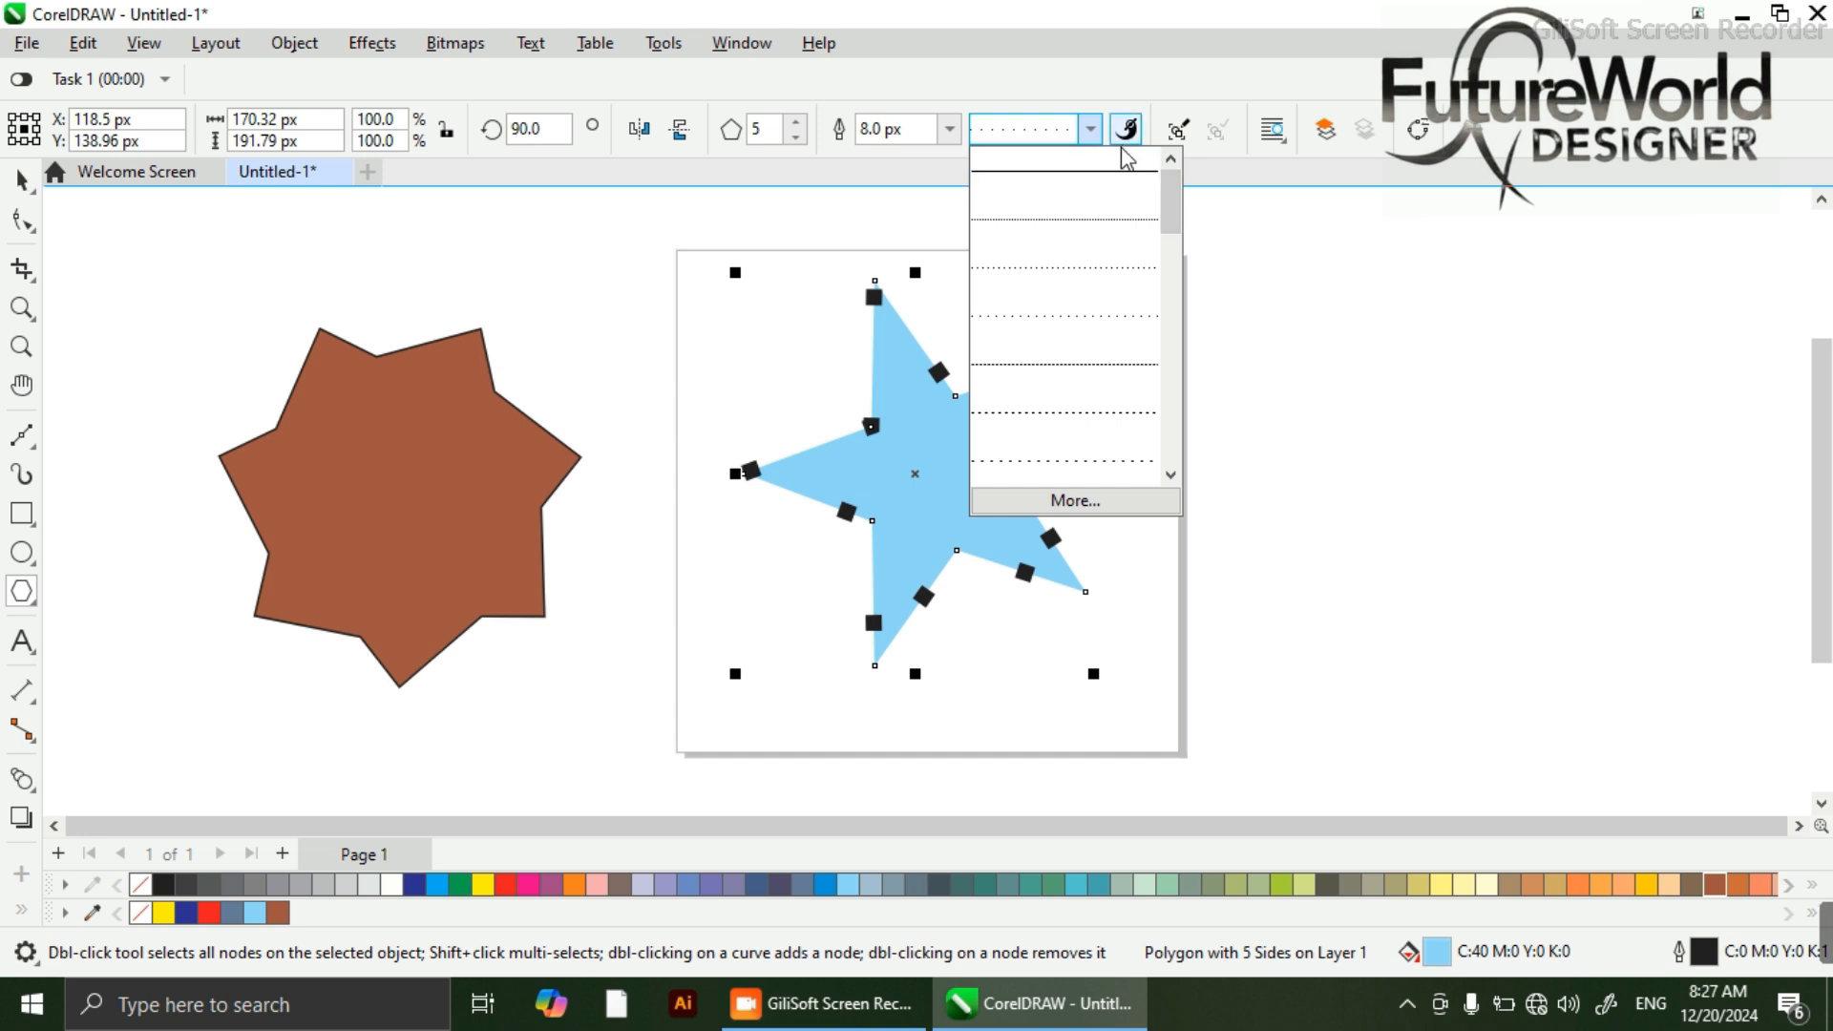
pyautogui.click(1115, 175)
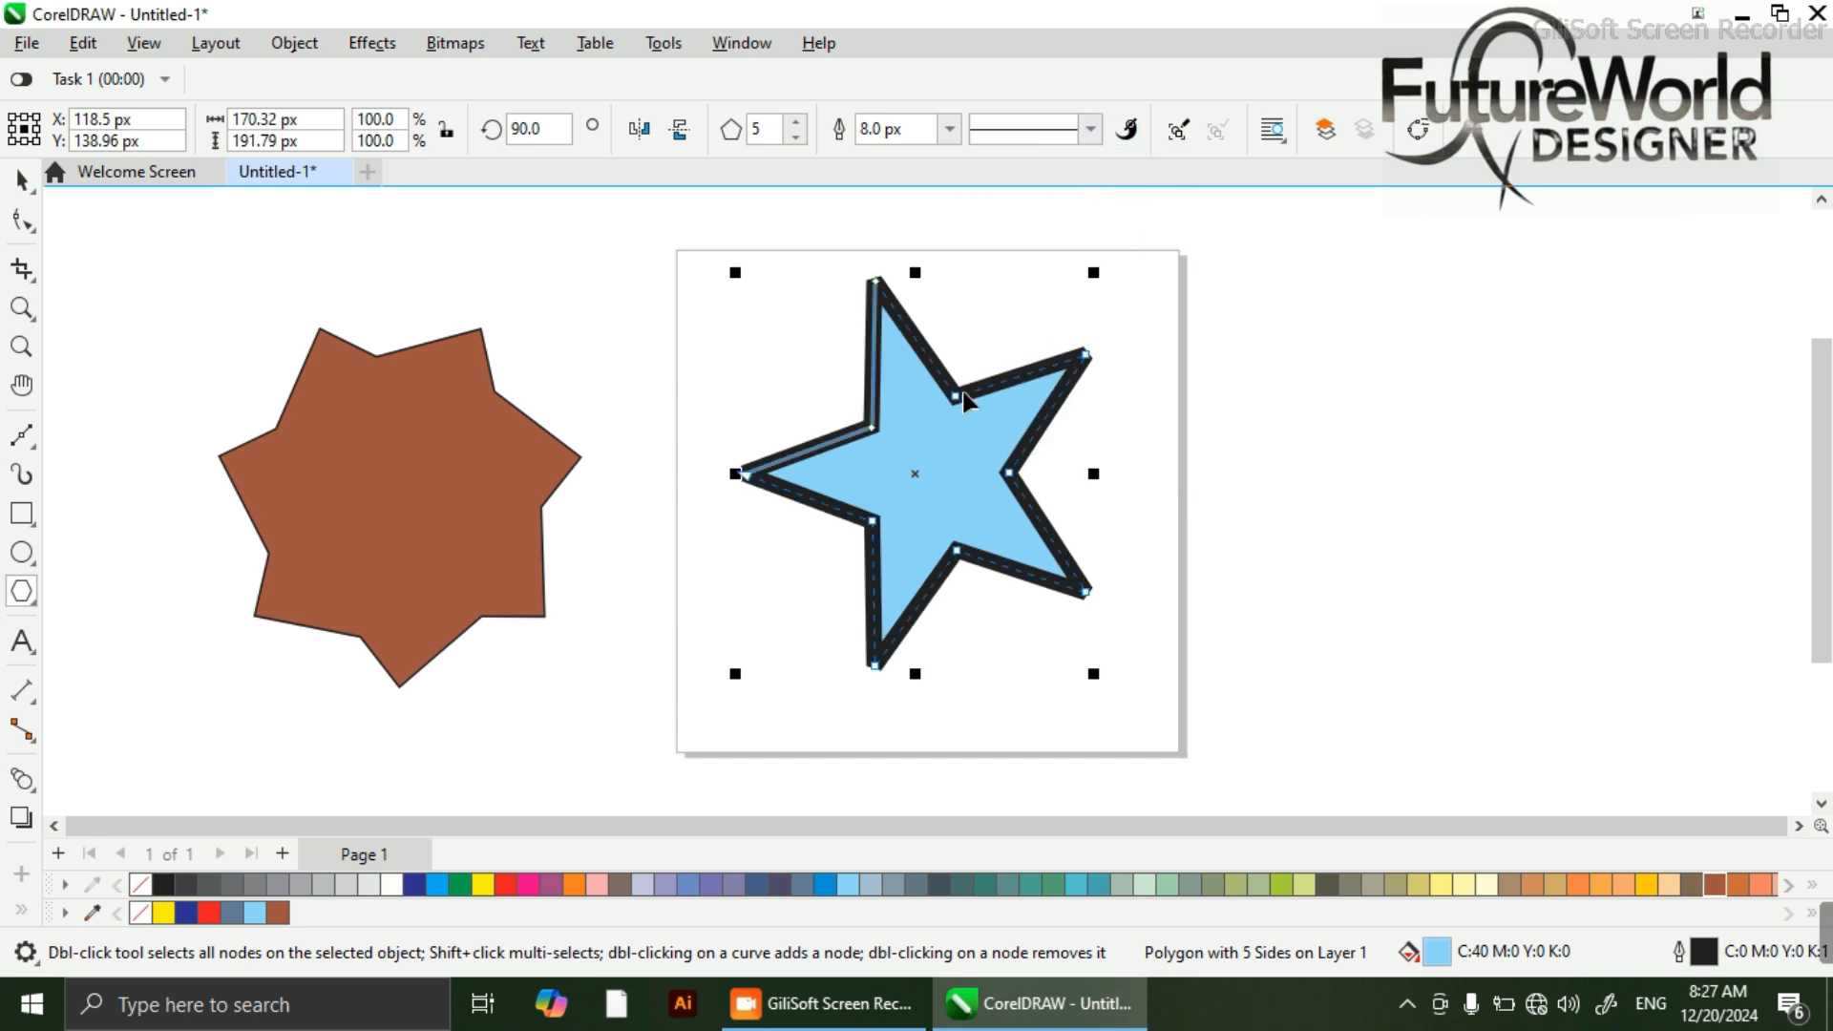
# - Try varying the light blue star's outline thickness with the Variable Outline tool near its upper-right point
pyautogui.press('space')
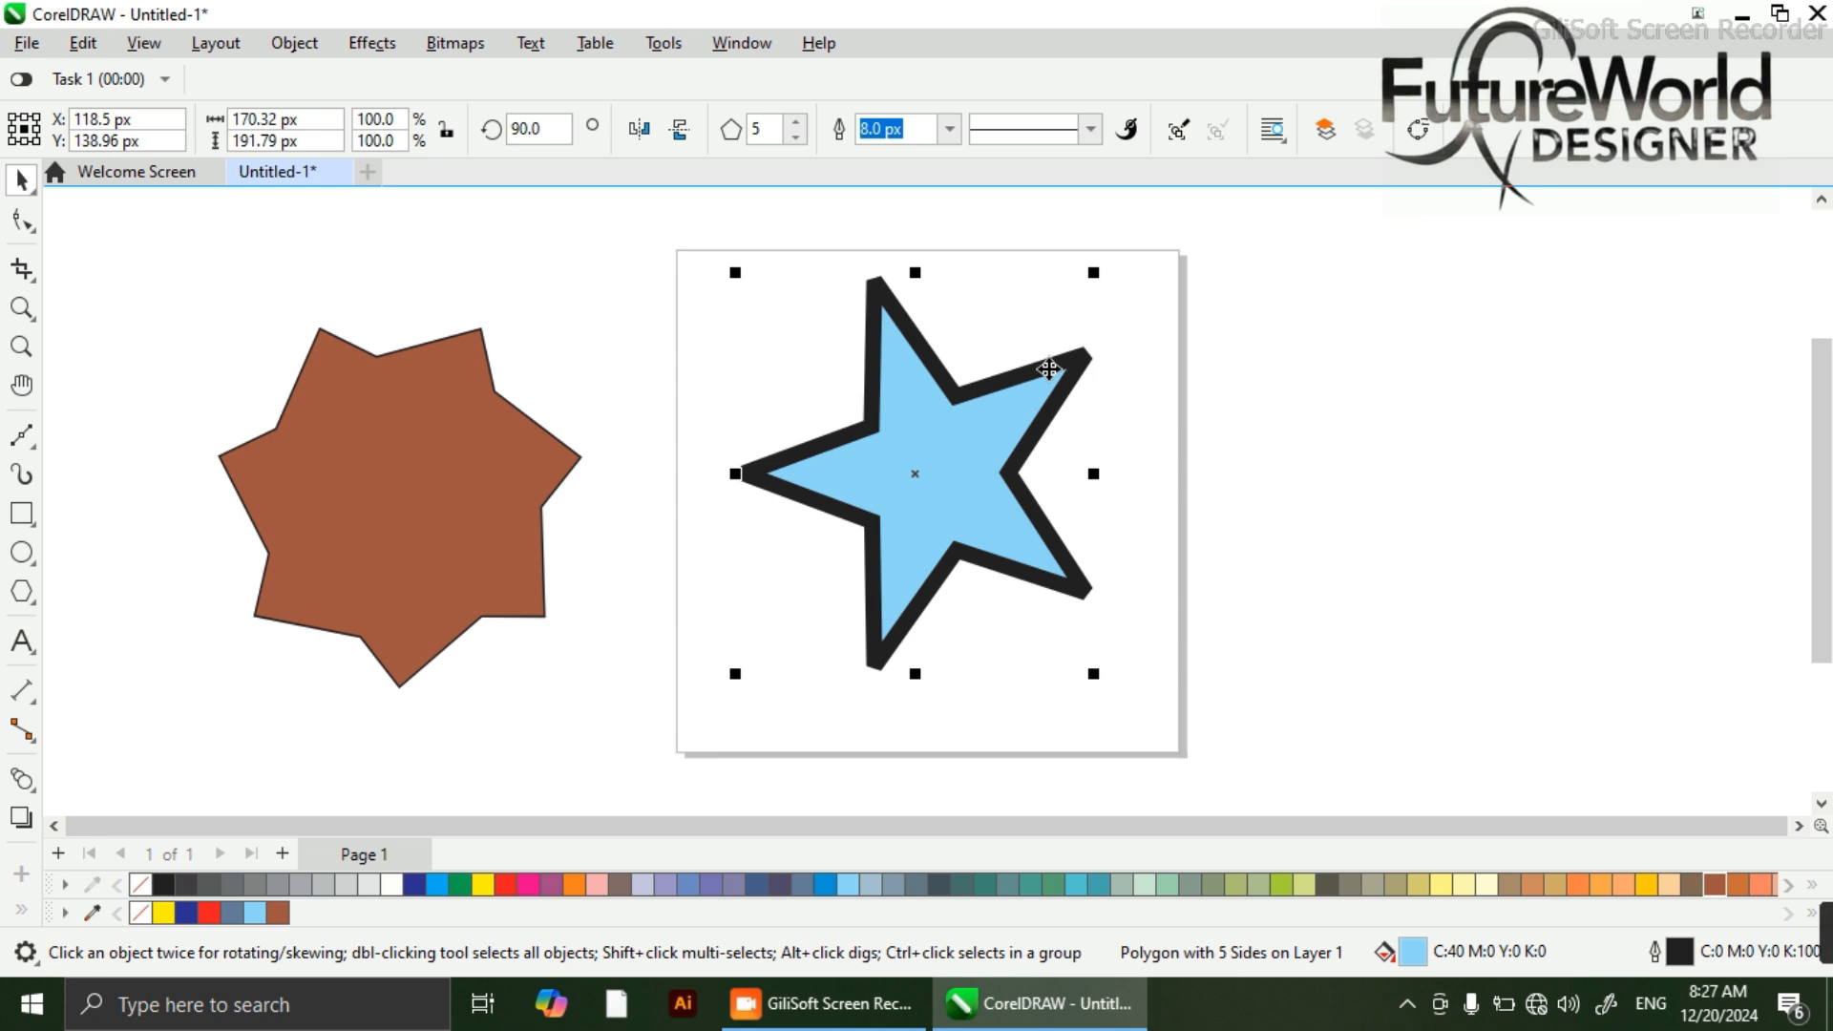
pyautogui.click(1132, 140)
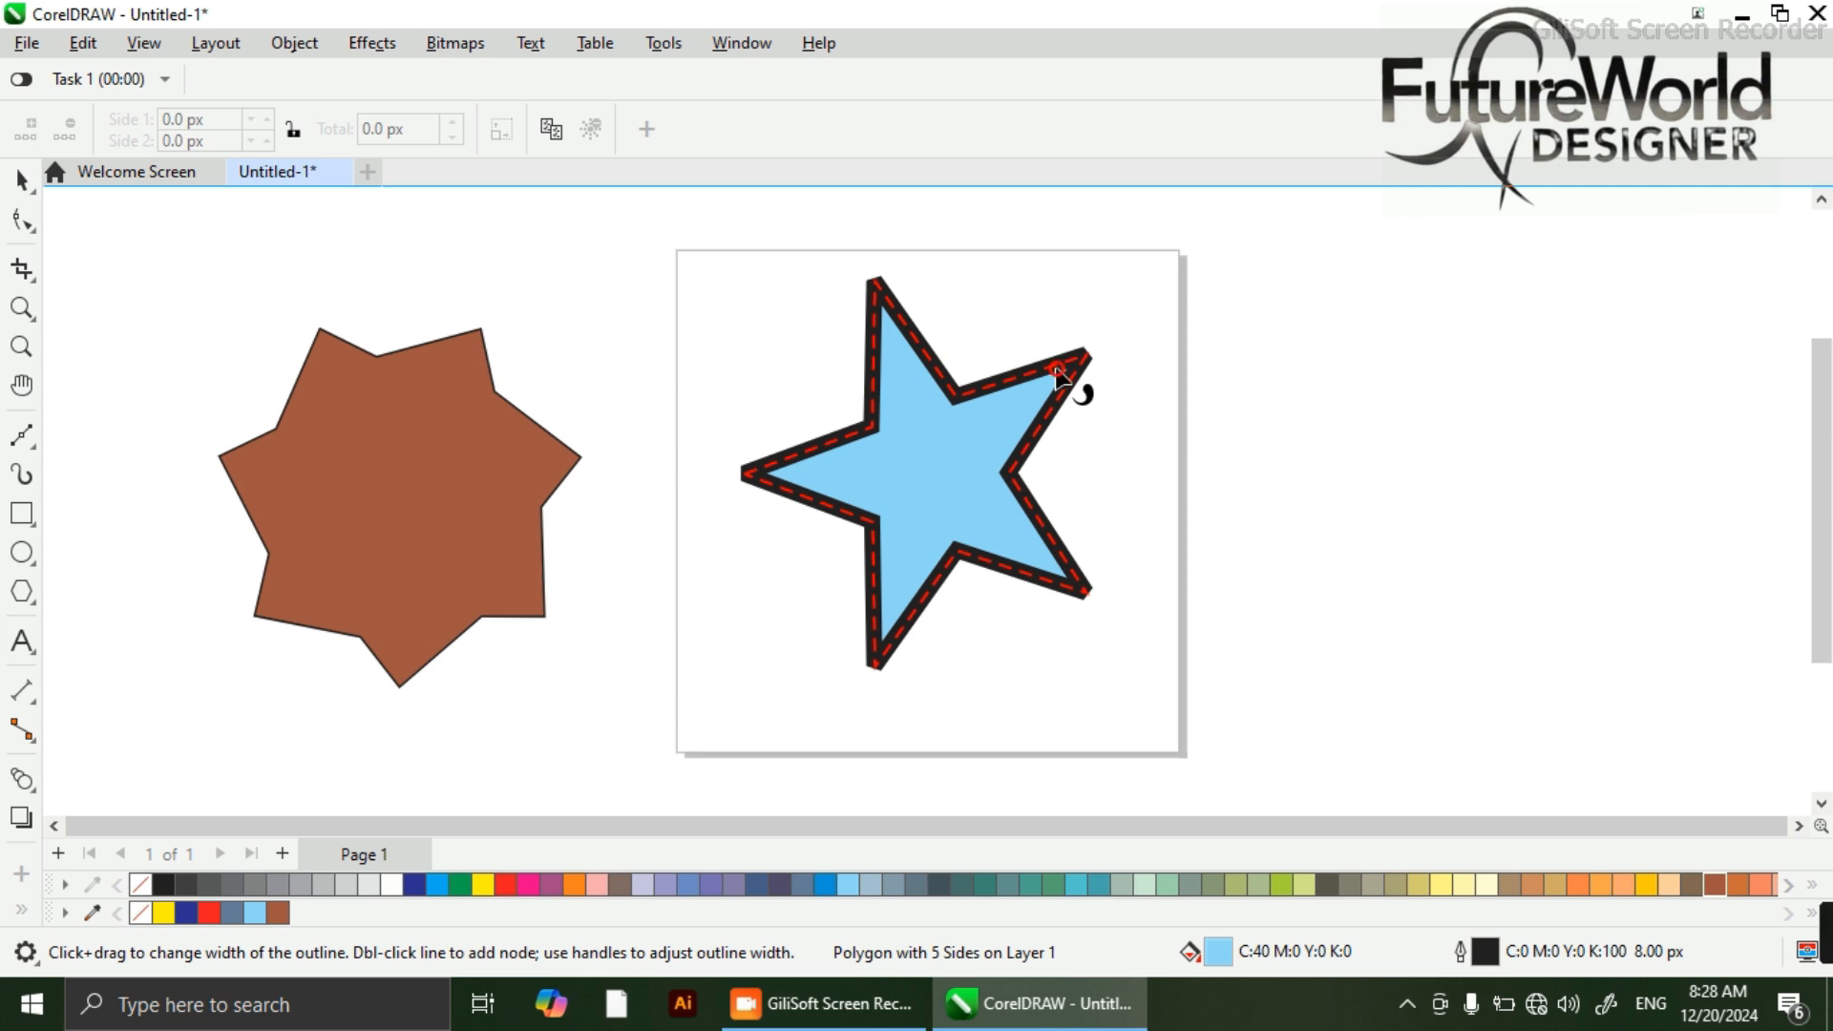
pyautogui.moveTo(1054, 364); pyautogui.dragTo(1070, 367)
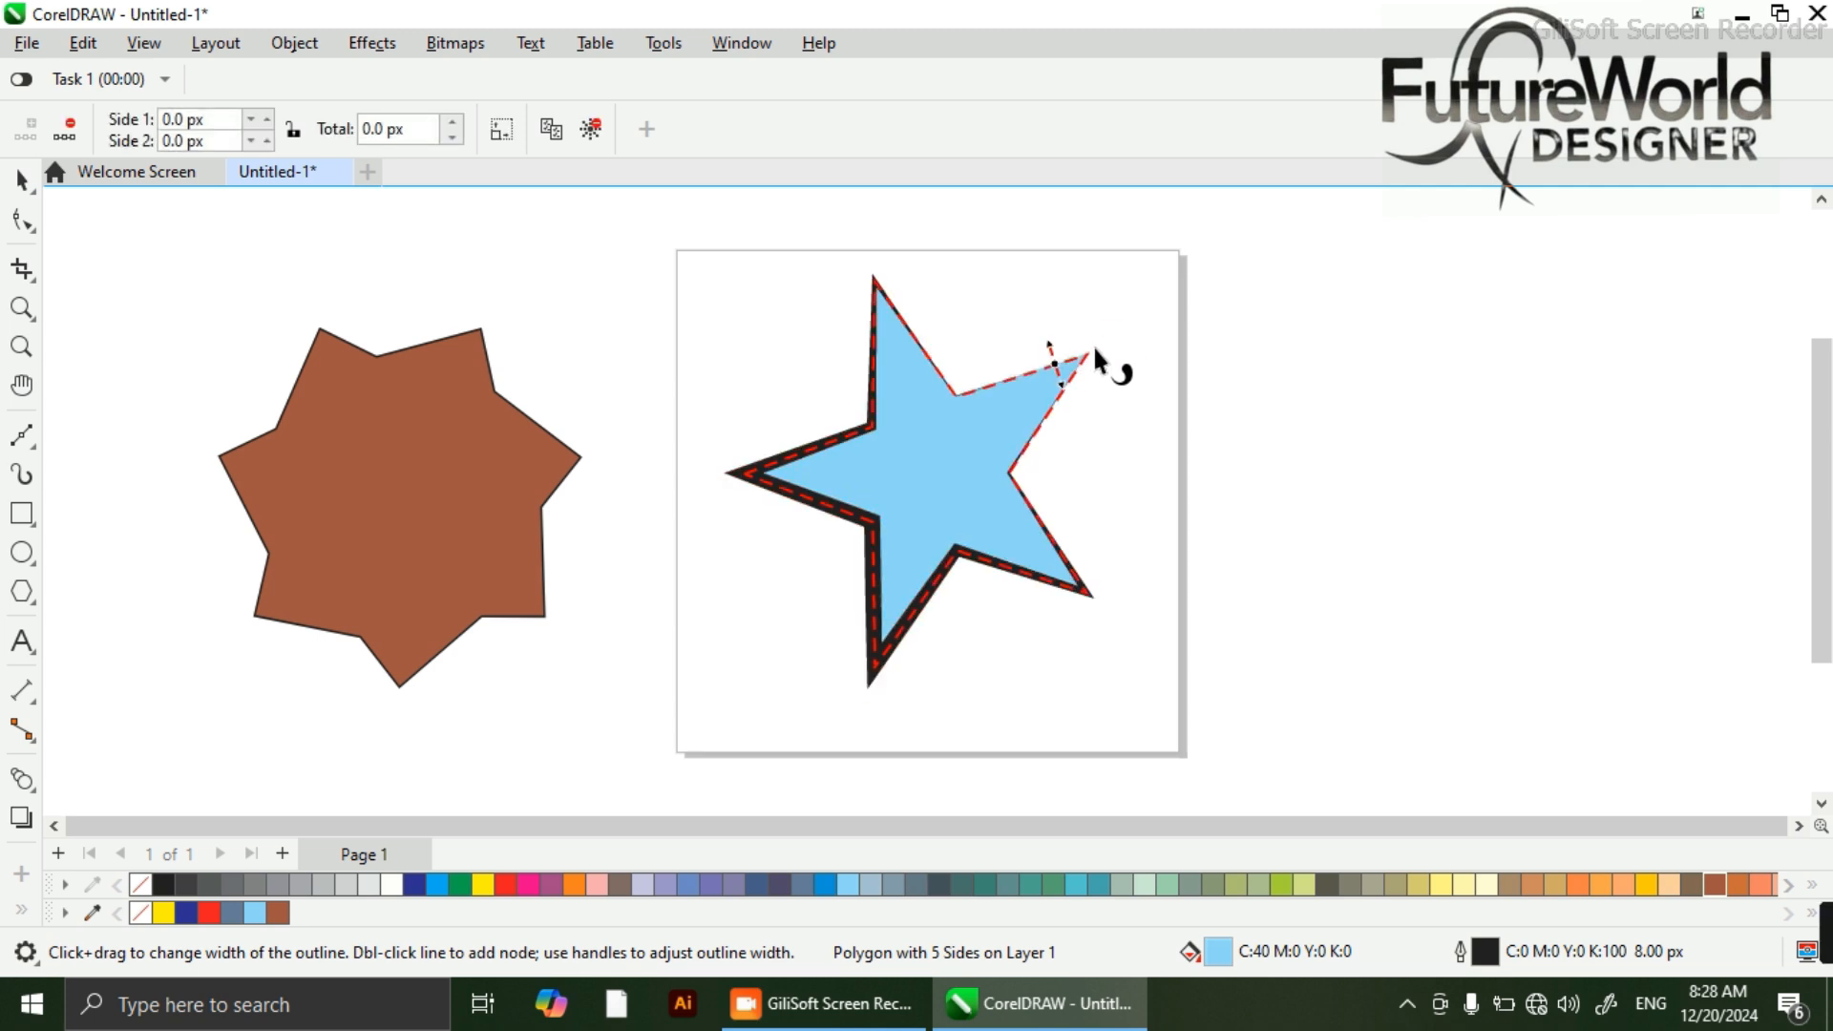
pyautogui.moveTo(1063, 395); pyautogui.dragTo(1014, 435)
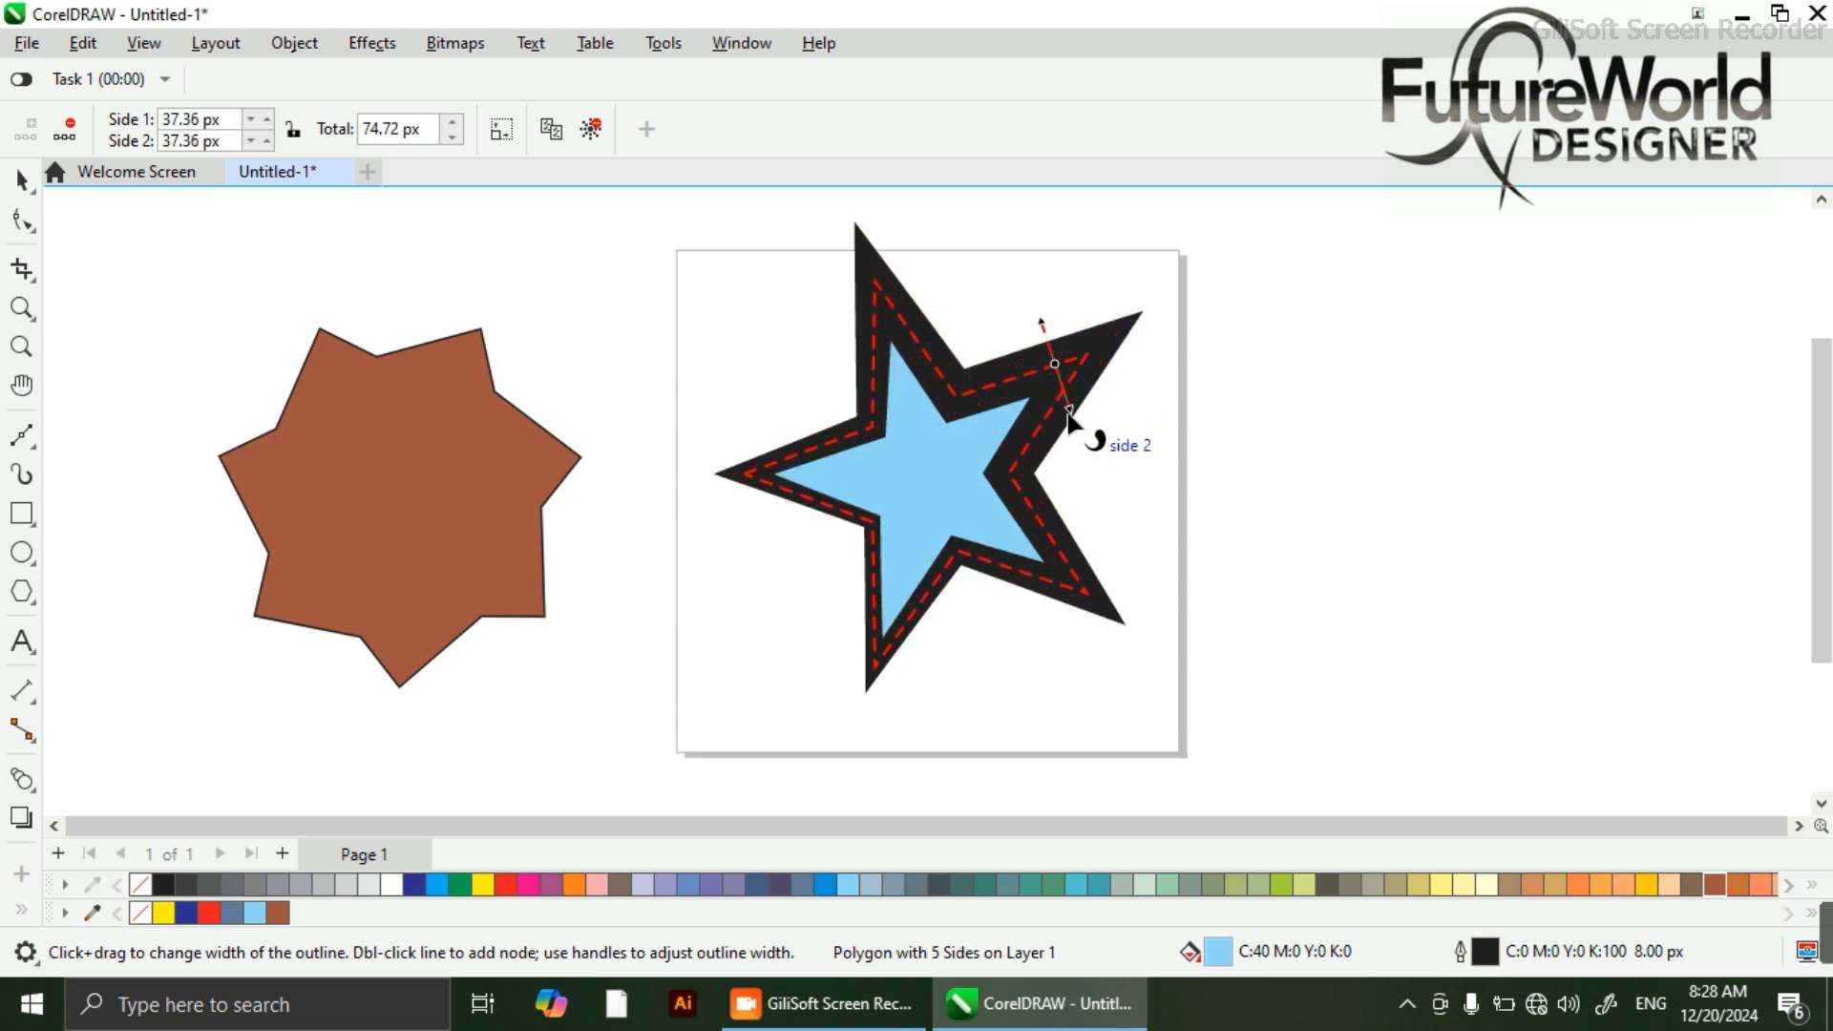
pyautogui.moveTo(1068, 413); pyautogui.dragTo(1146, 371)
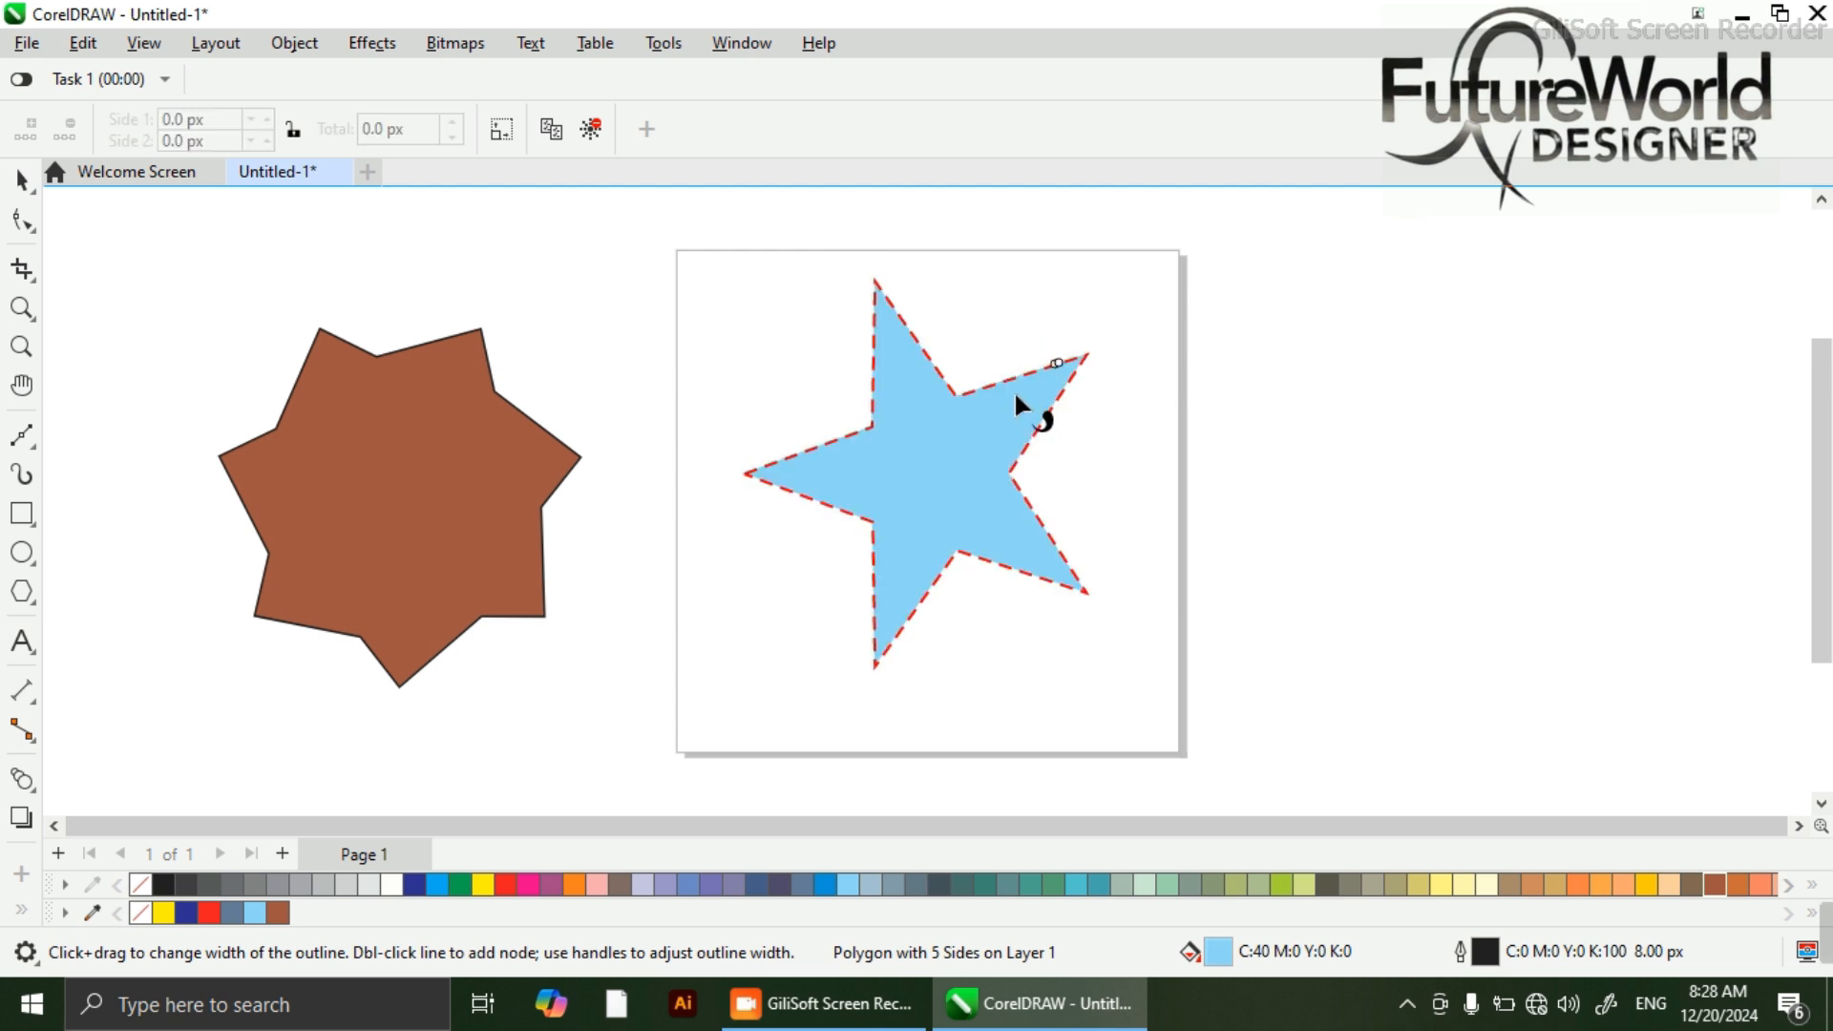
pyautogui.click(23, 180)
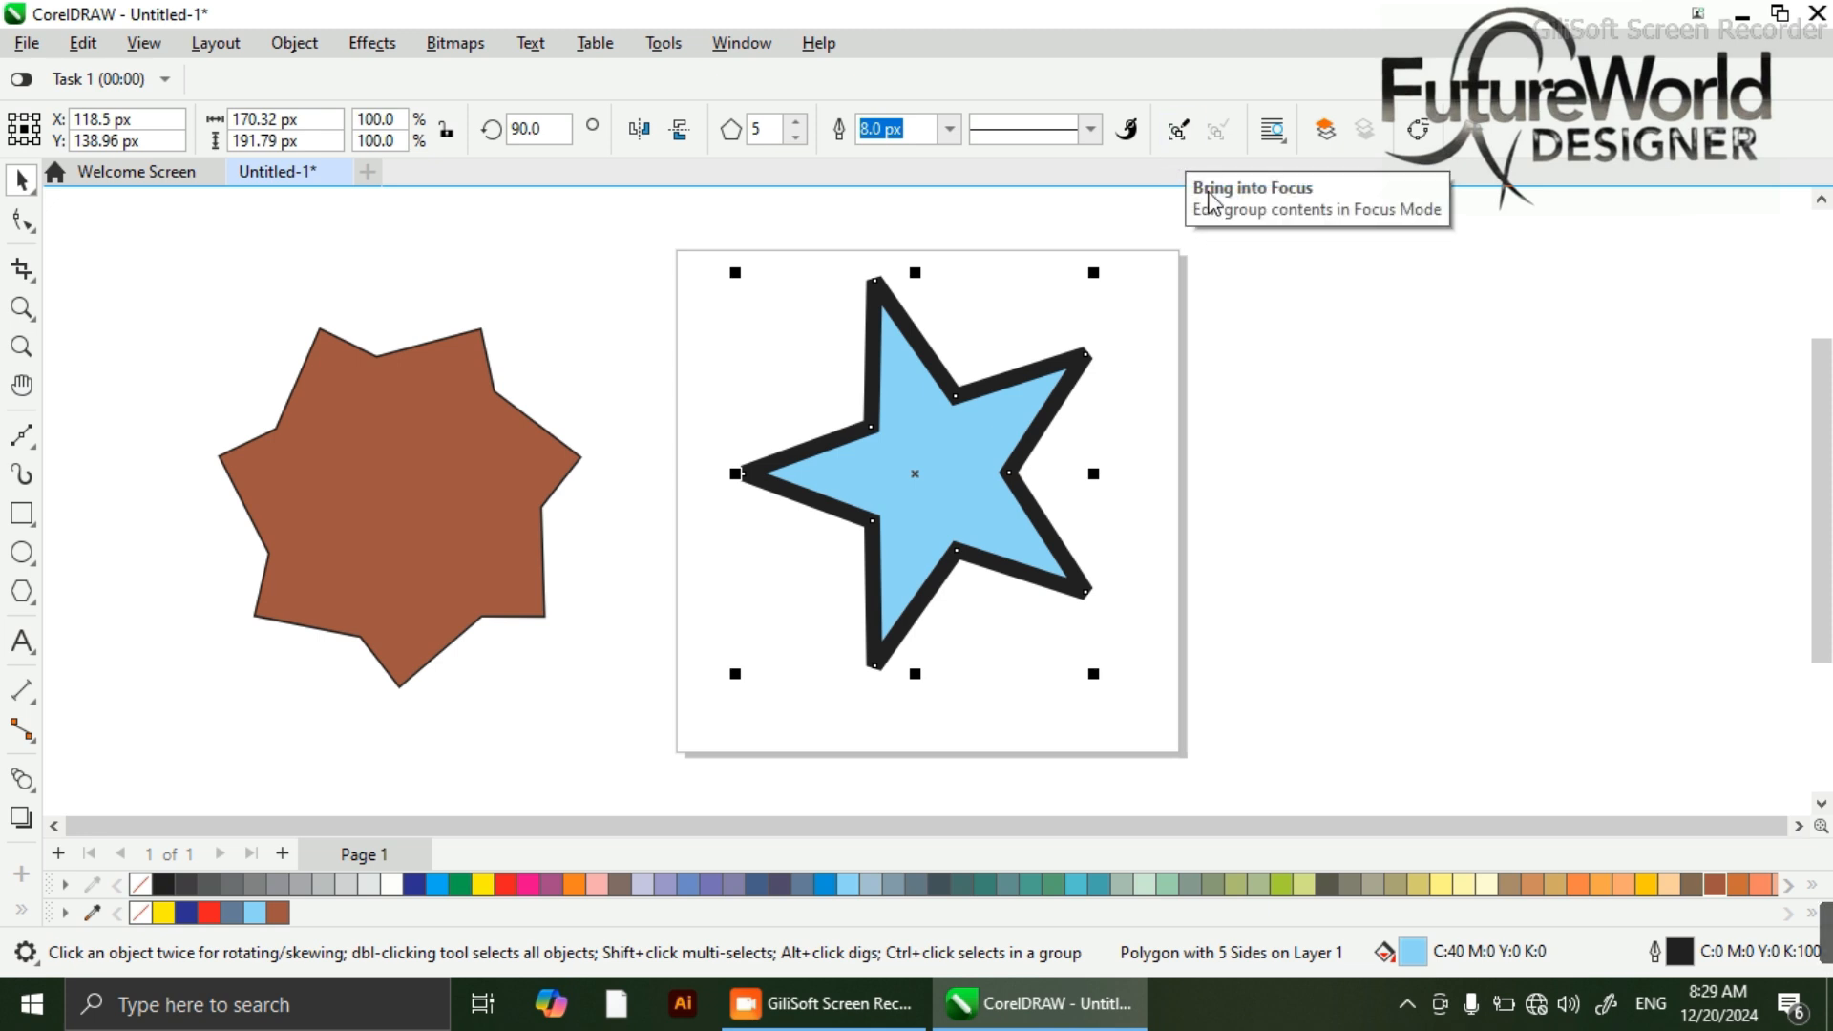
# - Lay the brown star over the light blue star, group both and shift the group toward the page's left edge
pyautogui.click(1372, 319)
pyautogui.click(340, 409)
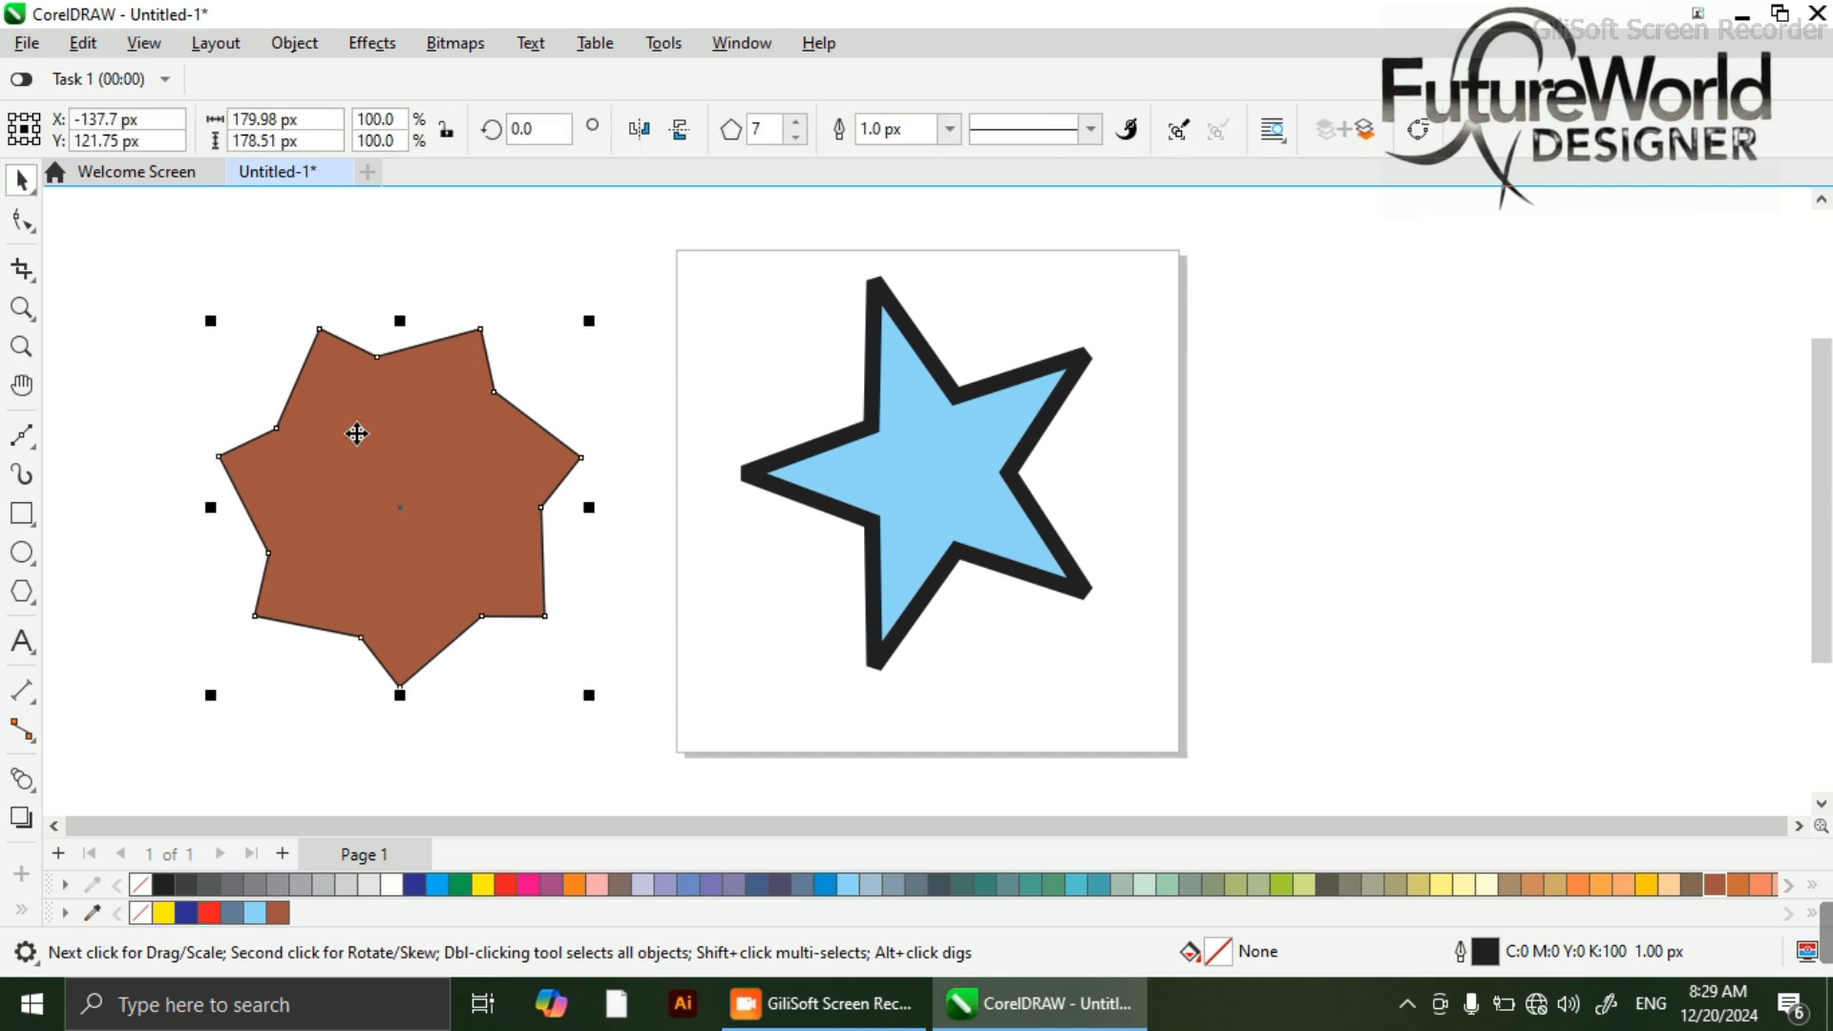
pyautogui.moveTo(405, 513); pyautogui.dragTo(1201, 712)
pyautogui.click(659, 207)
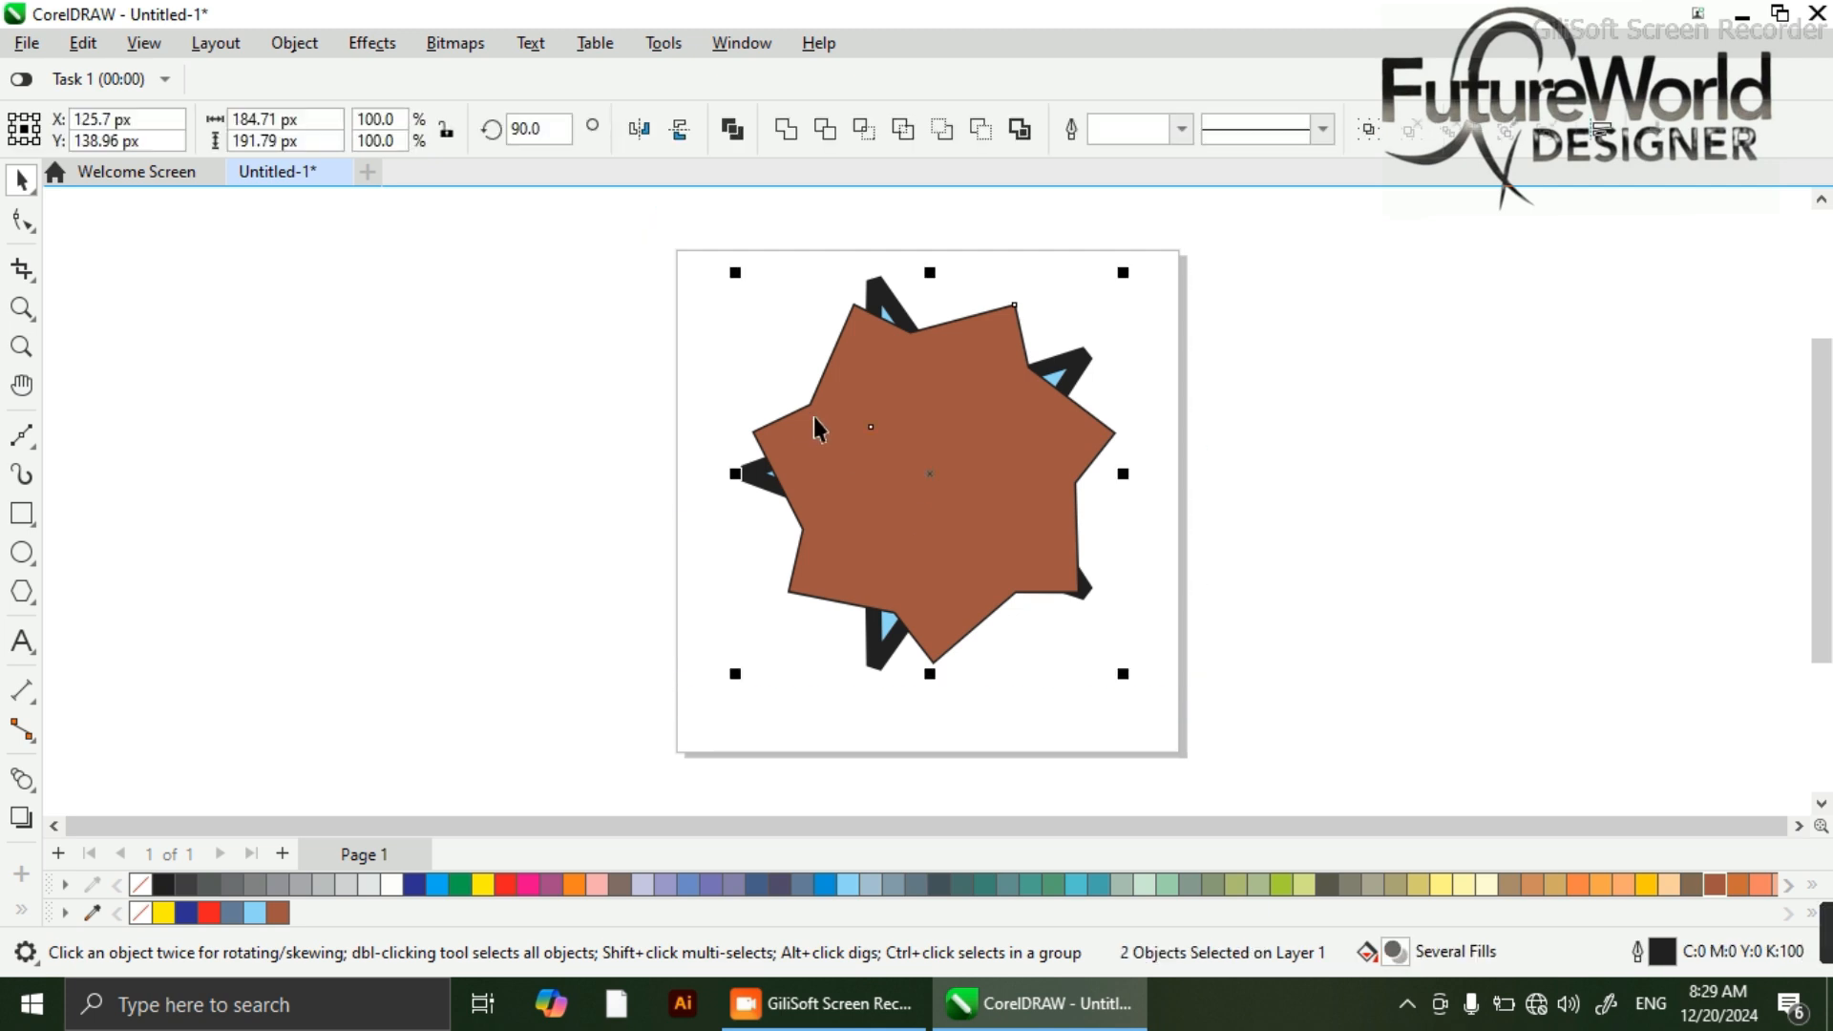
pyautogui.hotkey('ctrl', 'g')
pyautogui.moveTo(925, 480)
pyautogui.mouseDown()
pyautogui.moveTo(1112, 484)
pyautogui.moveTo(776, 485)
pyautogui.moveTo(904, 491)
pyautogui.mouseUp()
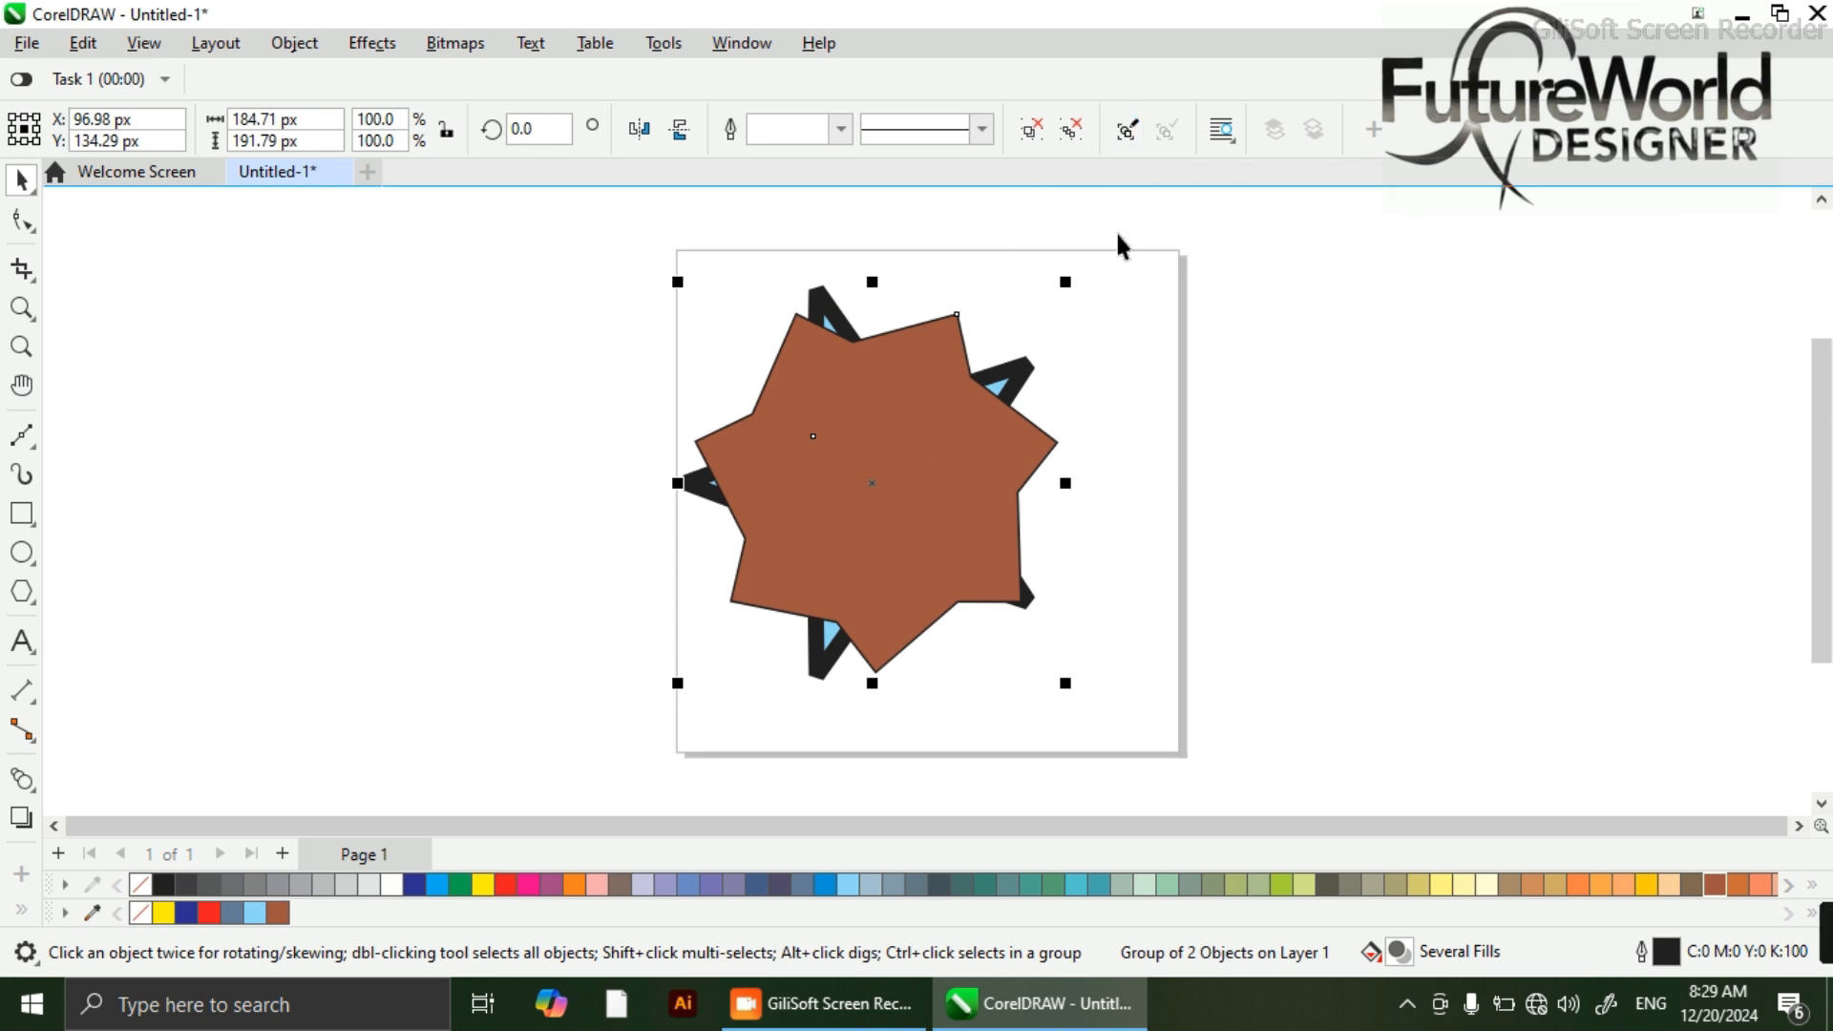
# - Bring the group into focus, scale the brown star to about 79.3% and center it over the light blue star
pyautogui.click(1128, 131)
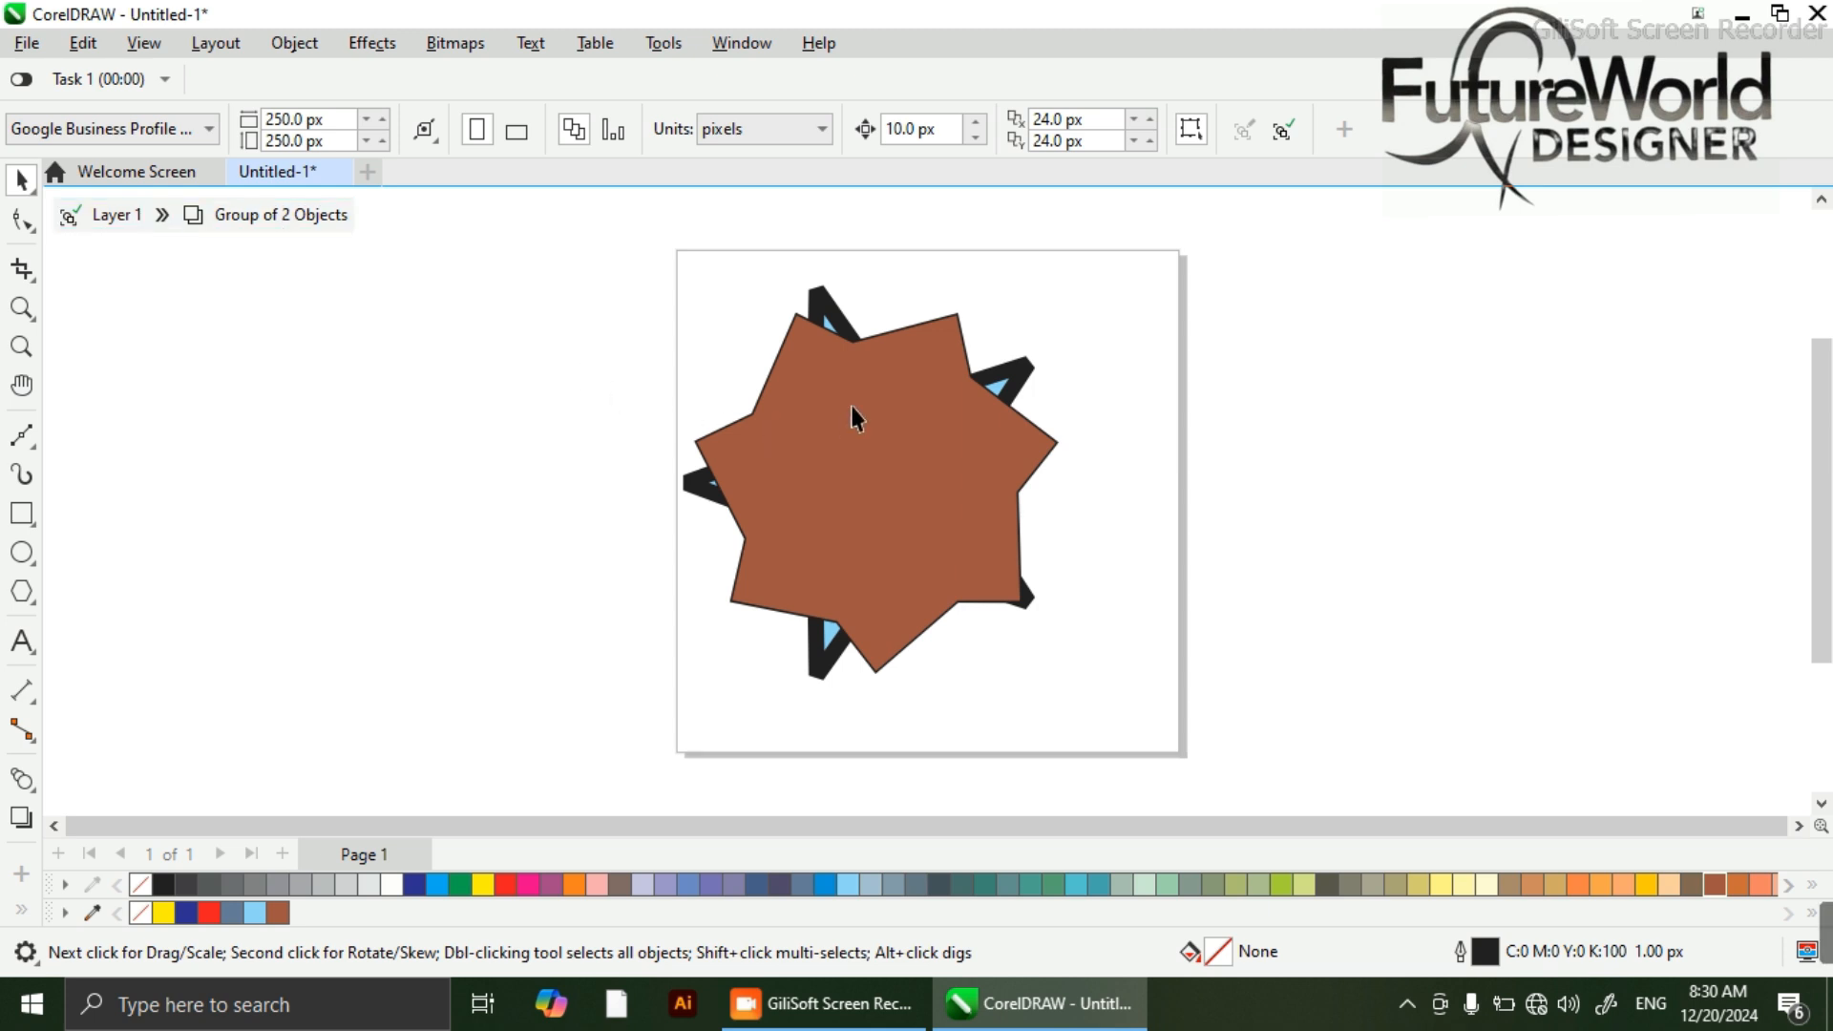
pyautogui.click(862, 500)
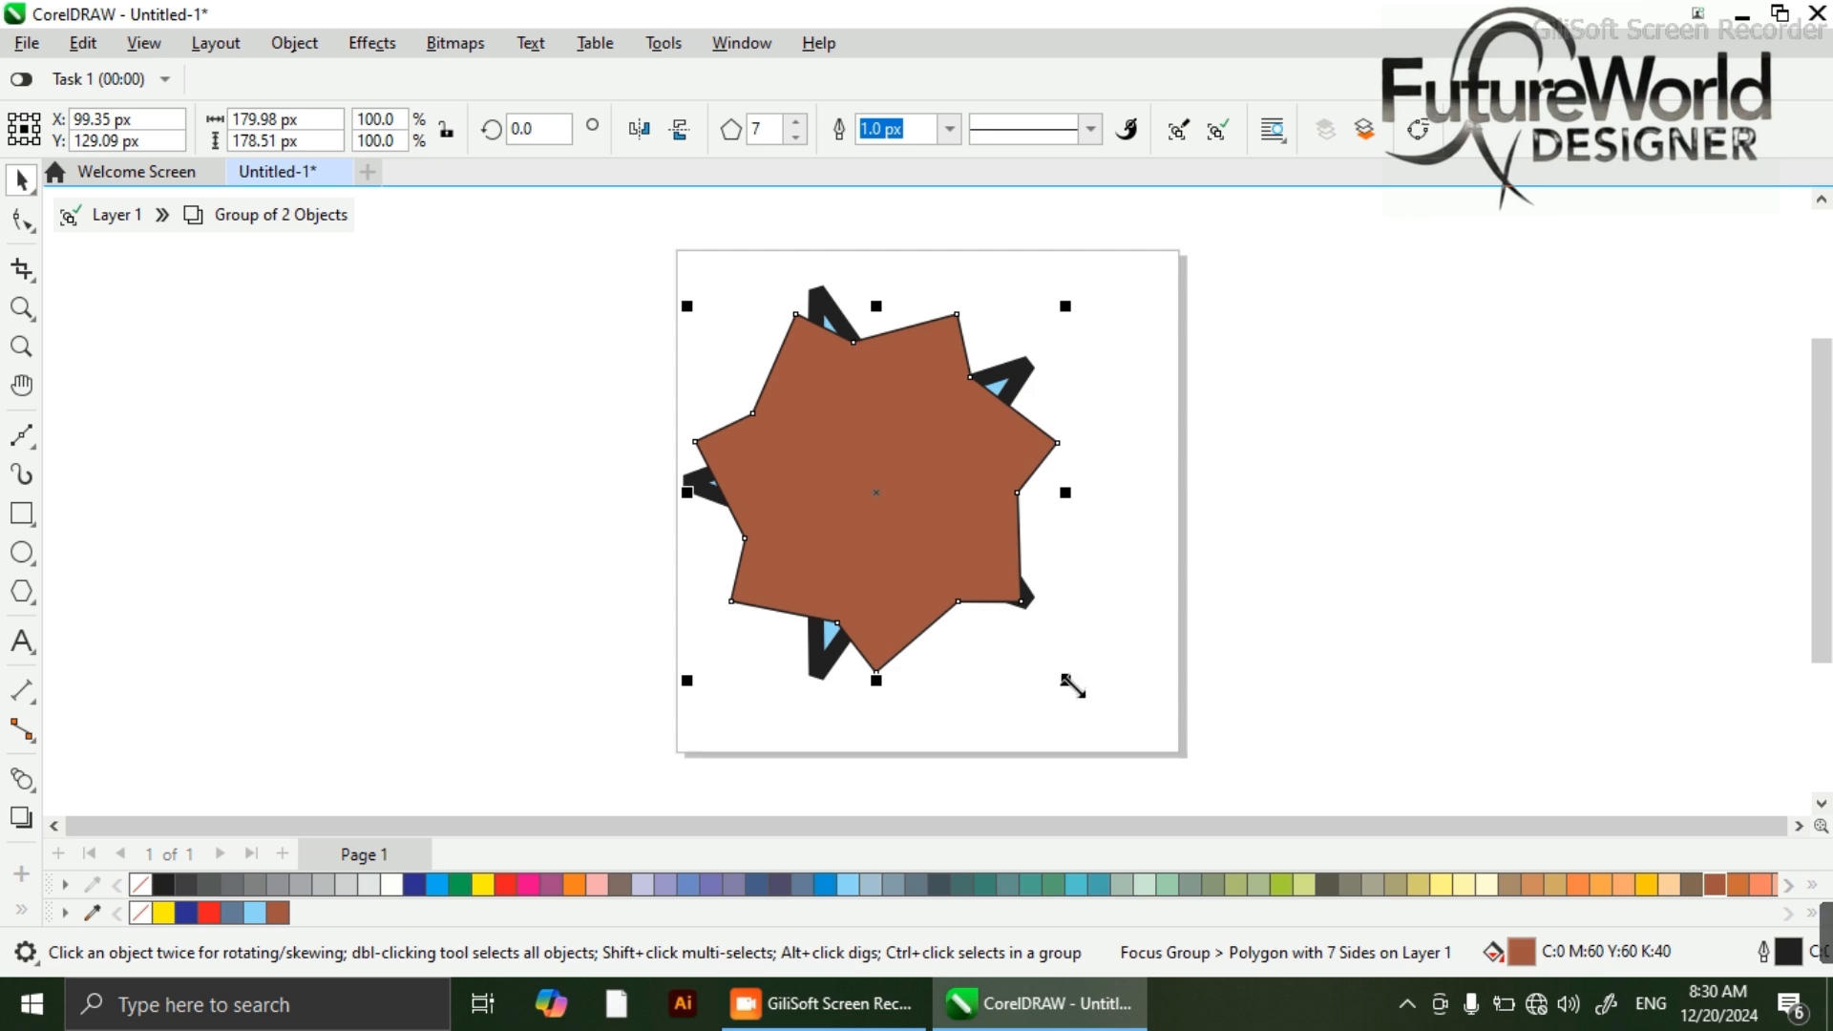
pyautogui.moveTo(1066, 680); pyautogui.dragTo(993, 621)
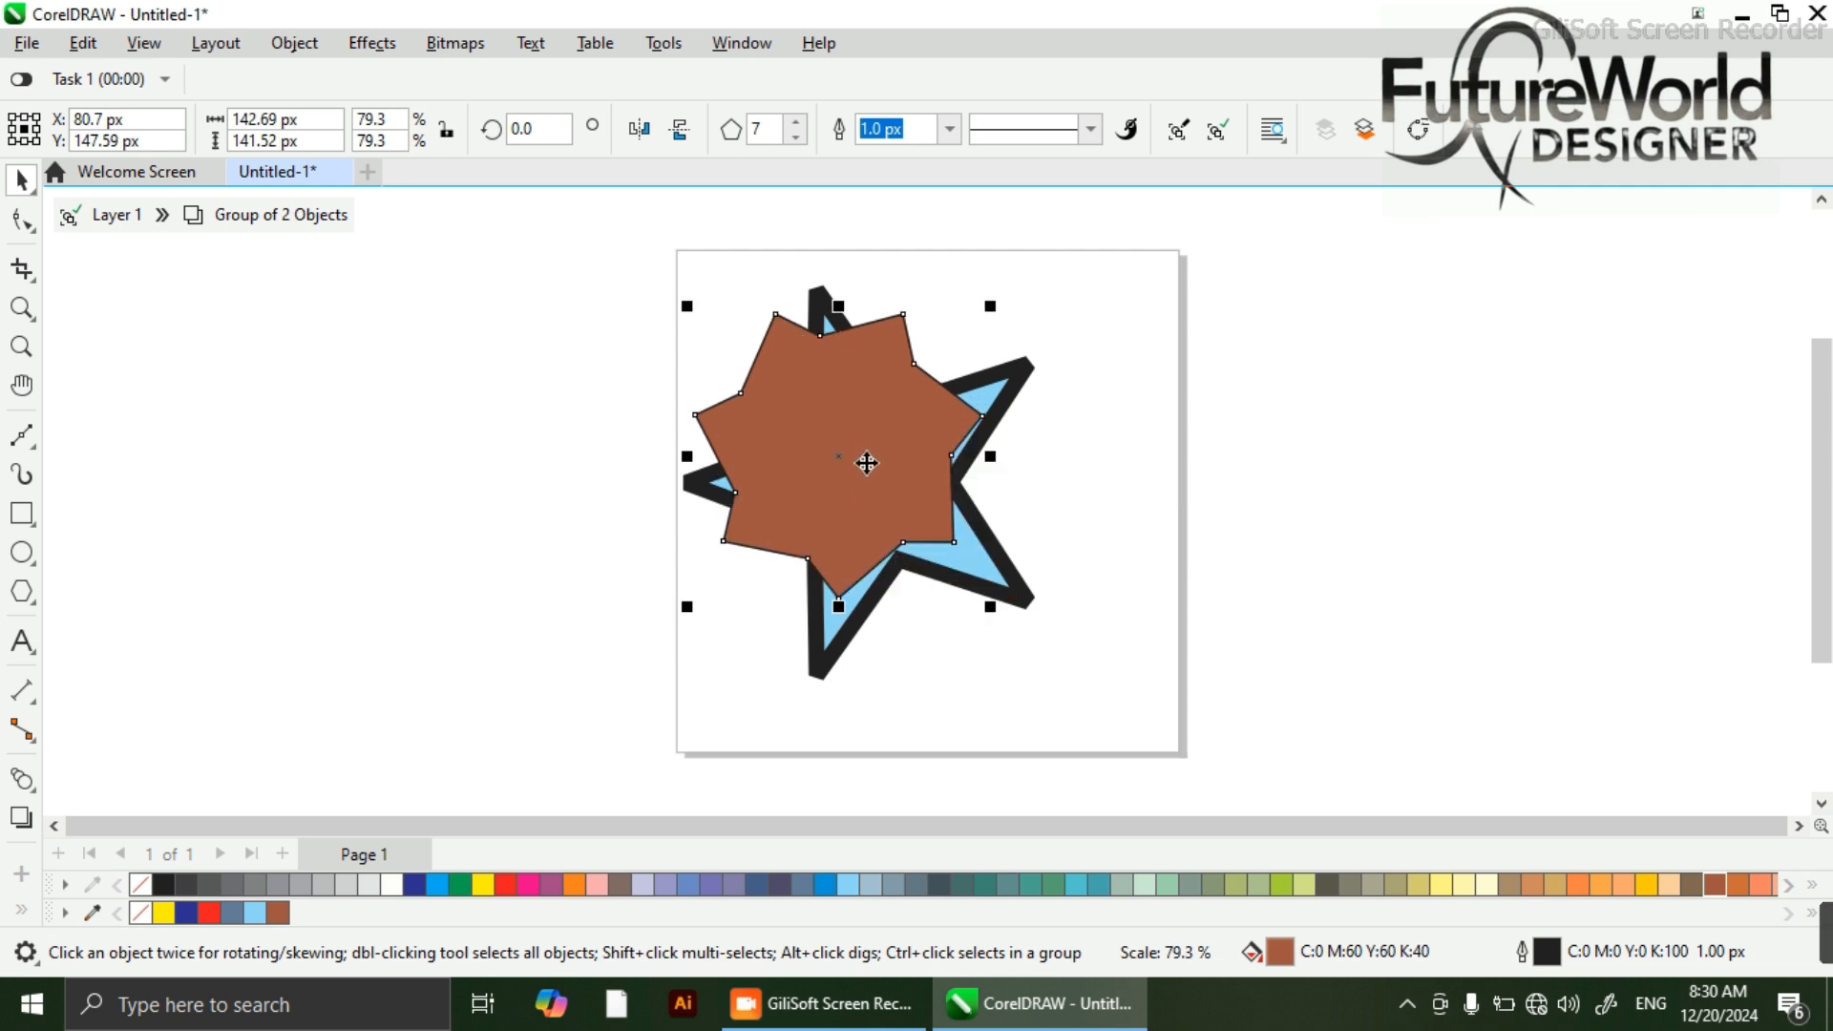
pyautogui.moveTo(839, 426); pyautogui.dragTo(881, 462)
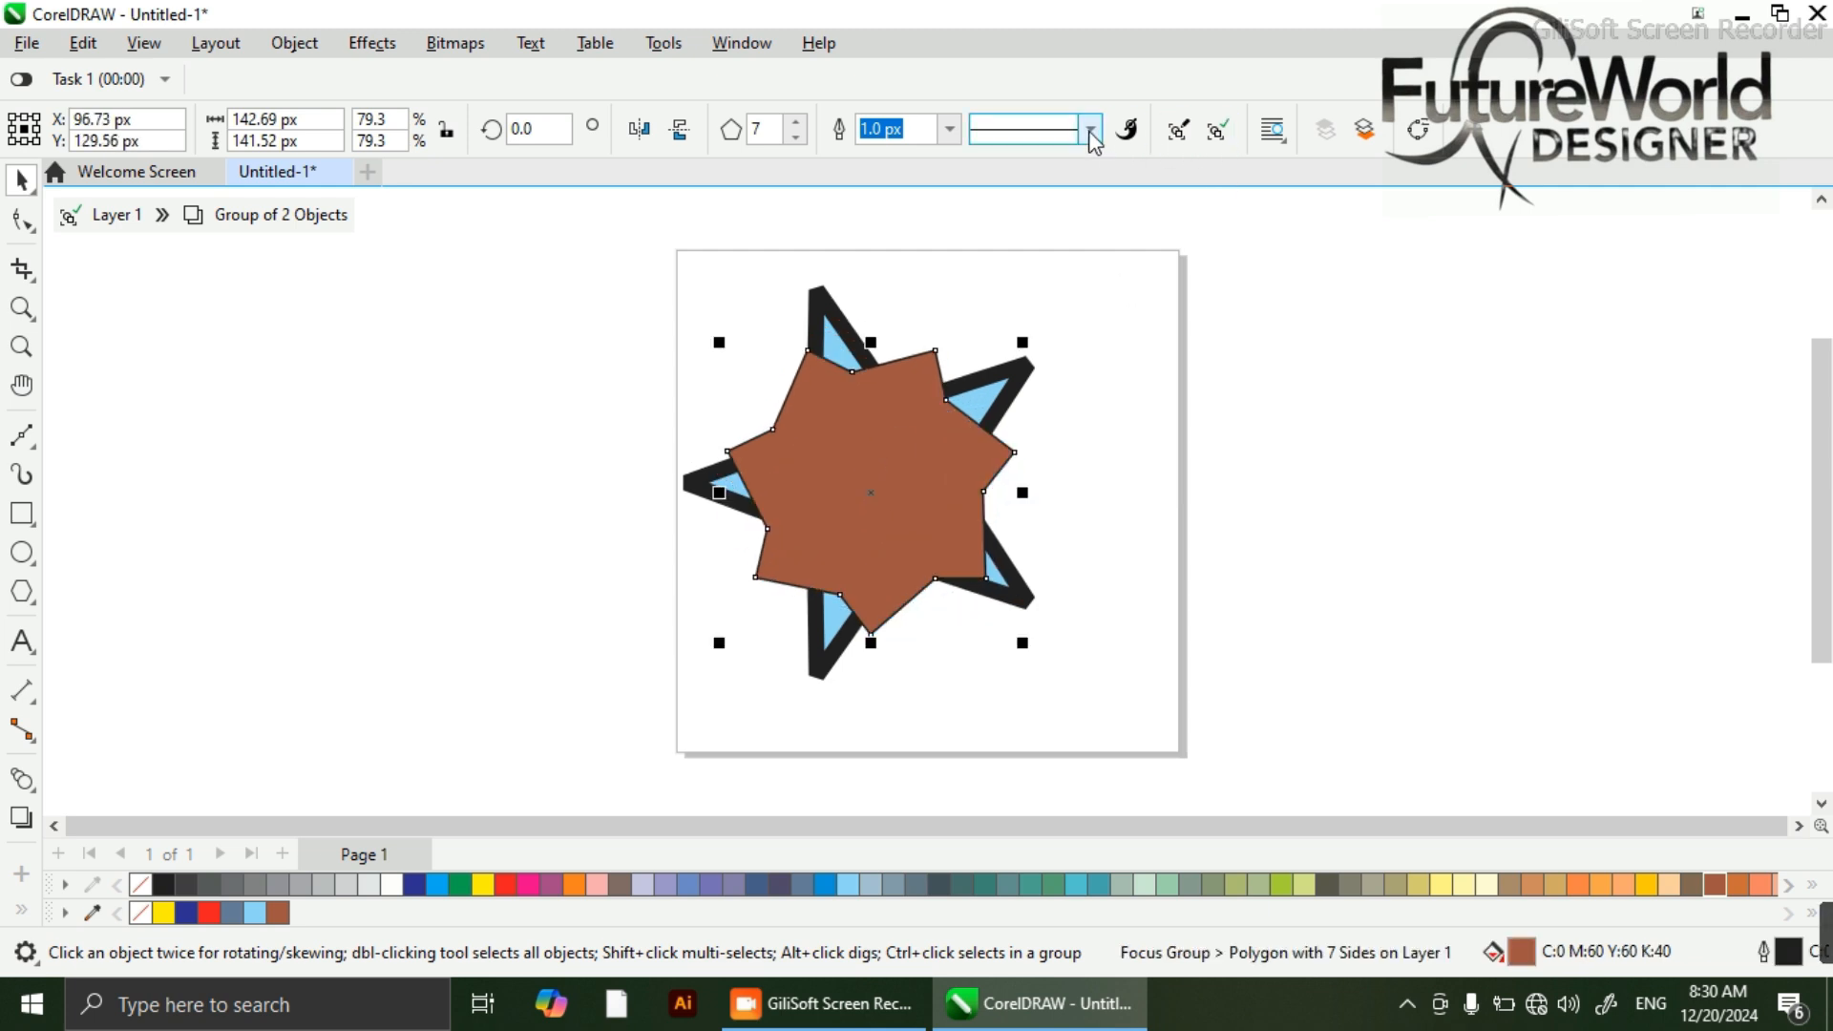
# - Set the brown star's outline to 2 px with a fine dotted line style and return from focus to Layer 1
pyautogui.click(954, 131)
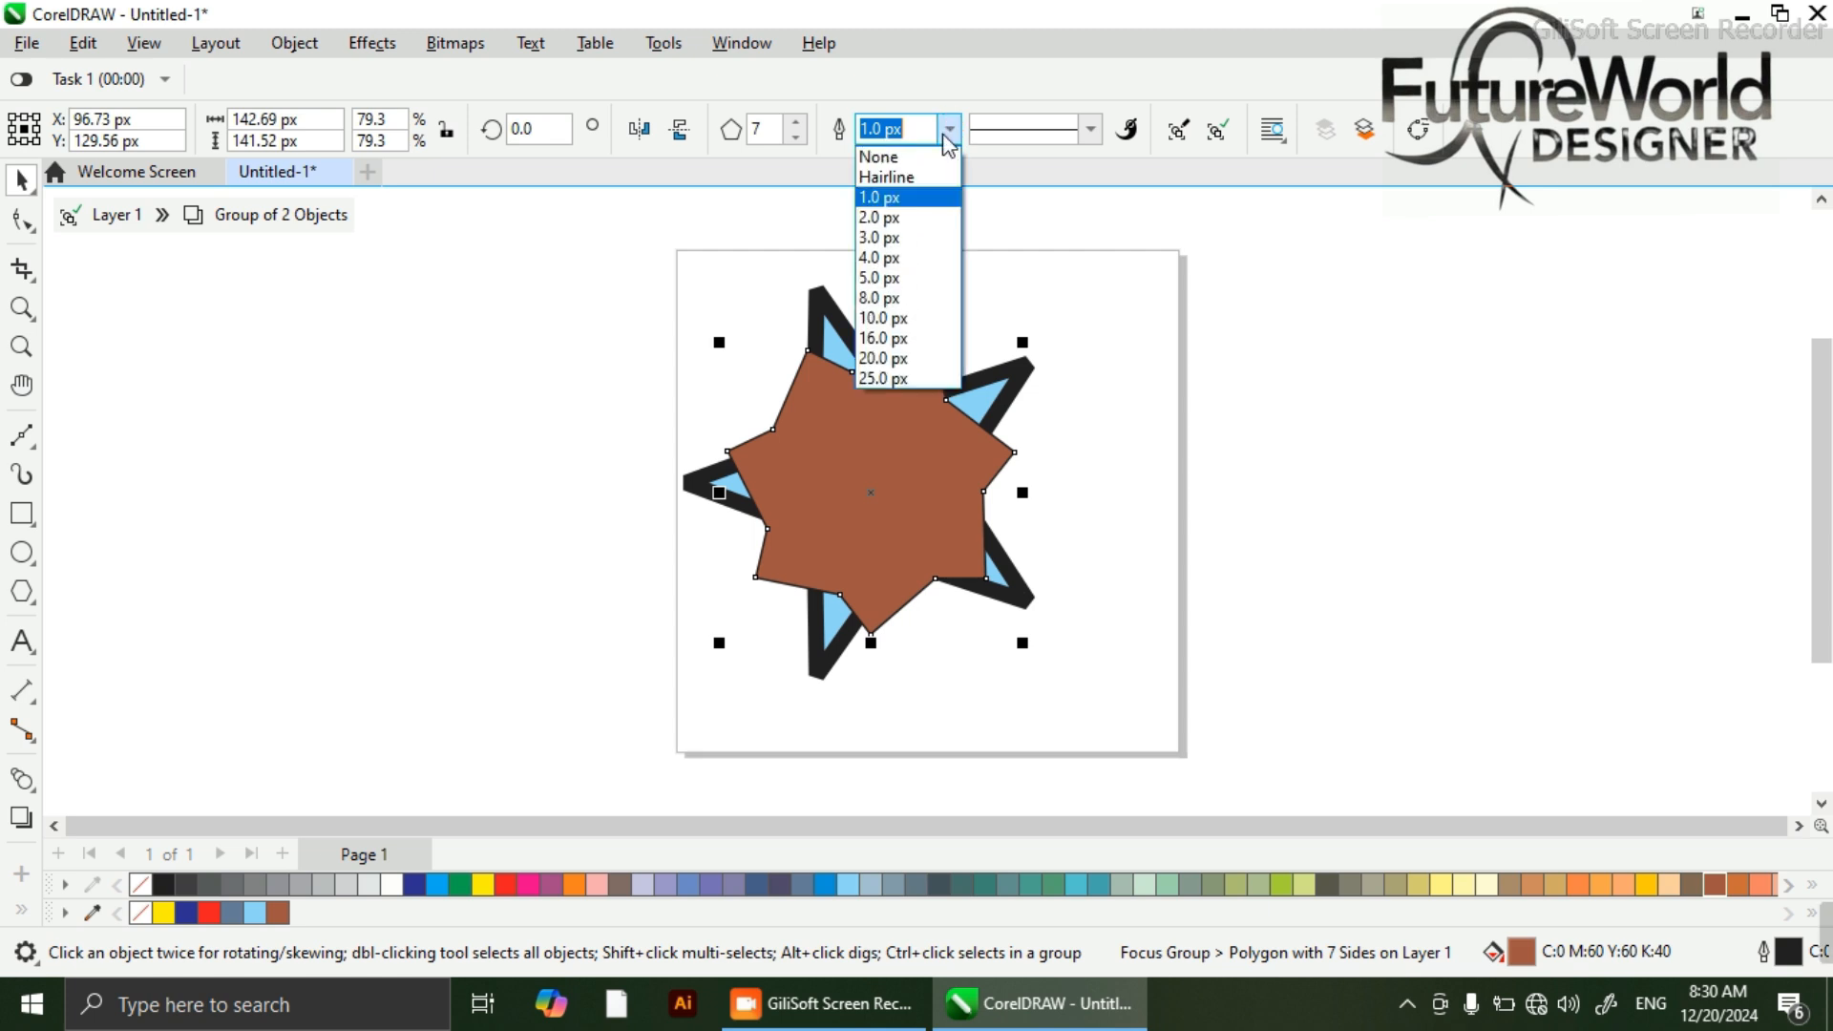
pyautogui.click(914, 208)
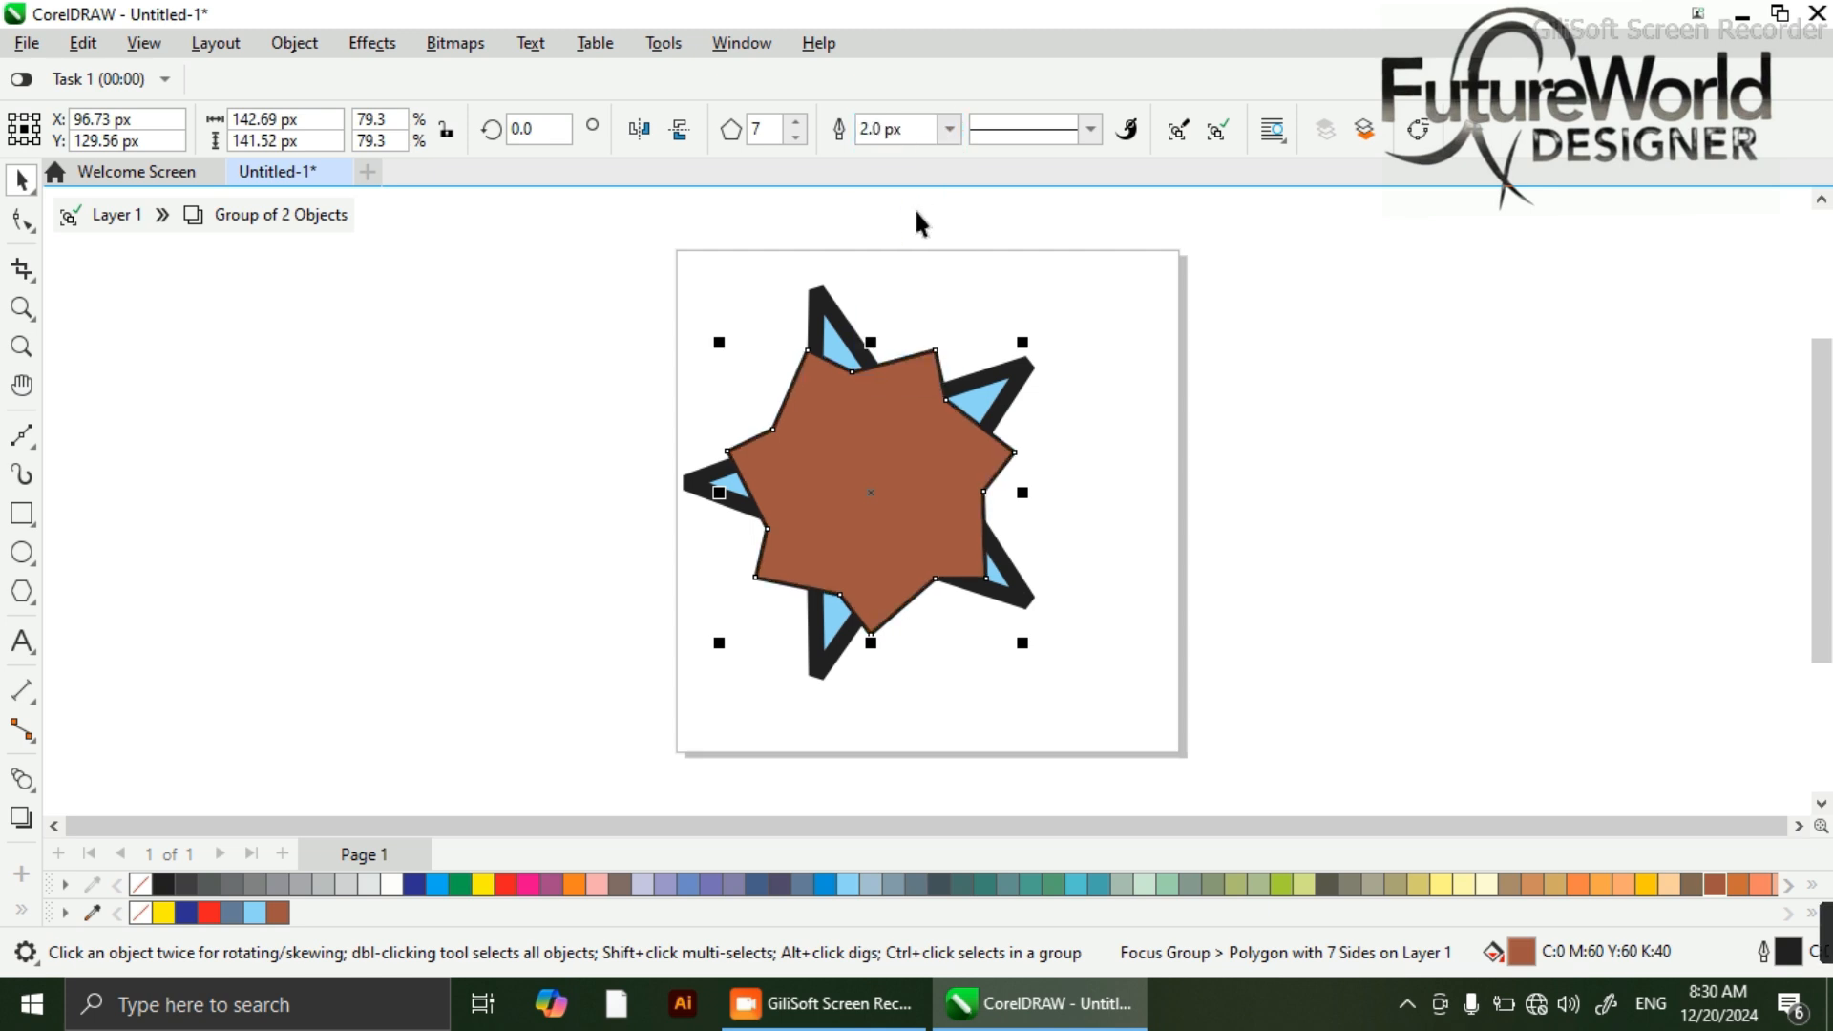
pyautogui.click(1094, 130)
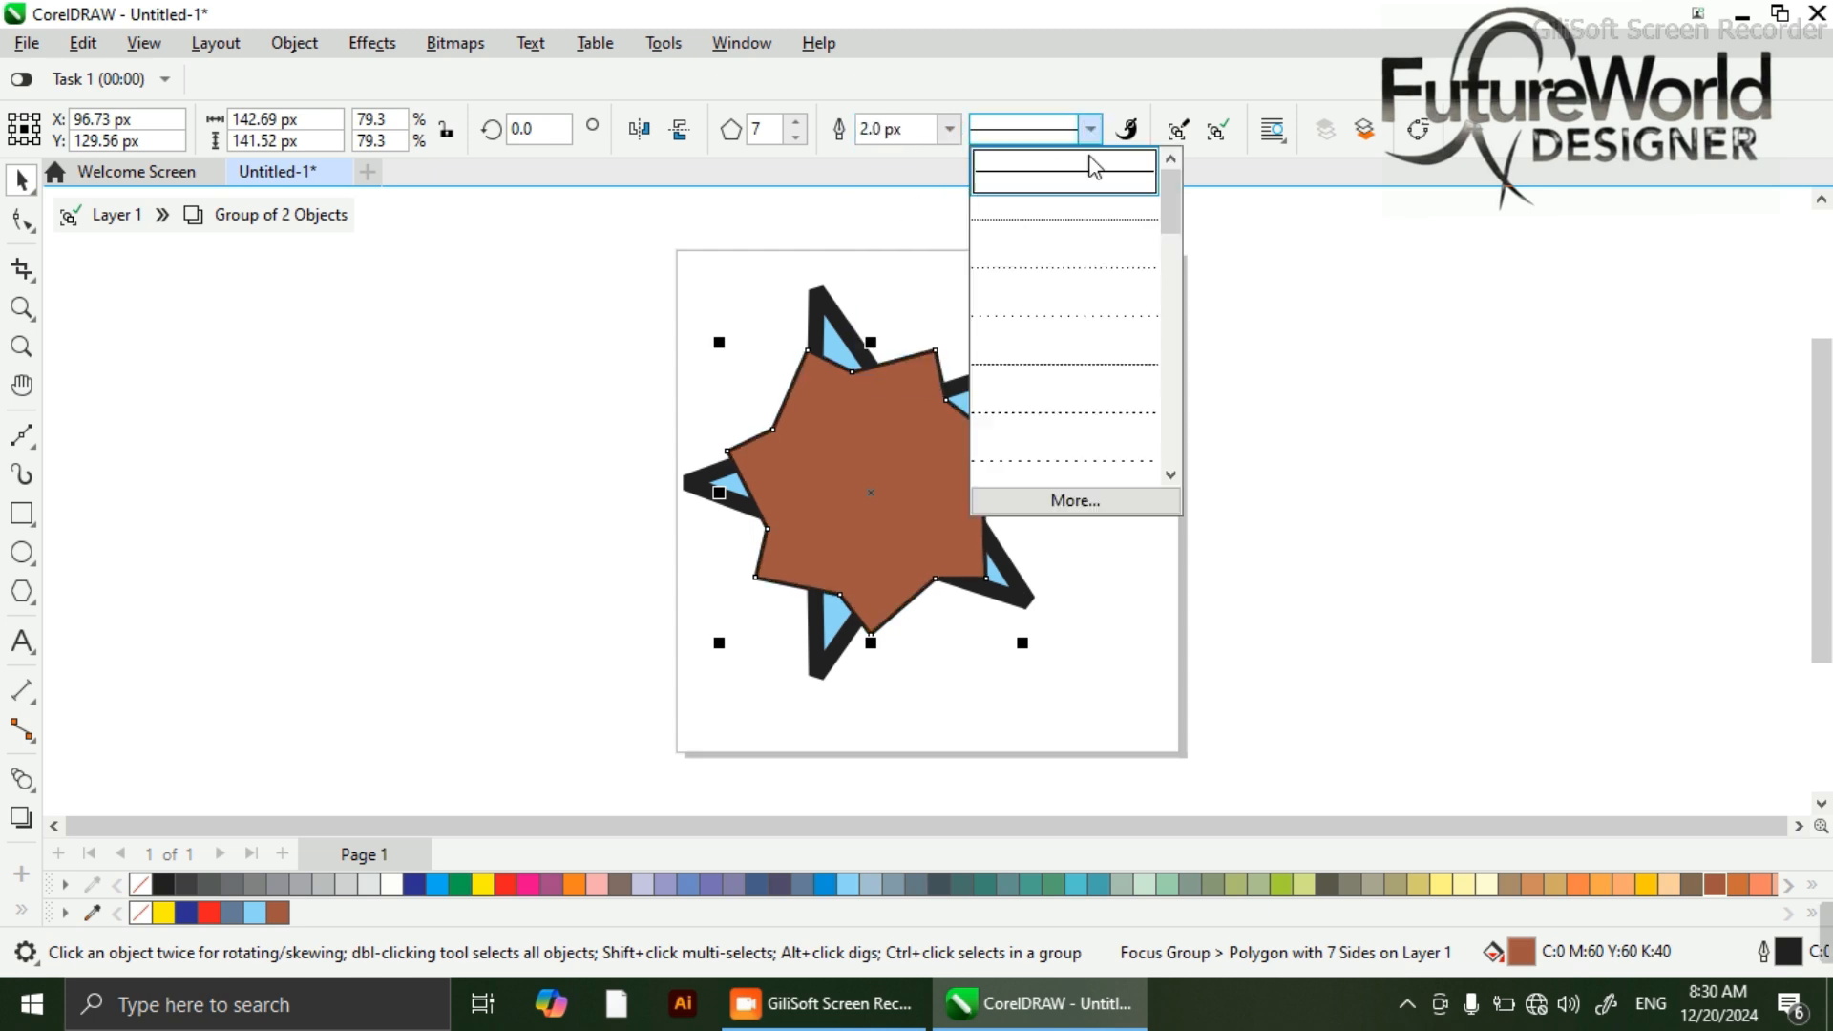
pyautogui.click(1090, 218)
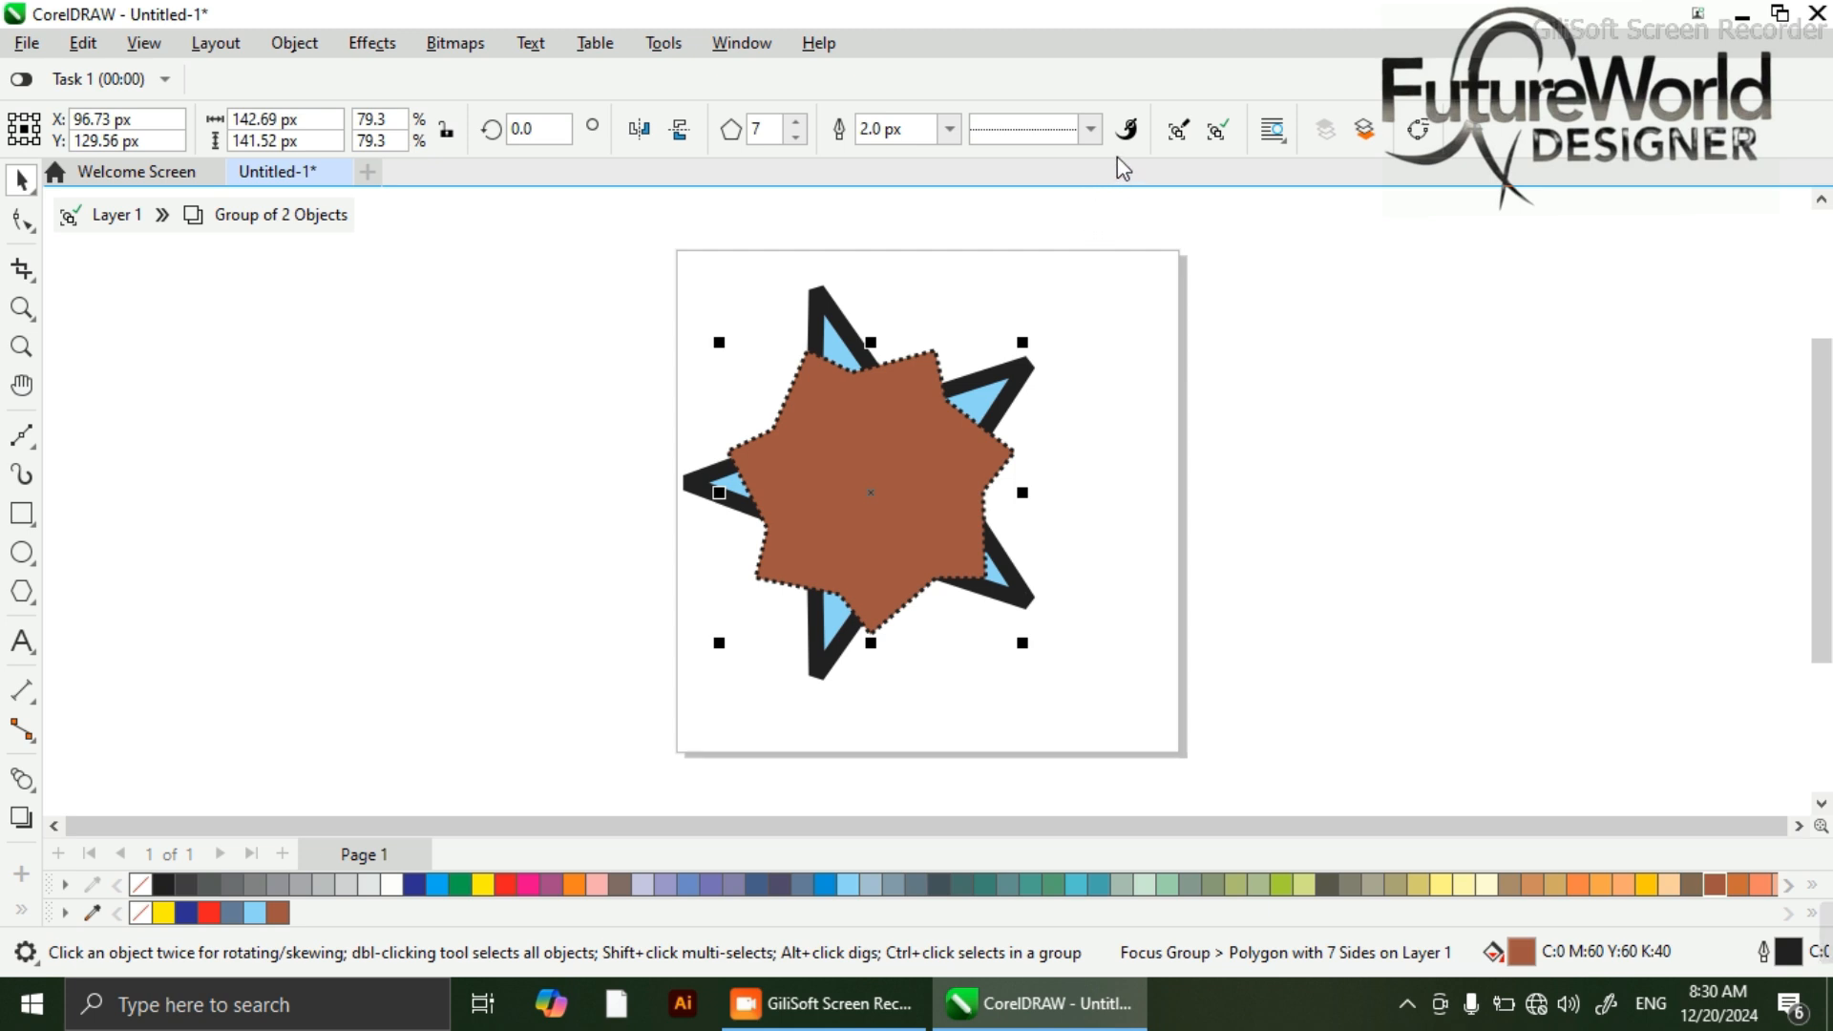
pyautogui.click(118, 217)
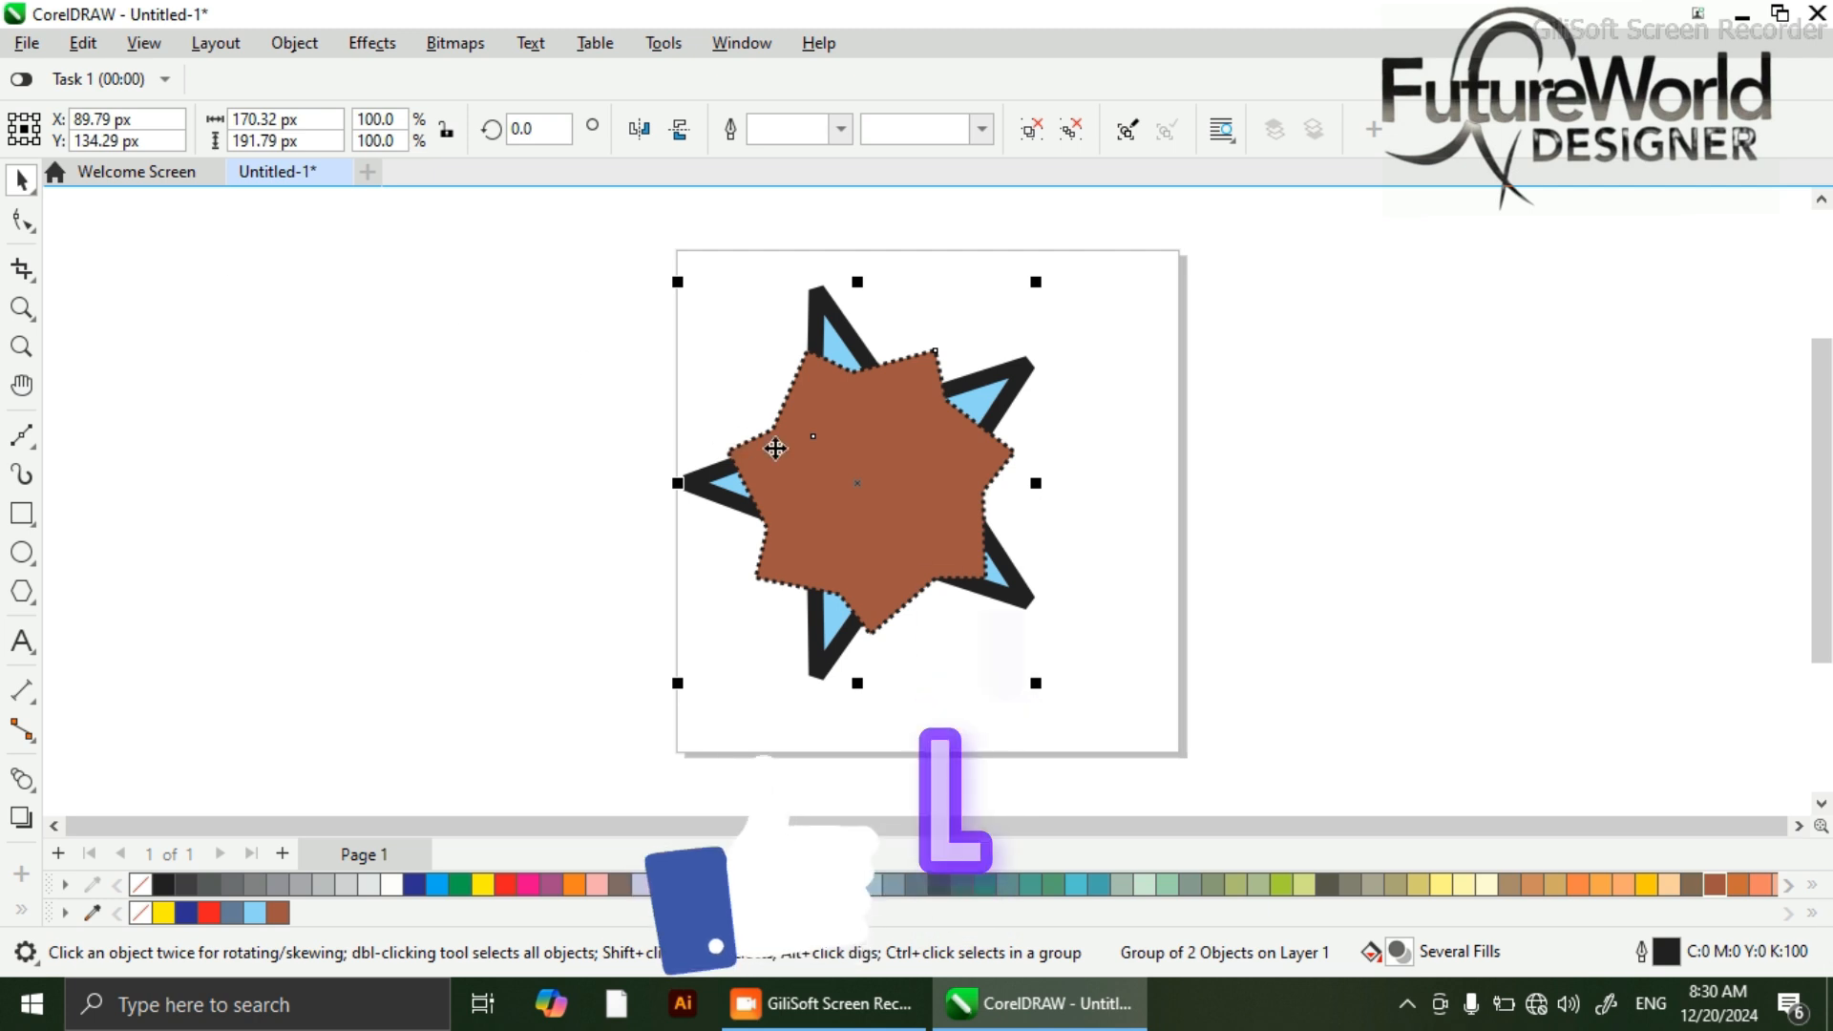
# - Move the grouped stars around the page as one object, return them to the page's left edge and deselect them
pyautogui.moveTo(848, 487); pyautogui.dragTo(933, 491)
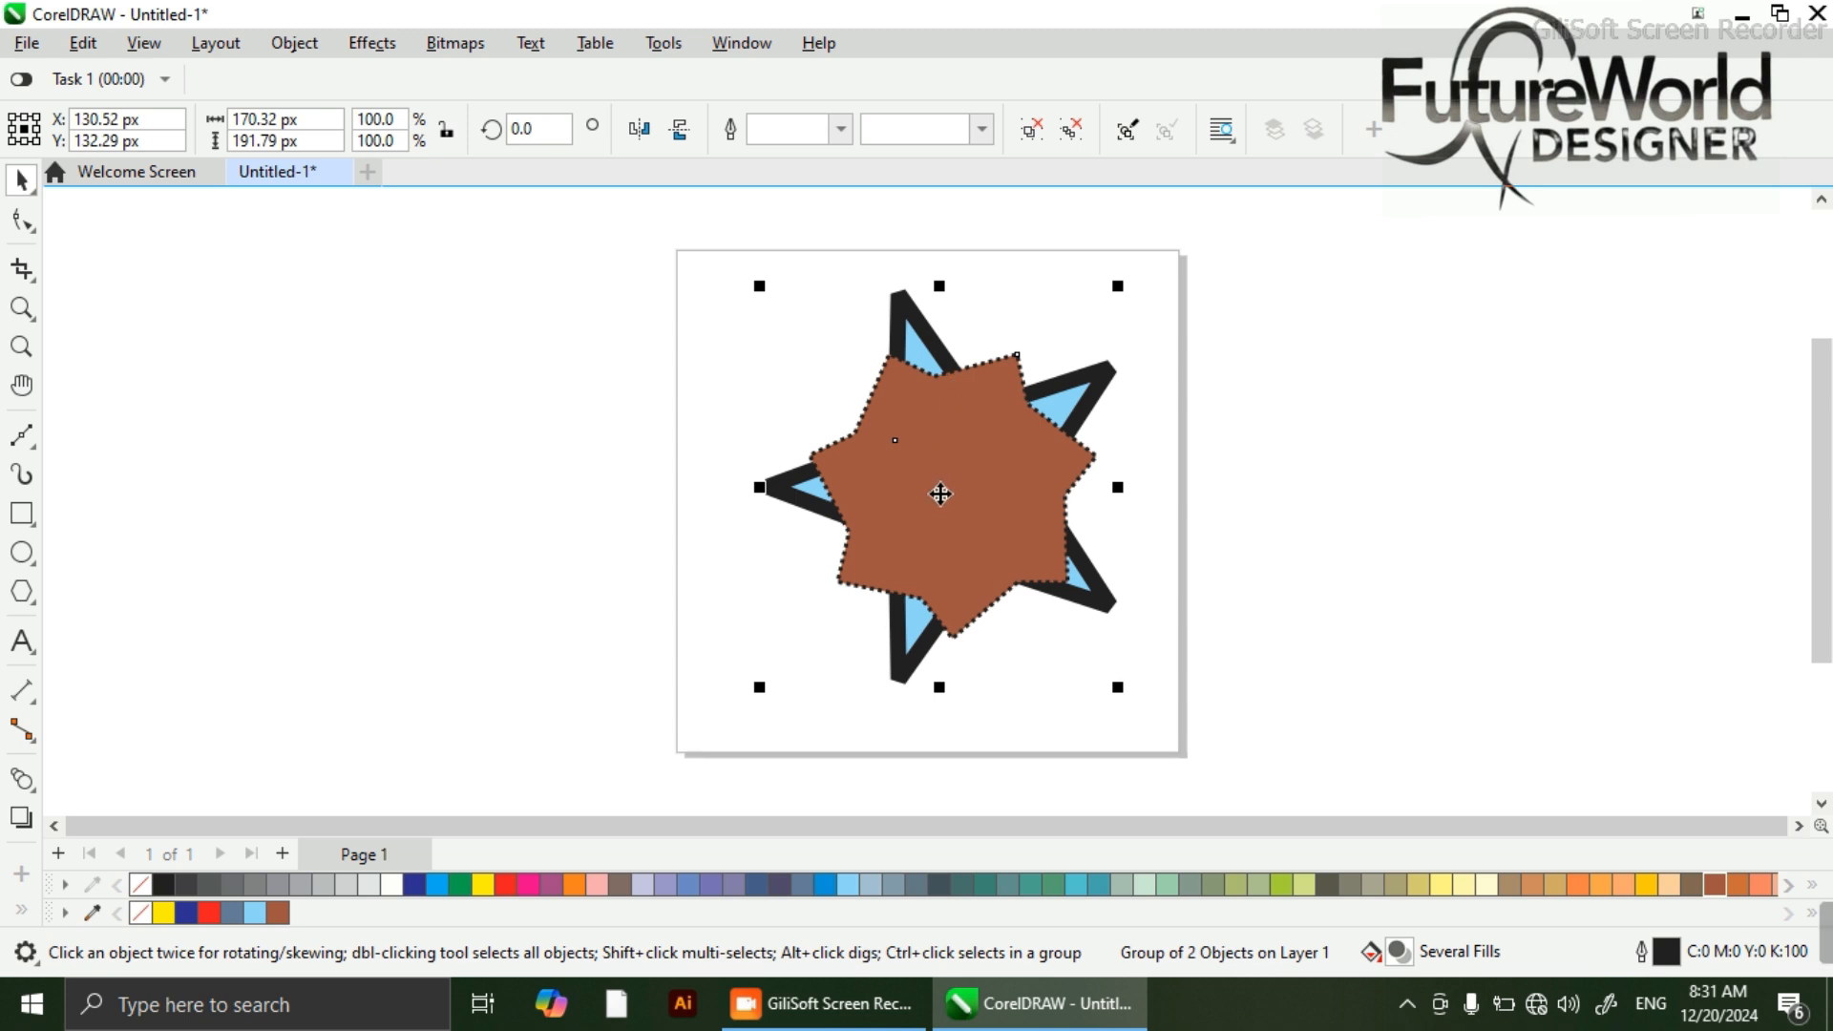
pyautogui.moveTo(942, 496); pyautogui.dragTo(937, 458)
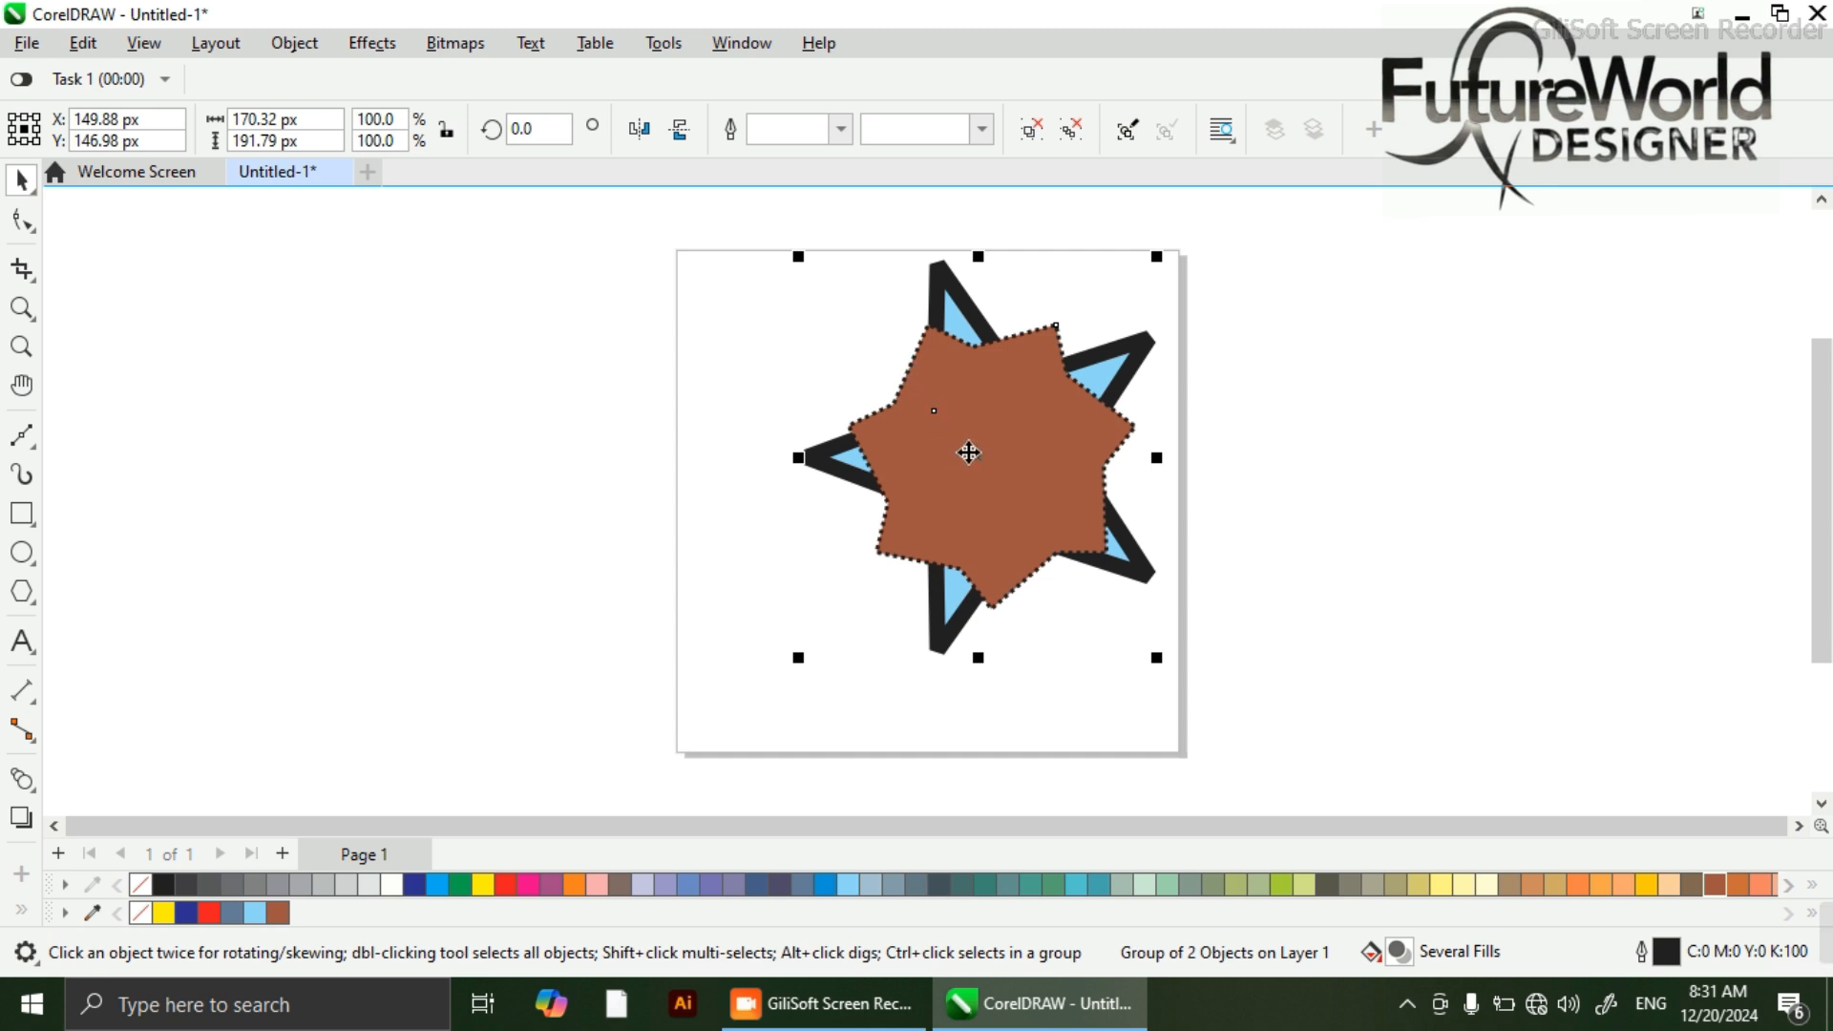
pyautogui.moveTo(969, 453); pyautogui.dragTo(852, 478)
pyautogui.click(1069, 464)
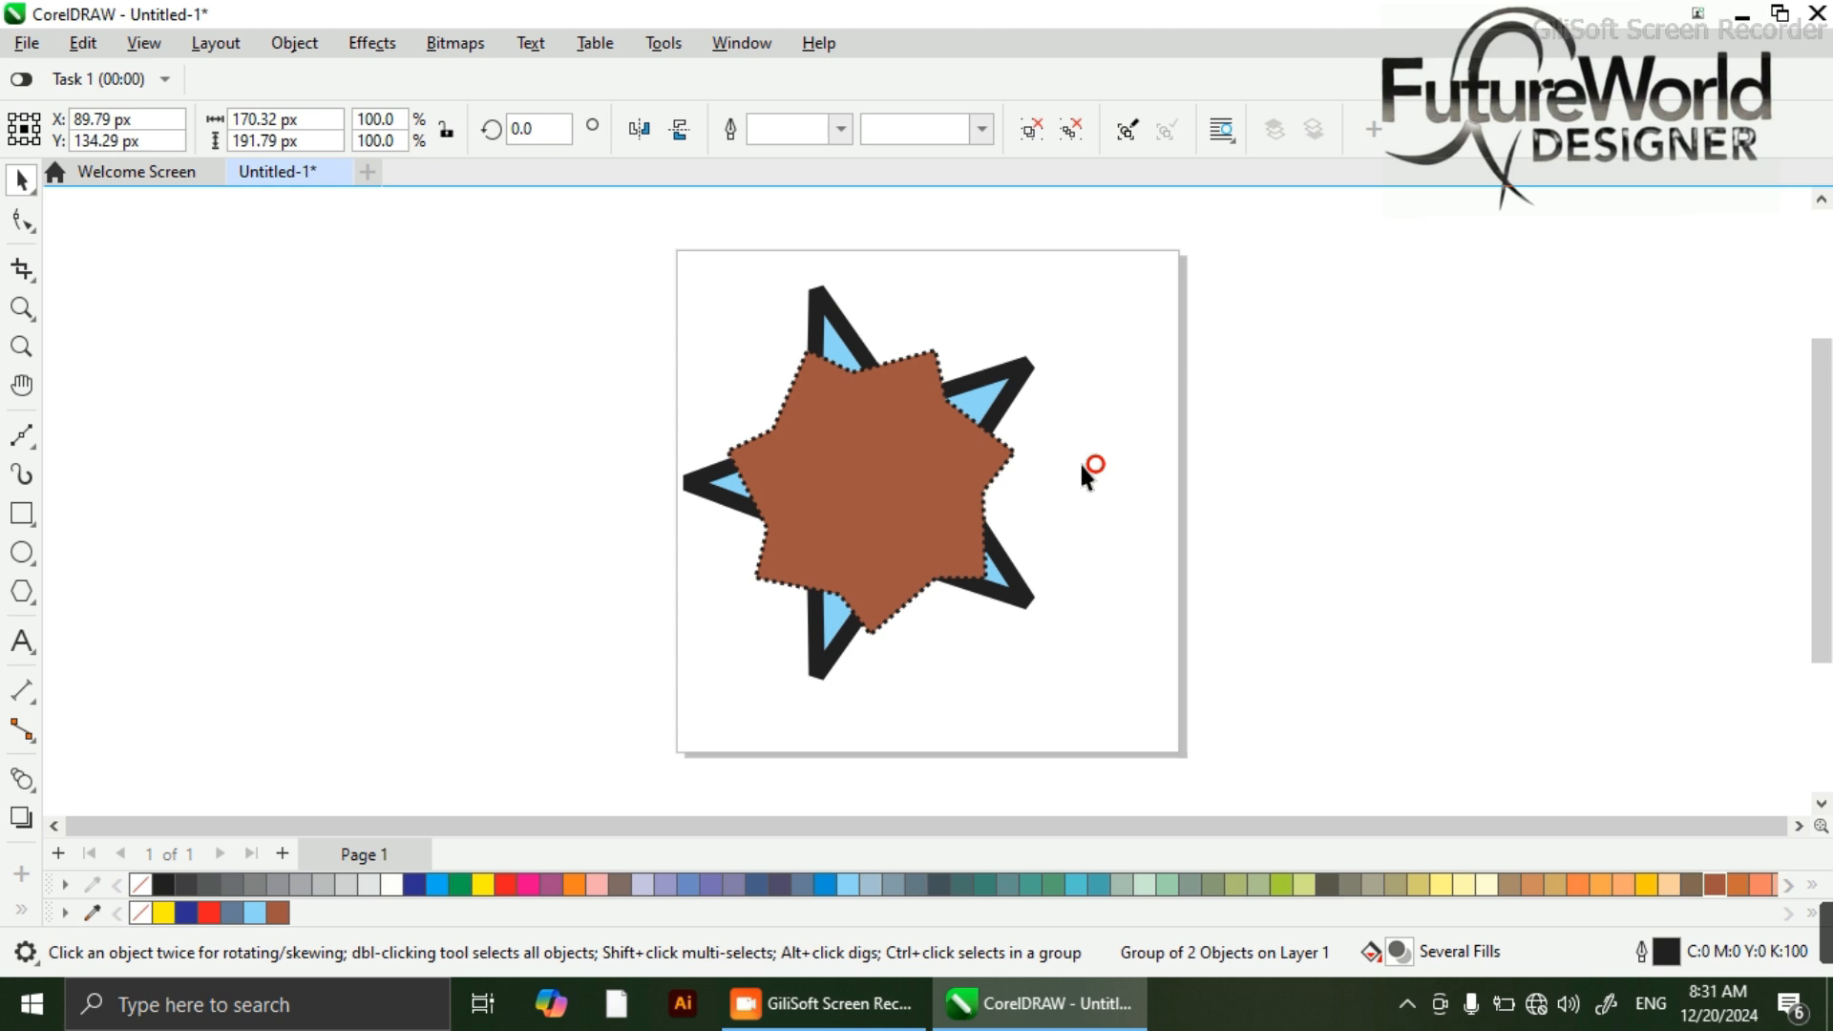
# - Ungroup all objects in the star group and move the brown star off the page to its left
pyautogui.click(851, 409)
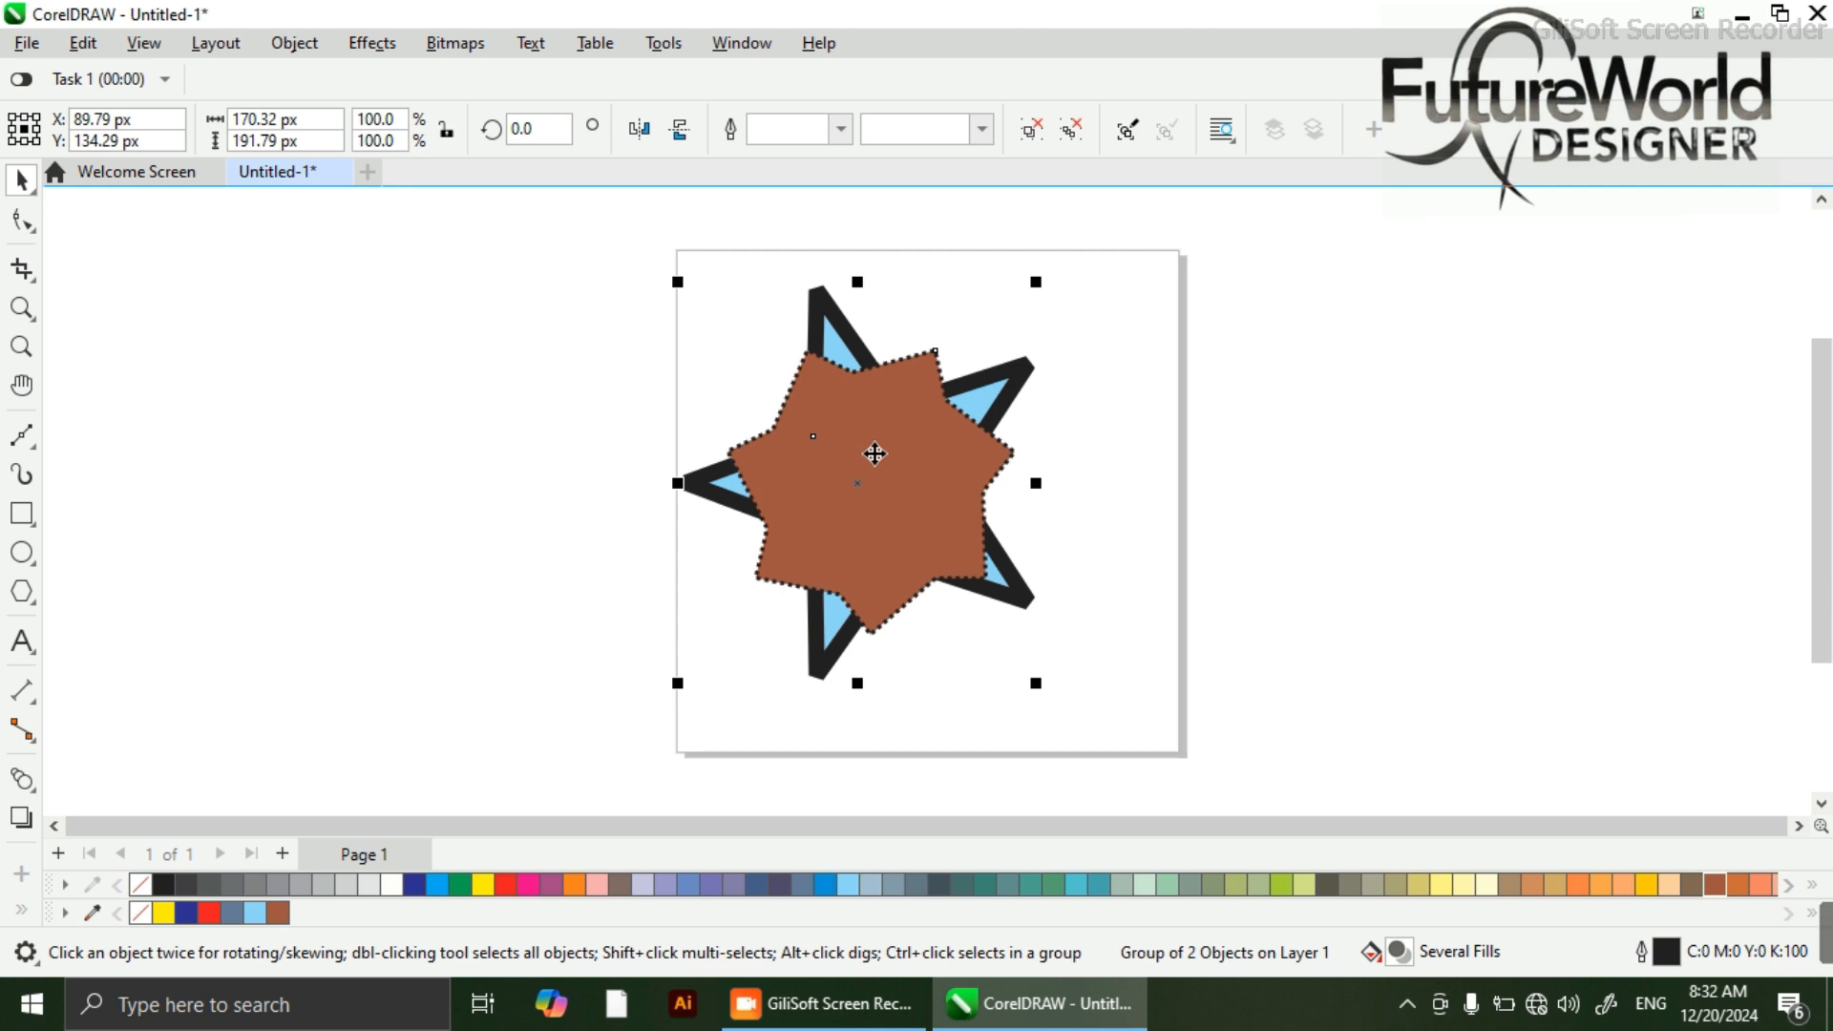
pyautogui.rightClick(875, 456)
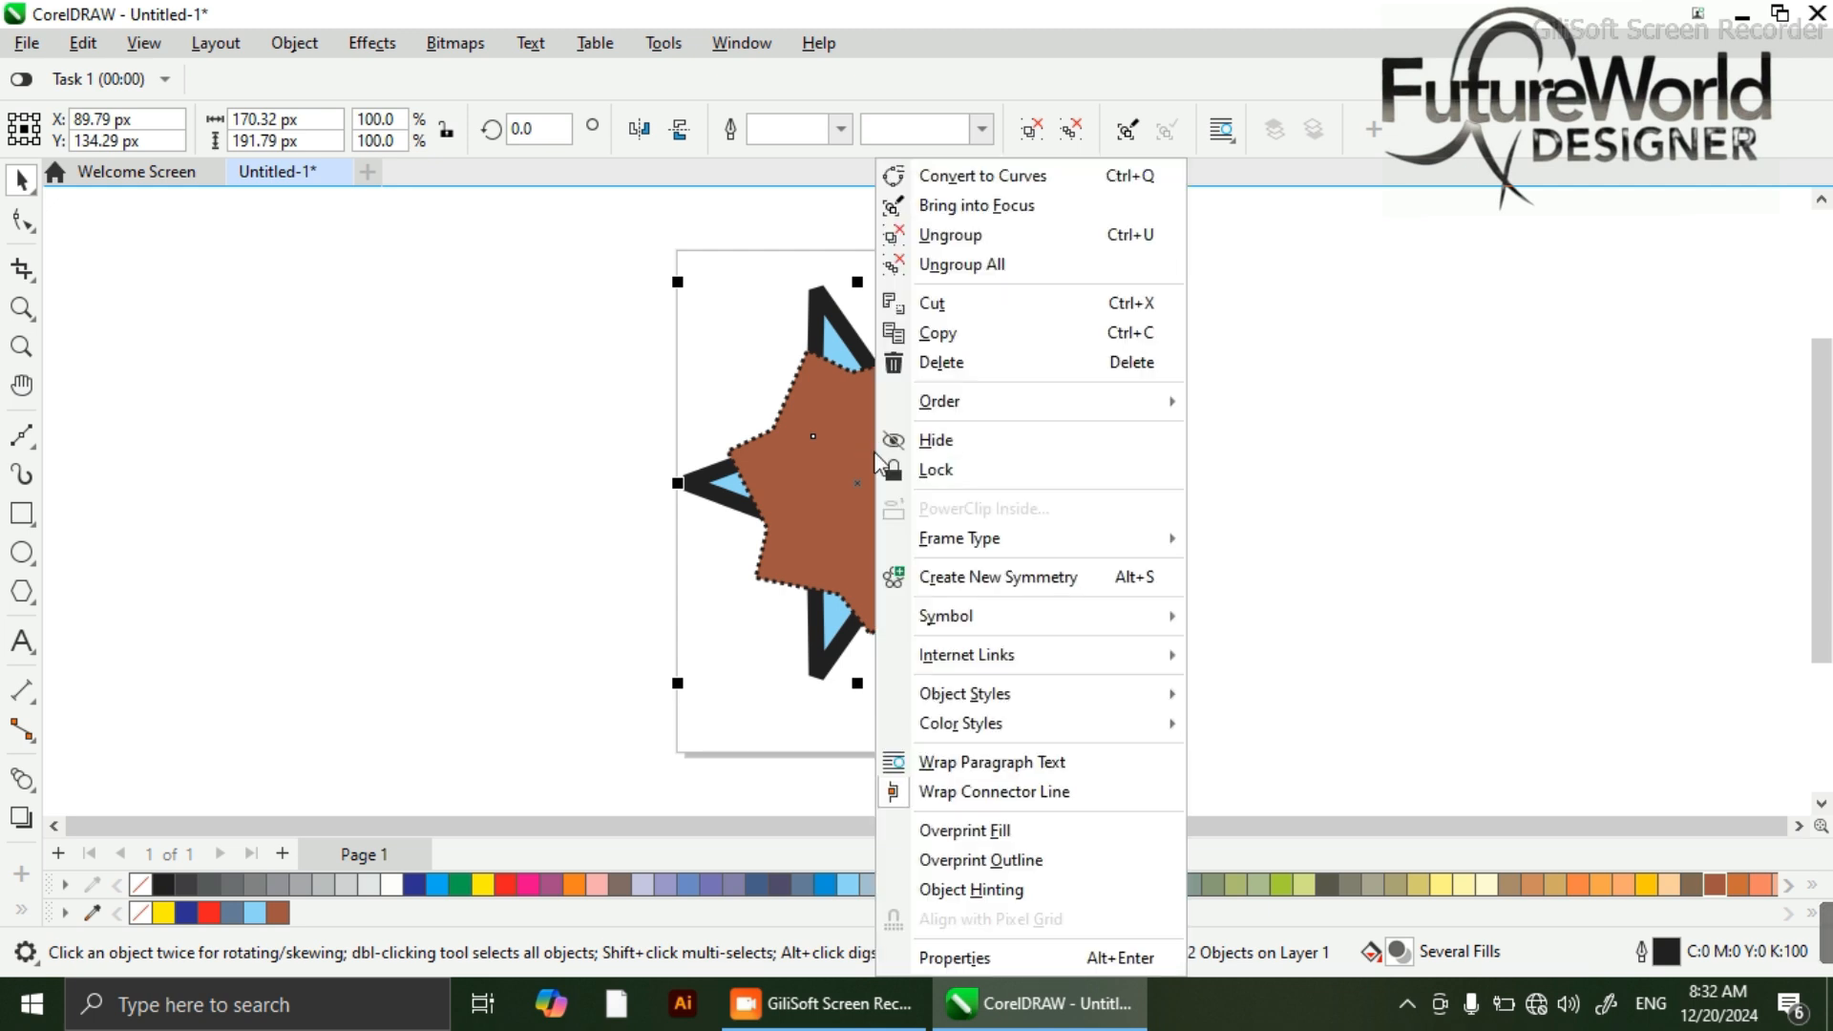
pyautogui.click(945, 267)
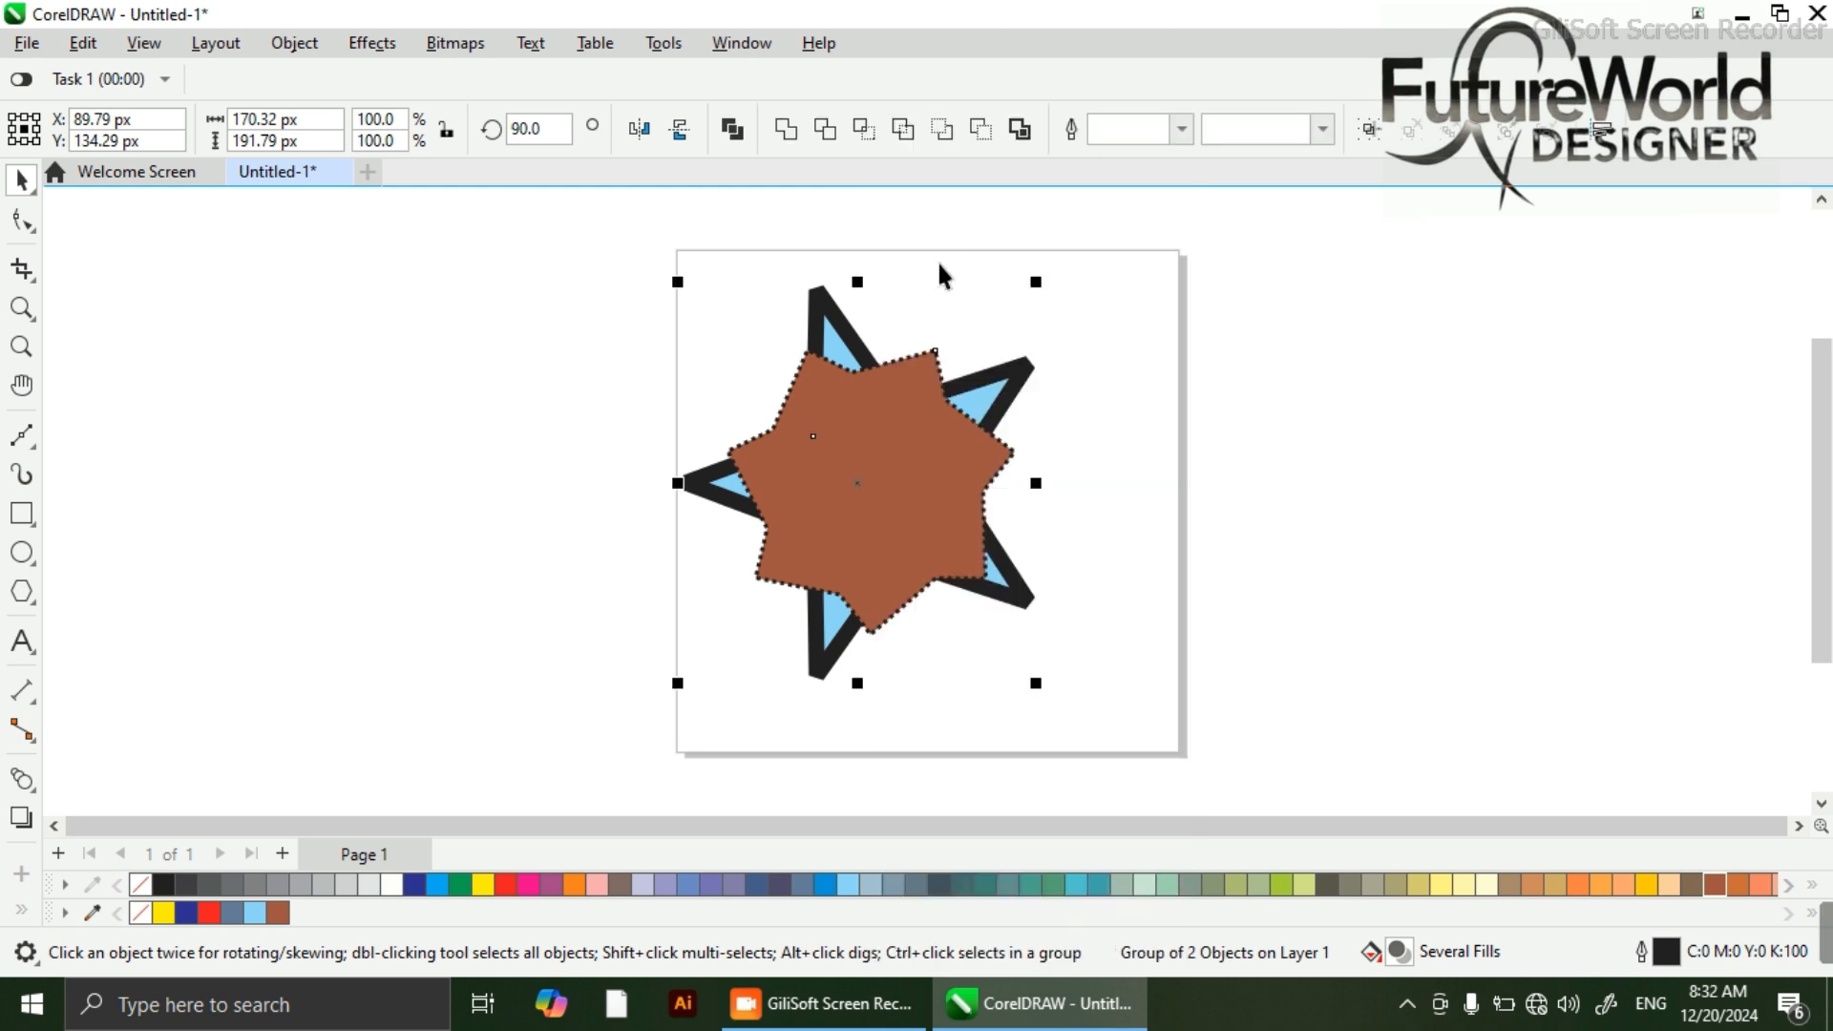
pyautogui.click(1144, 487)
pyautogui.click(939, 501)
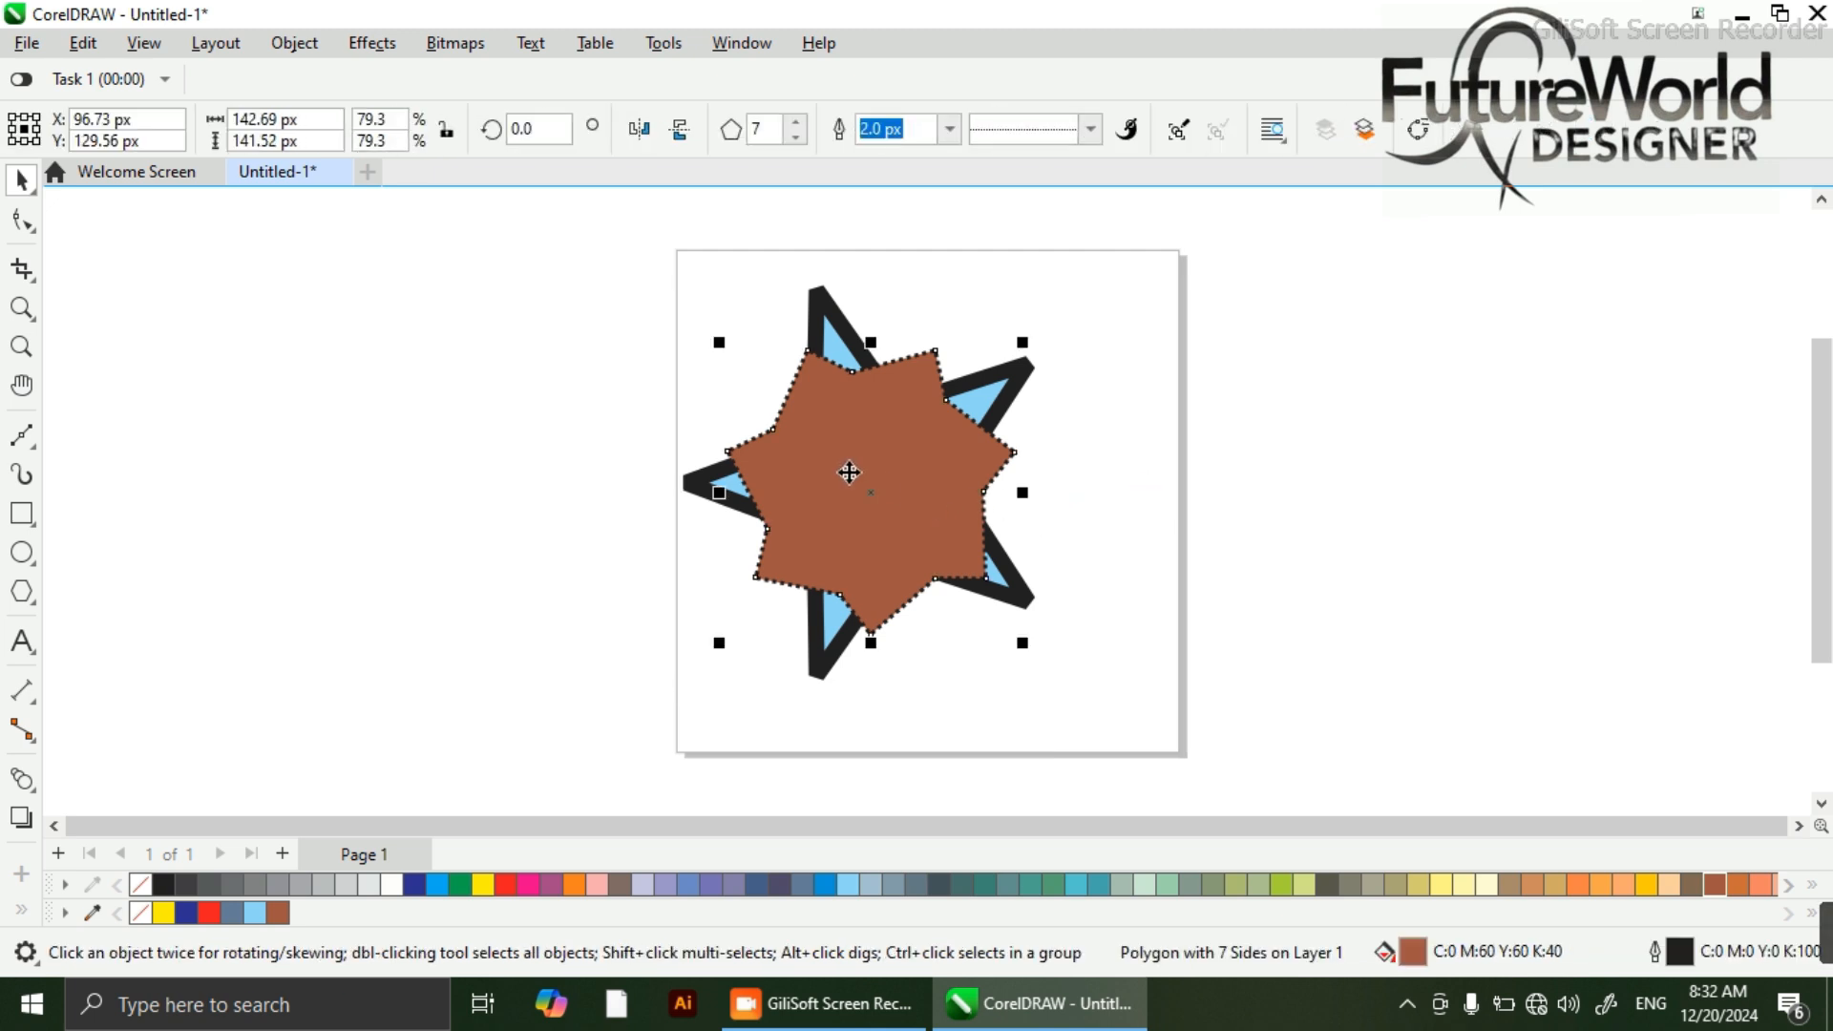
pyautogui.moveTo(876, 500); pyautogui.dragTo(361, 489)
# - Try a red outline on the light blue star and settle on a dark blue one
pyautogui.click(816, 369)
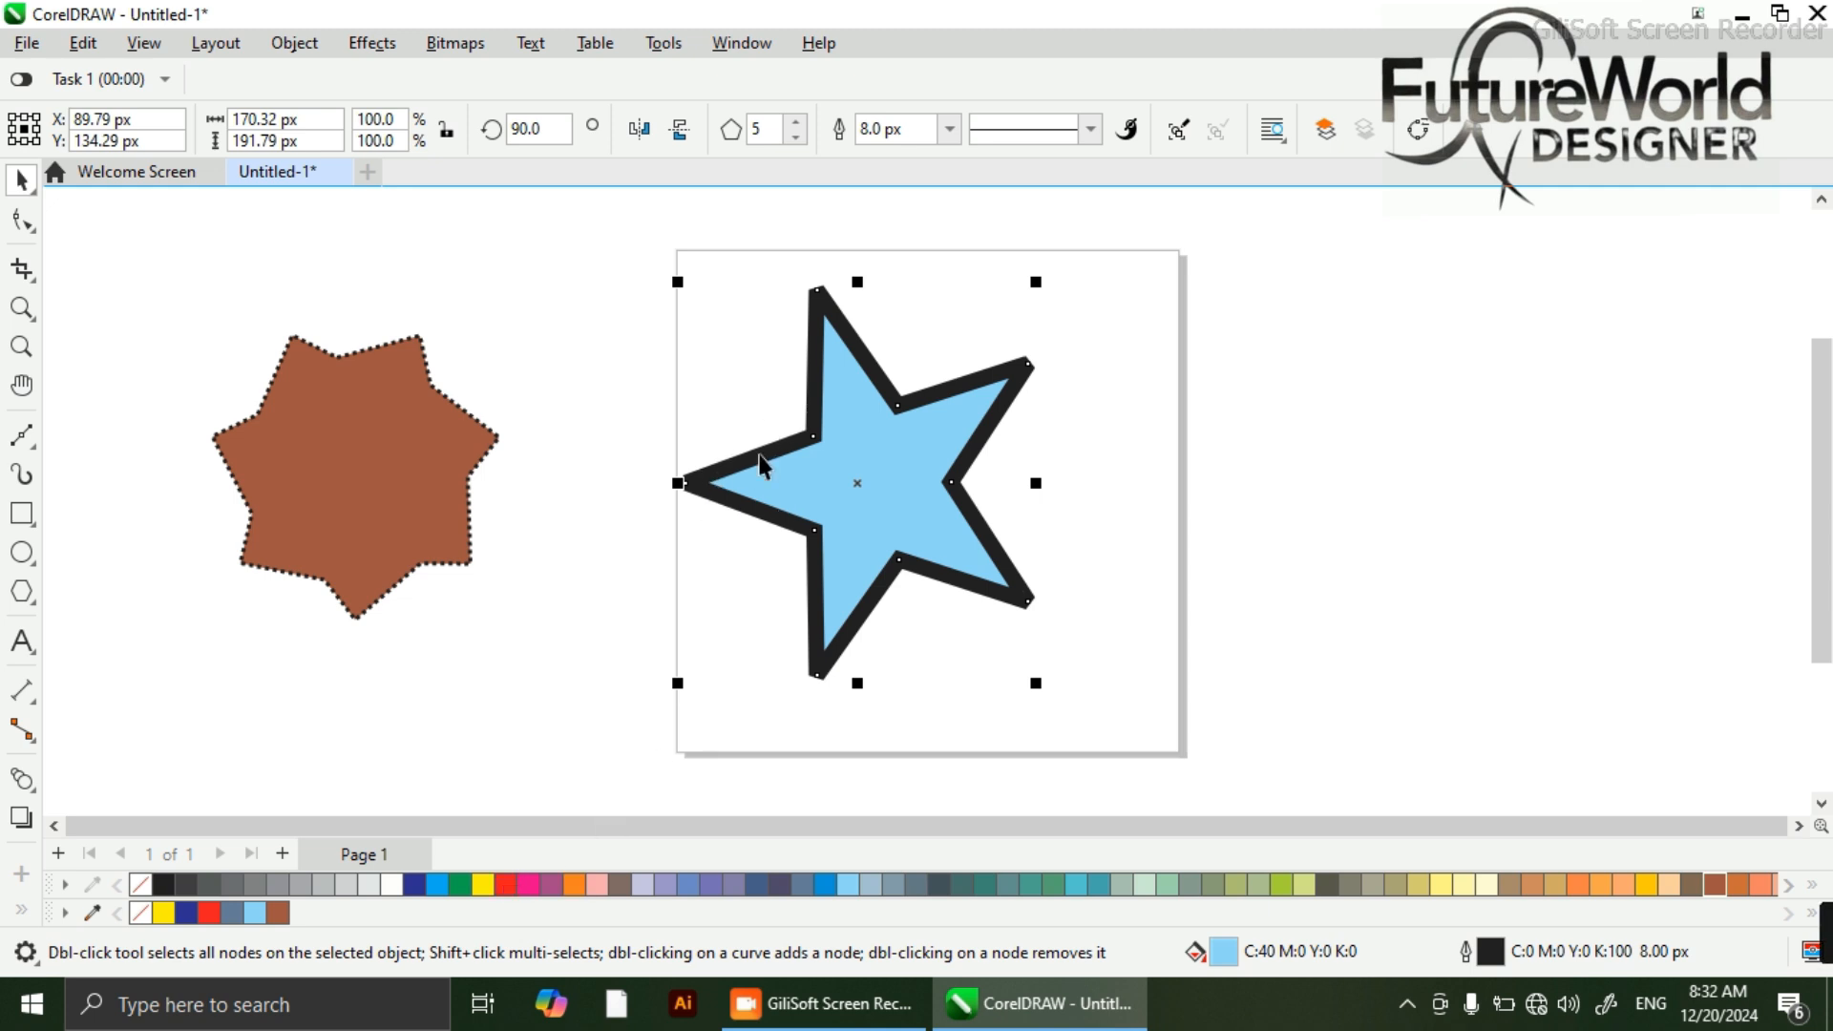
pyautogui.rightClick(505, 885)
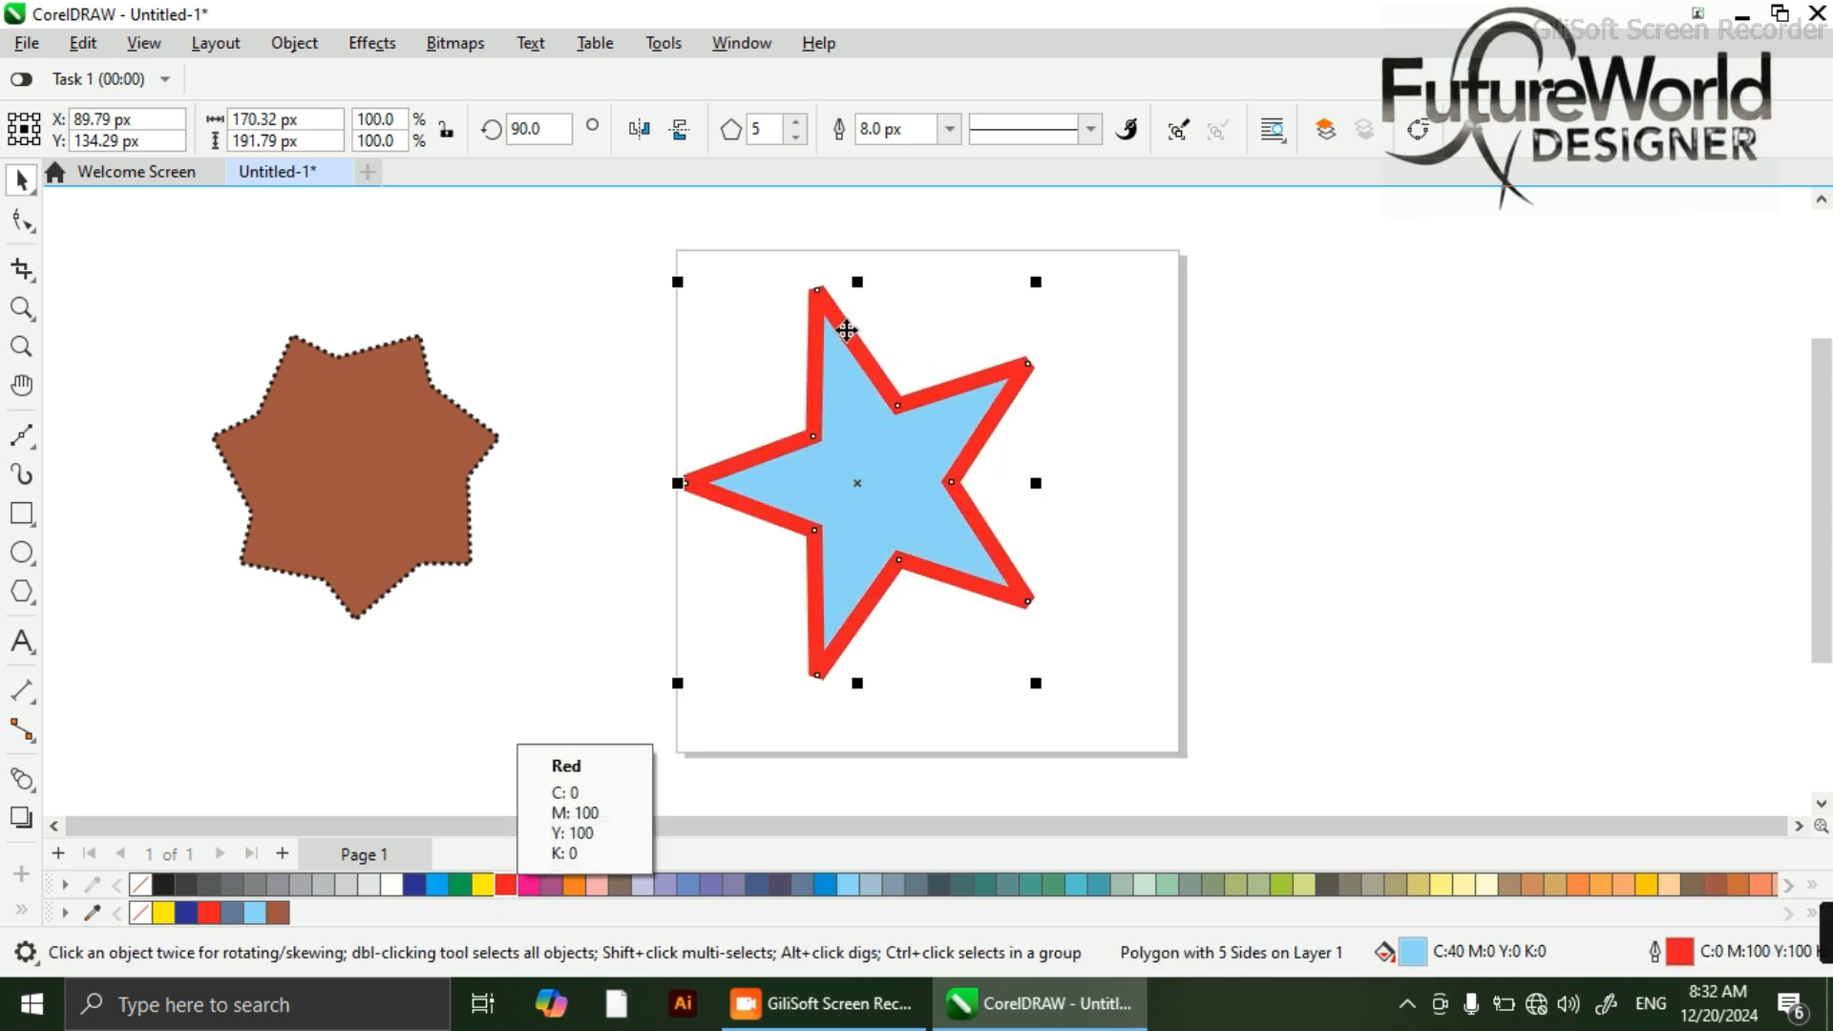
pyautogui.hotkey('ctrl', 'z')
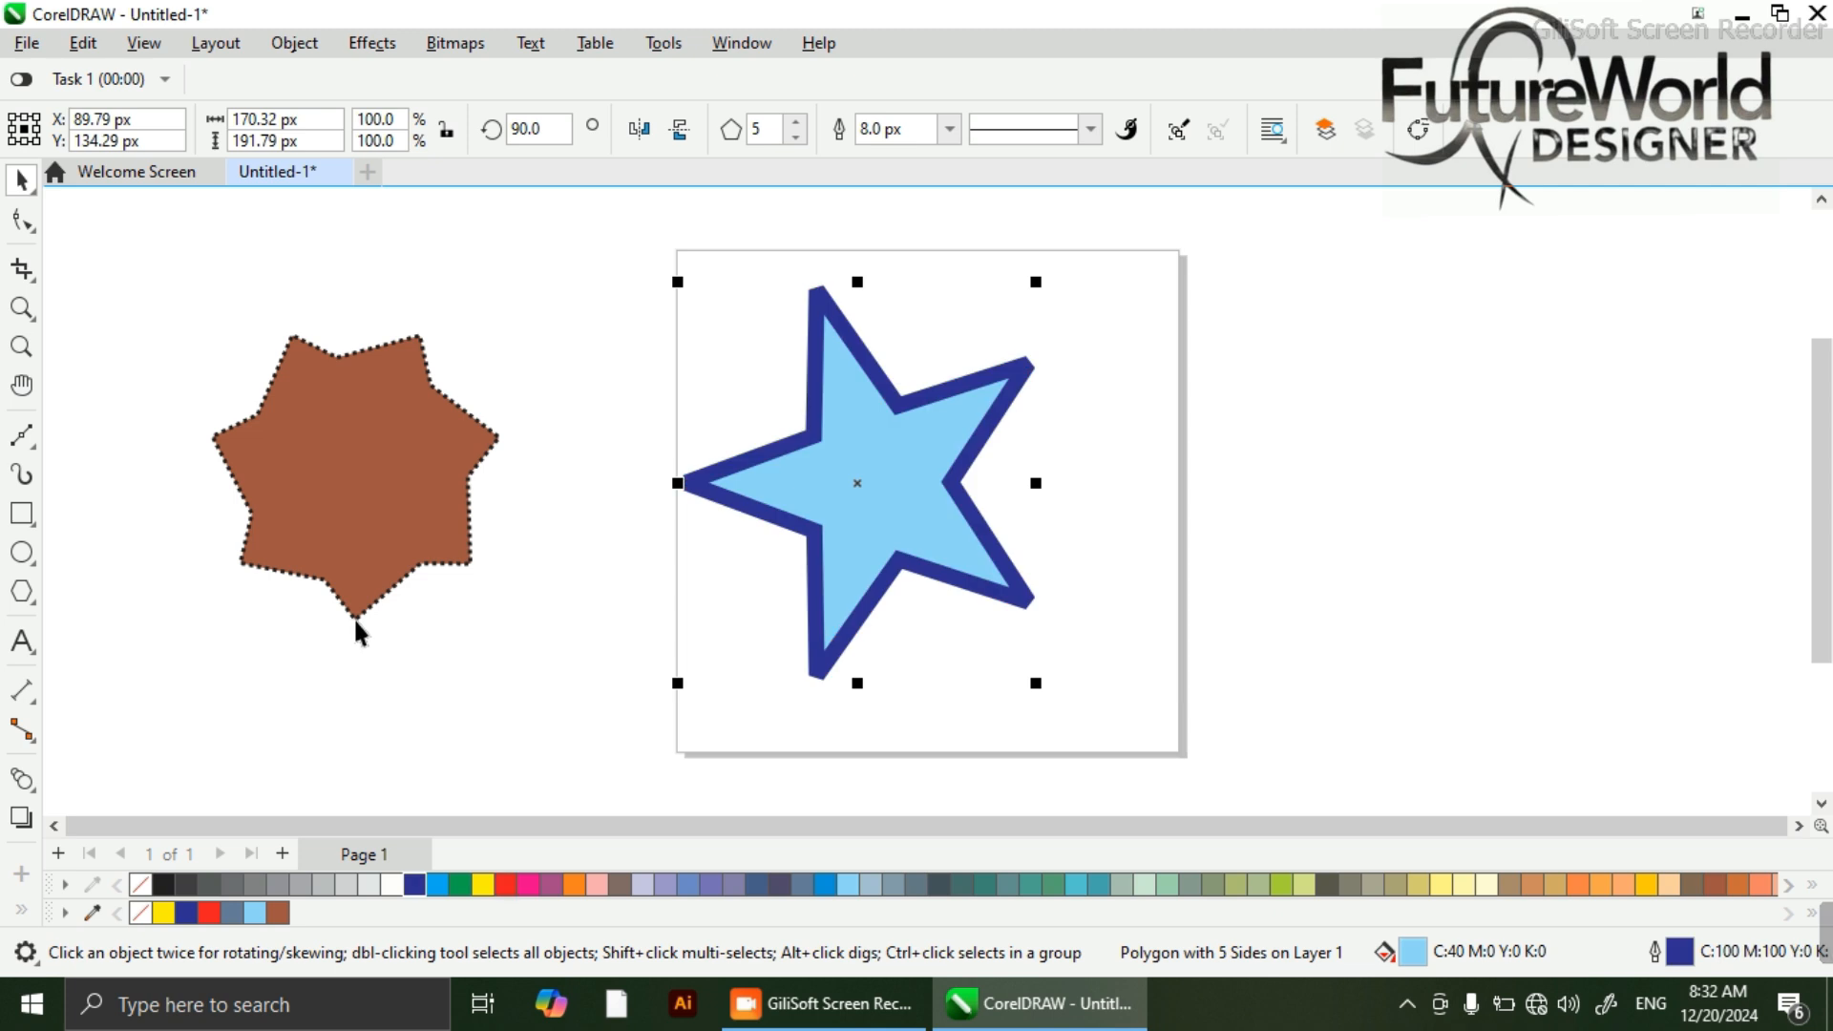
# - Give the brown star a yellow outline, 4 px wide, with a solid line style
pyautogui.click(355, 620)
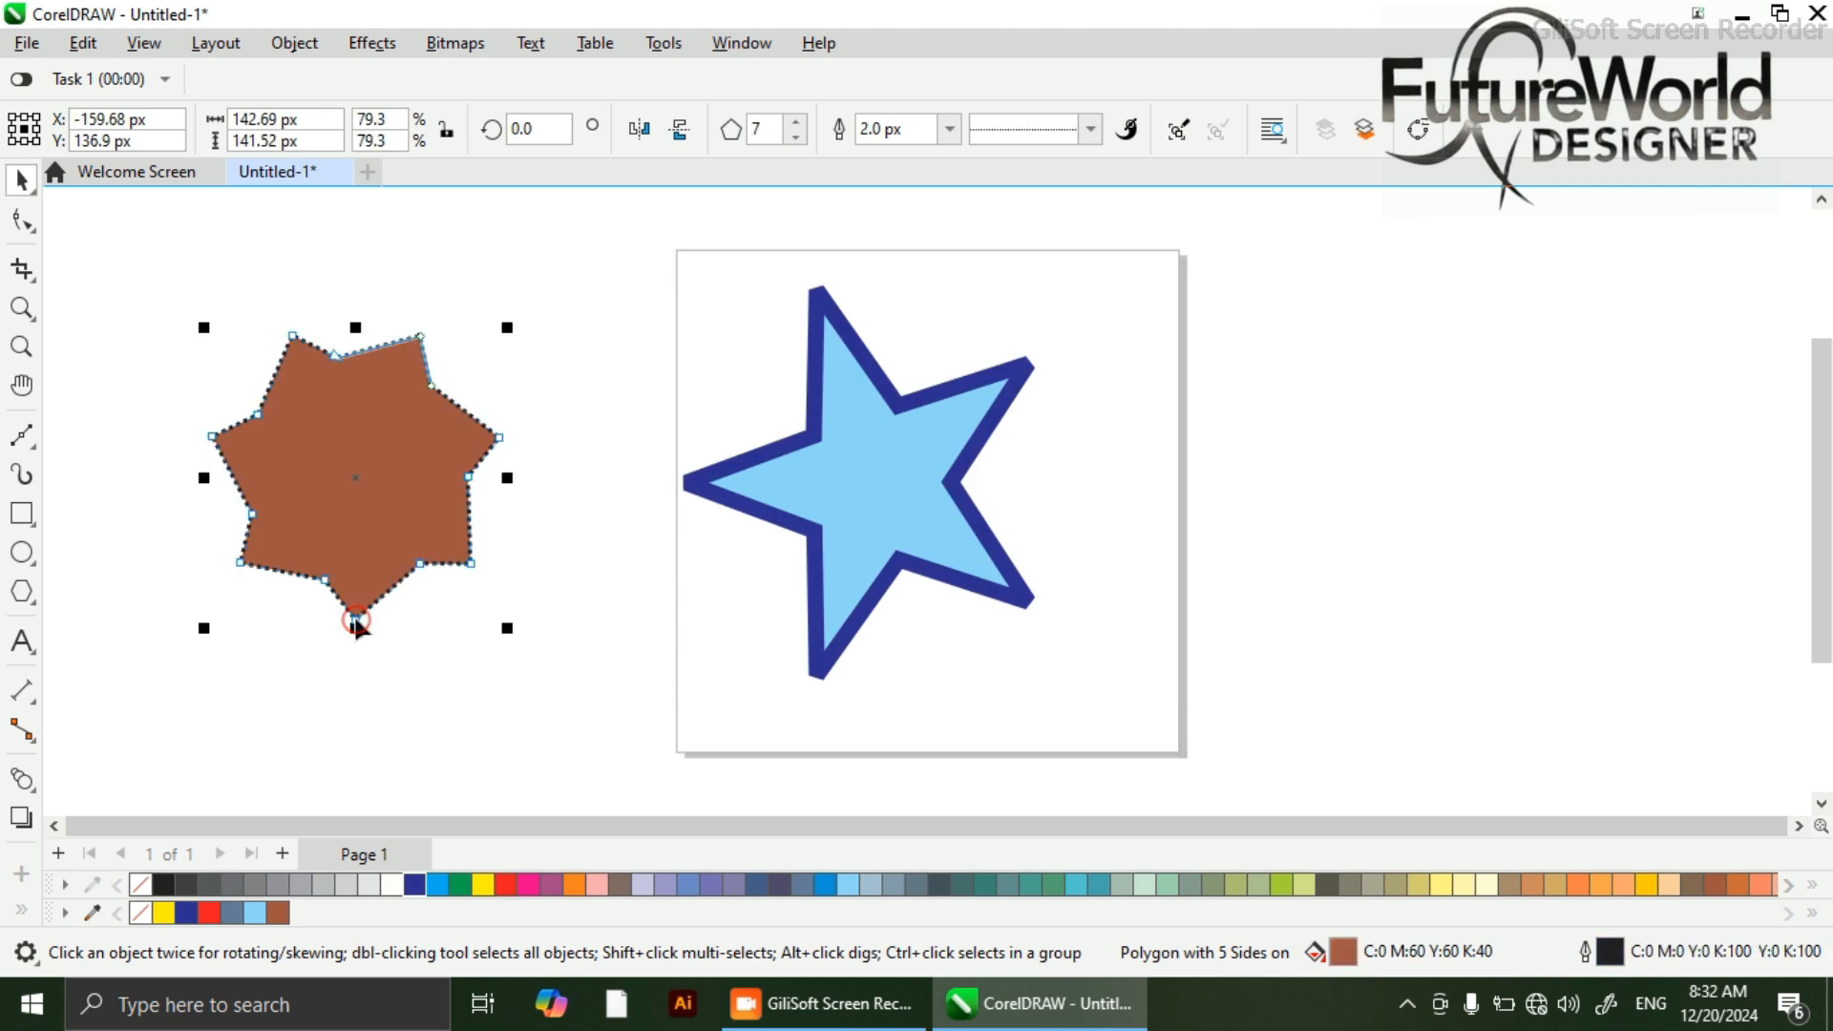
pyautogui.rightClick(482, 887)
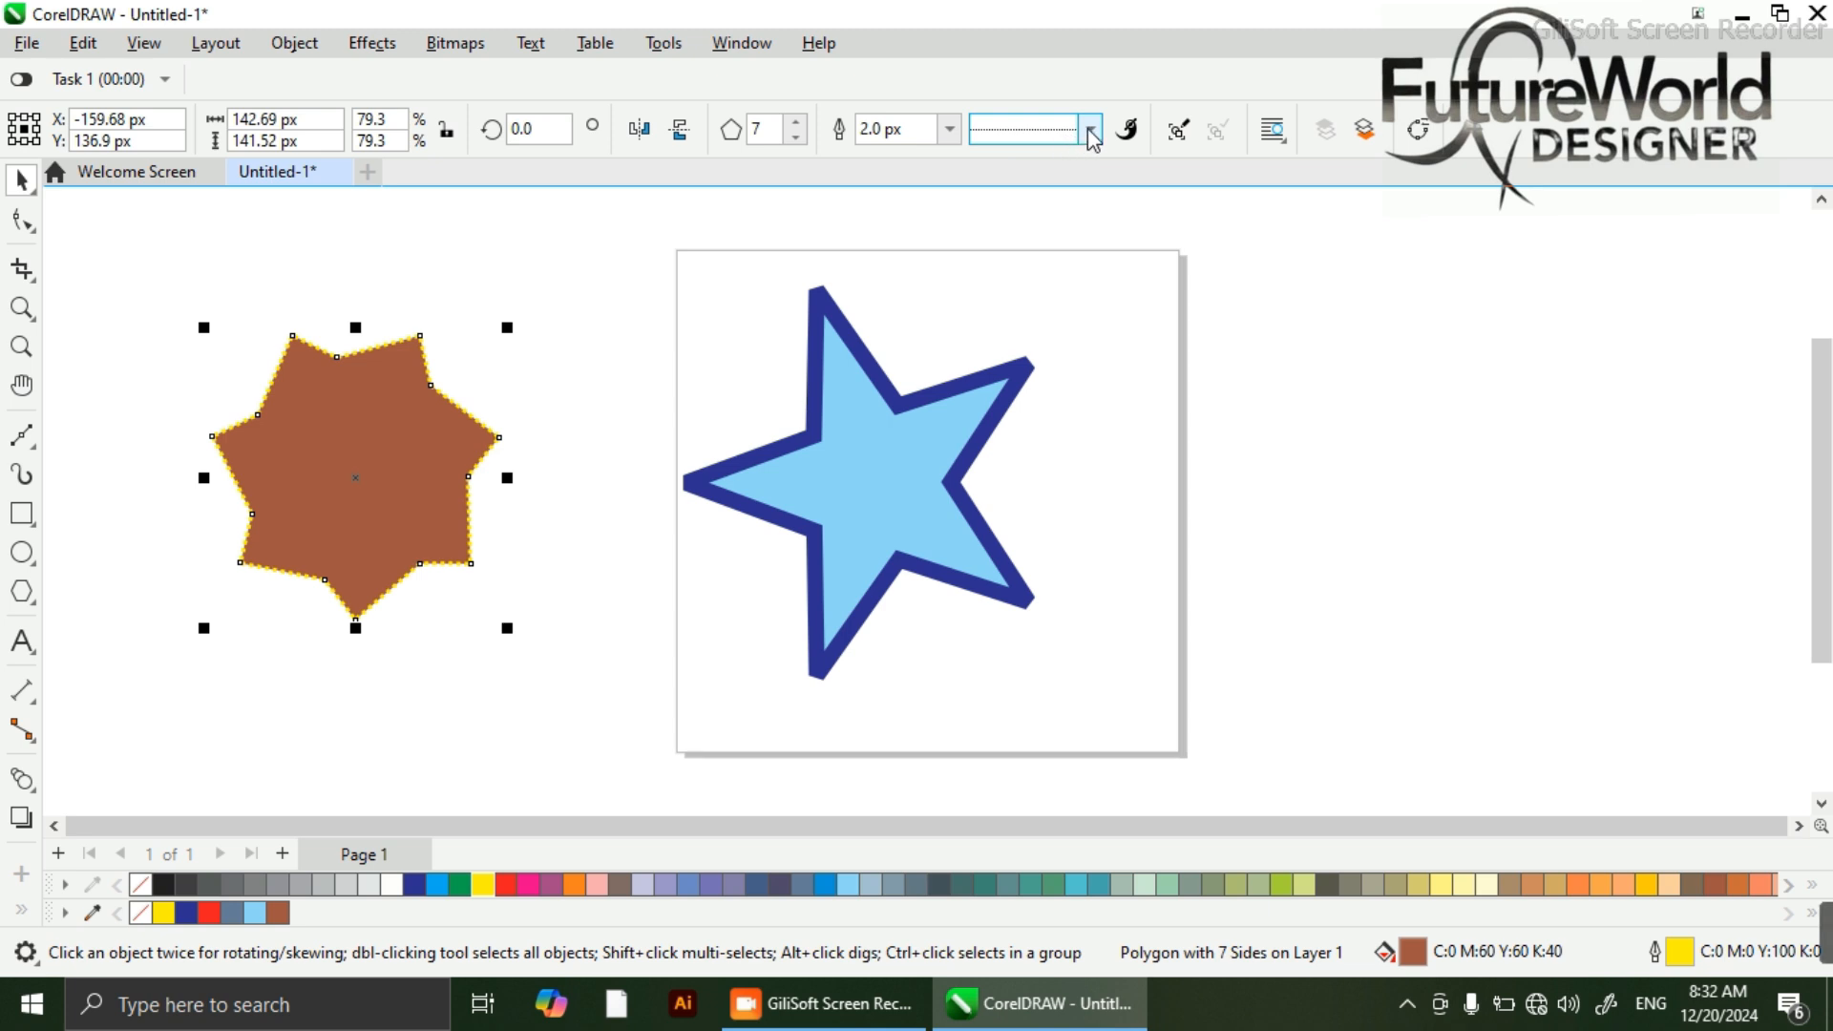
pyautogui.click(948, 137)
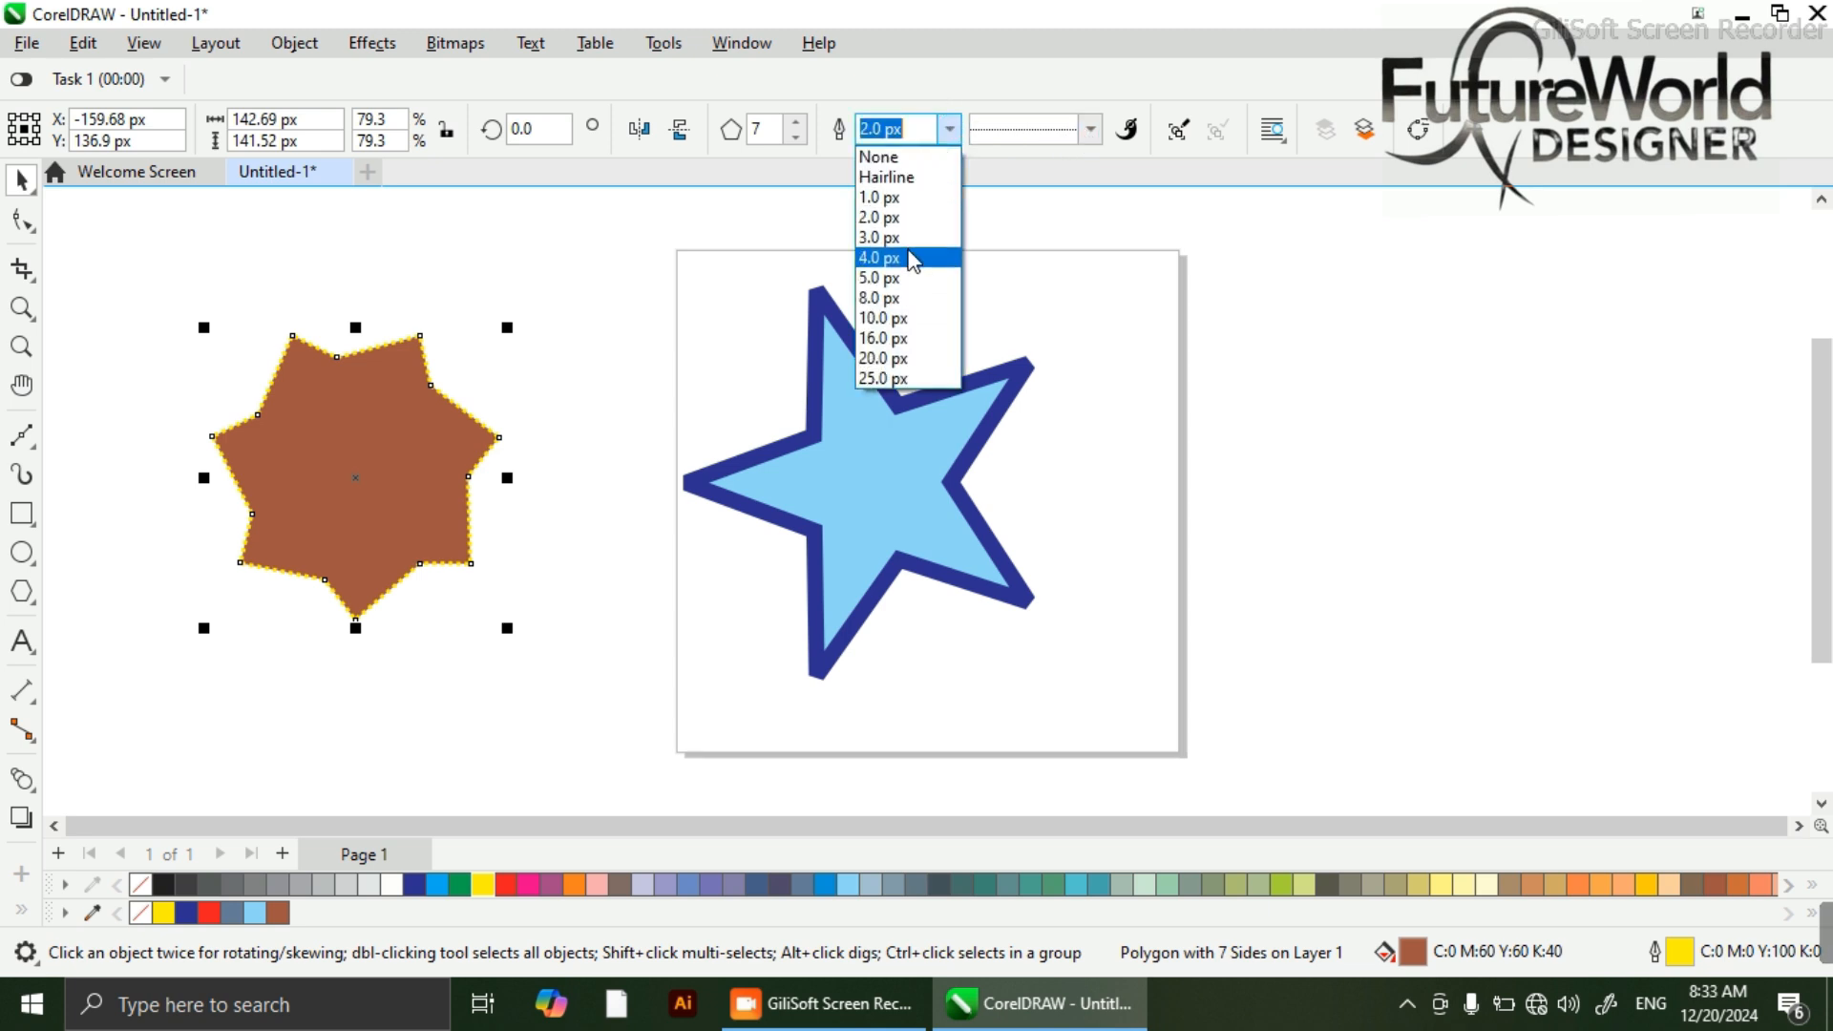
pyautogui.click(905, 249)
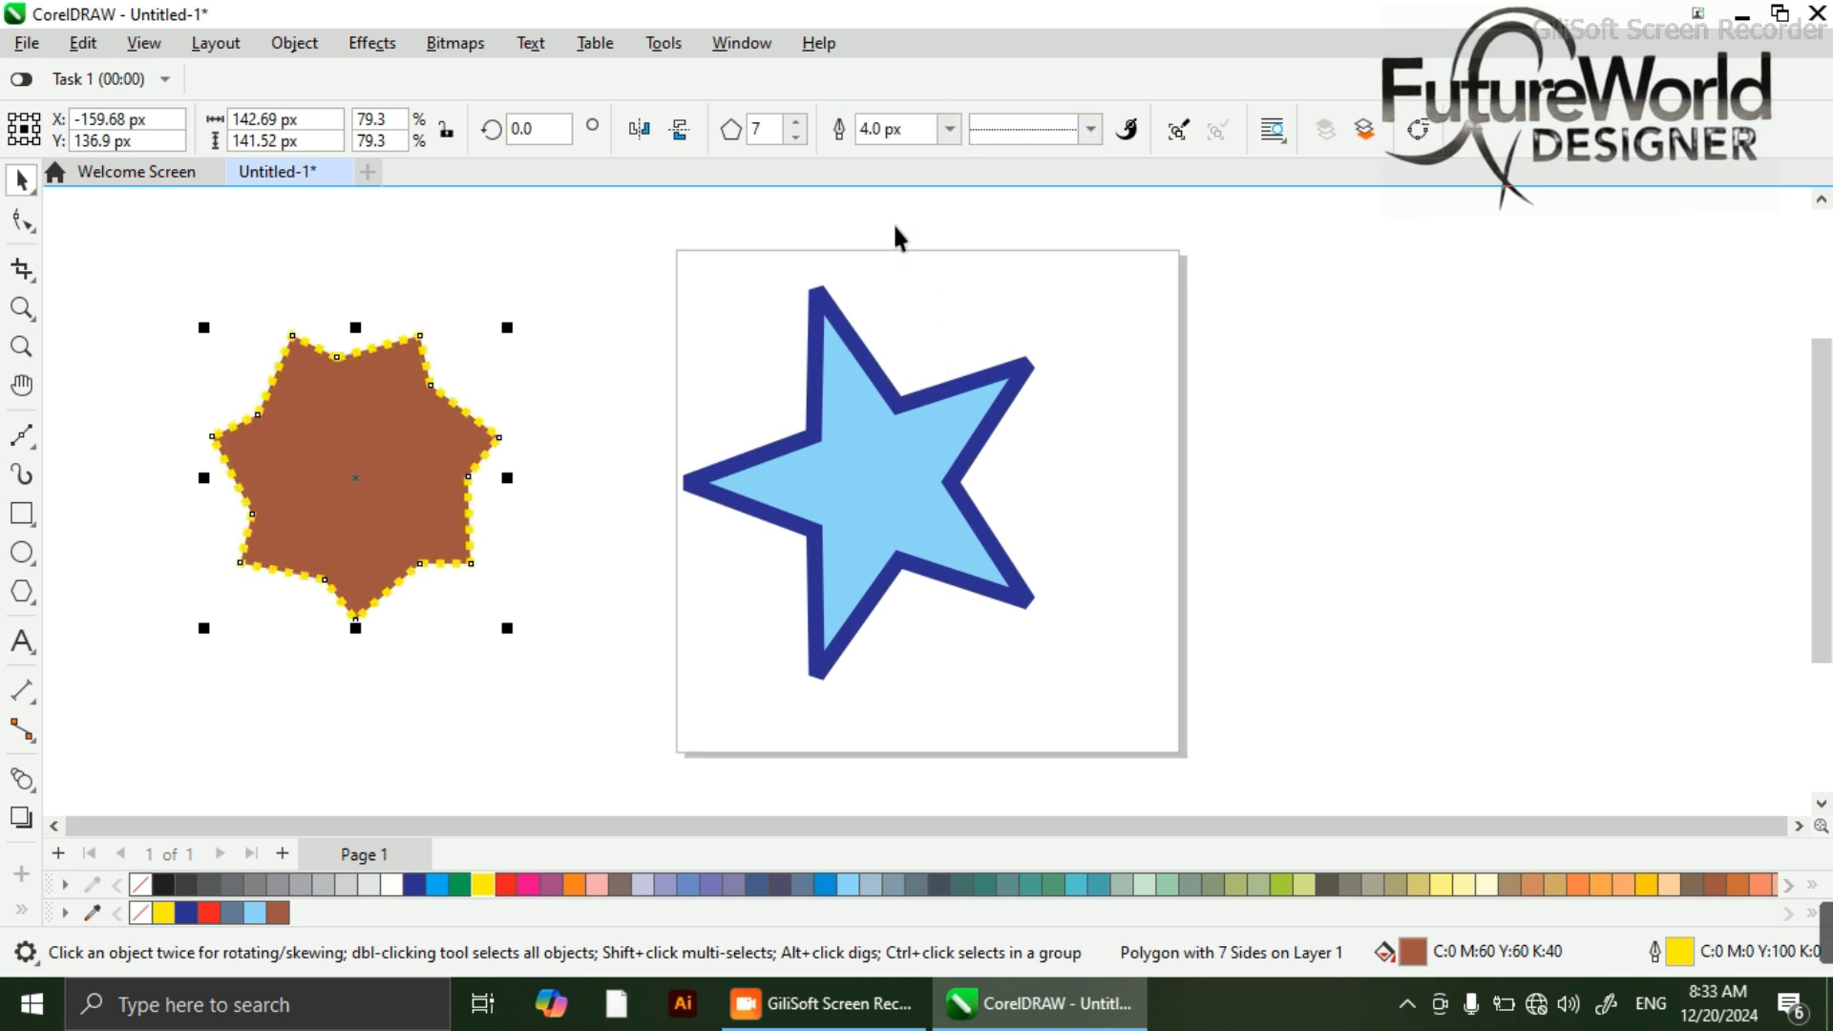
pyautogui.click(1091, 129)
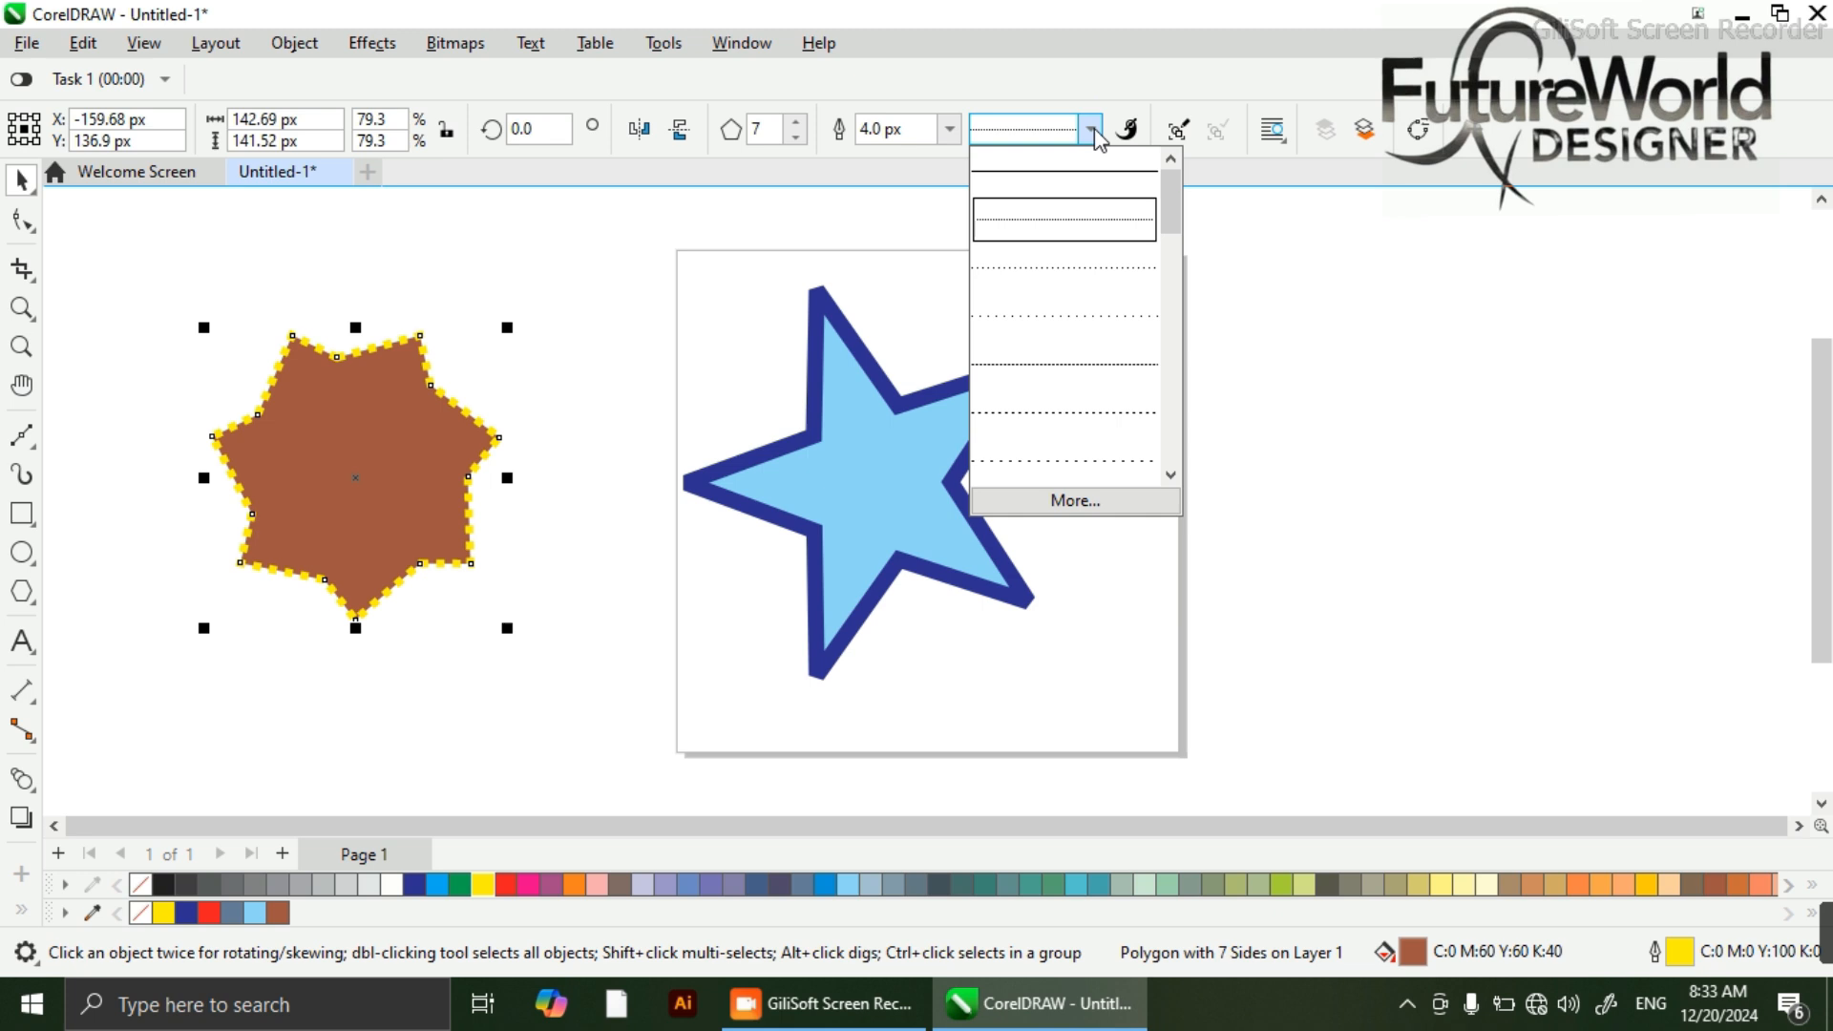
pyautogui.click(1101, 183)
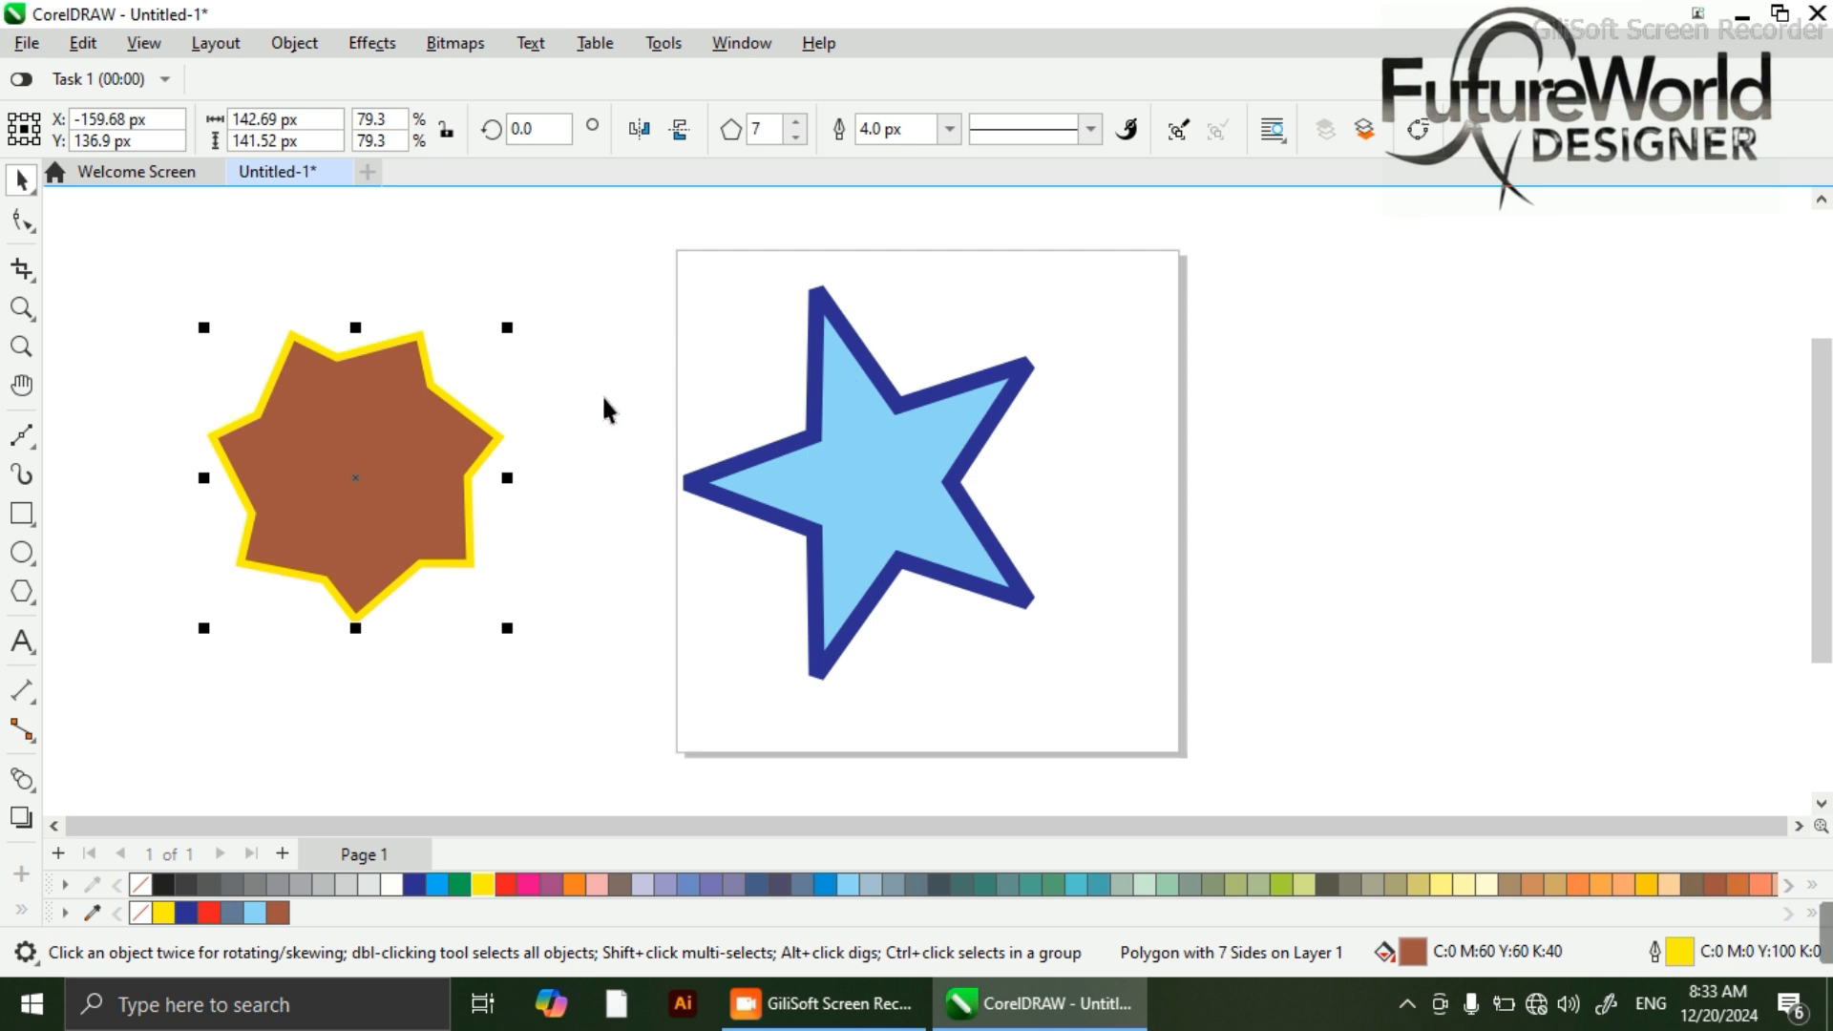
# - Delete the brown star and the light blue star
pyautogui.click(356, 475)
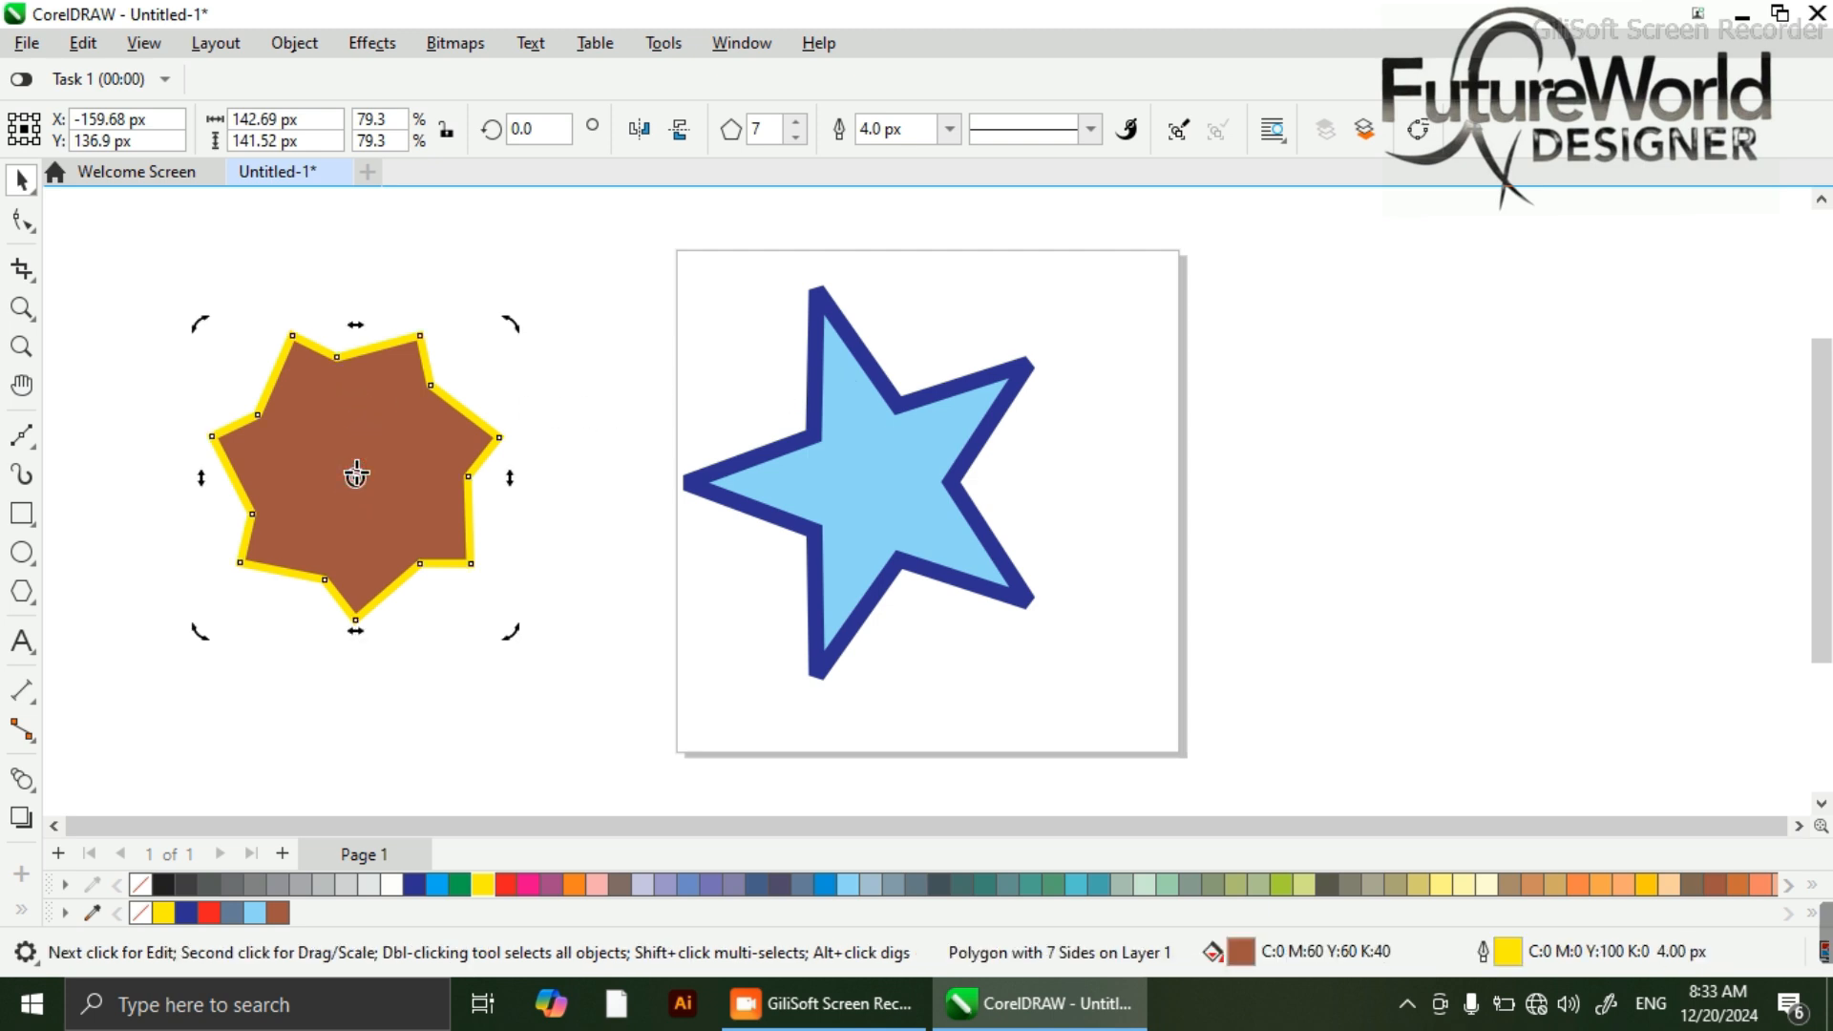
pyautogui.press('Delete')
pyautogui.click(760, 451)
pyautogui.press('Delete')
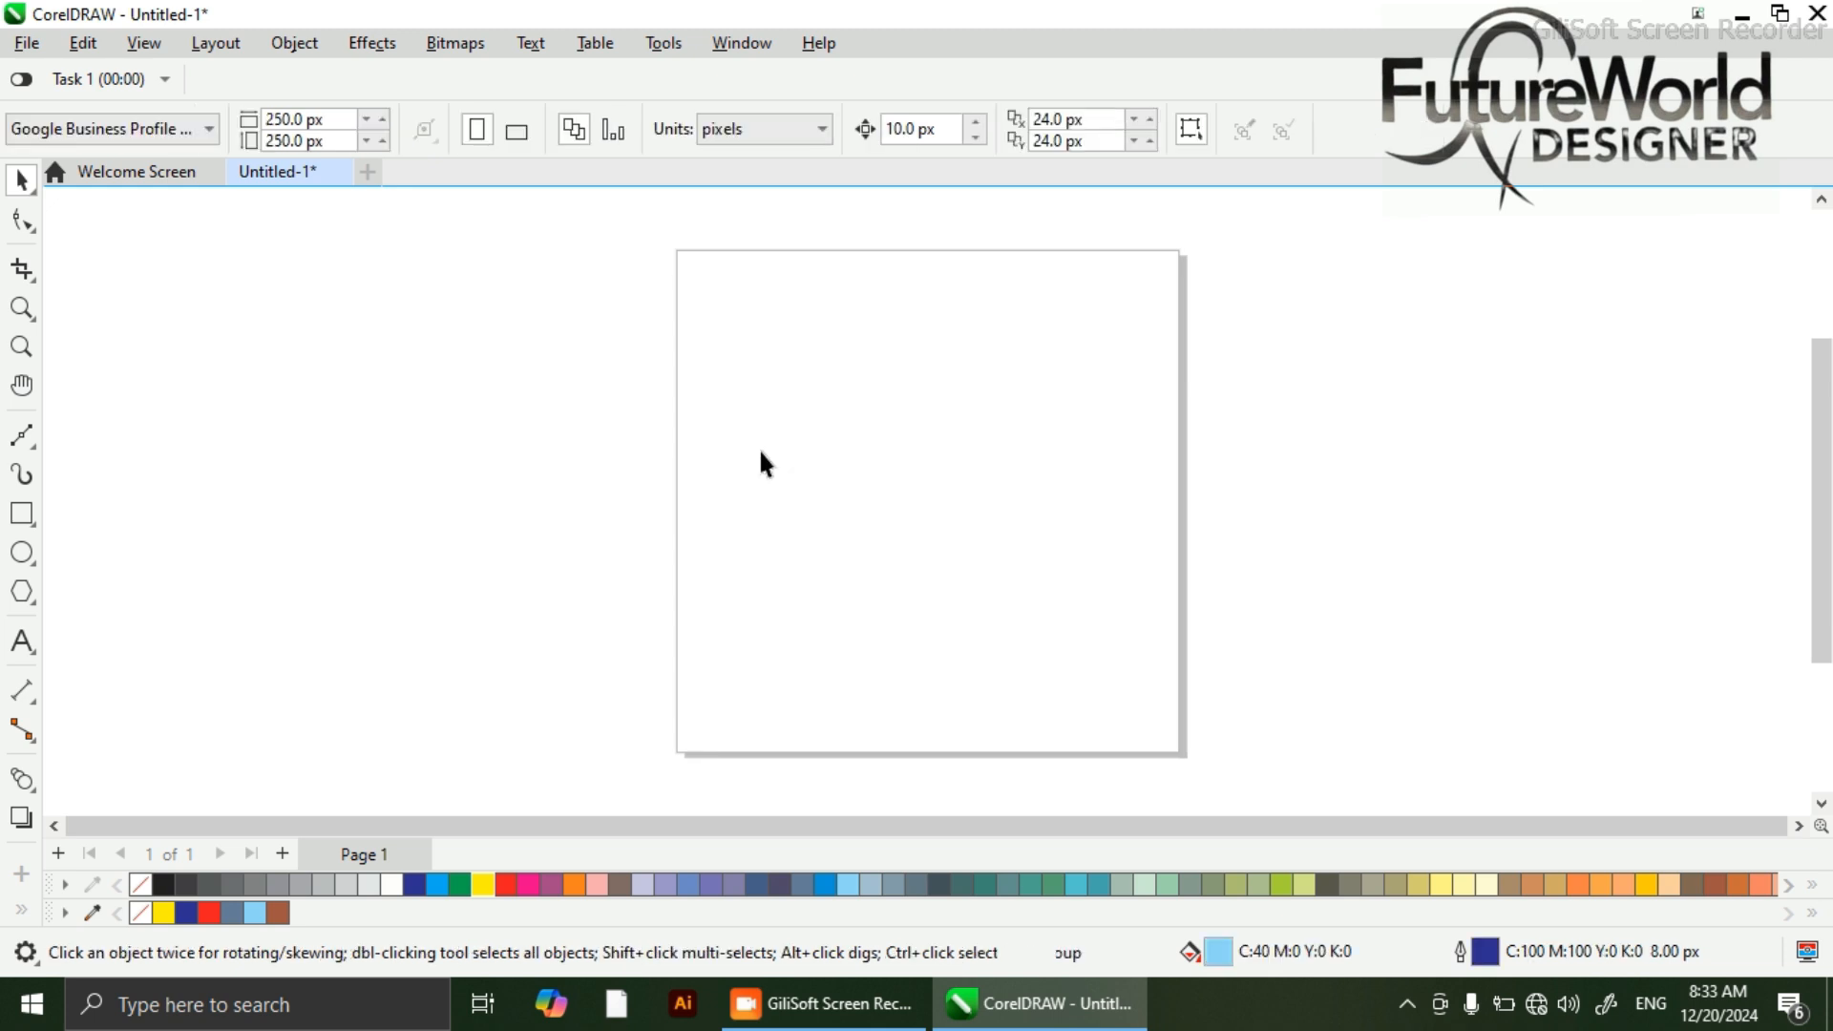
# - Draw a Graph Paper grid of 4 columns and 6 rows across most of the page
pyautogui.click(35, 604)
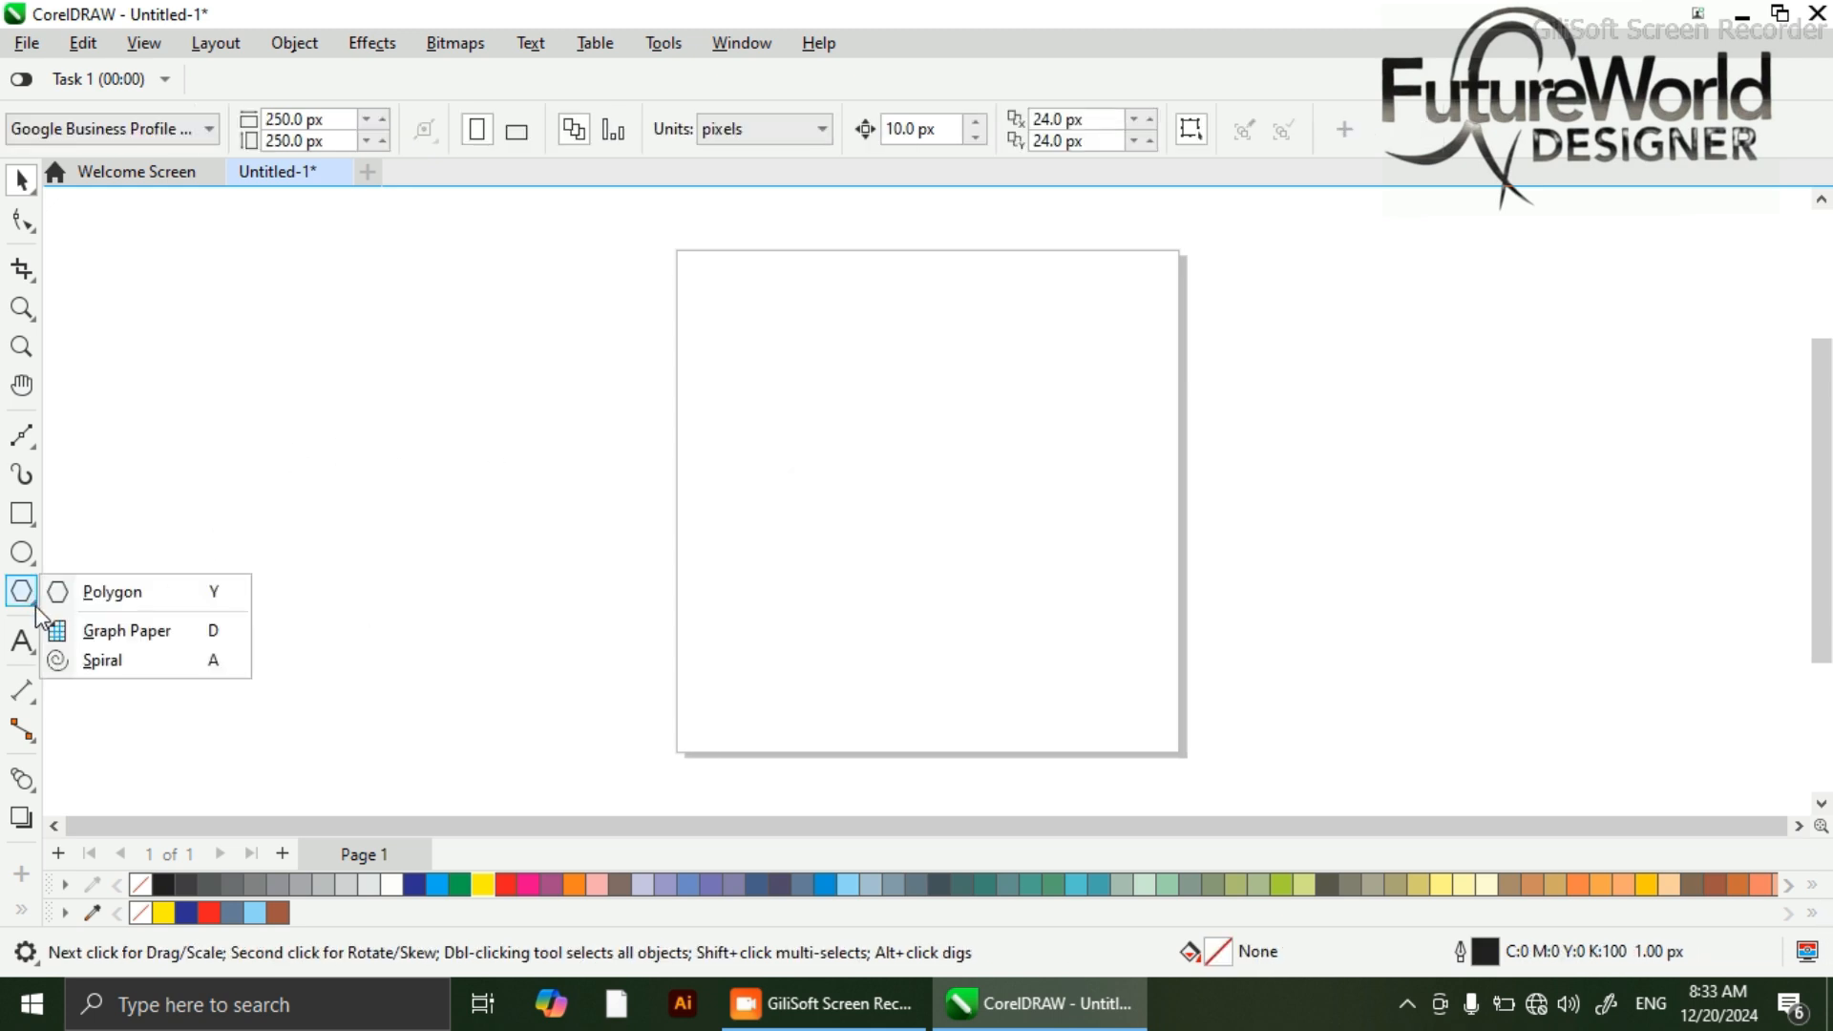
pyautogui.click(143, 635)
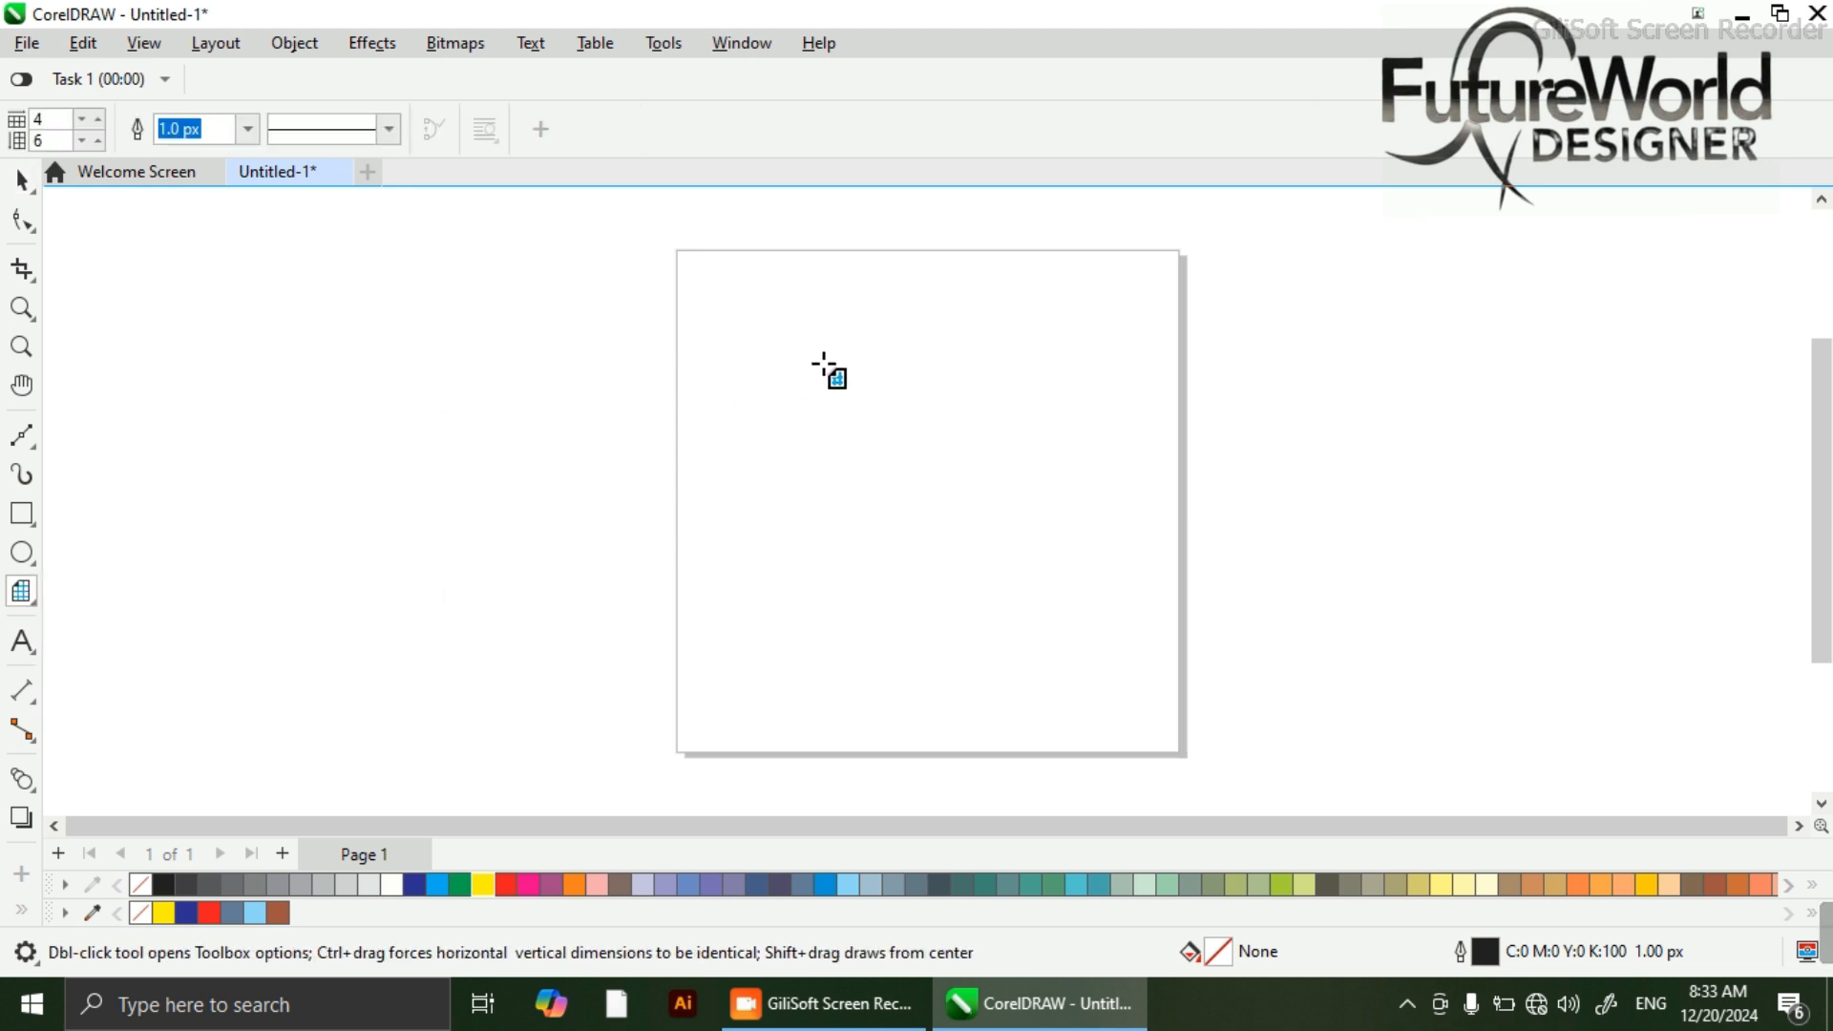
pyautogui.moveTo(724, 334); pyautogui.dragTo(1163, 700)
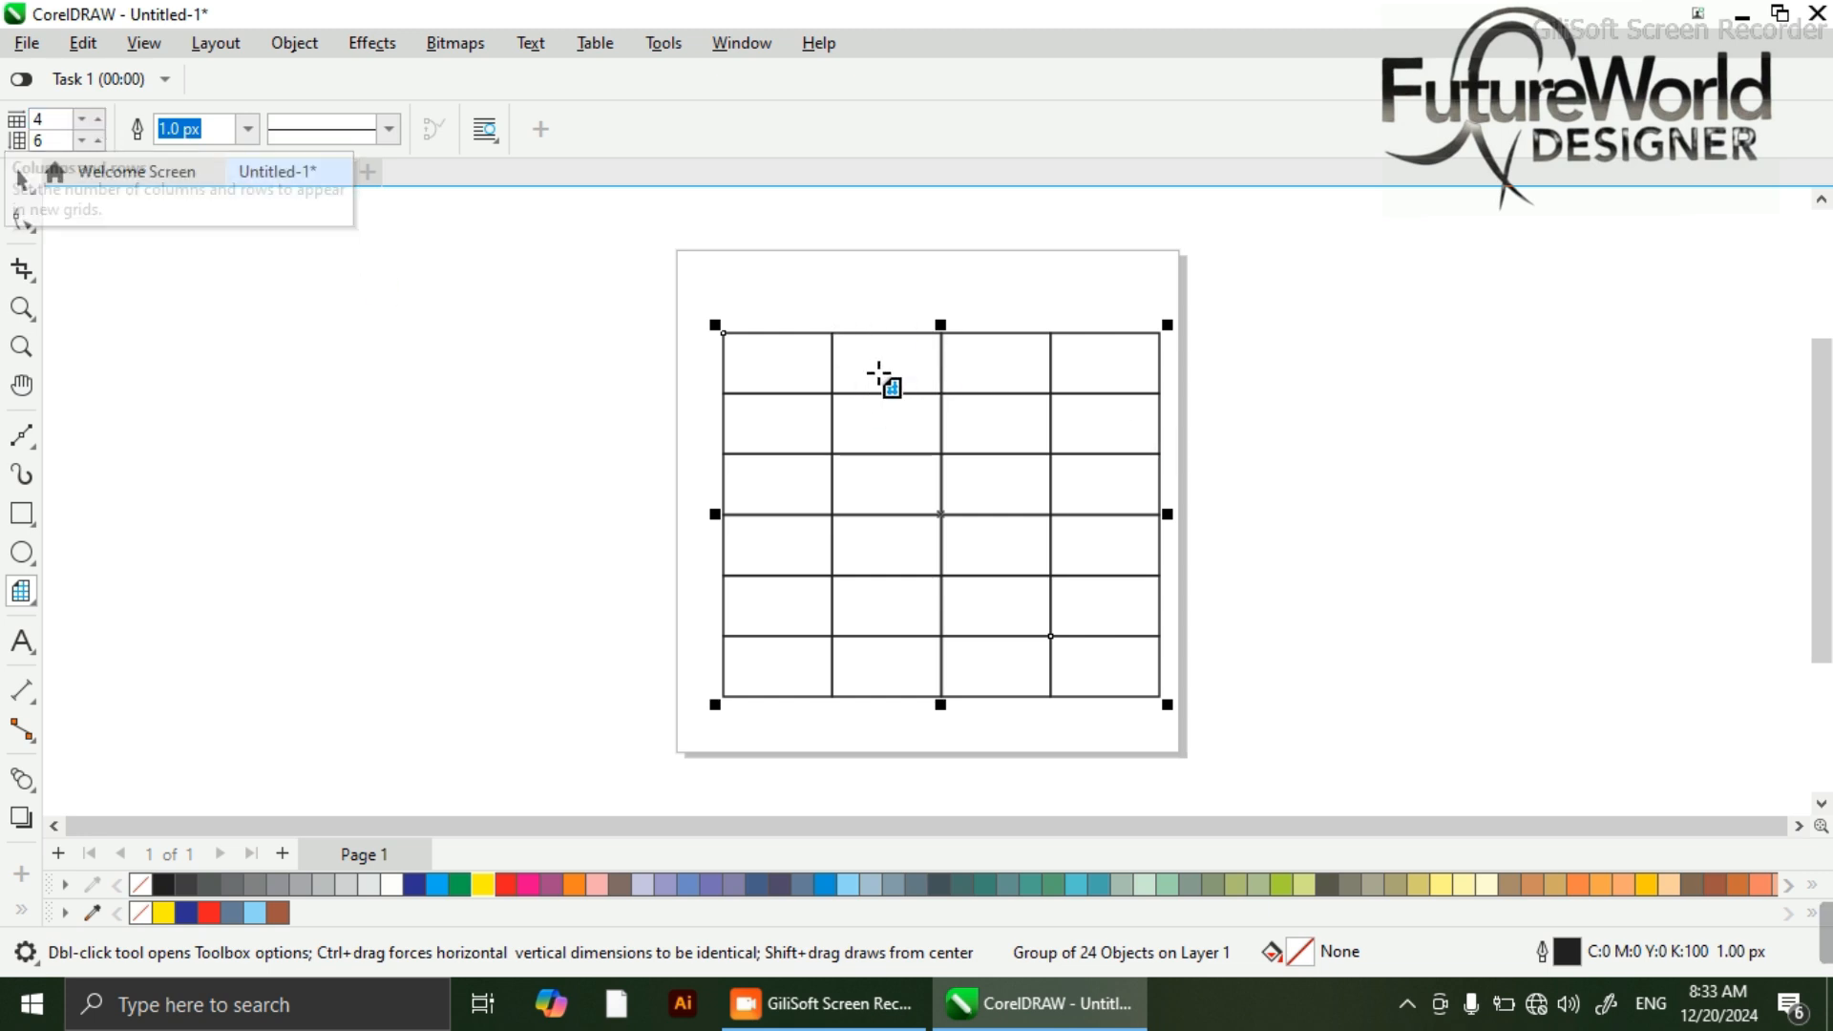
# - Set Graph Paper to 5 columns and 3 rows and draw a second grid in the empty area left of the page
pyautogui.click(97, 118)
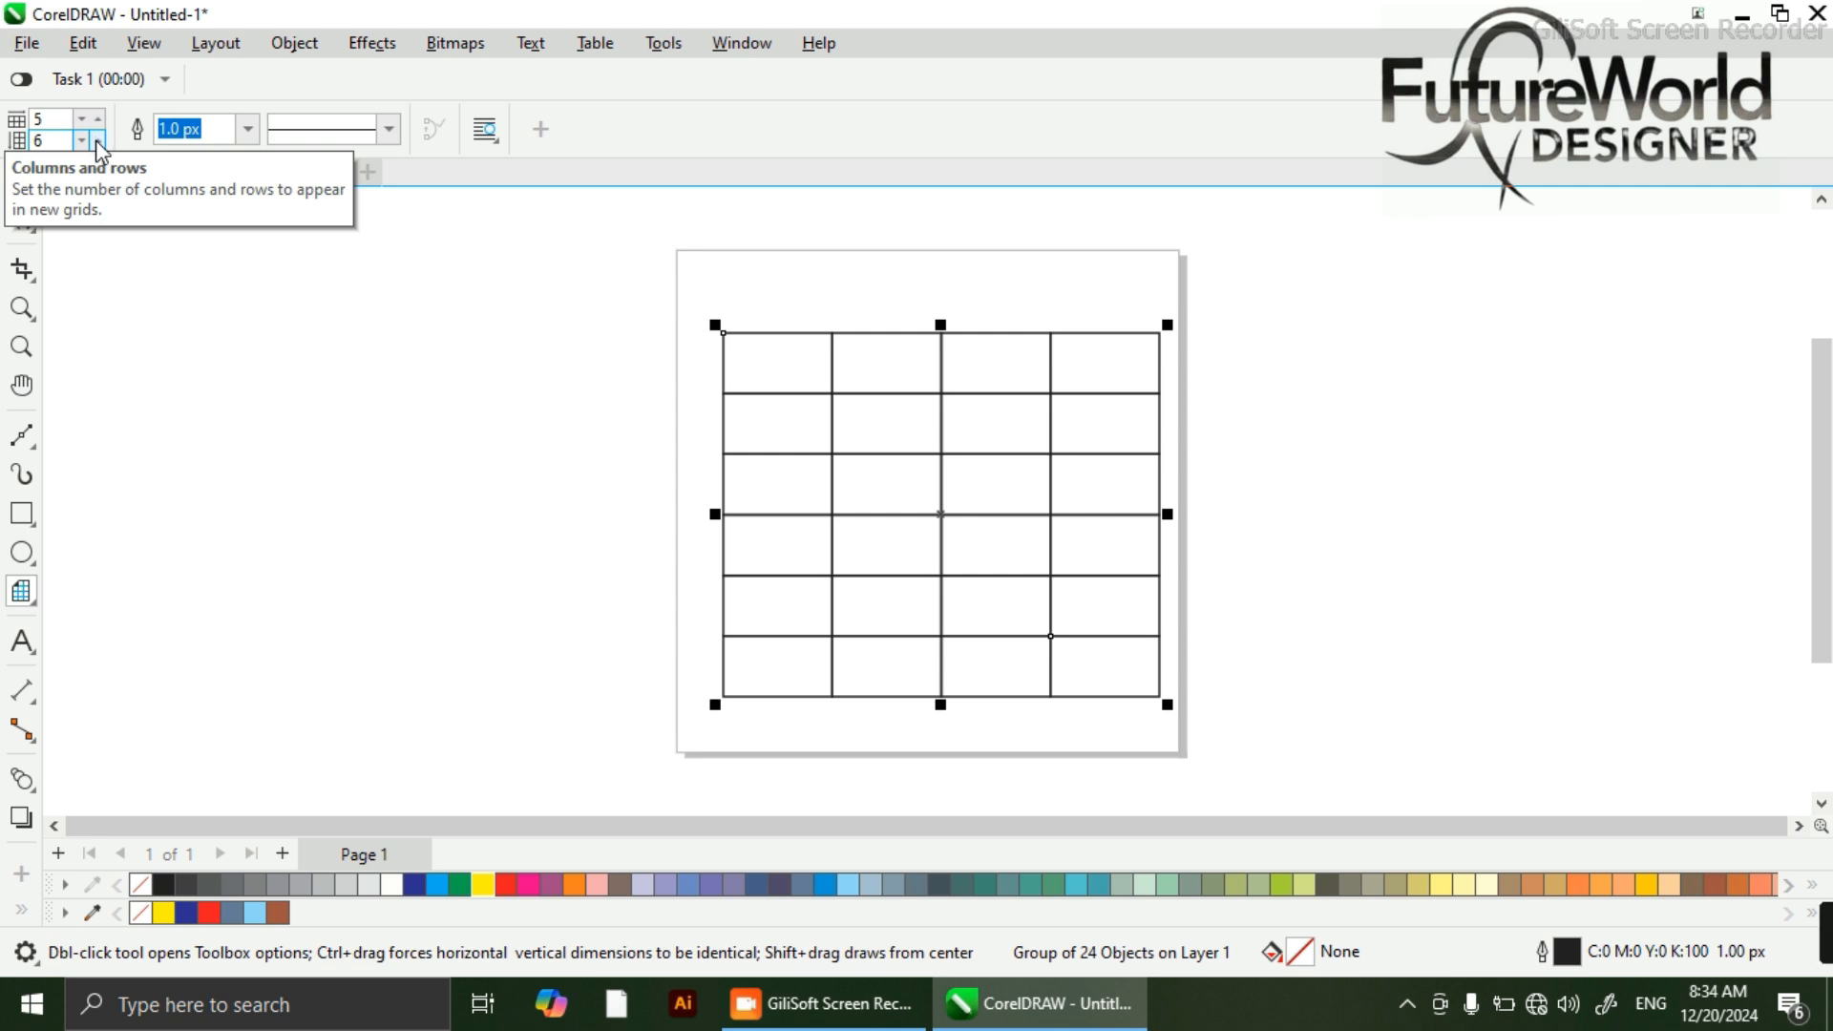
pyautogui.click(81, 141)
pyautogui.click(81, 141)
pyautogui.click(82, 141)
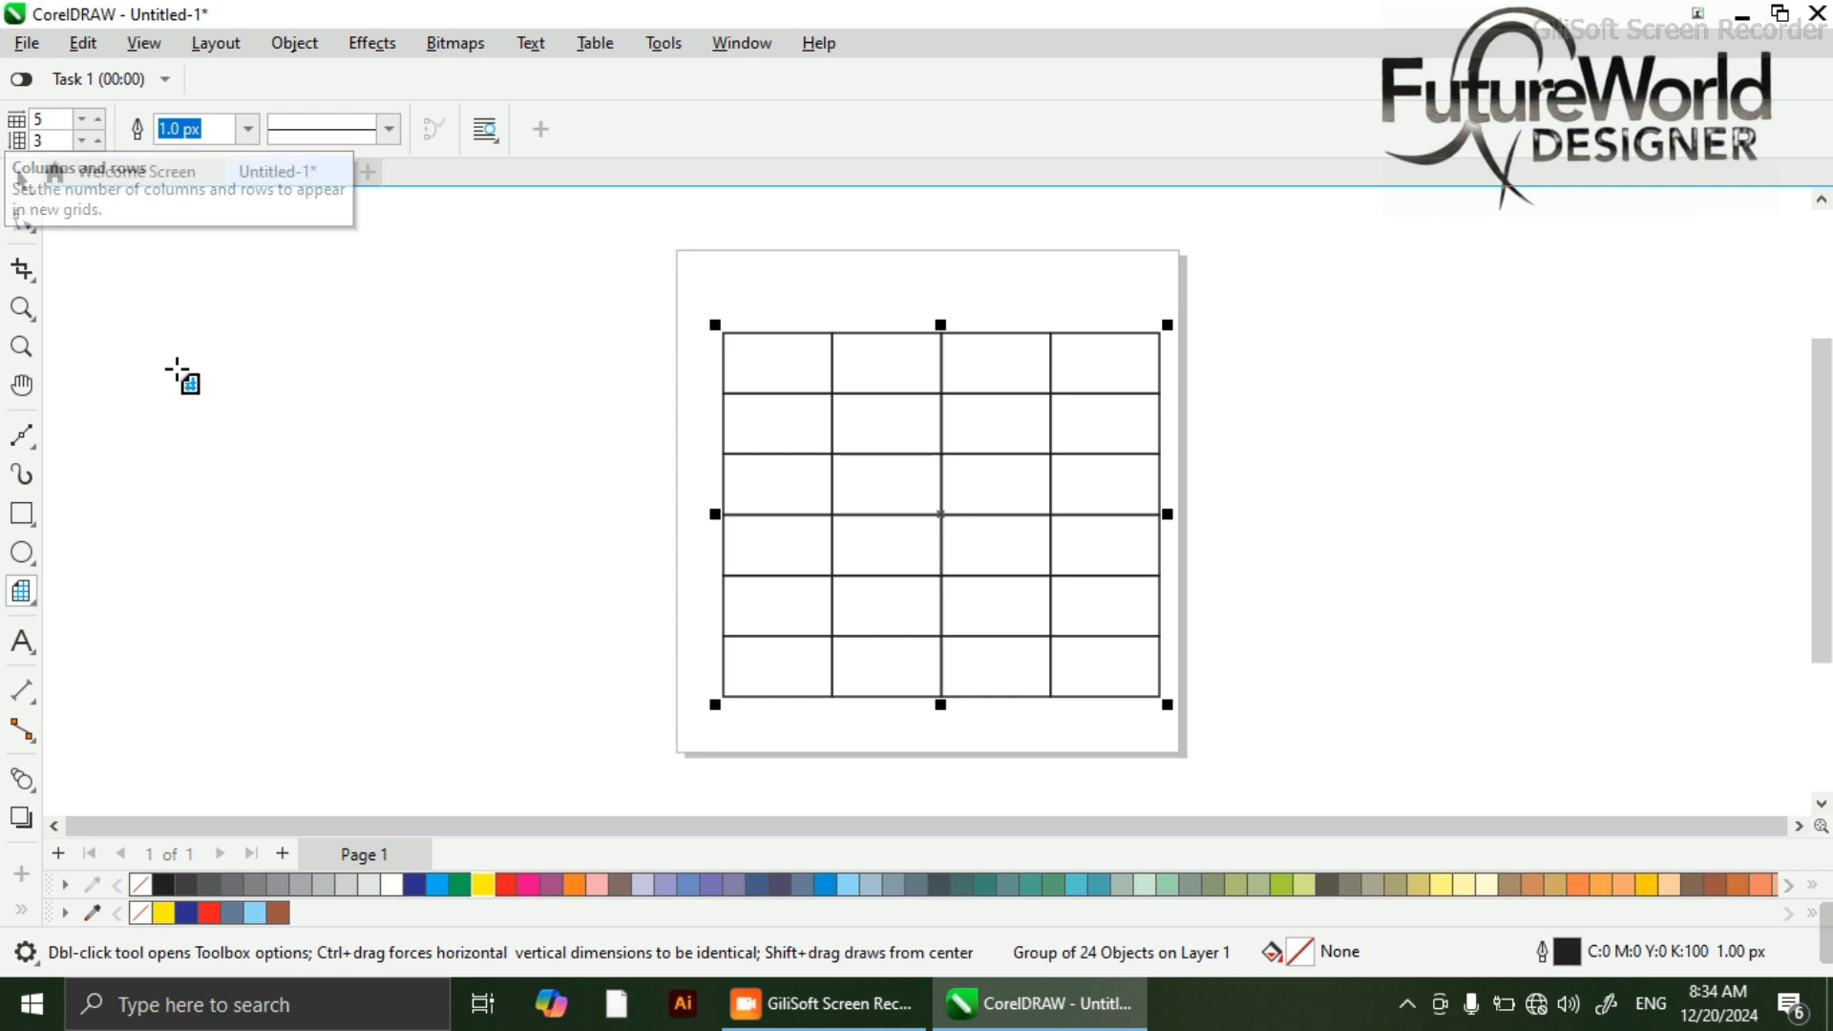
pyautogui.moveTo(146, 277); pyautogui.dragTo(525, 559)
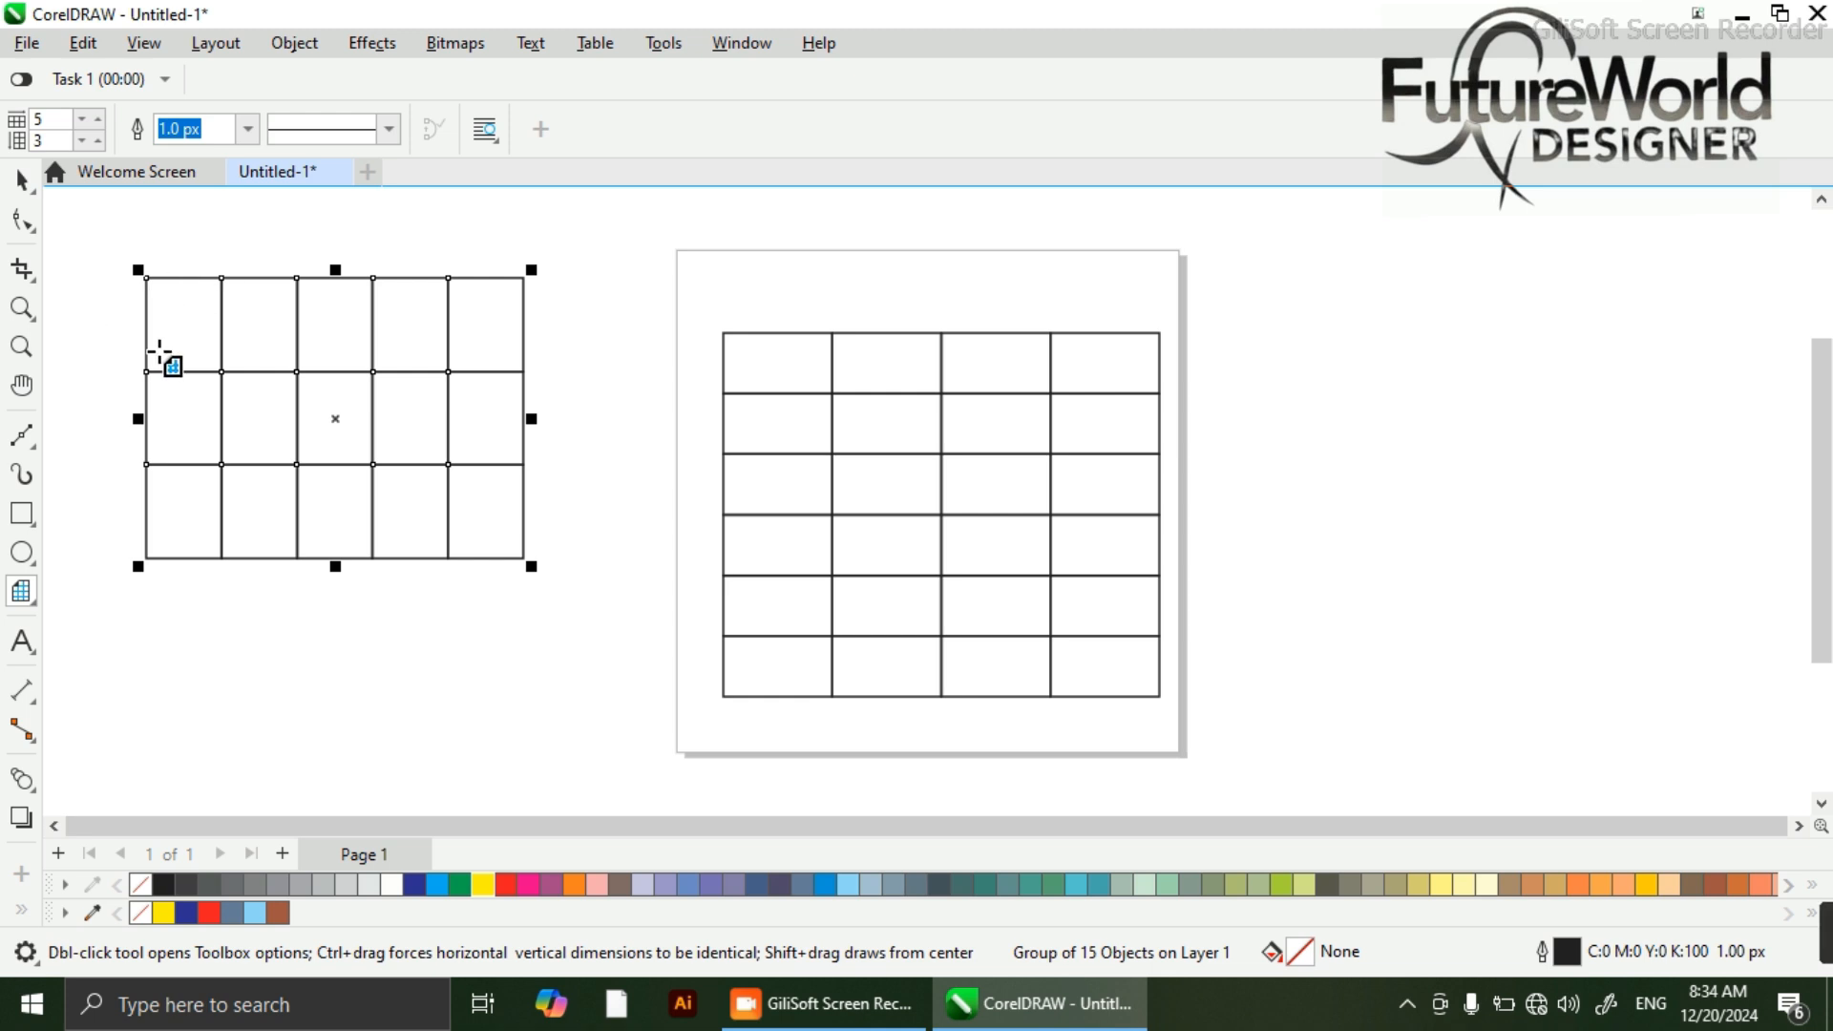
# - Give the 5-by-3 grid beside the page a 4 px outline with a dotted line style
pyautogui.click(247, 132)
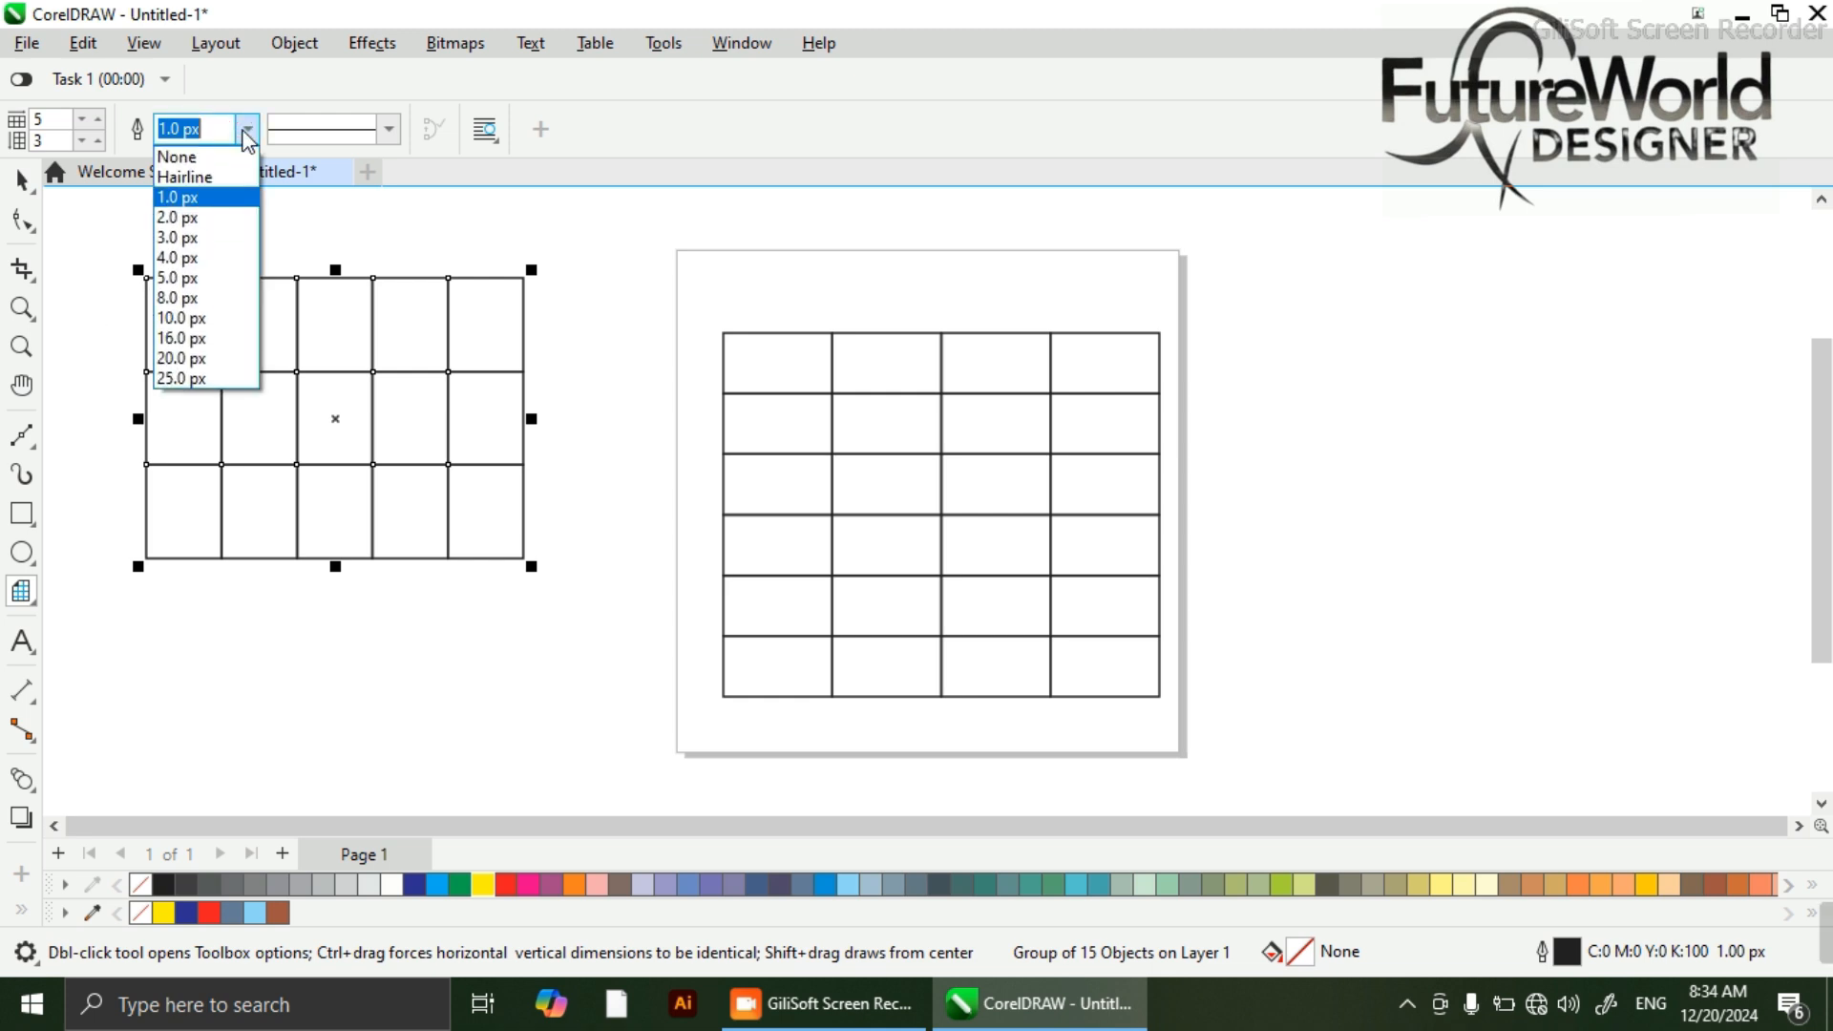
pyautogui.click(219, 263)
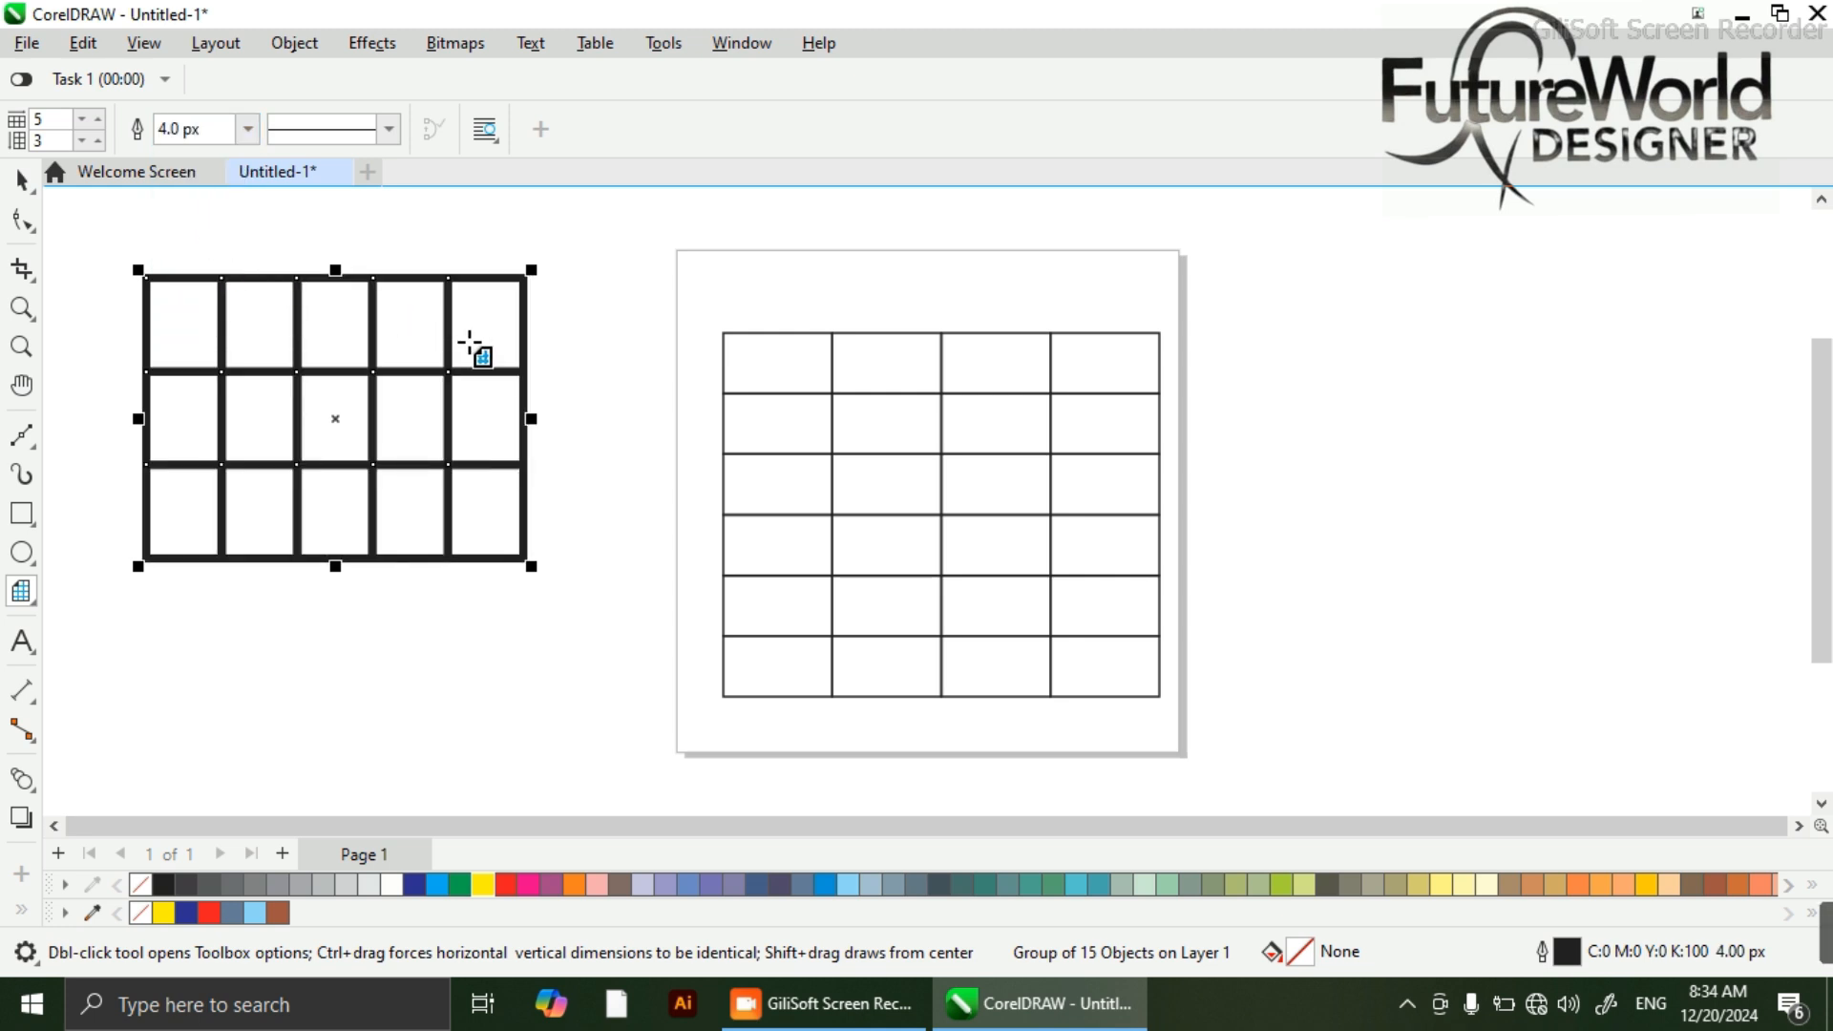
pyautogui.click(390, 132)
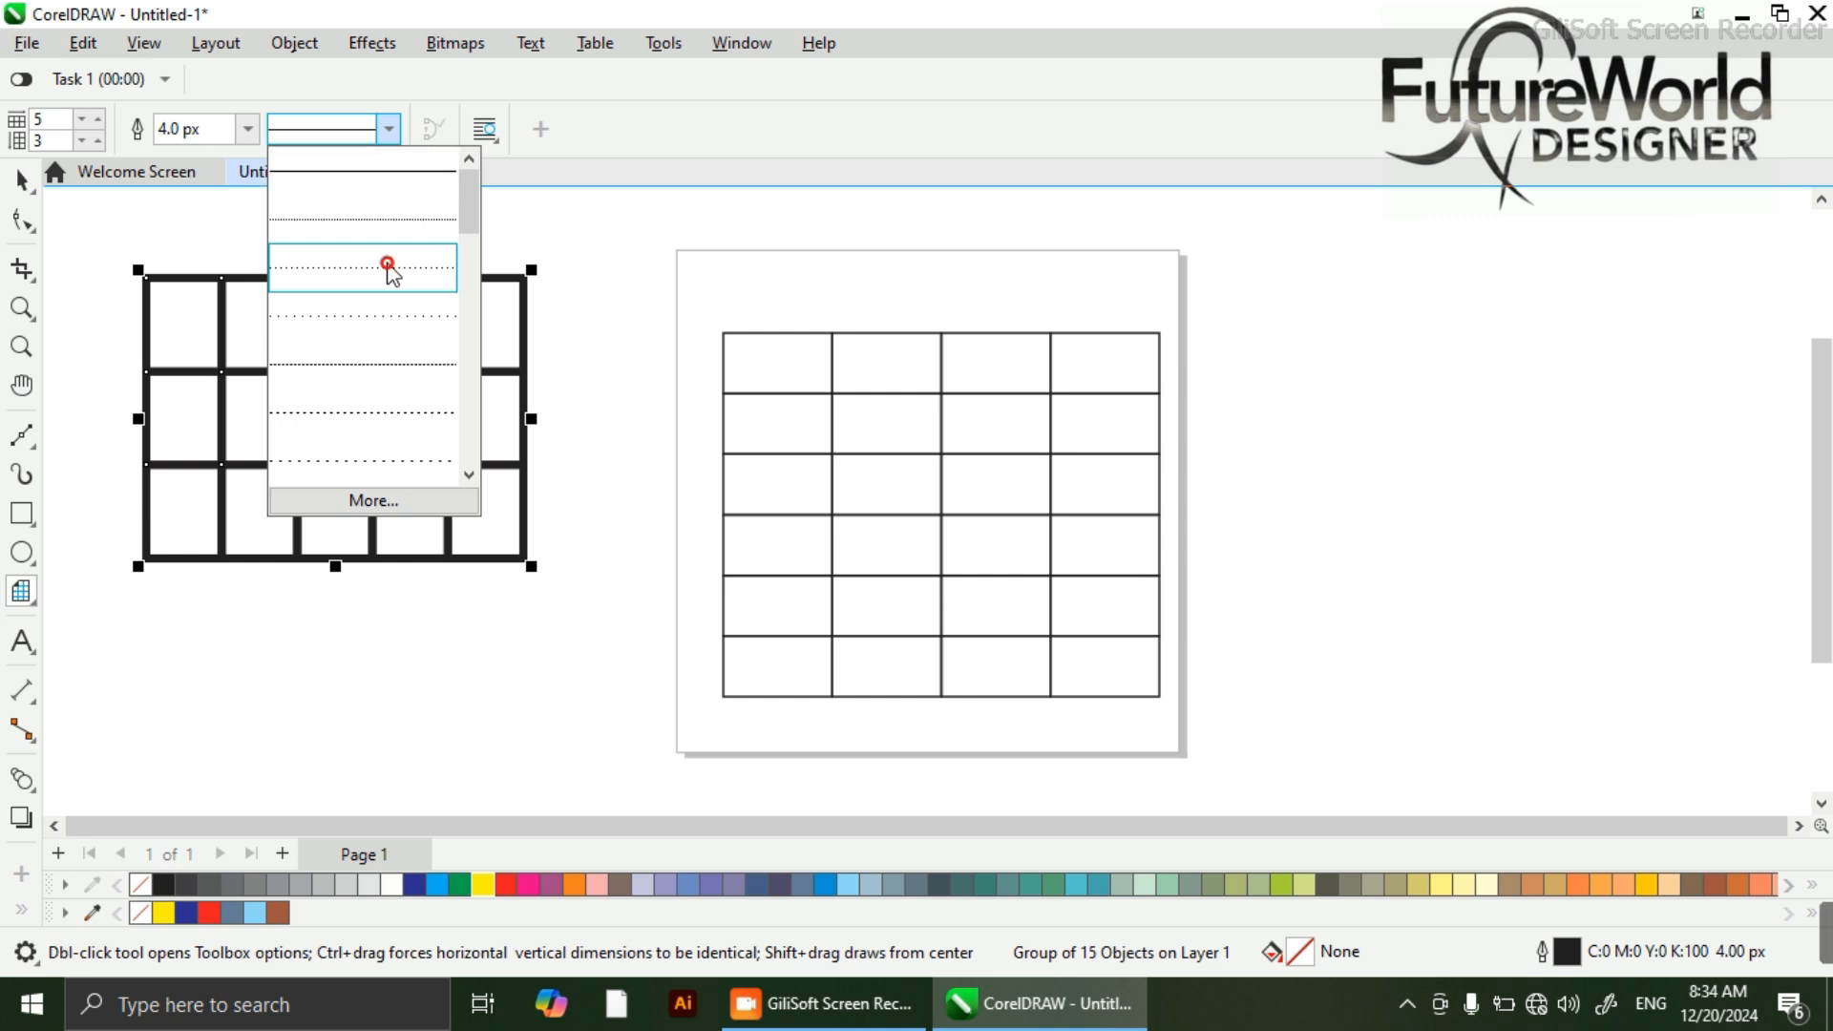
pyautogui.click(386, 261)
# - Try two other dashed line styles on the 5-by-3 grid and set it back to a solid line
pyautogui.click(388, 129)
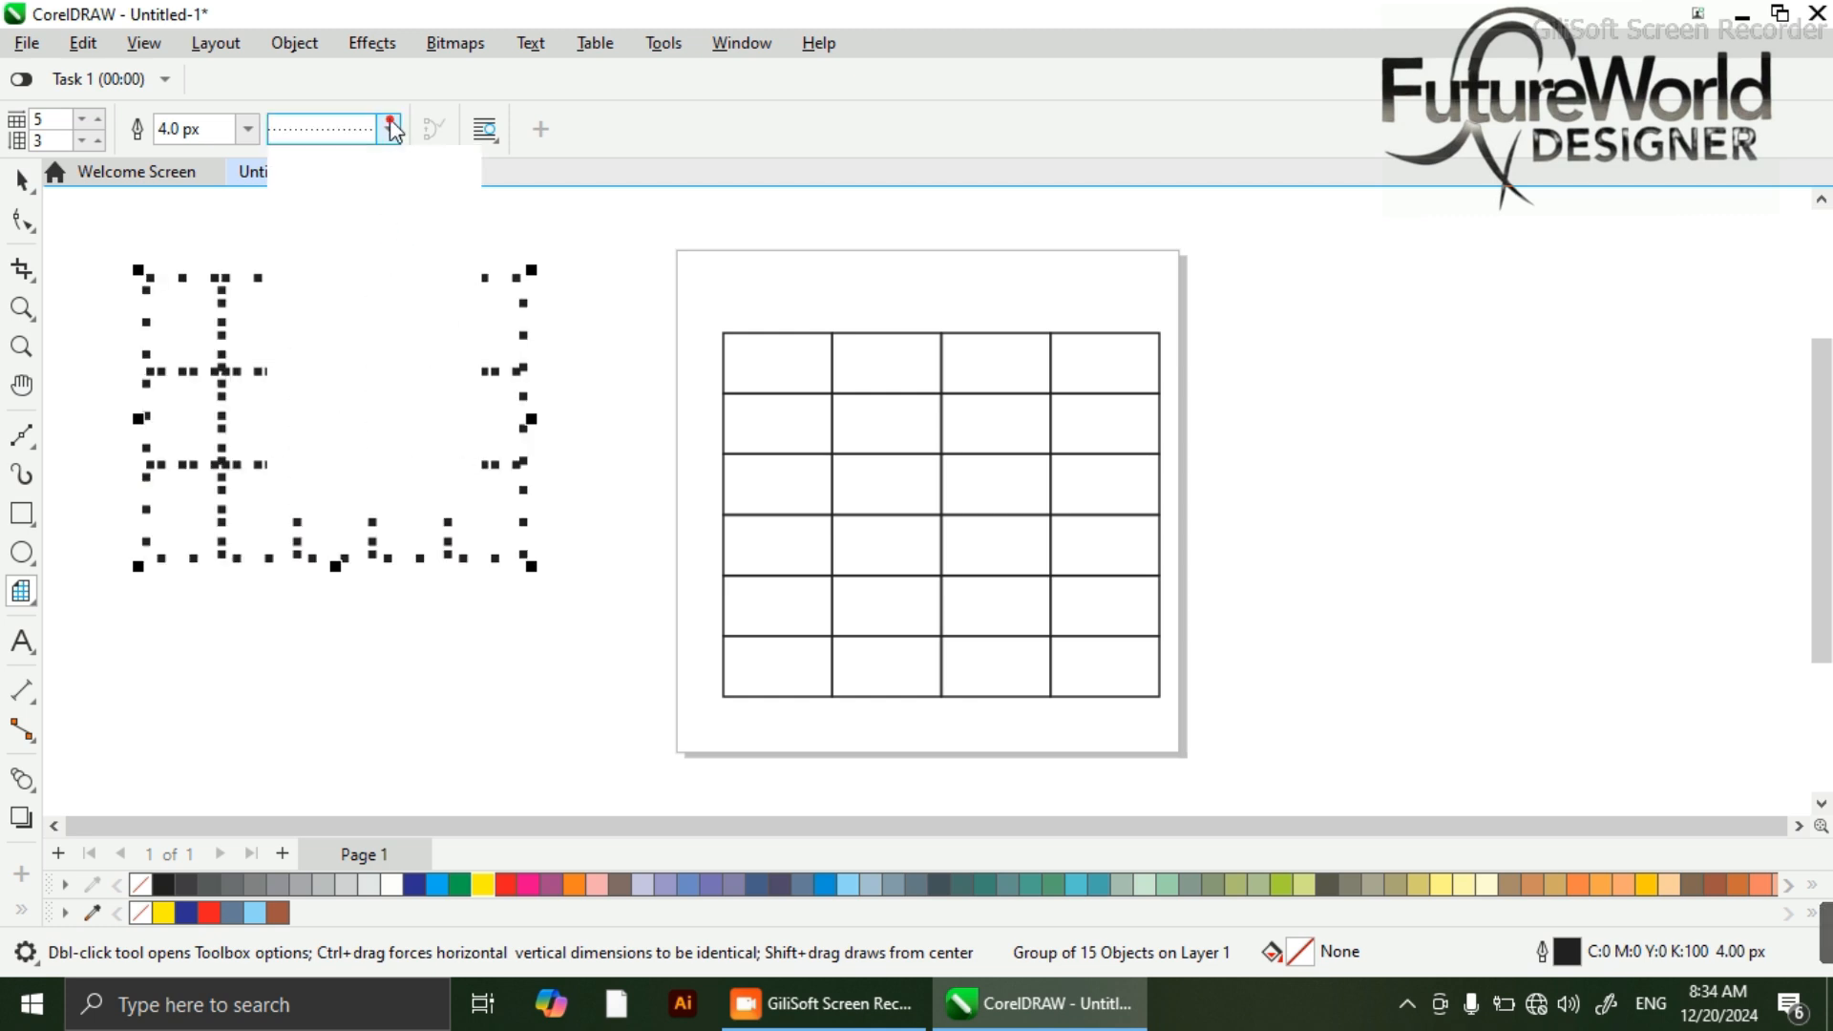
pyautogui.click(399, 380)
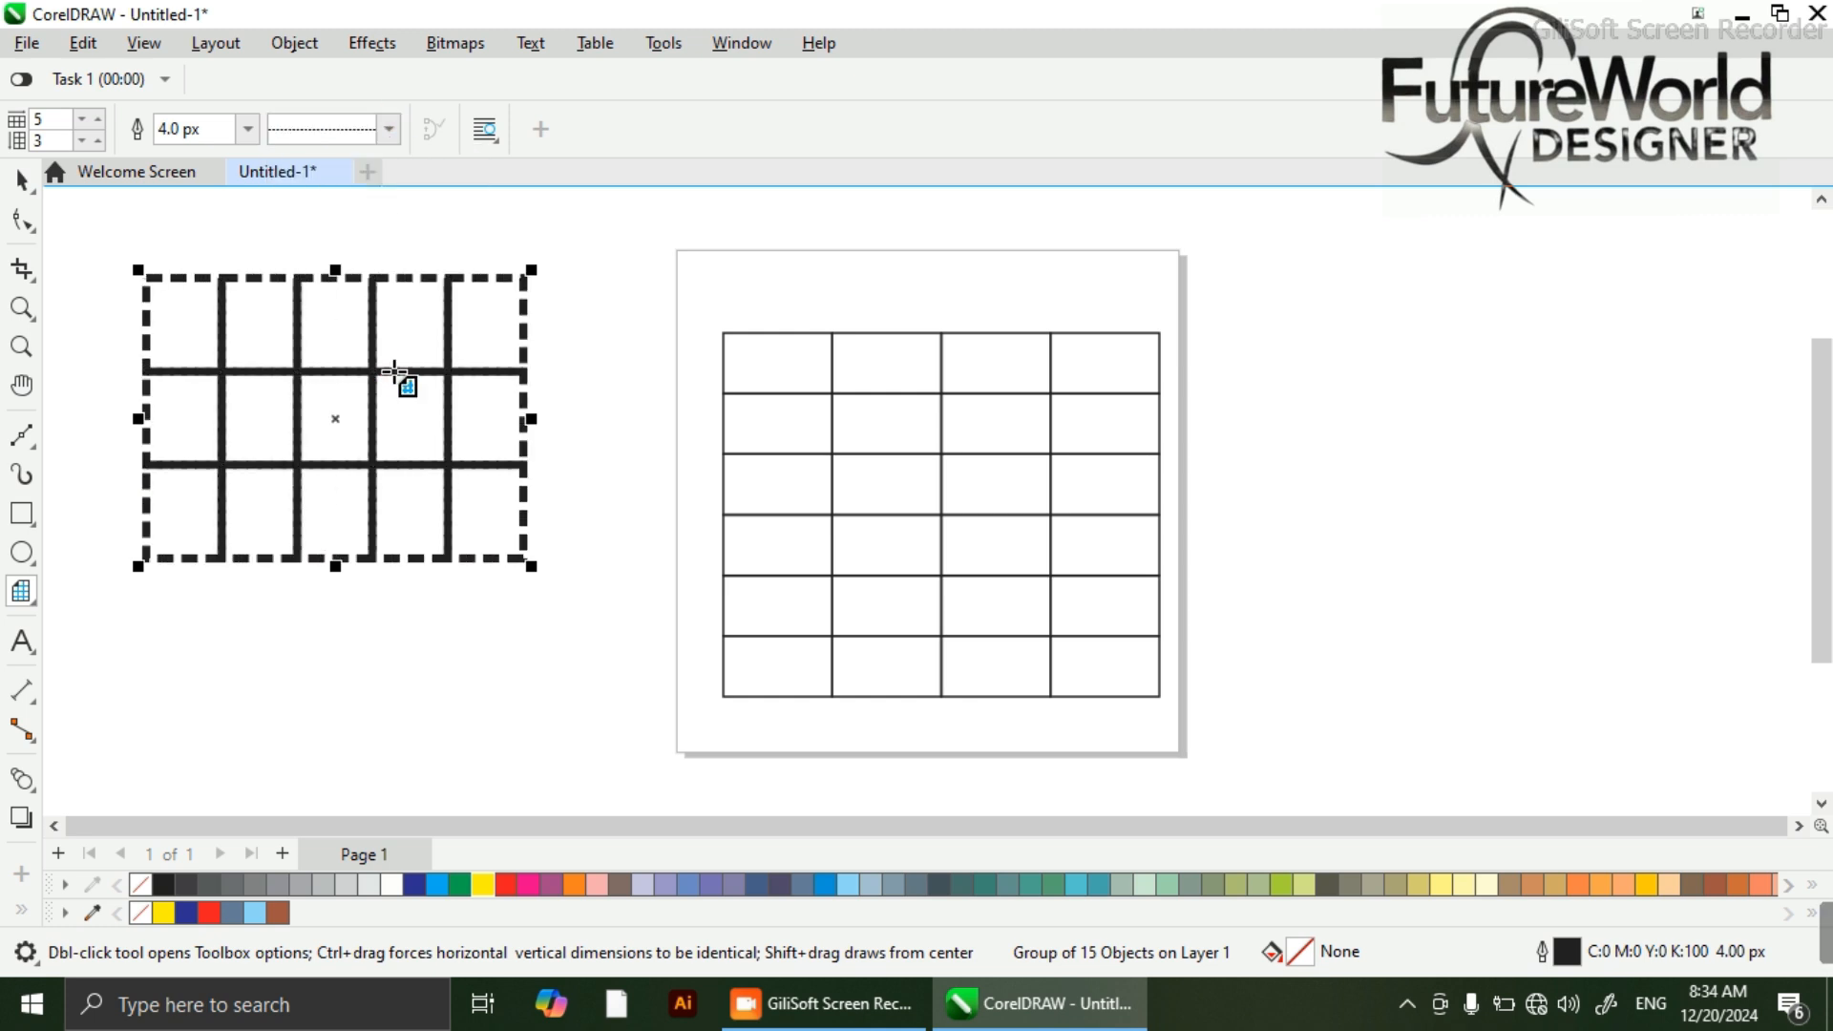
pyautogui.click(388, 129)
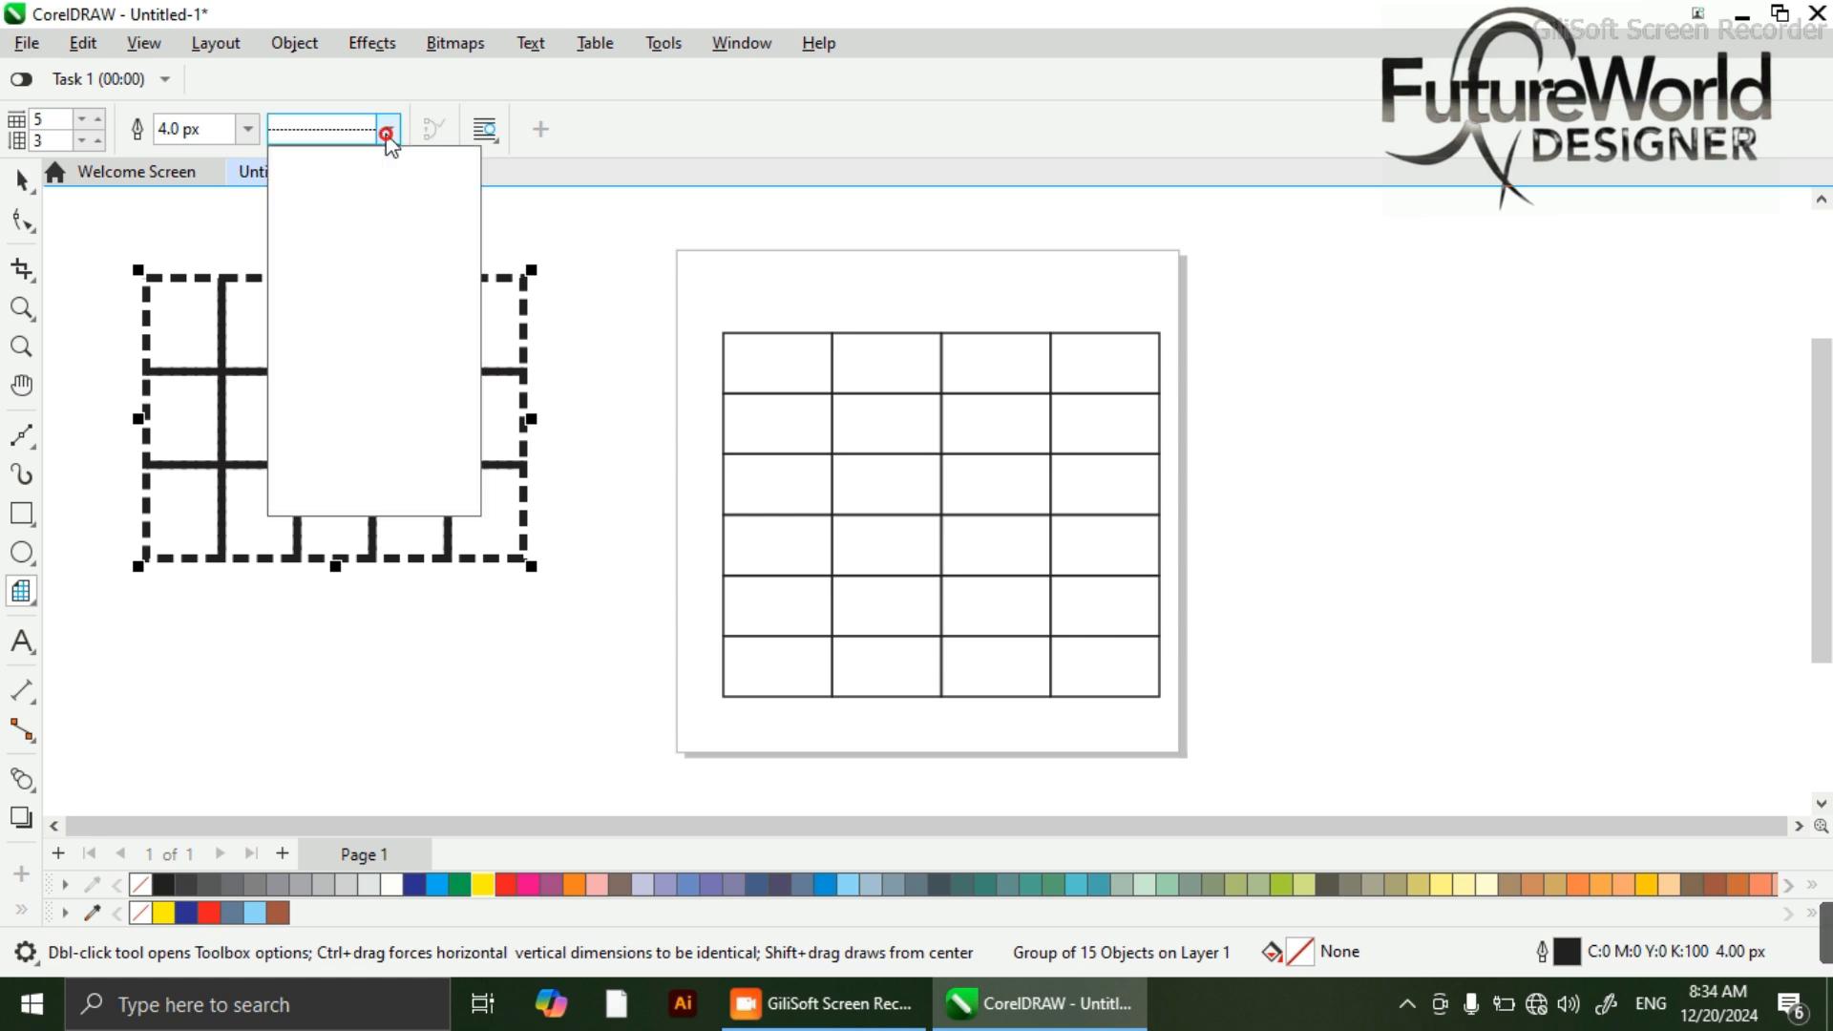
pyautogui.click(377, 411)
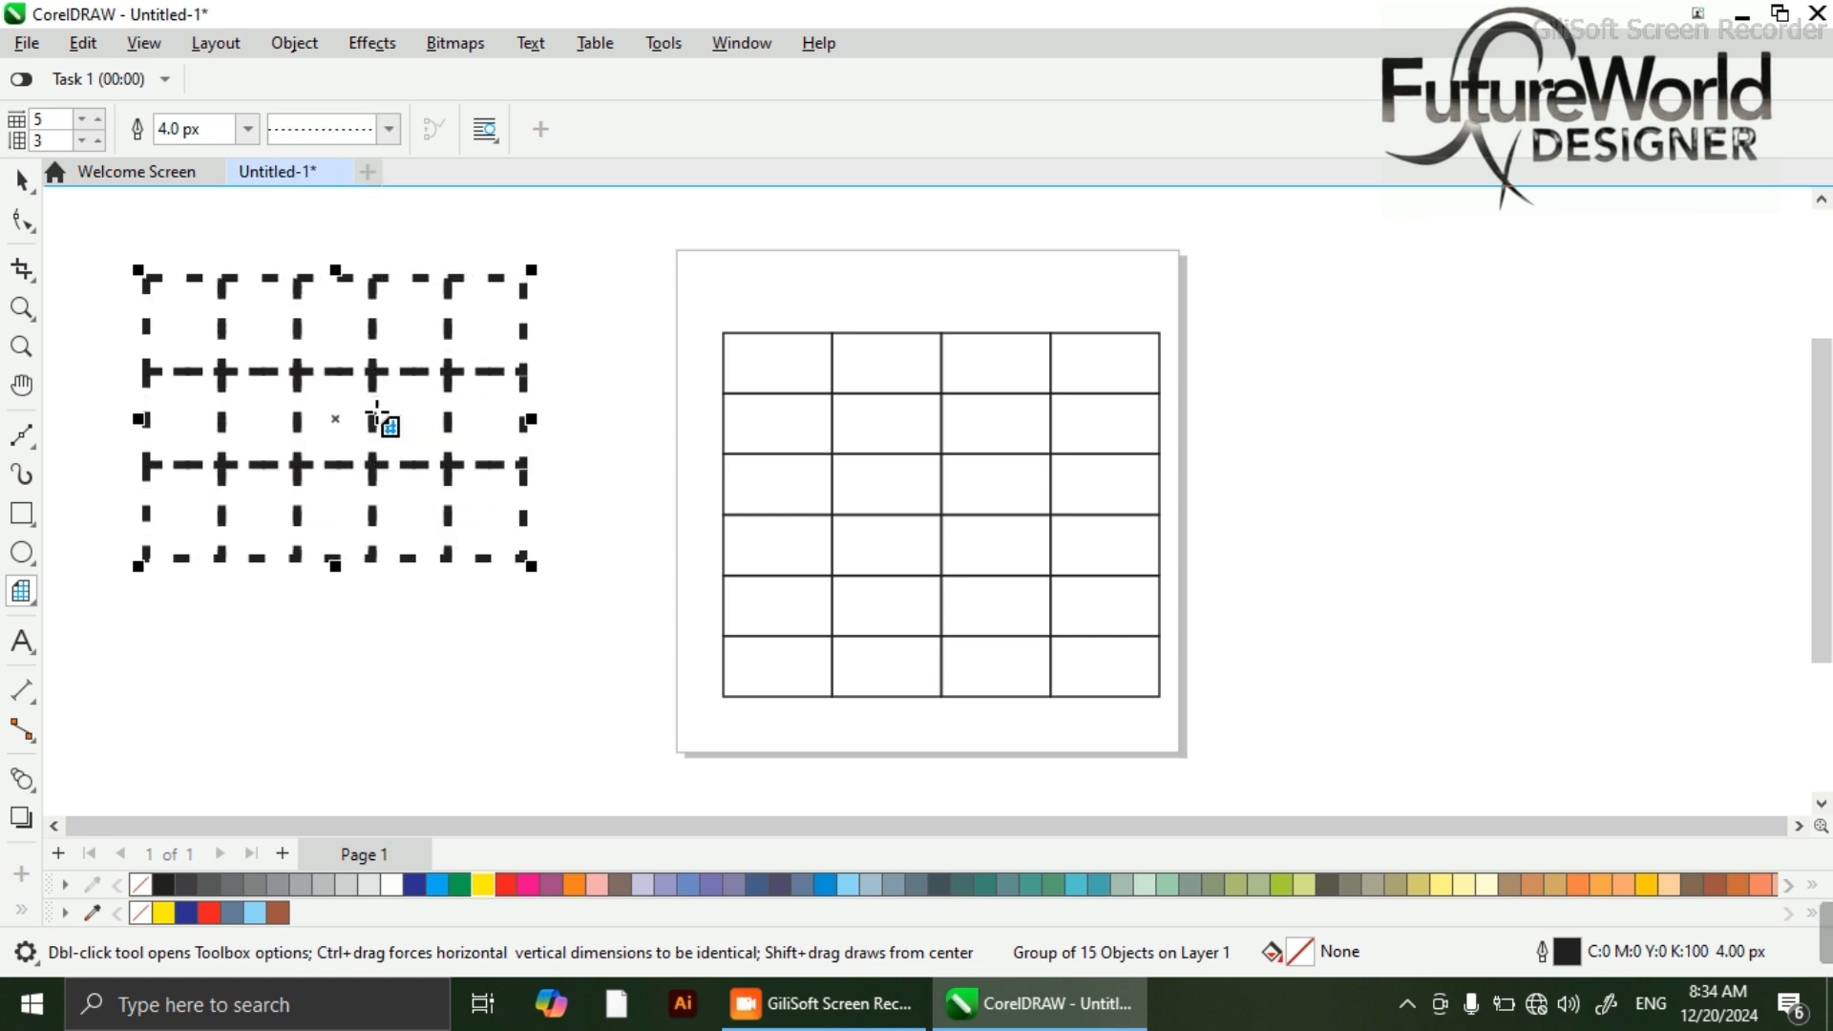
pyautogui.click(389, 131)
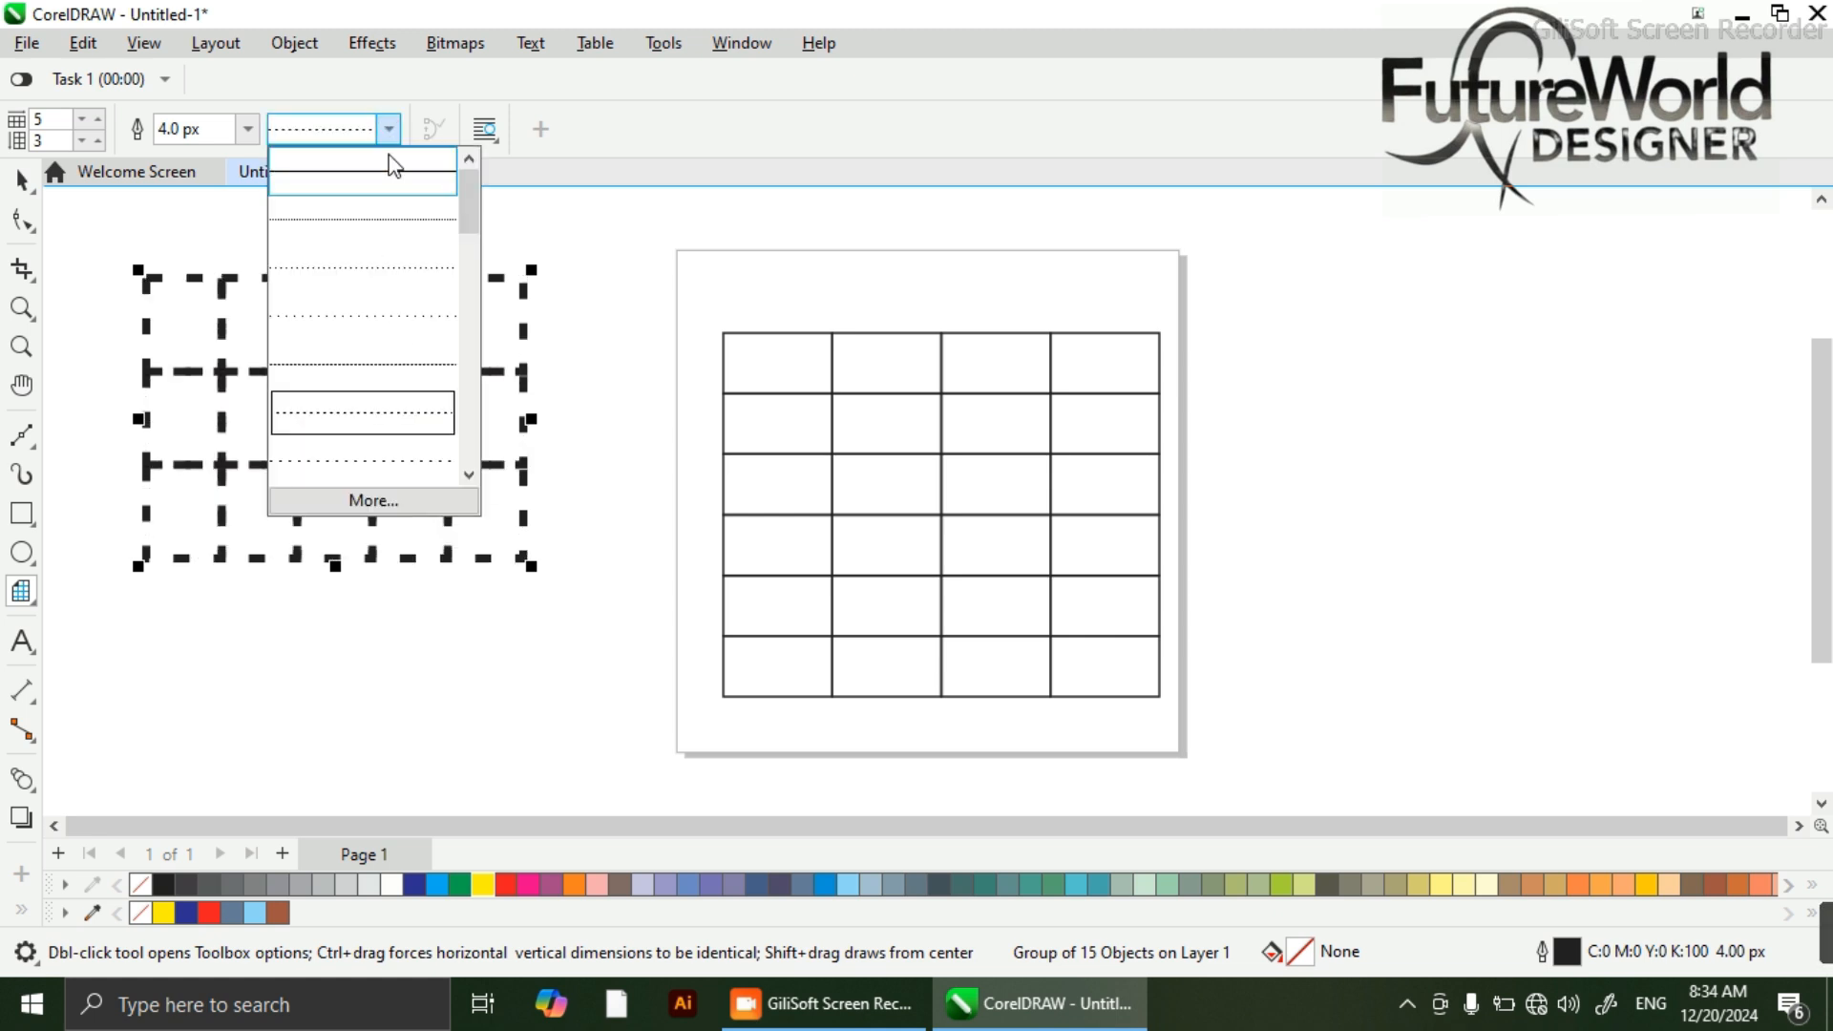
pyautogui.click(387, 164)
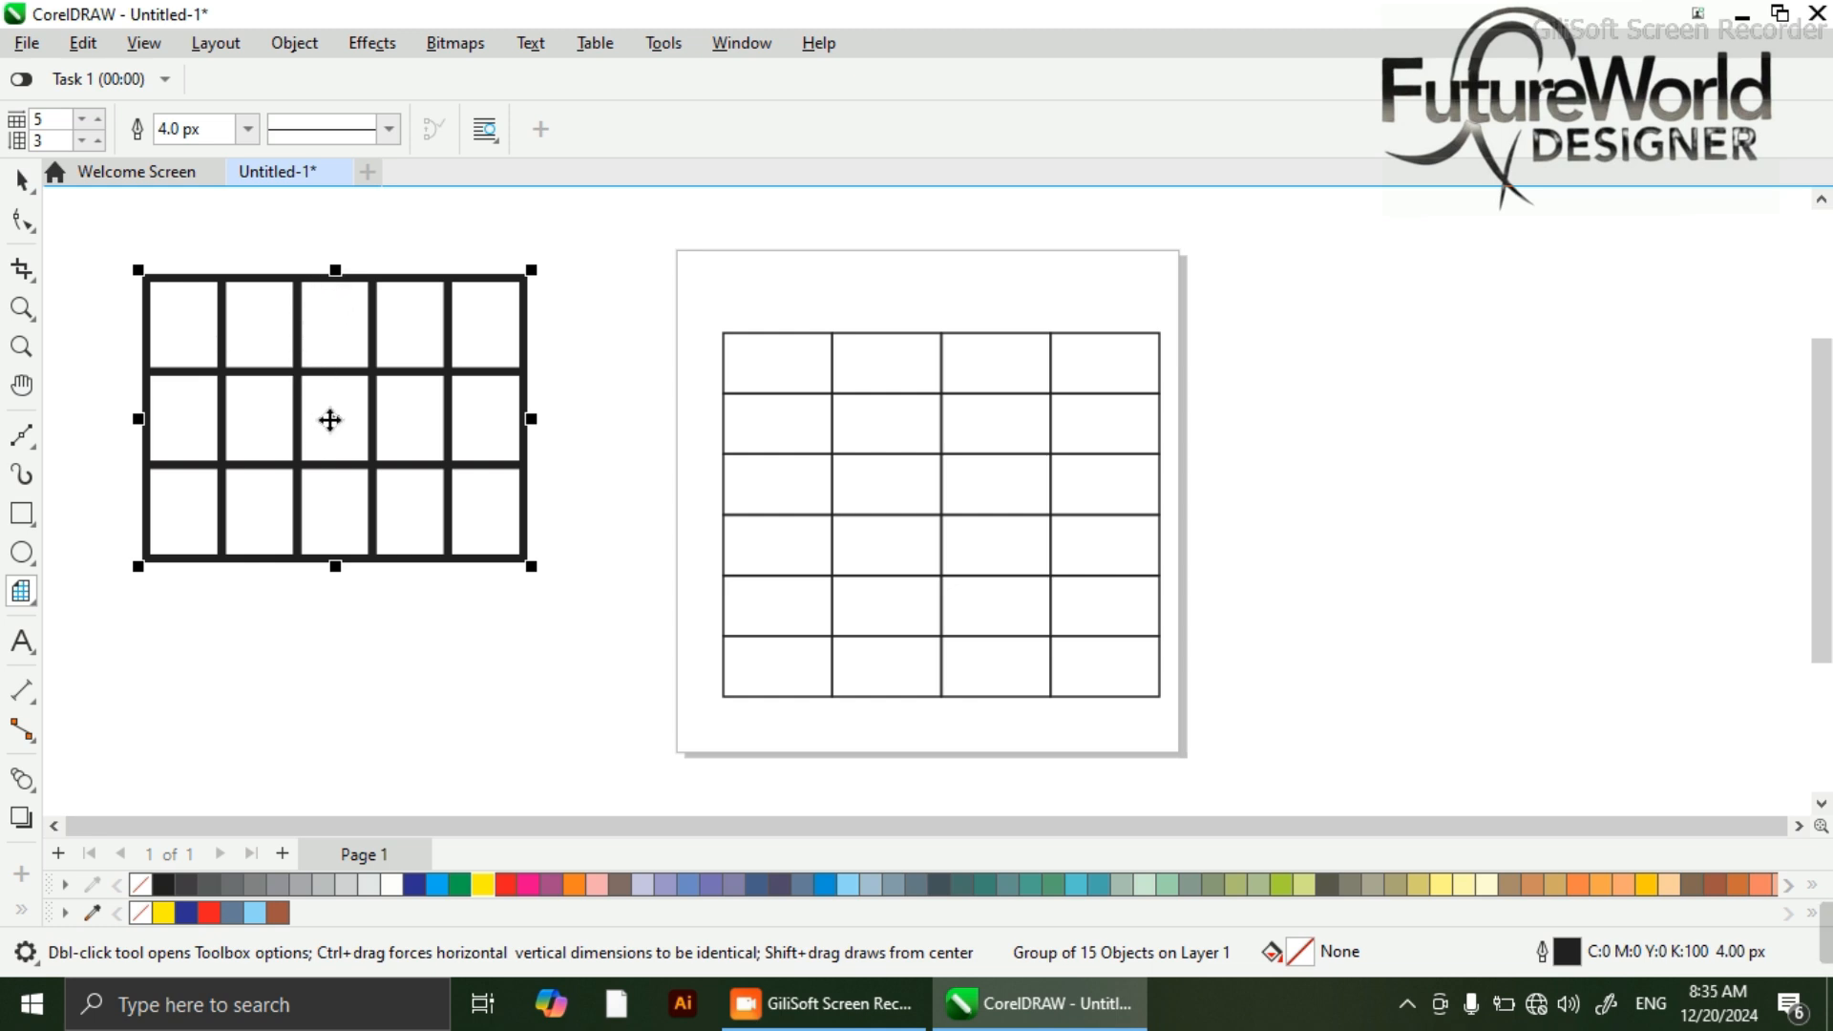
# - Delete both grids and draw a spiral of 5 revolutions on the page with the Spiral tool
pyautogui.moveTo(330, 420); pyautogui.dragTo(434, 409)
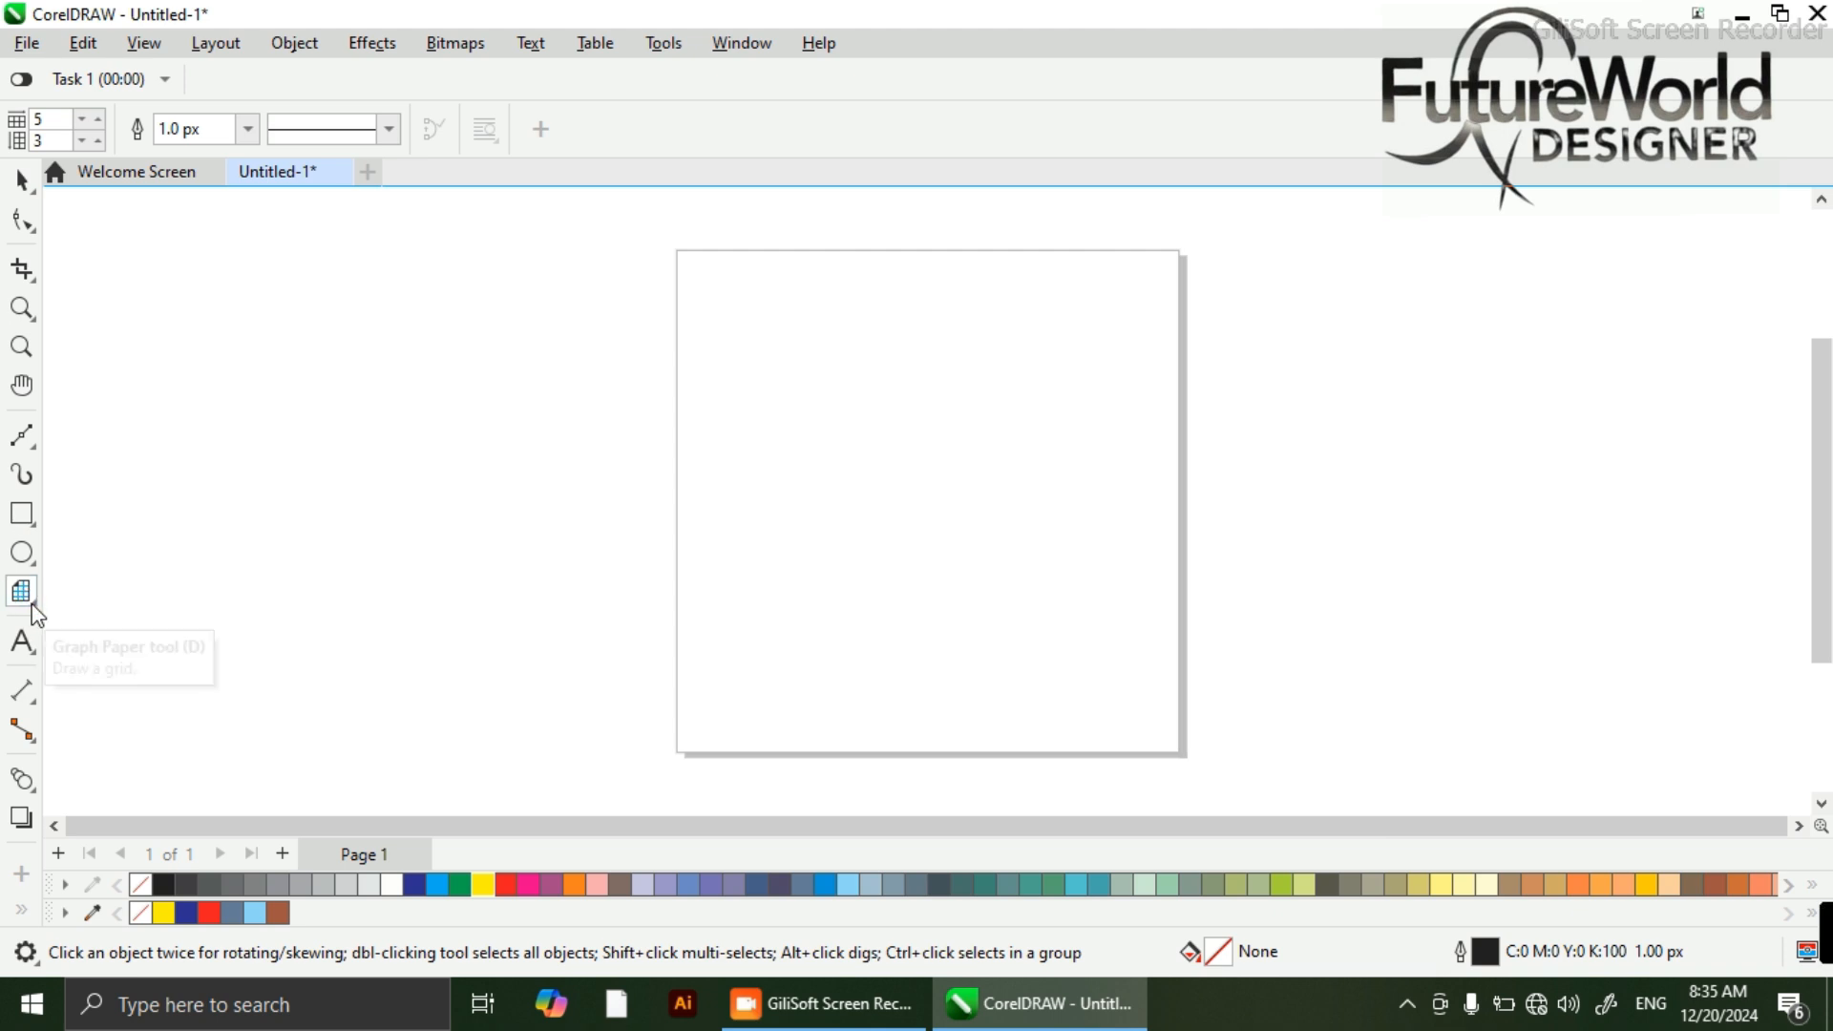
pyautogui.click(30, 605)
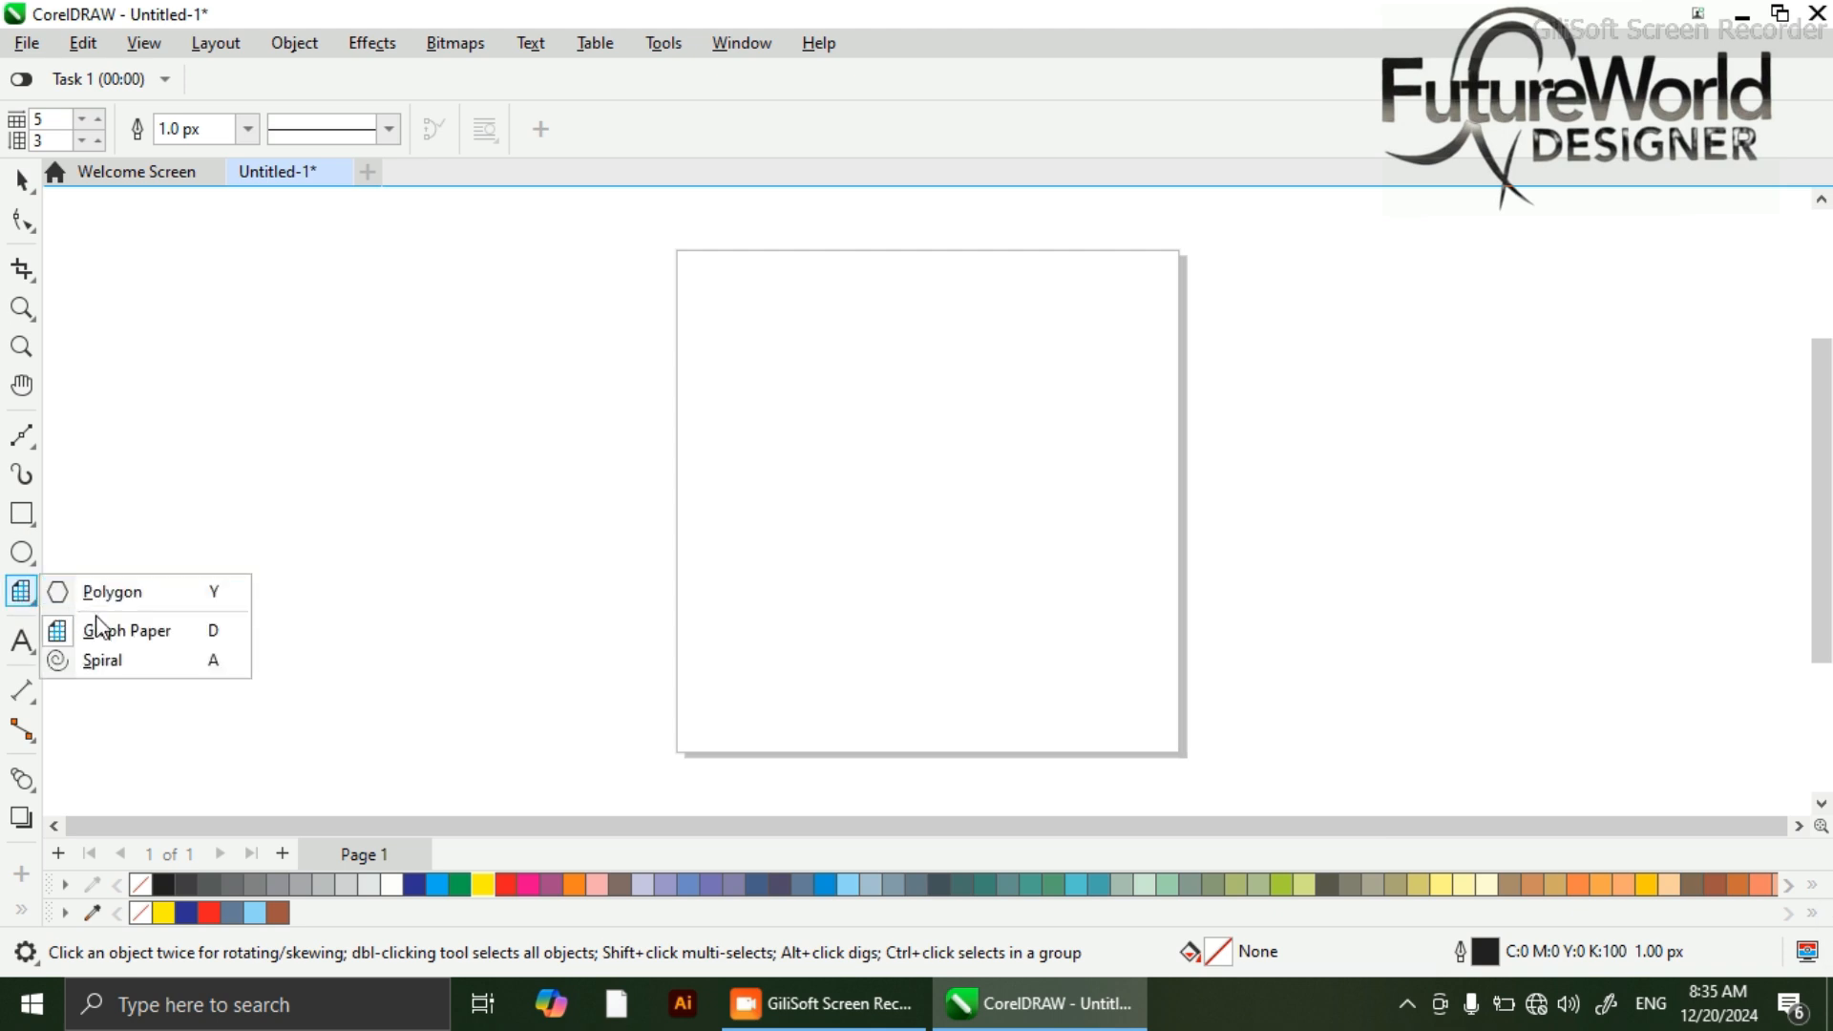
pyautogui.click(107, 661)
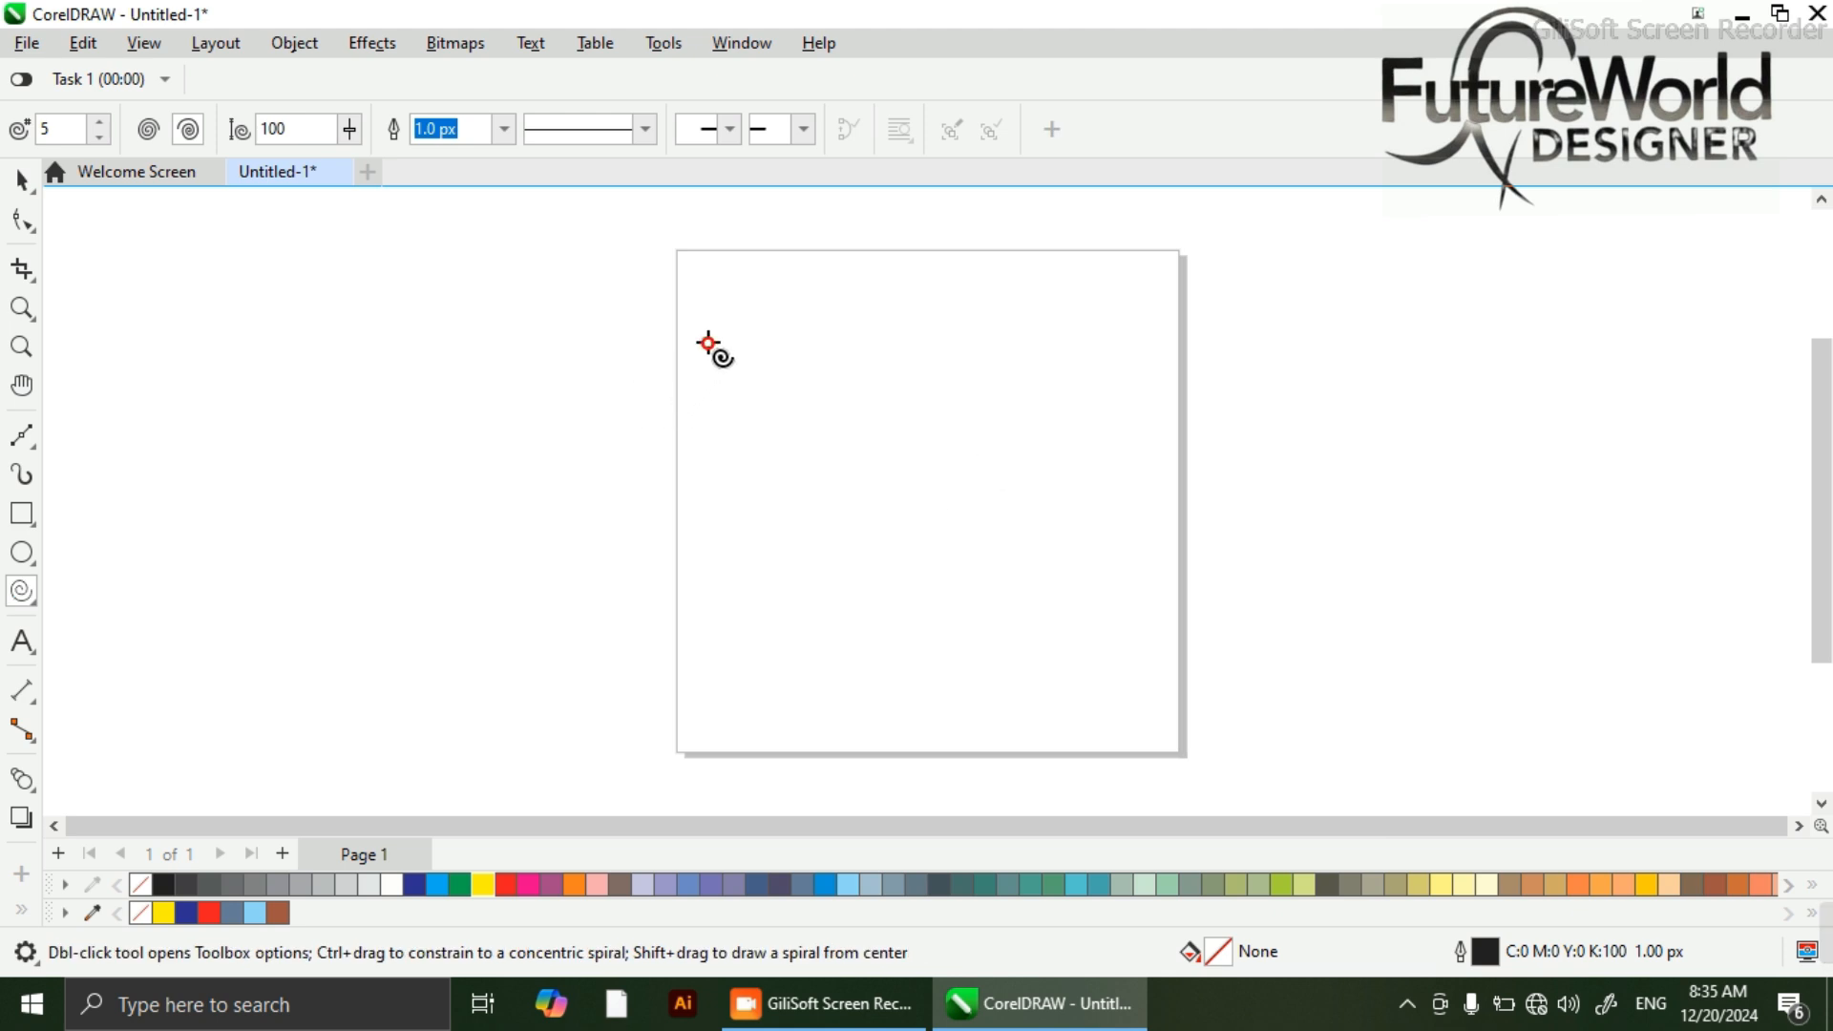
pyautogui.moveTo(707, 344); pyautogui.dragTo(1033, 630)
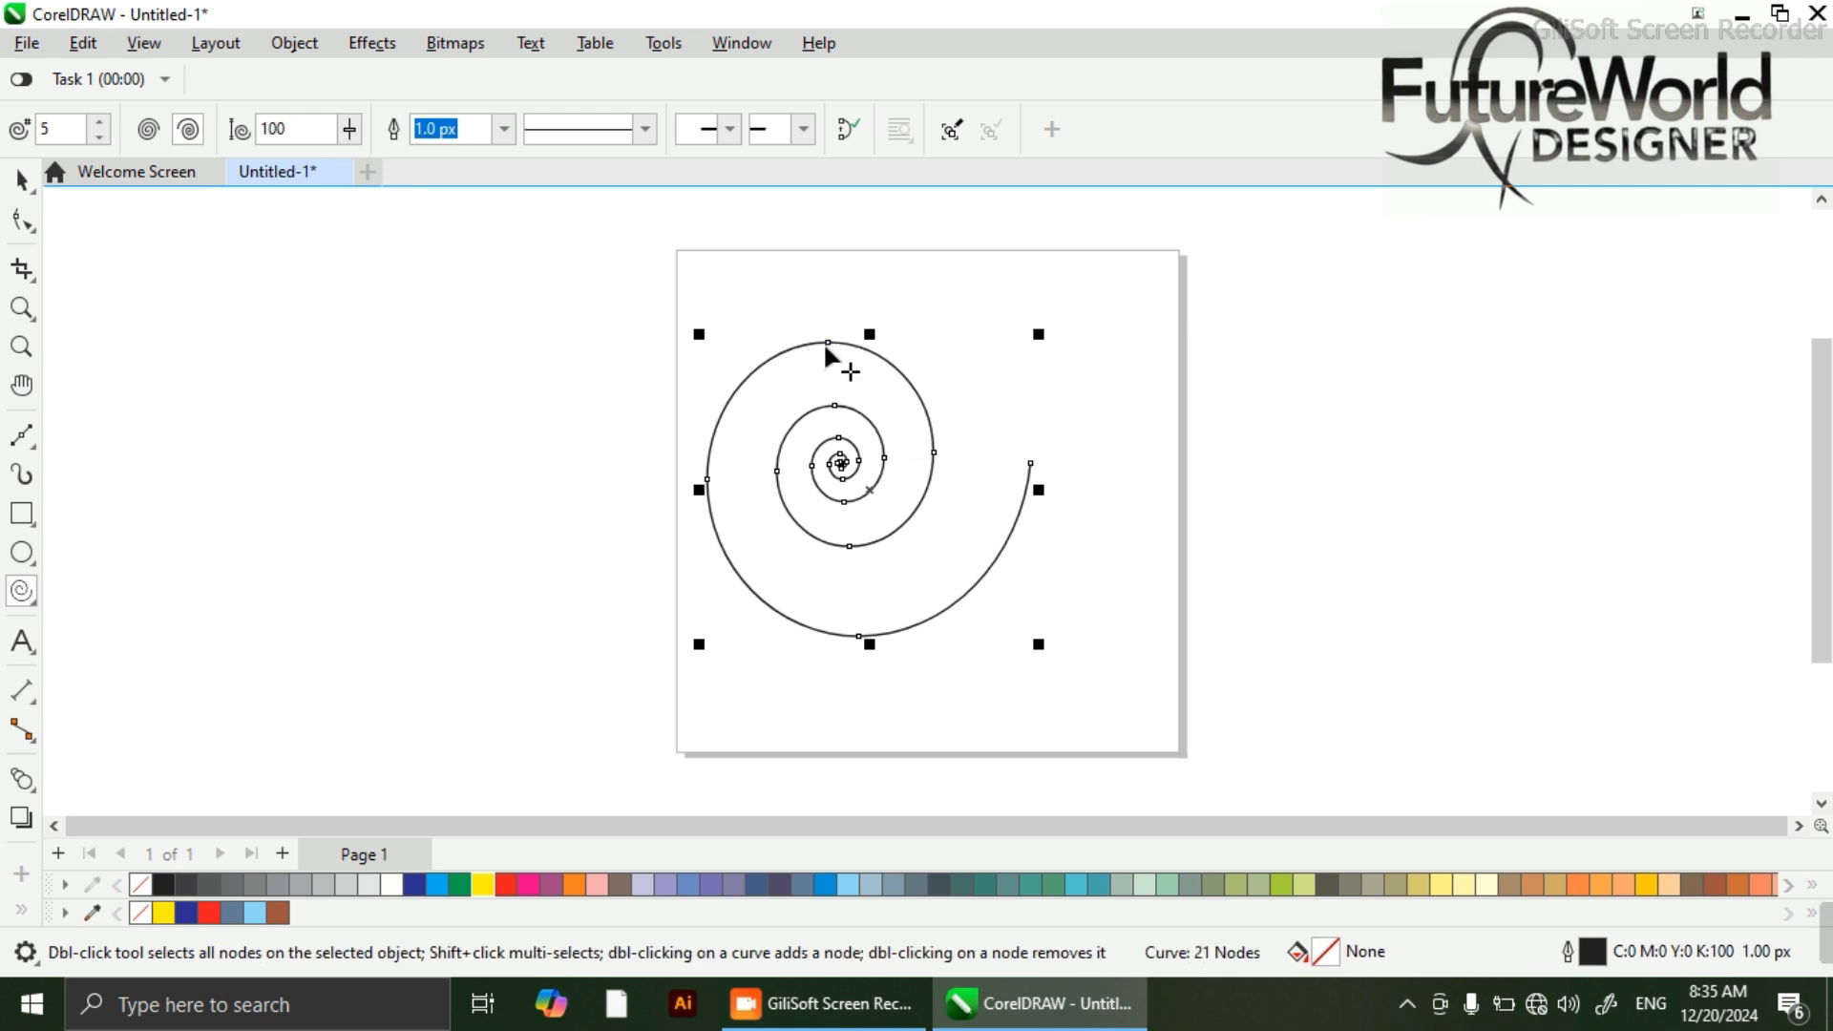
# - Reshape the spiral on the page by moving the upper and side nodes of its loops
pyautogui.moveTo(829, 336); pyautogui.dragTo(853, 393)
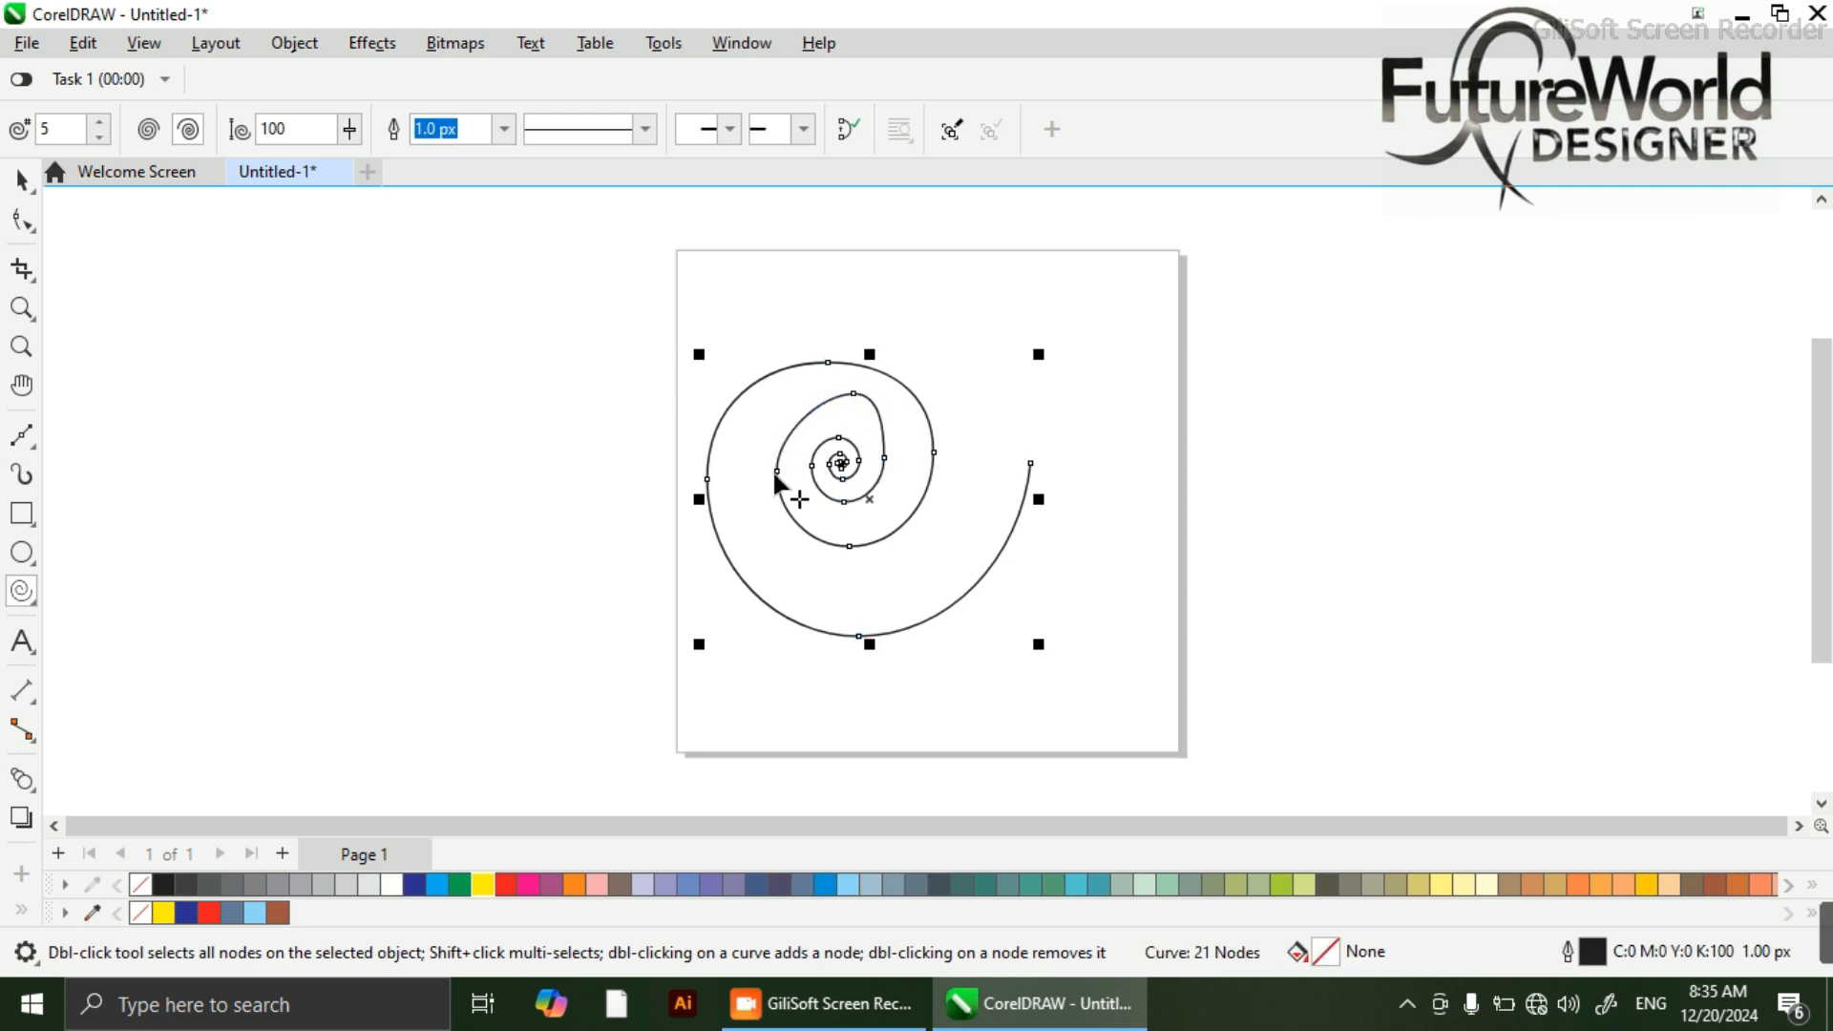
pyautogui.moveTo(775, 475); pyautogui.dragTo(961, 462)
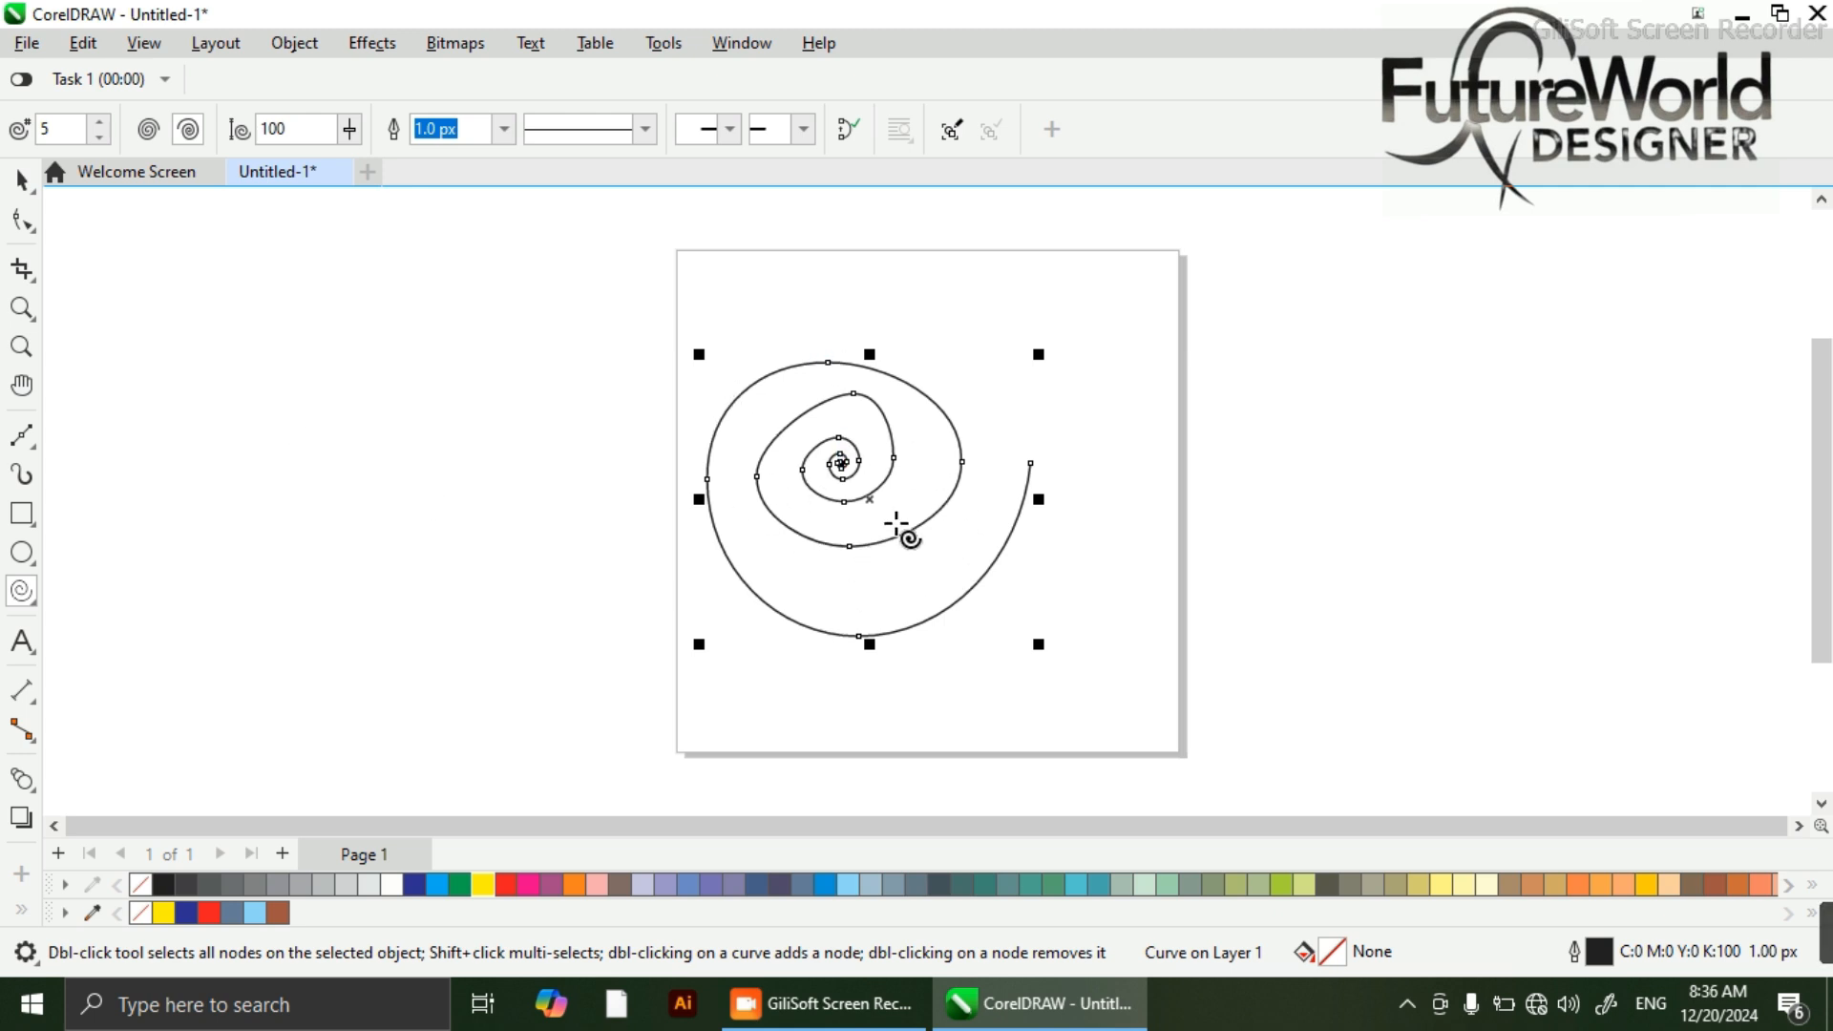
# - Draw a second spiral of 7 revolutions in the empty area left of the page and set the spiral expansion factor to 92
pyautogui.click(97, 121)
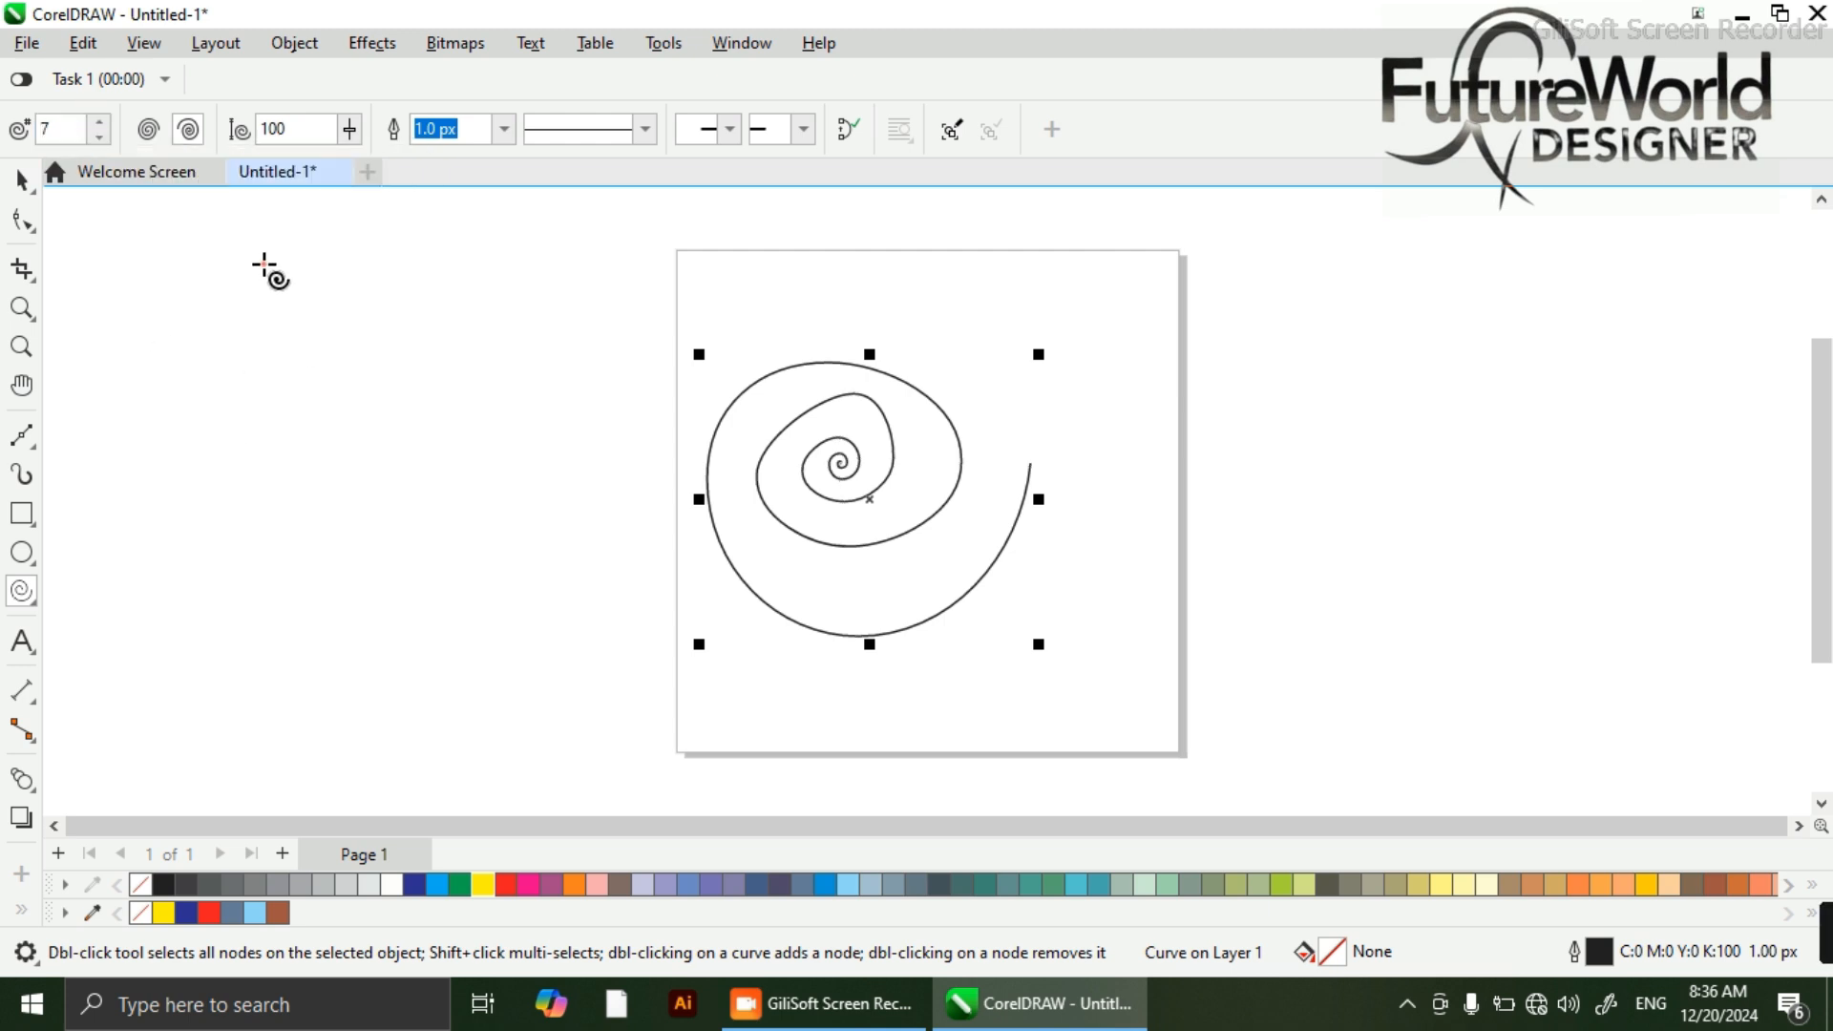
pyautogui.moveTo(265, 265); pyautogui.dragTo(649, 638)
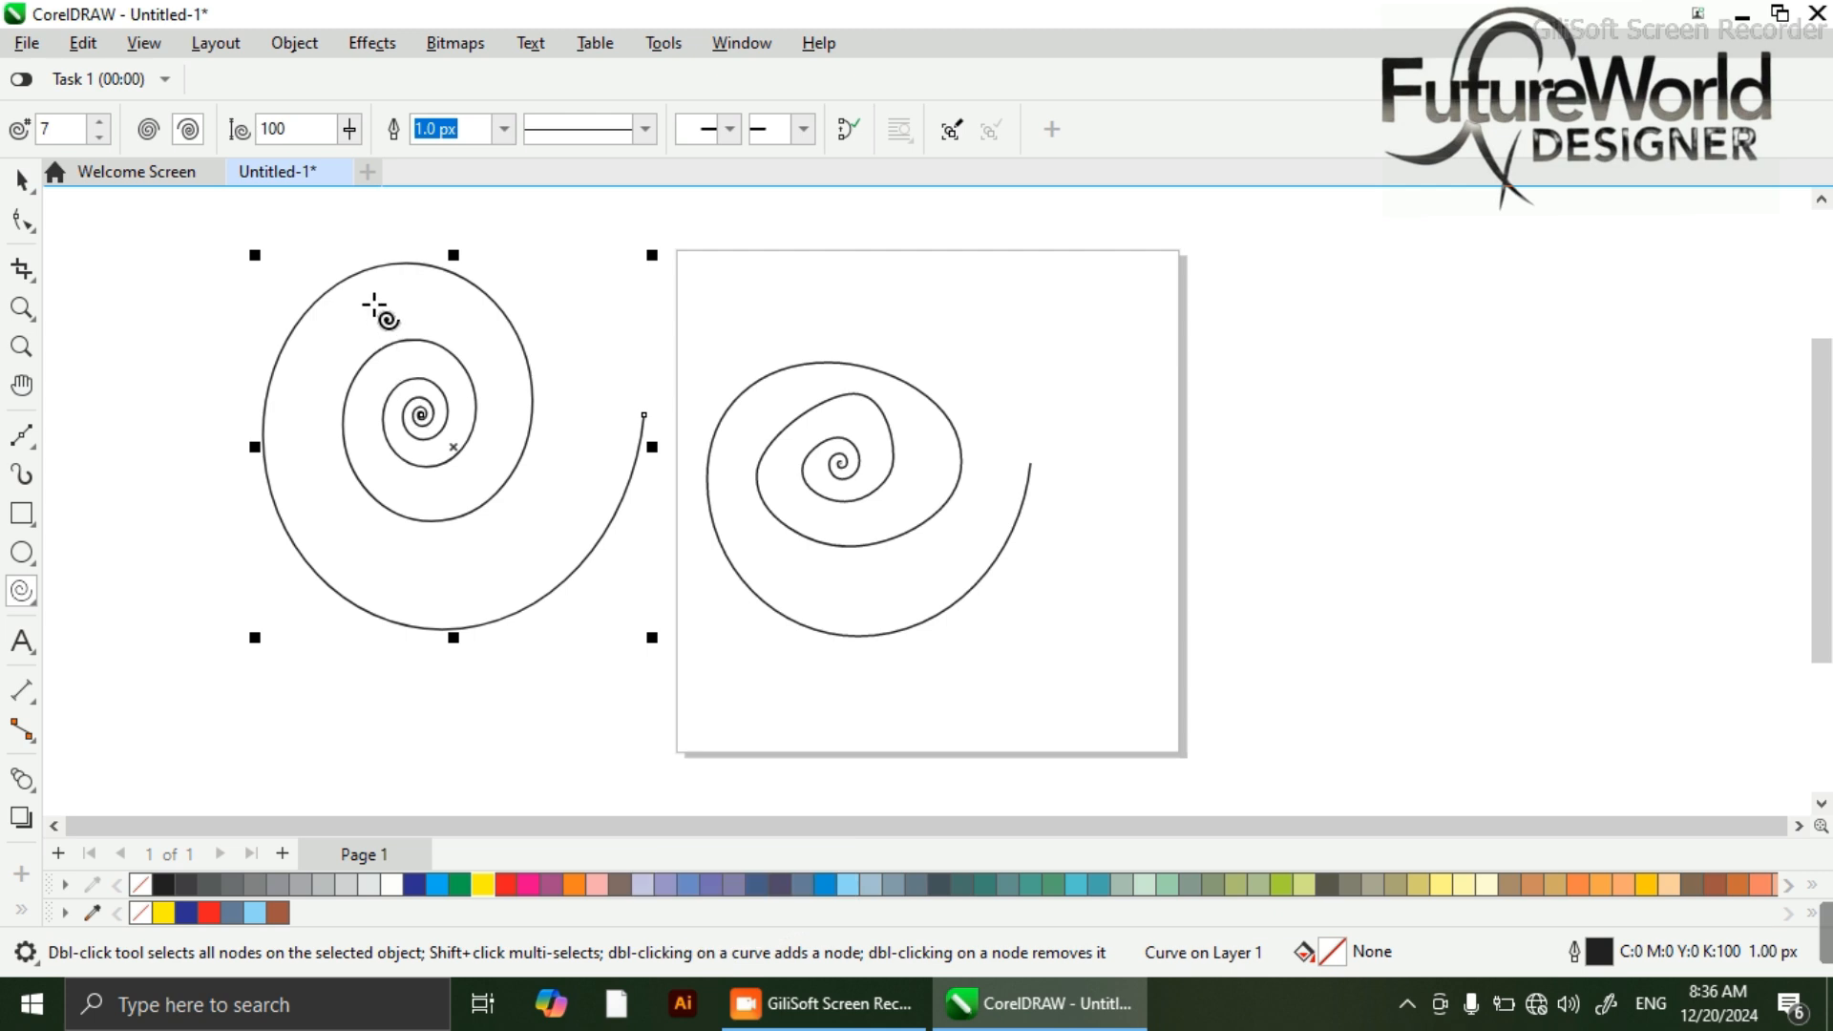
pyautogui.click(351, 130)
pyautogui.click(348, 164)
# - Give the new spiral a 4 px outline with a dotted line style
pyautogui.click(501, 131)
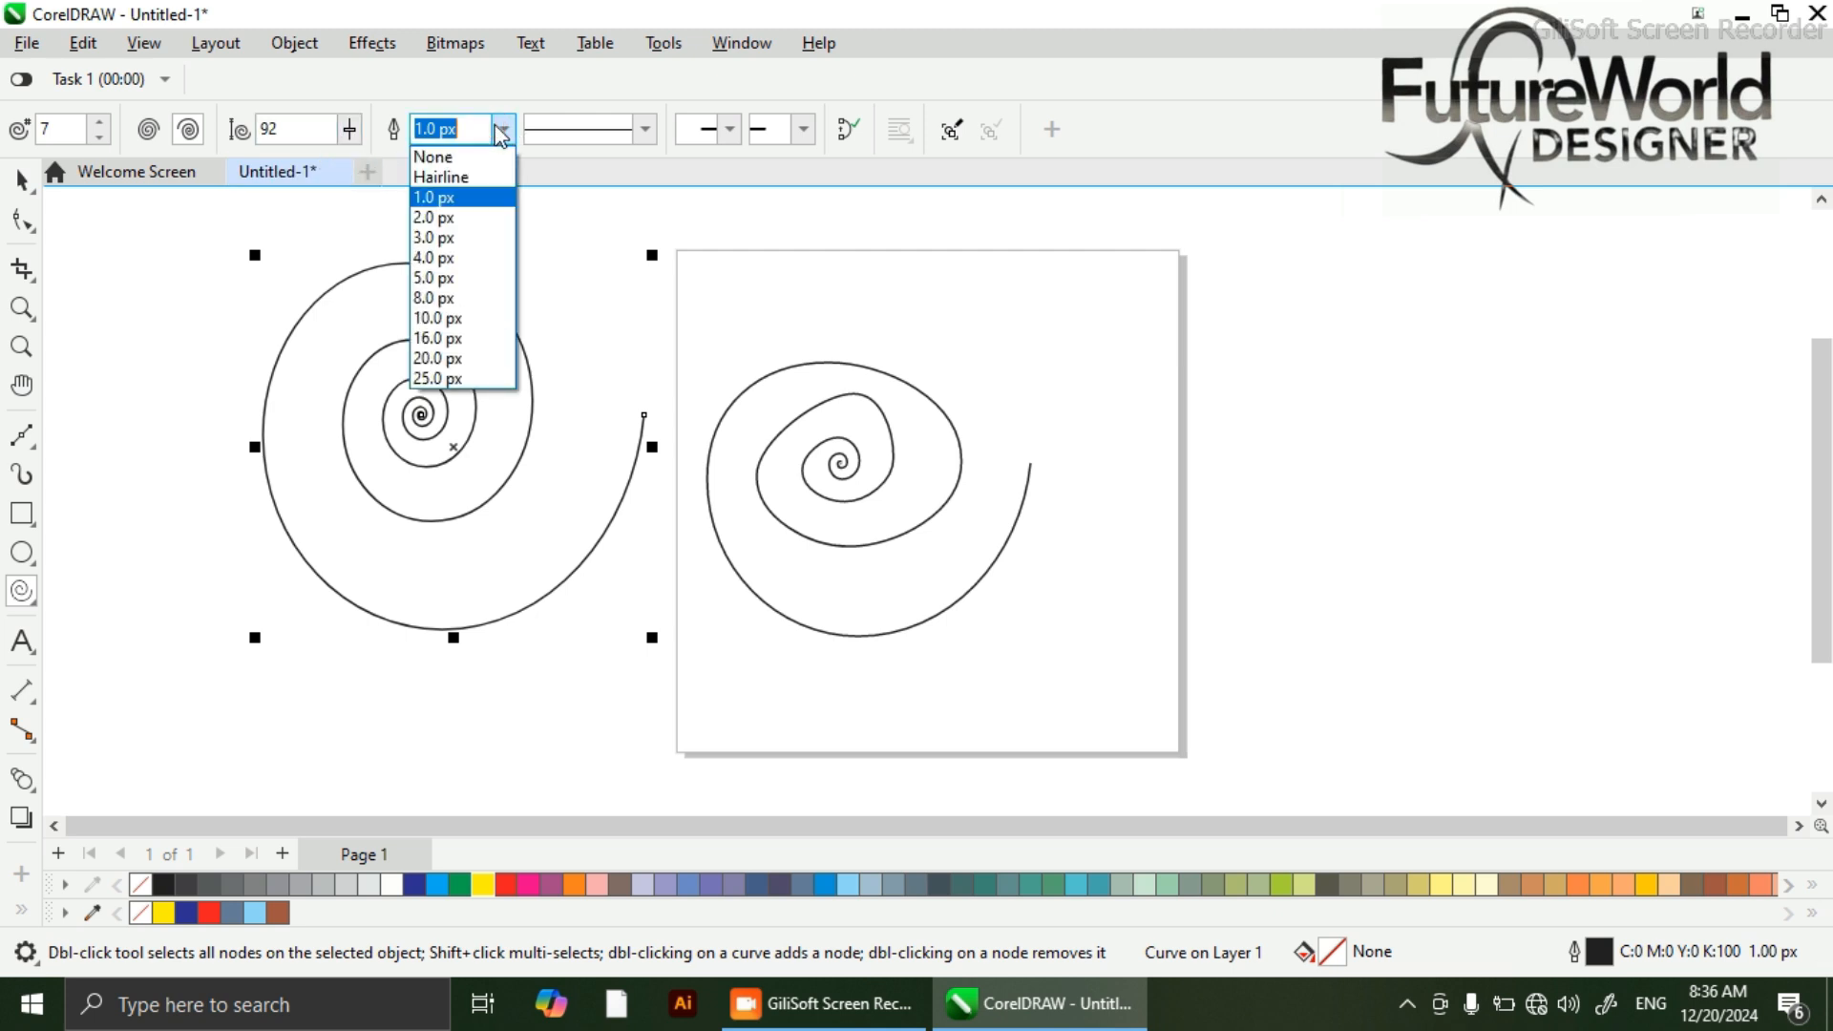
pyautogui.click(456, 258)
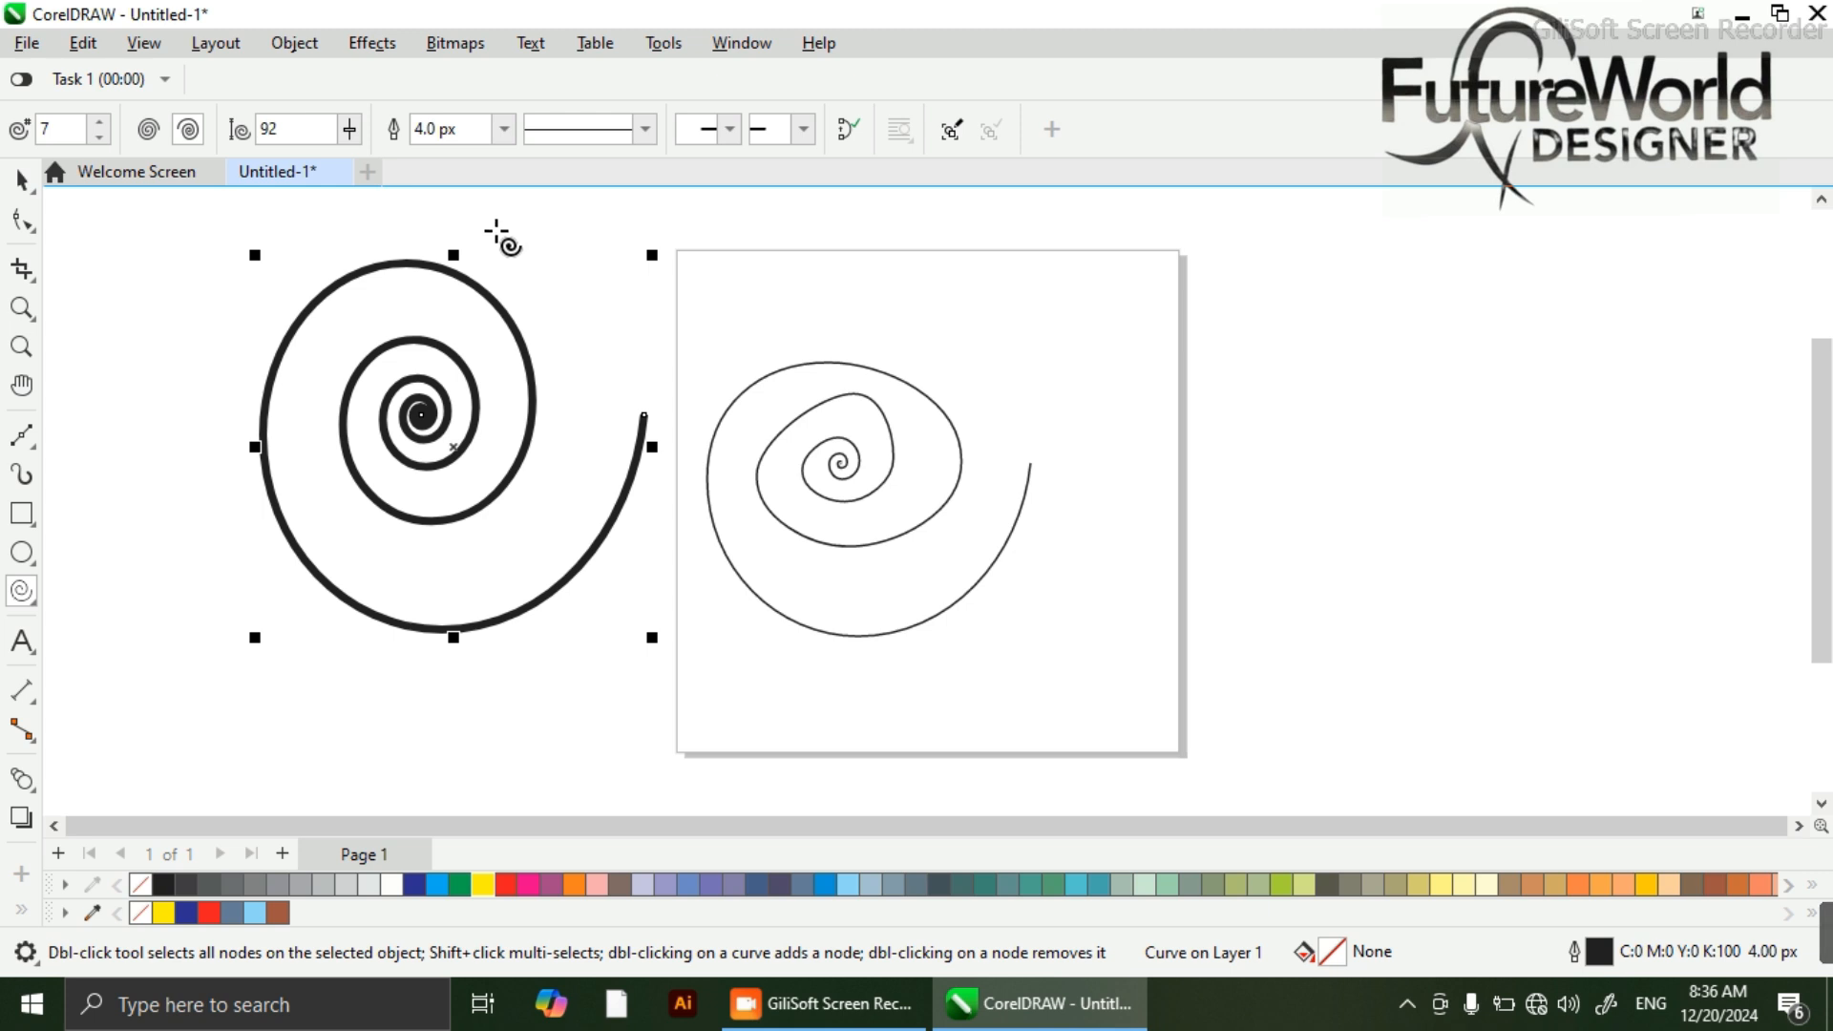
pyautogui.click(647, 131)
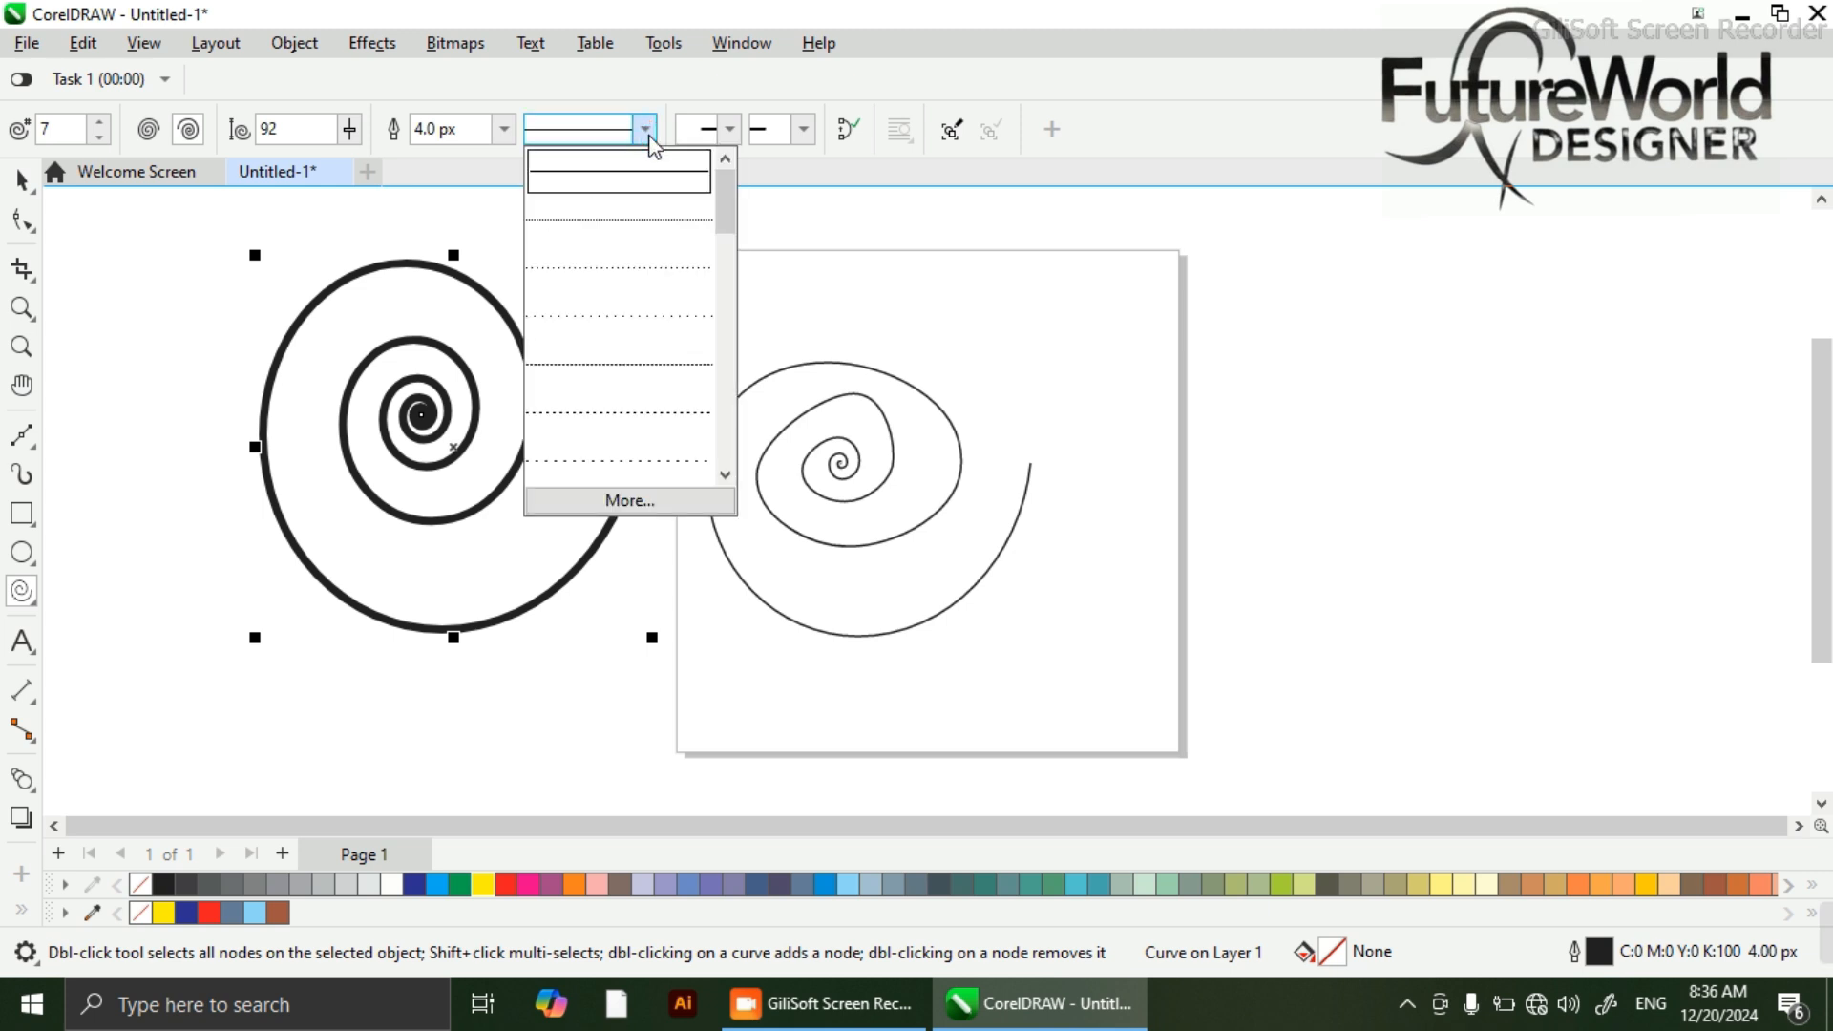
pyautogui.click(652, 232)
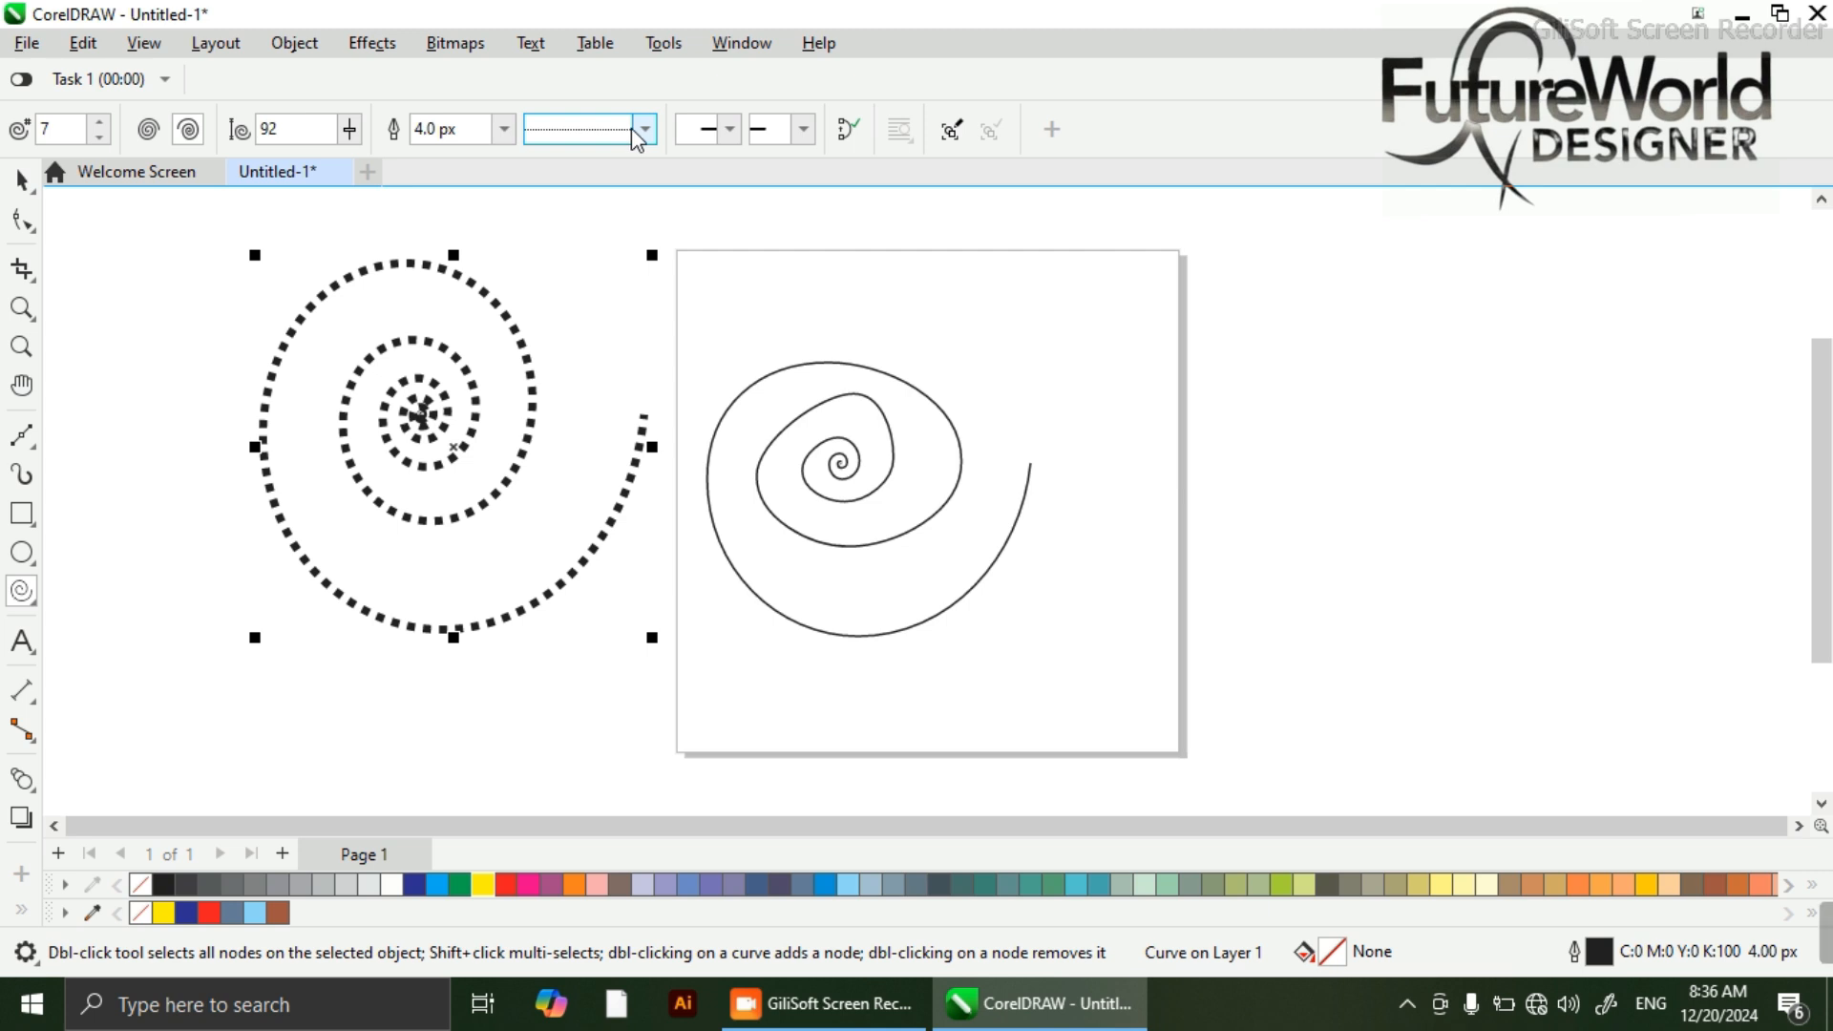
# - Add a solid triangular arrowhead to the dotted spiral's inner start and a feathered arrow tail to its outer end
pyautogui.click(727, 129)
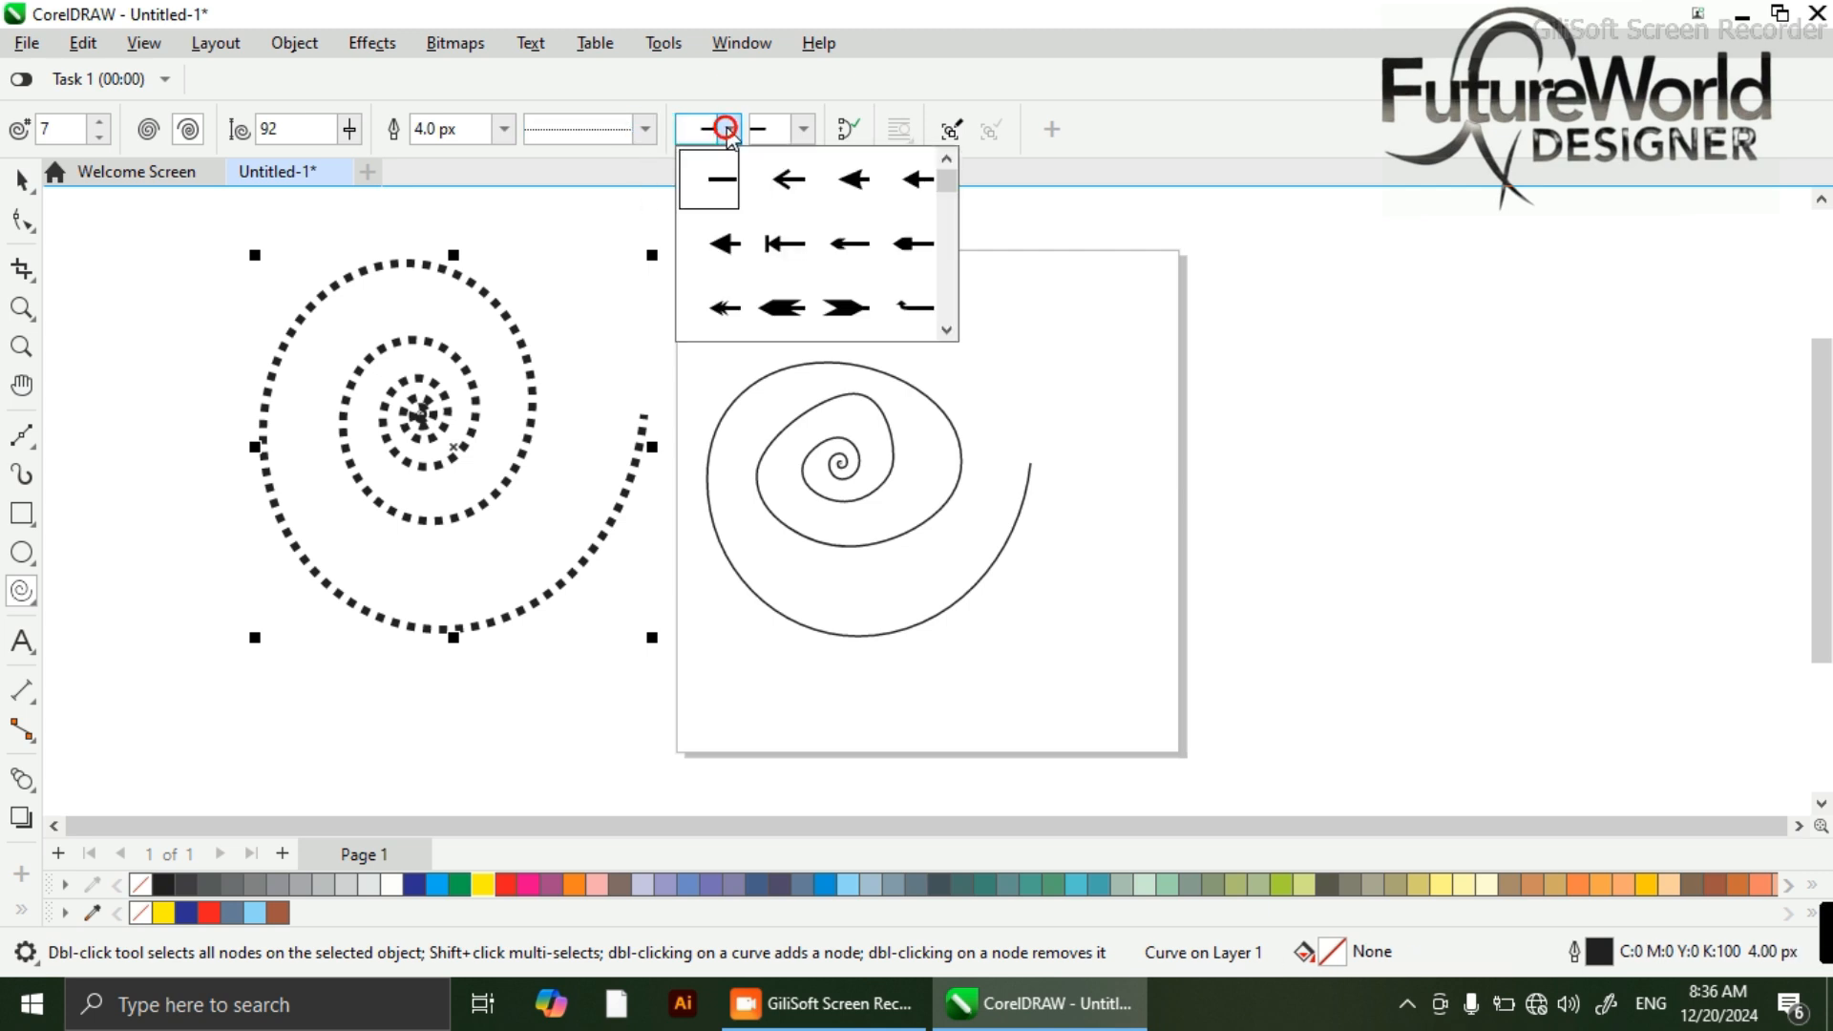
pyautogui.click(726, 247)
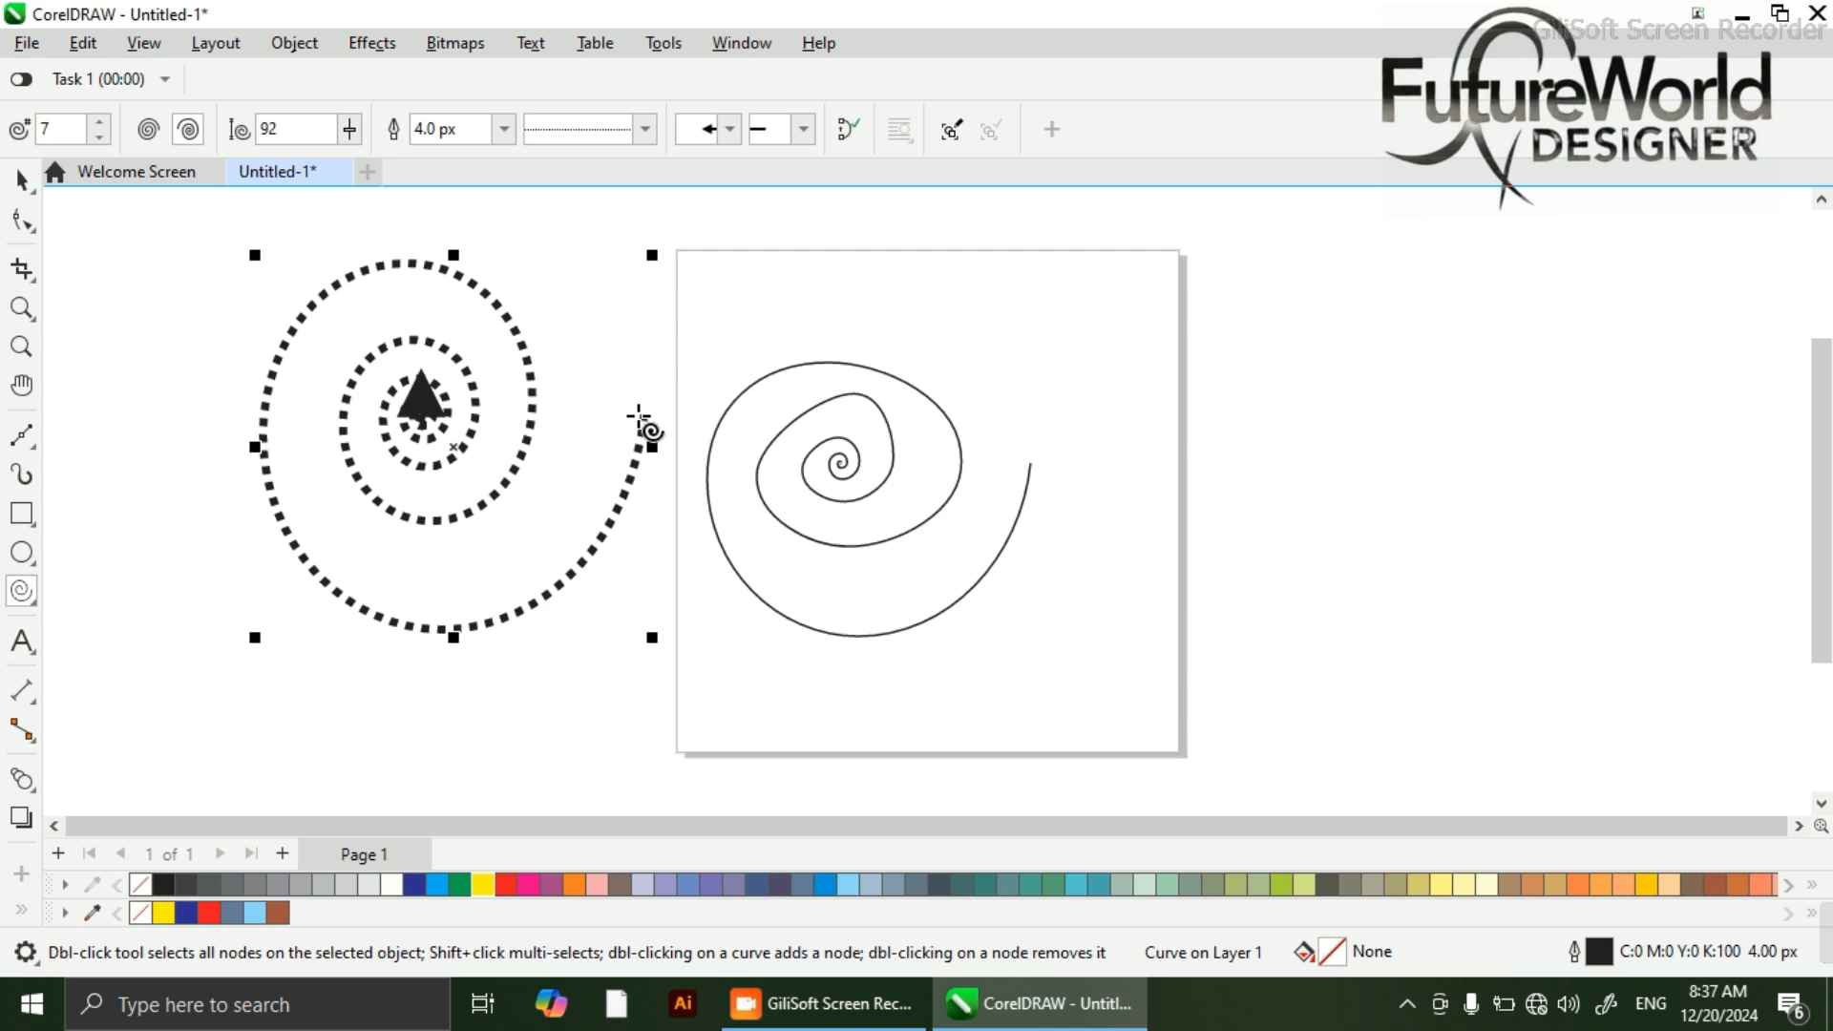
pyautogui.click(807, 133)
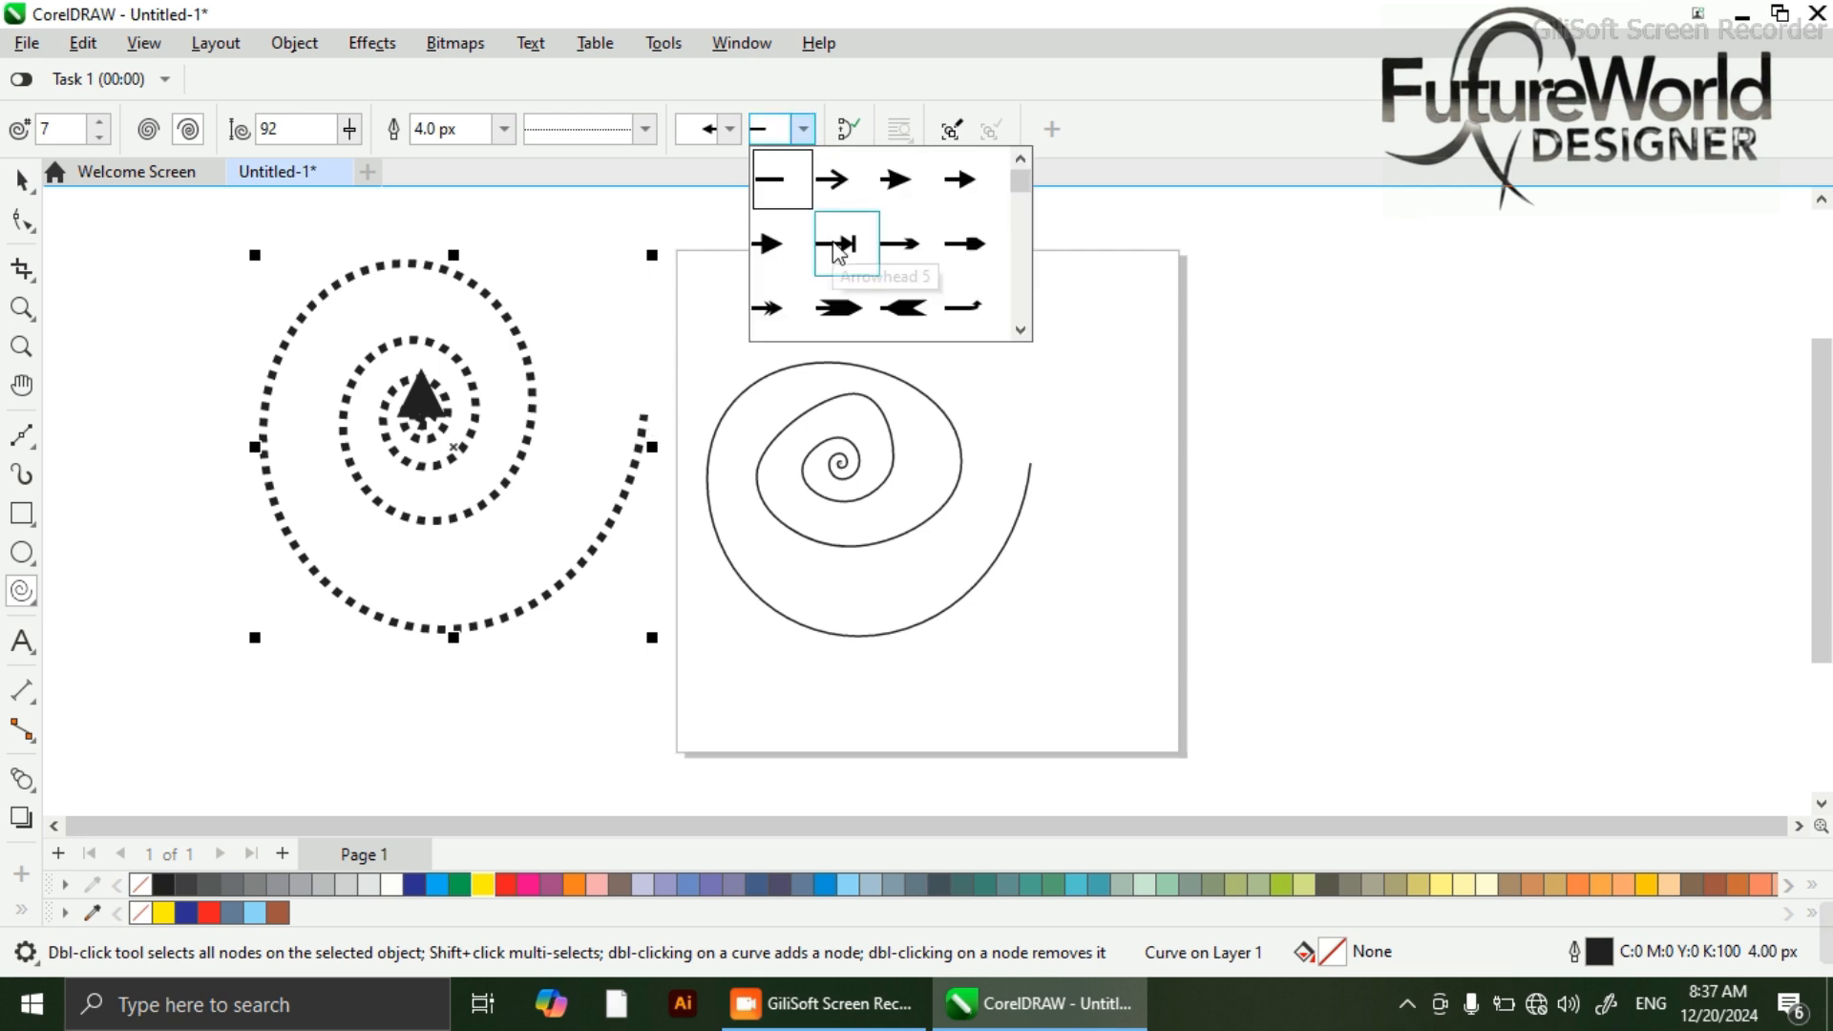
pyautogui.click(885, 318)
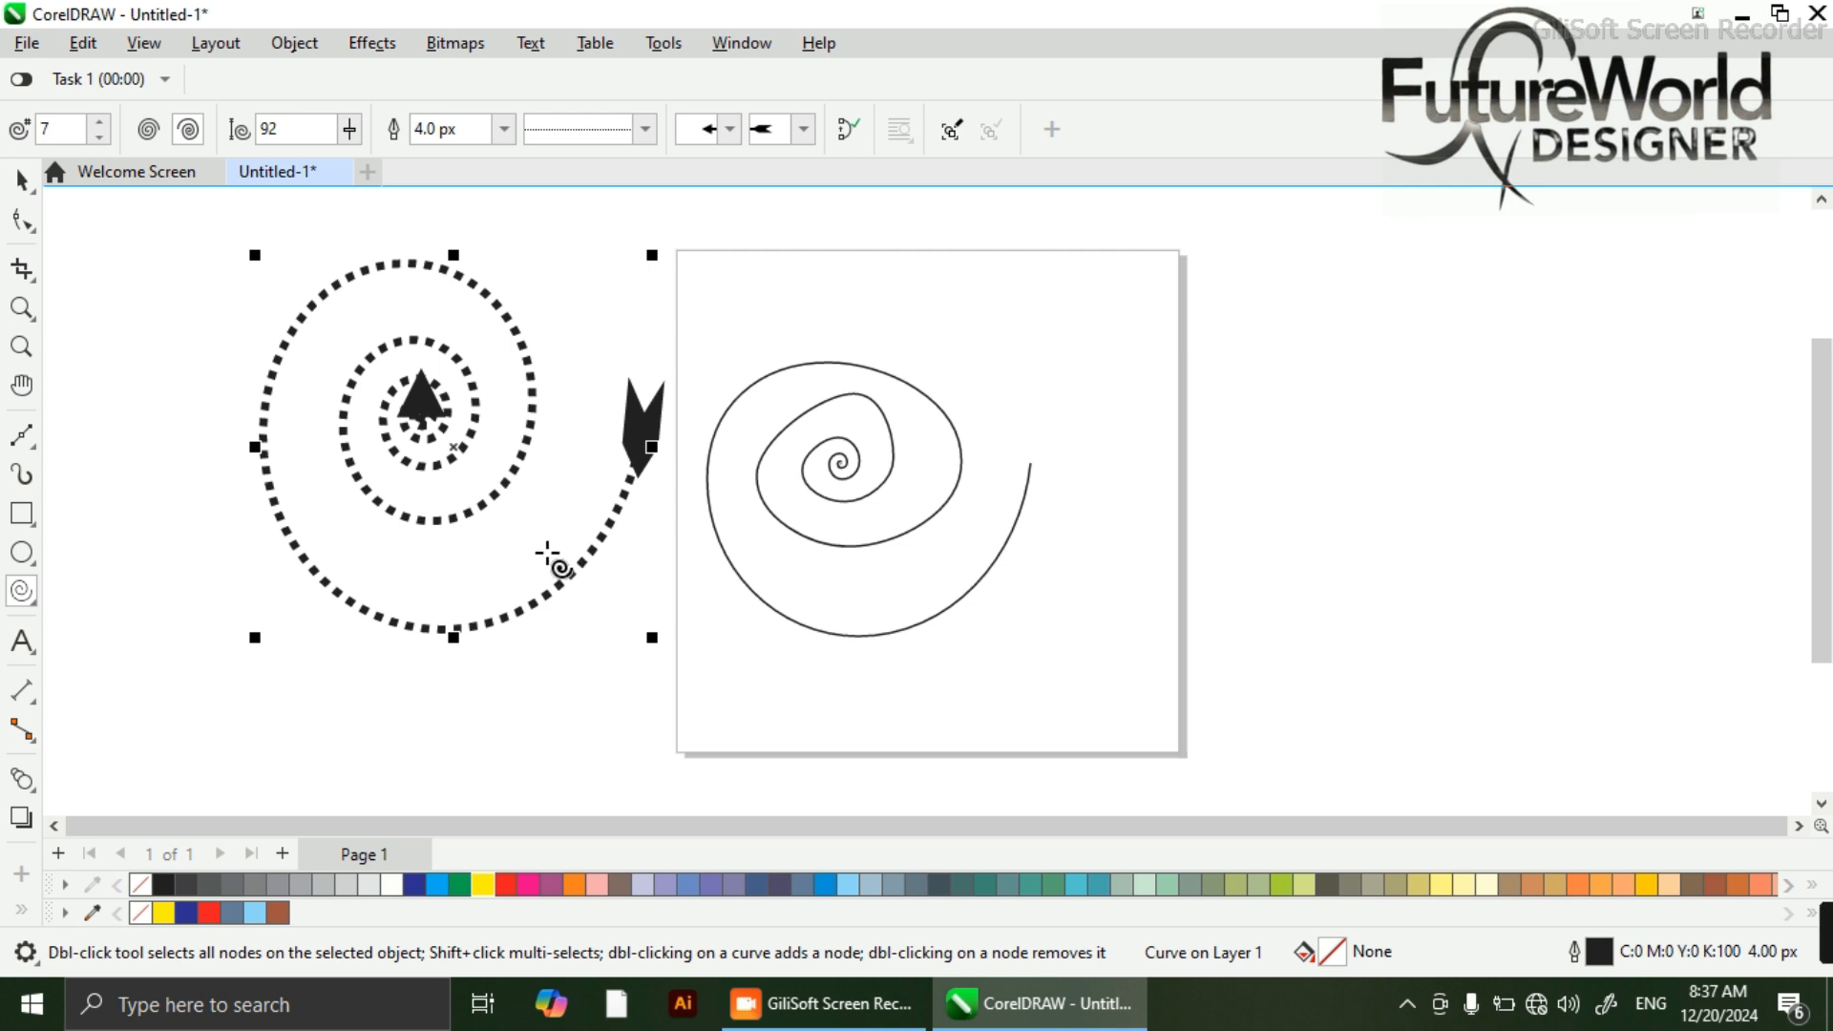
# - Set the dotted spiral's outline width to 1 px and deselect it
pyautogui.click(506, 130)
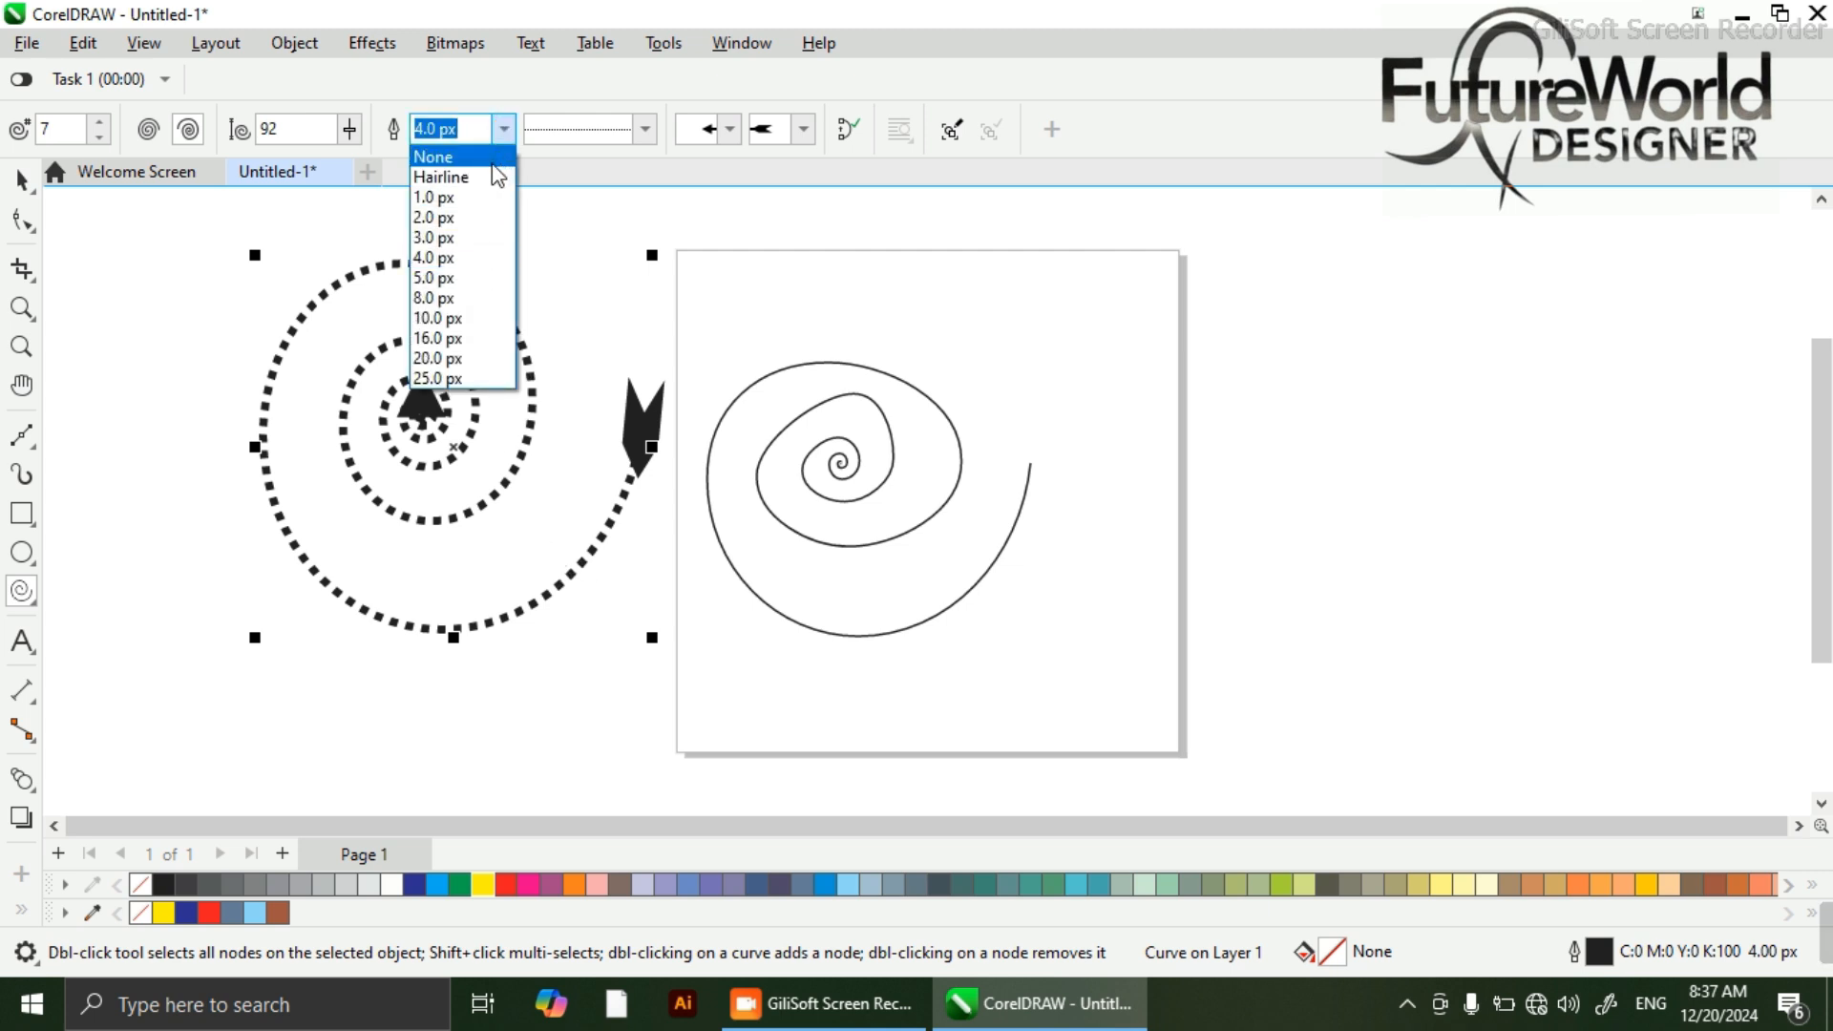
pyautogui.click(482, 191)
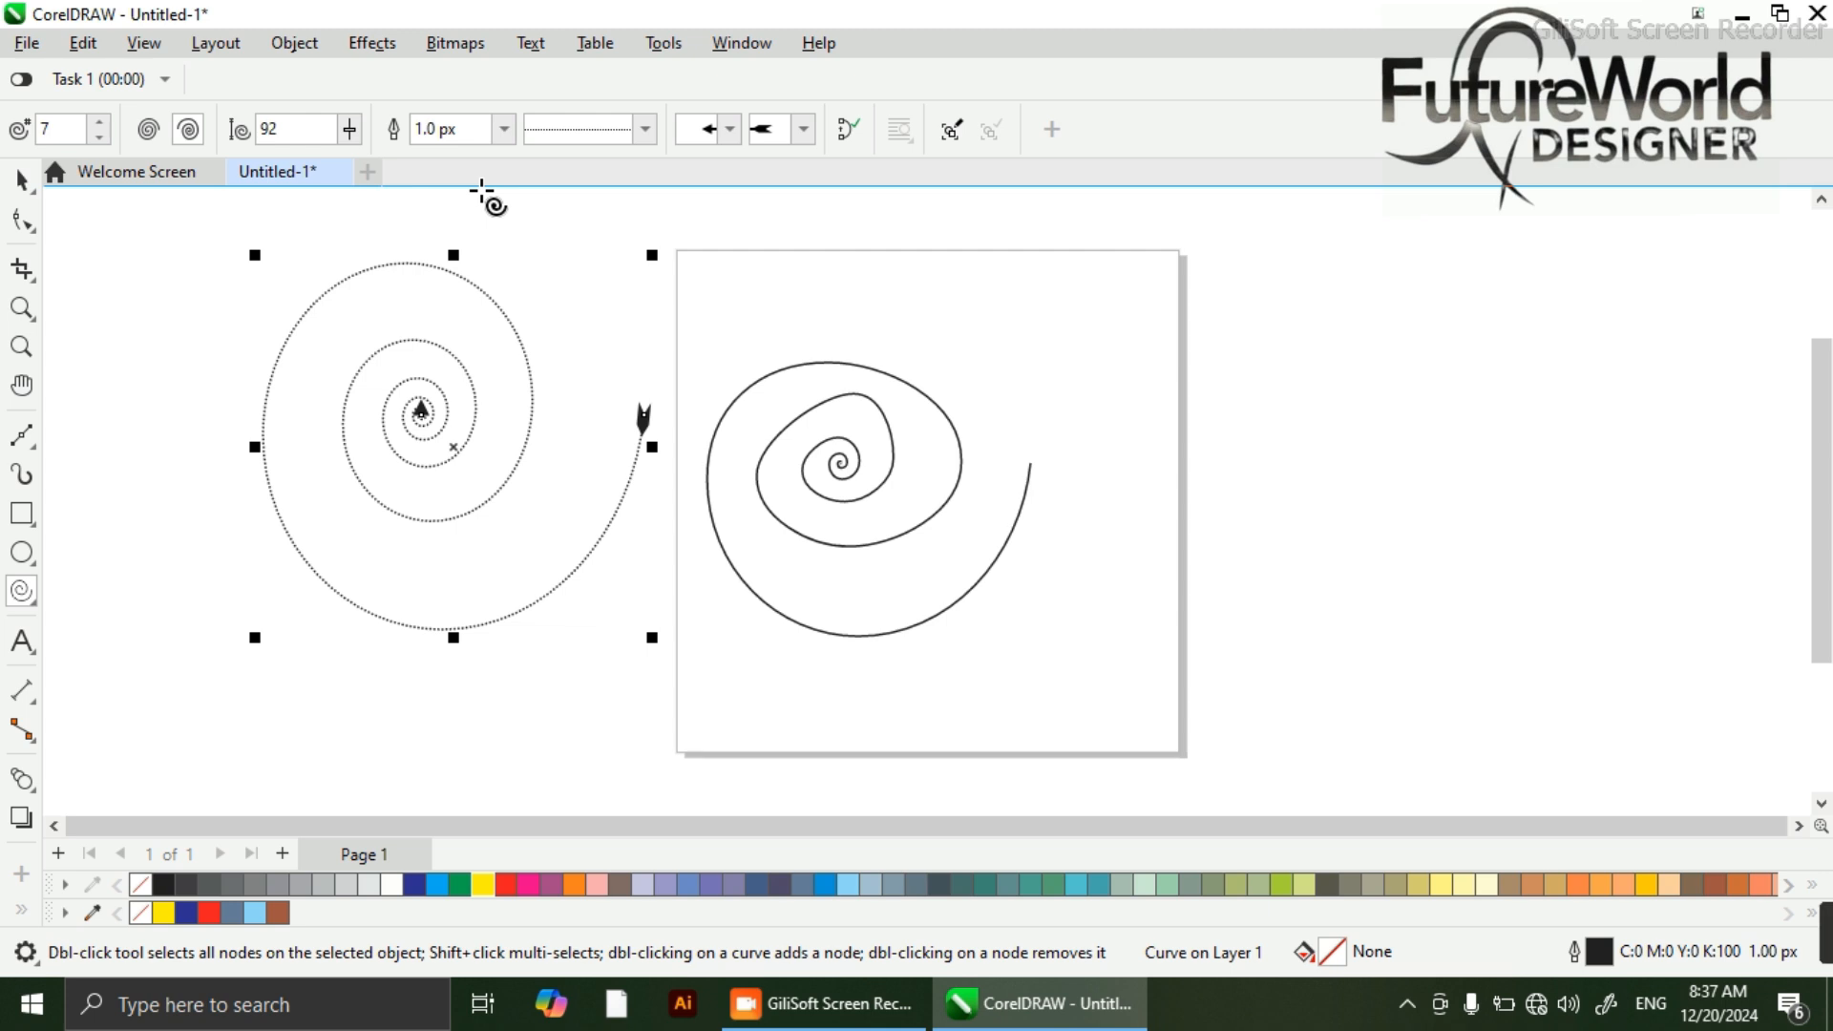
pyautogui.click(652, 520)
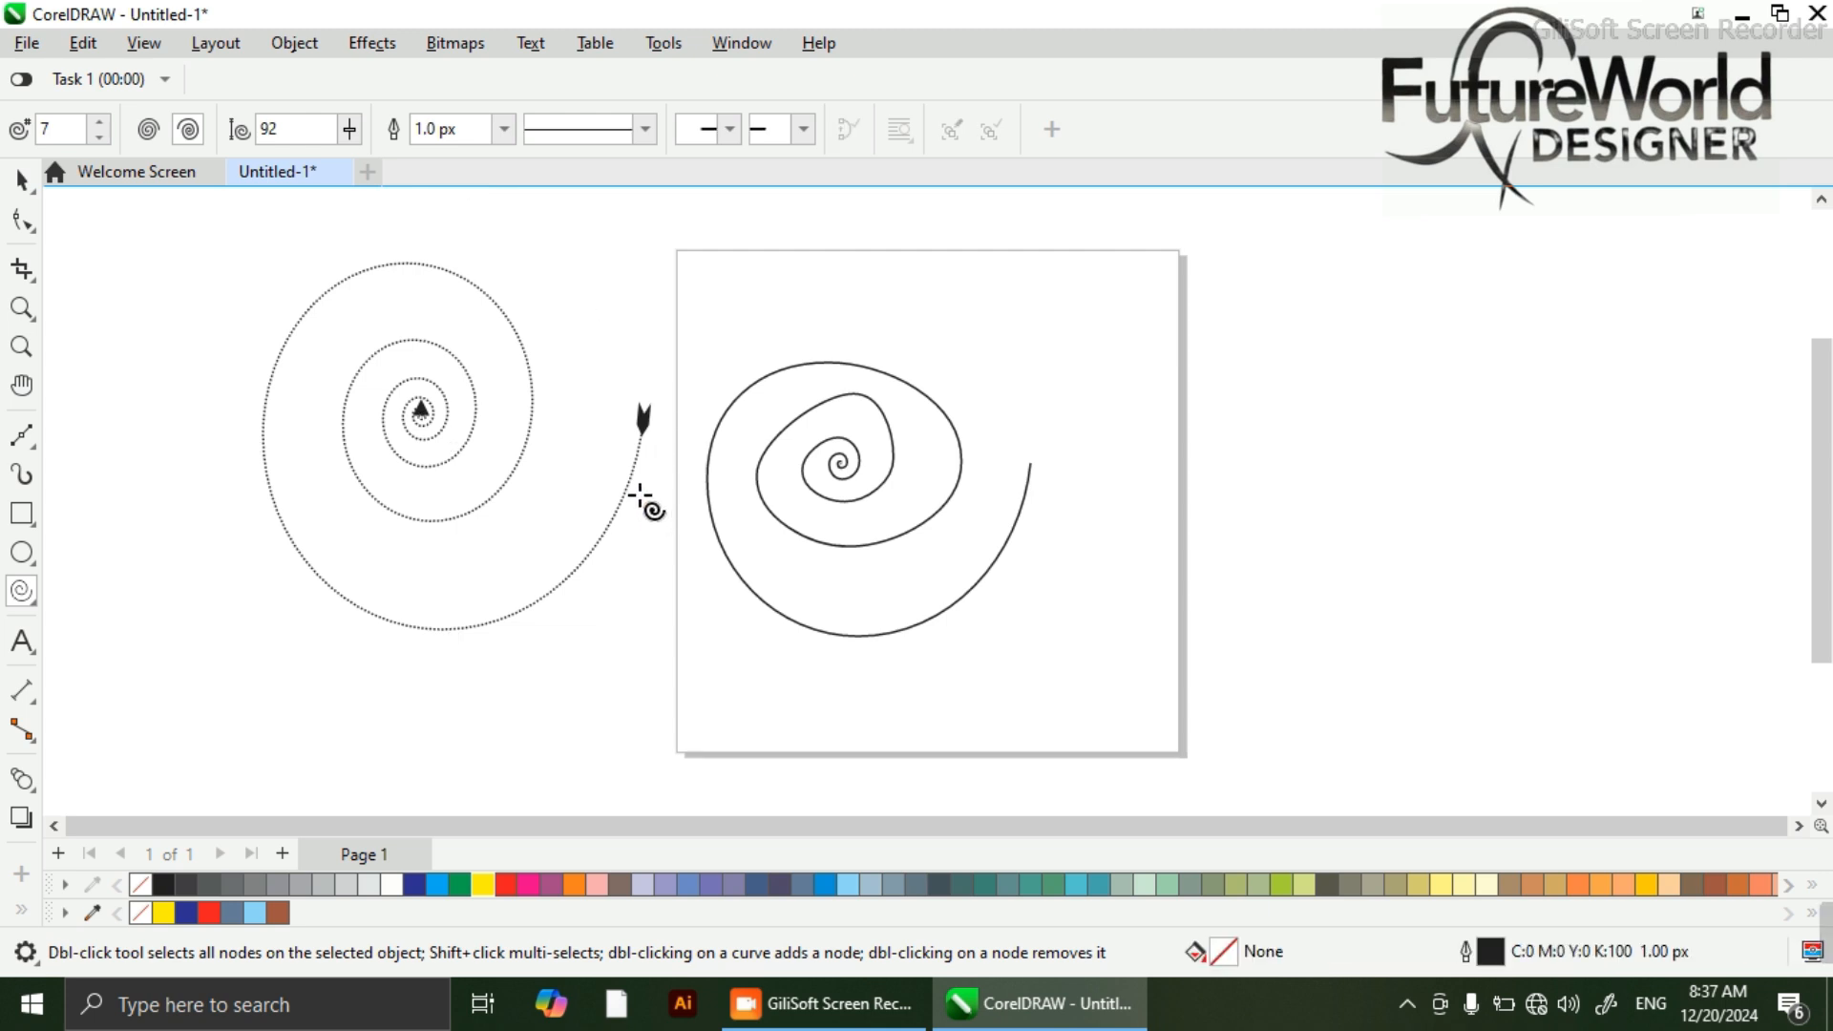